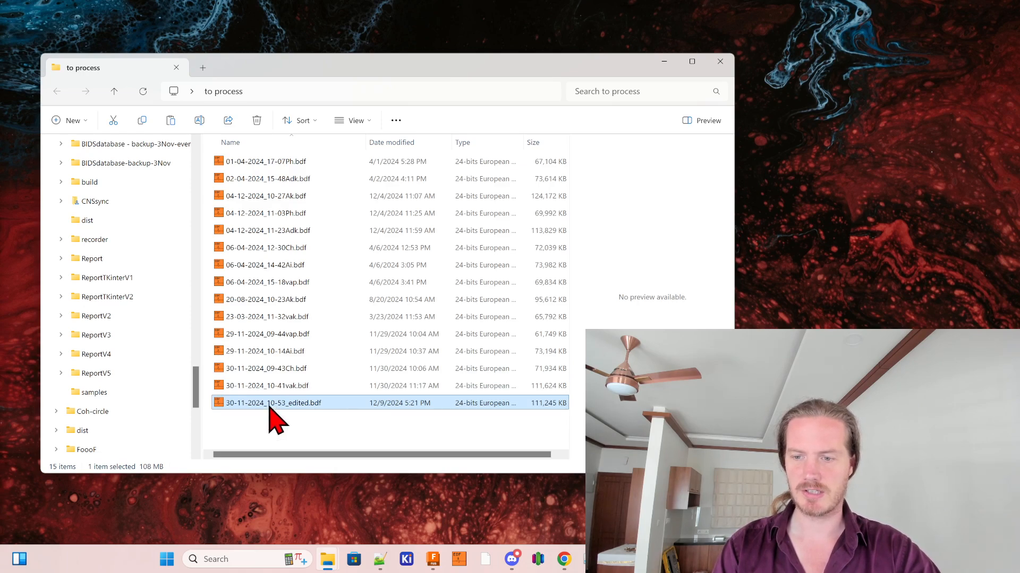
- Open 30-11-2024_10-53_edited.bdf in EDFbrowser and load the last used montage, 19-LE.mtg
double_click(270, 406)
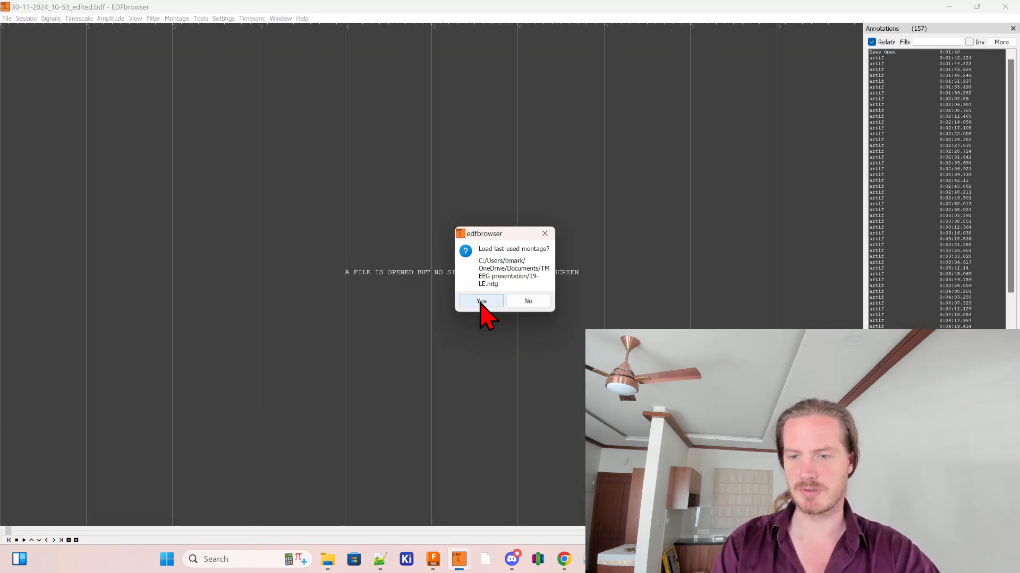
left_click(481, 301)
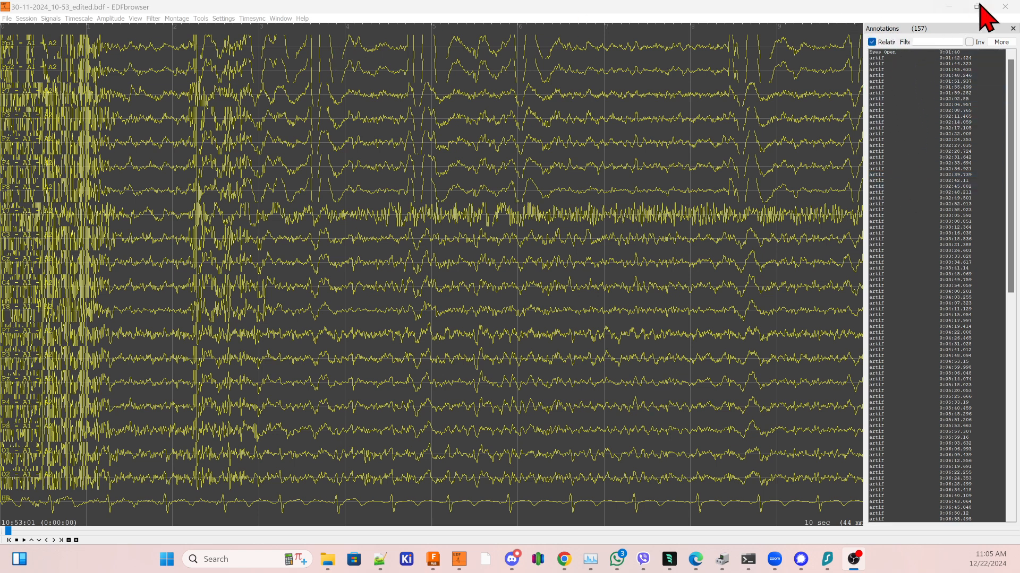
- Hide the annotations list and bring it back
left_click(1012, 29)
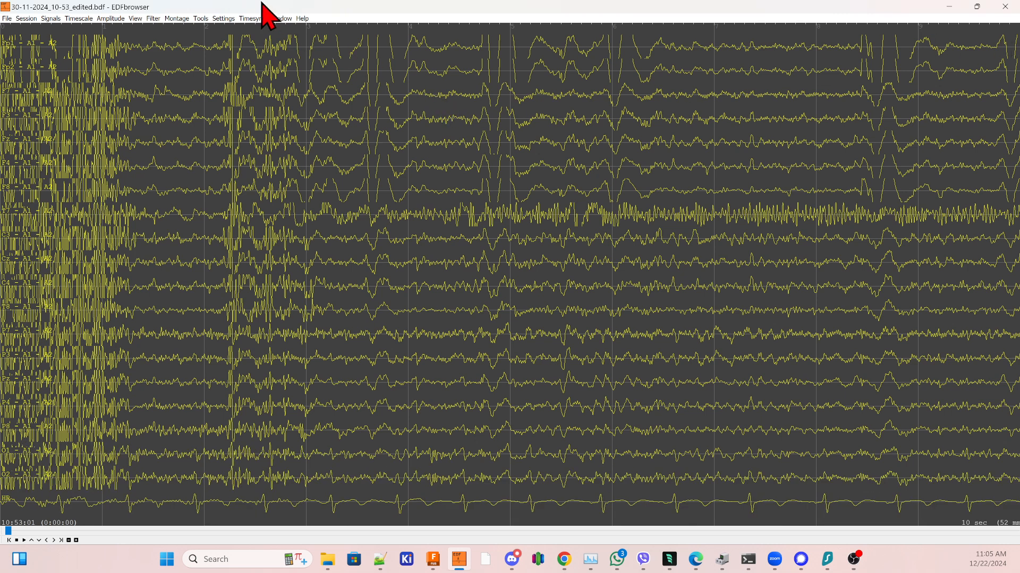
left_click(280, 19)
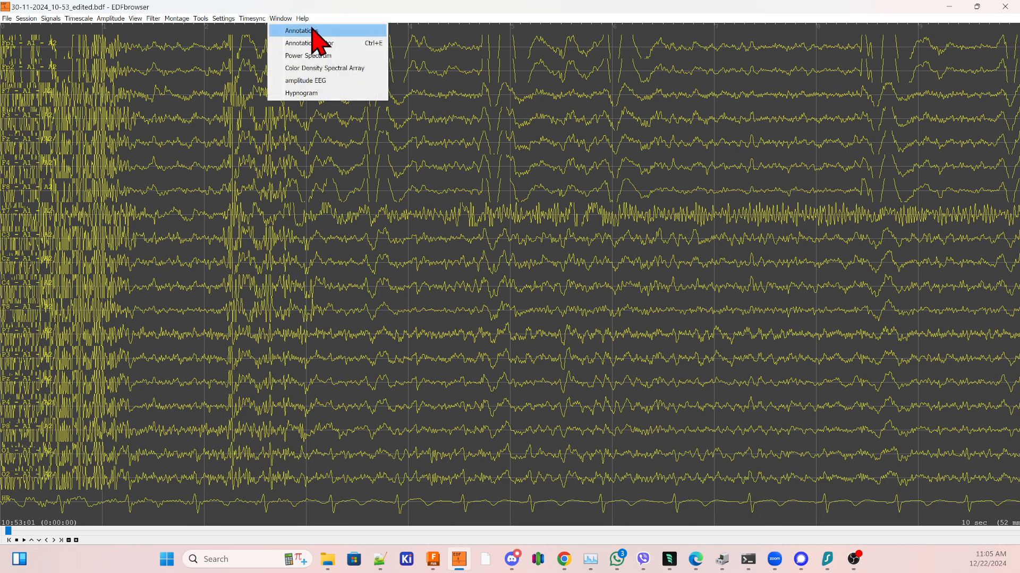
left_click(352, 31)
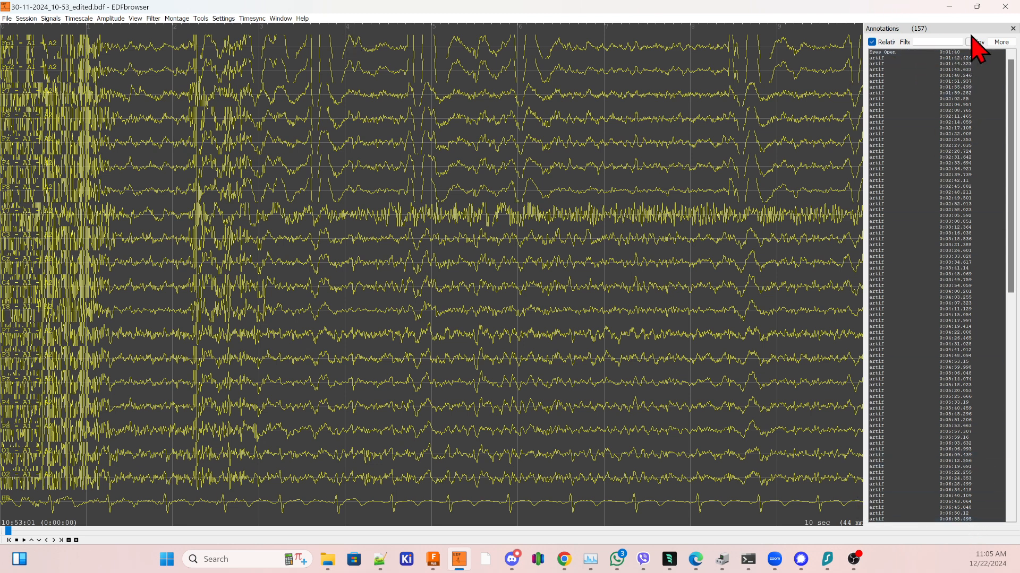
- Close the annotations list and show the annotation editor
left_click(1012, 28)
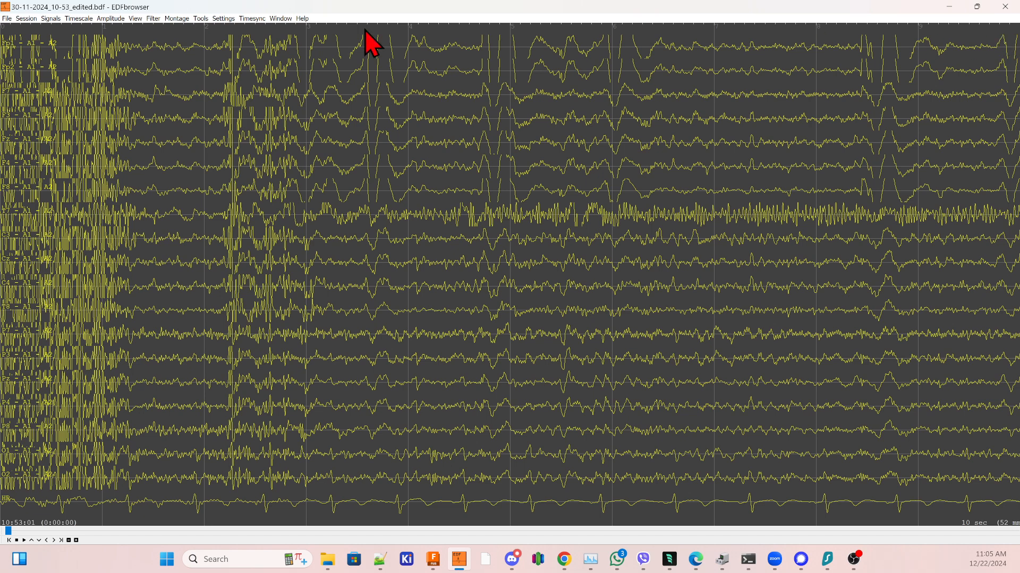
left_click(279, 19)
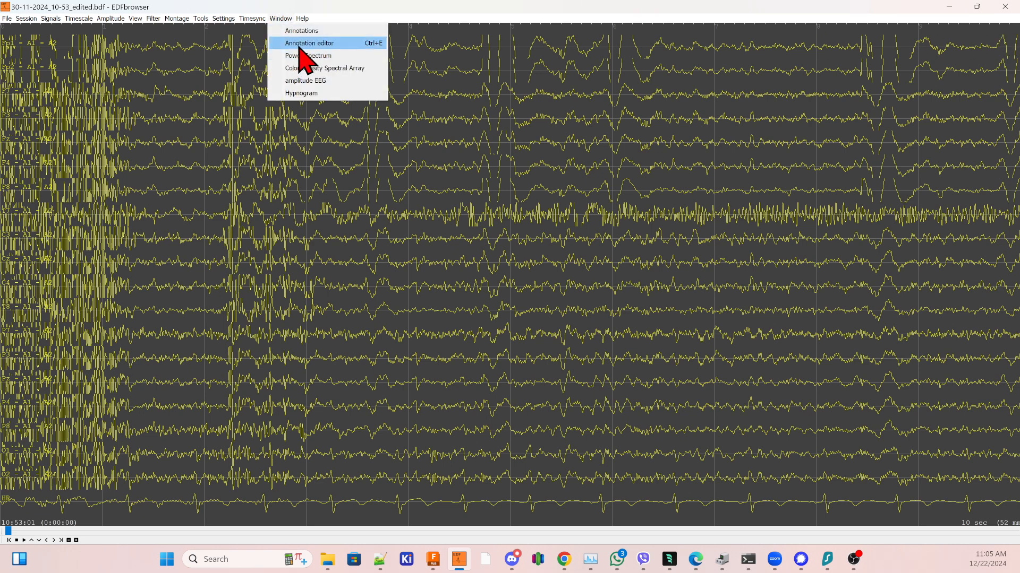
left_click(299, 47)
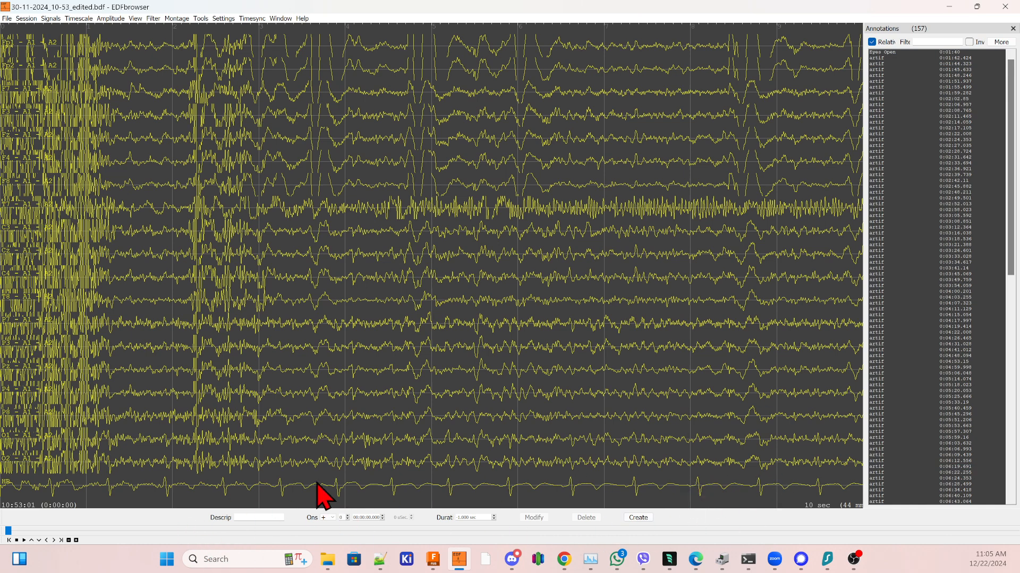
- Open the program's annotation editor settings and look through the predefined annotations for the pop-up menu
left_click(278, 19)
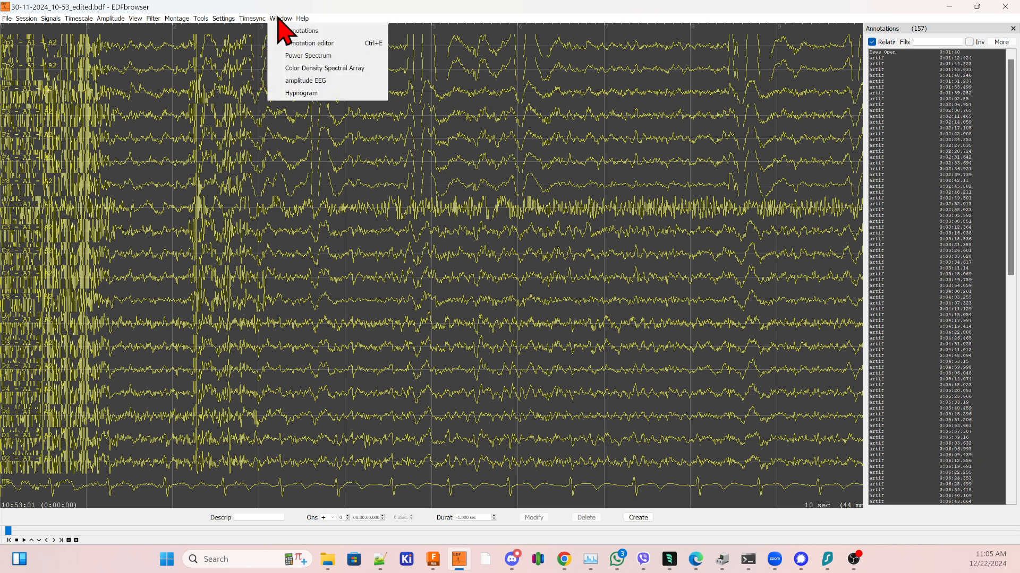
left_click(200, 19)
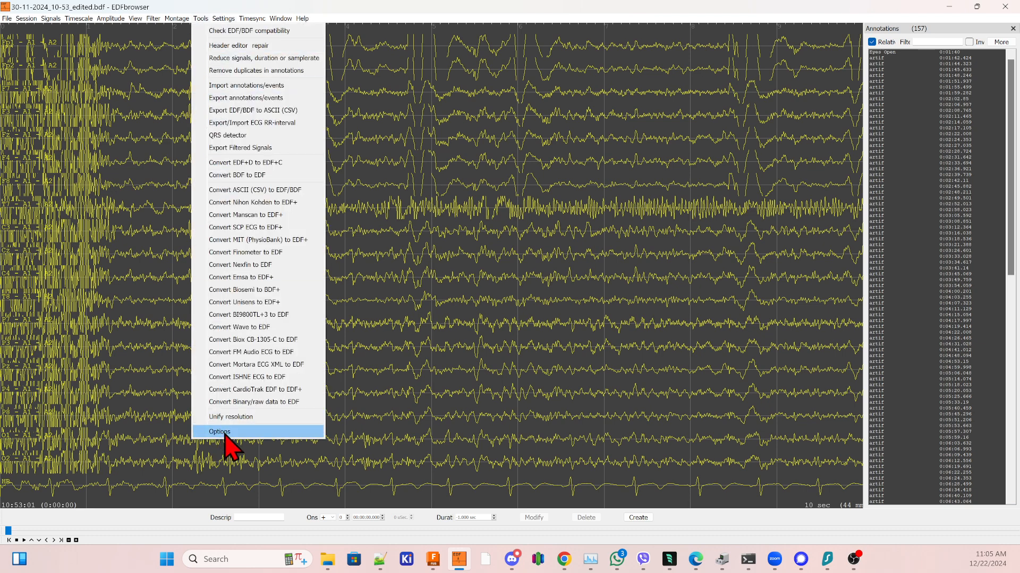
left_click(228, 433)
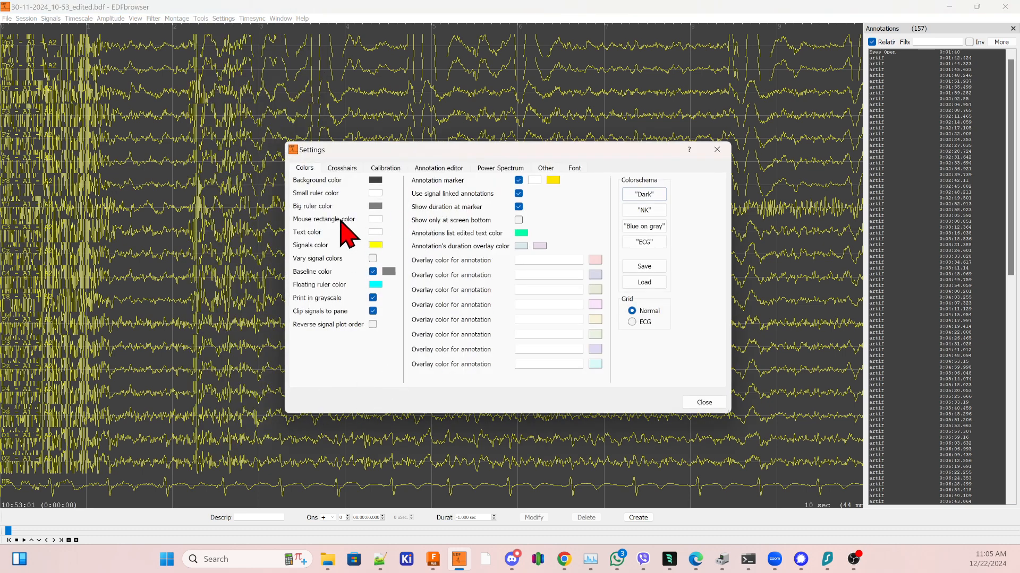
left_click(433, 168)
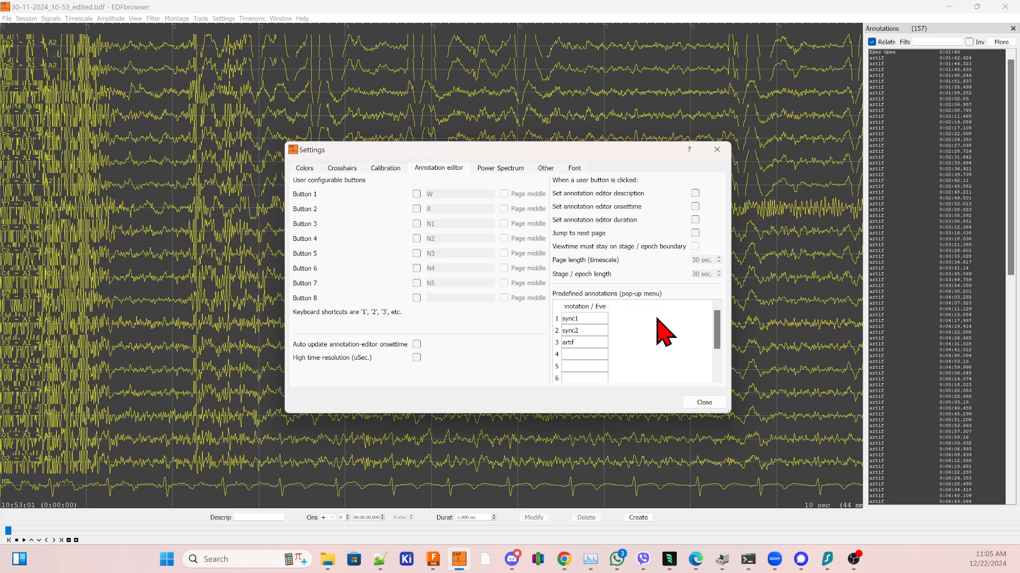
scroll(665, 353, "down", 1)
scroll(664, 355, "up", 1)
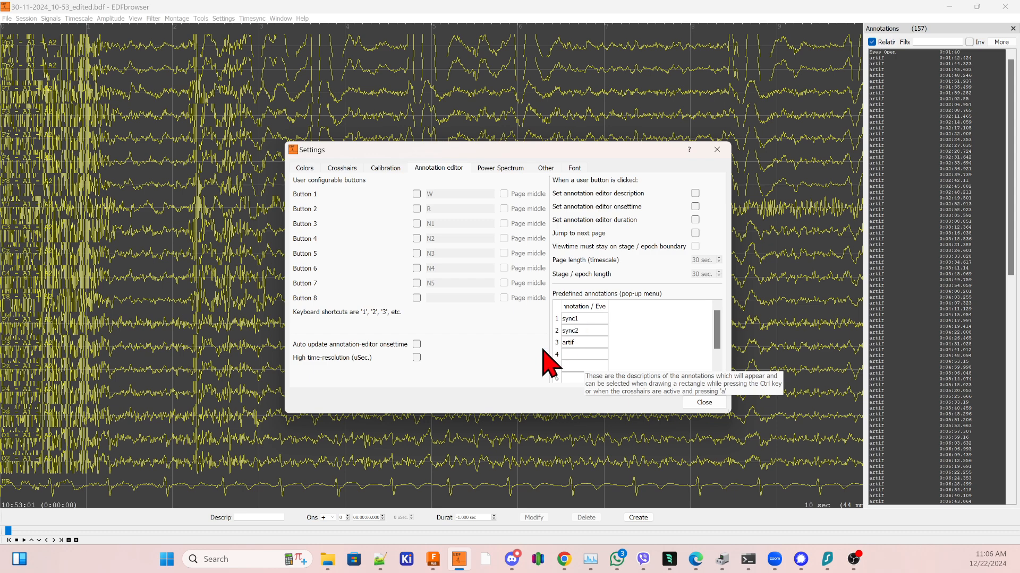
- Remove the predefined annotations sync1 and sync2, make artif the first and only entry, and close the settings
left_click(586, 330)
key("Delete")
left_click(579, 319)
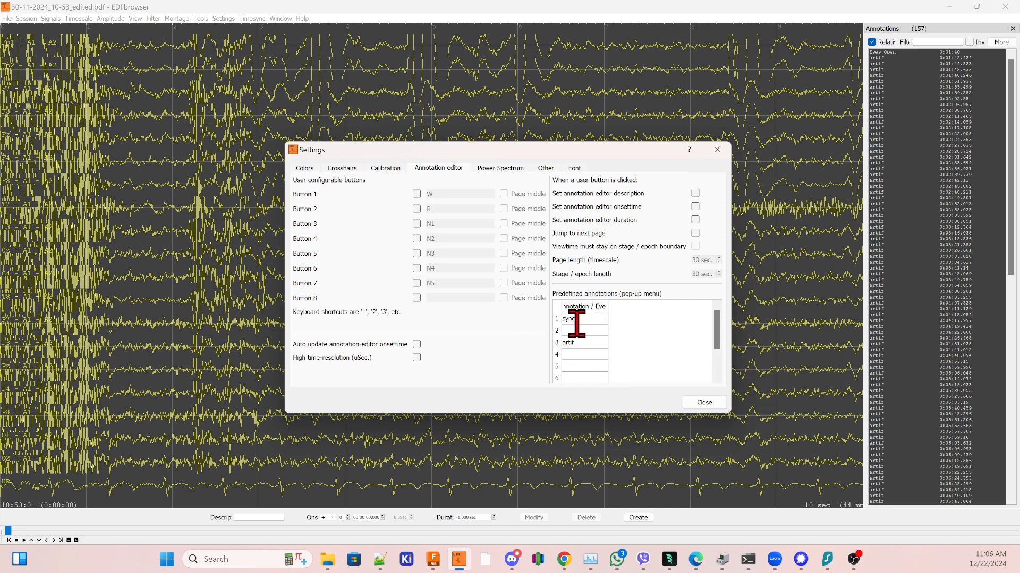
key("Delete")
left_click(578, 343)
key("Delete")
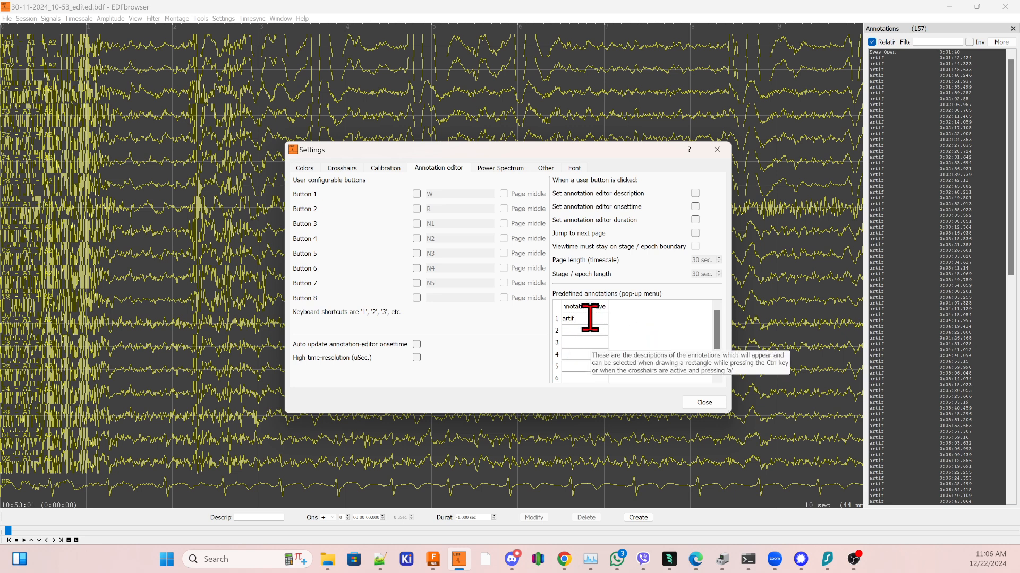
left_click(707, 403)
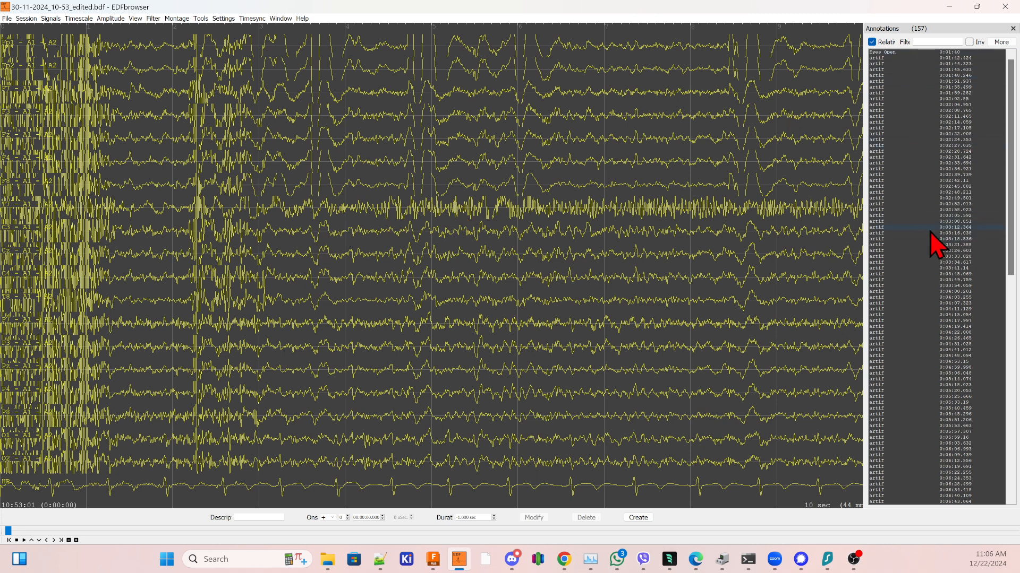
- Jump to the Eyes Open annotation and examine the signals around its start
left_click(901, 53)
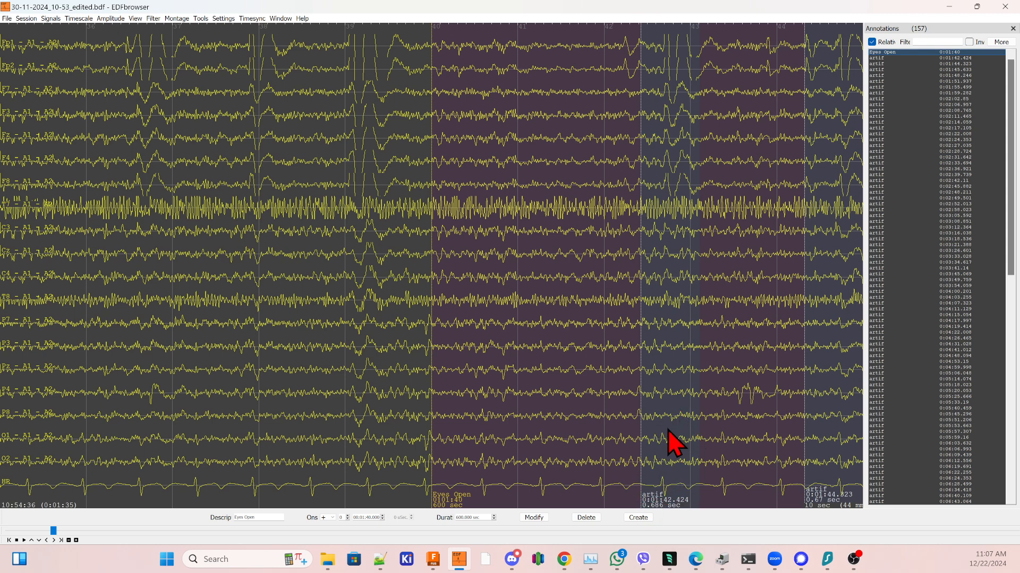
scroll(757, 406, "down", 2)
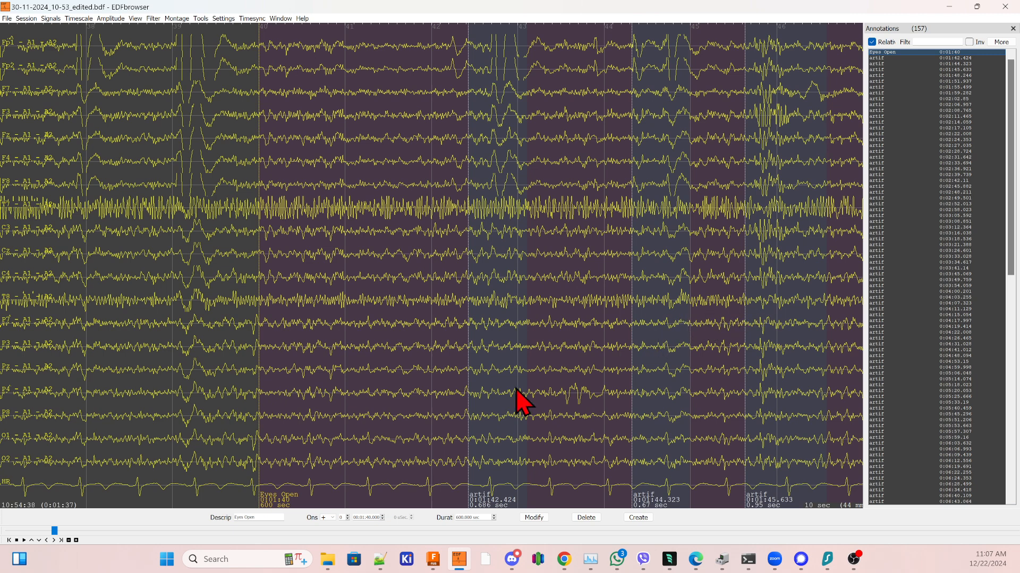
scroll(418, 412, "up", 1)
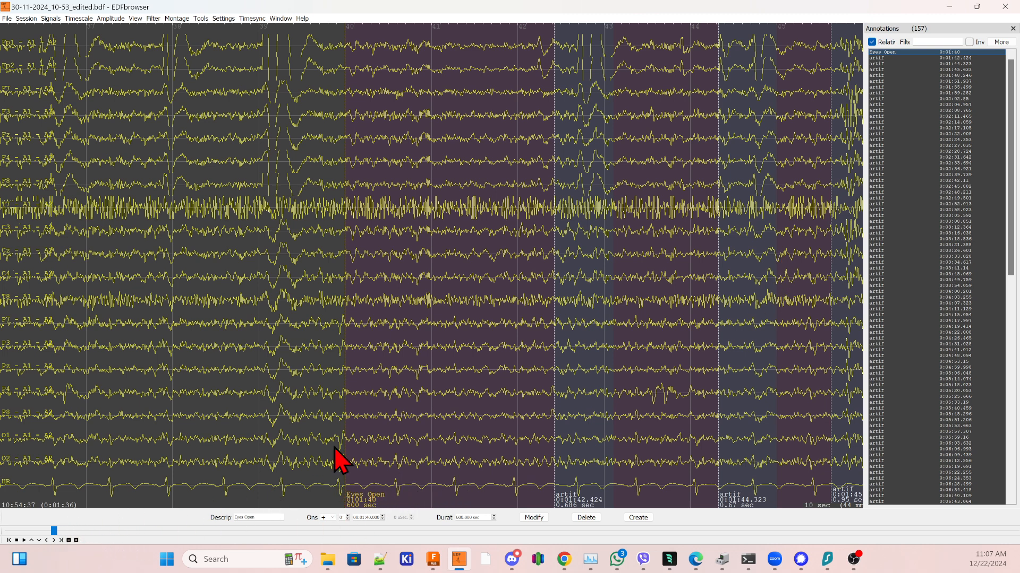
- Jump to the Eyes Closed annotation and examine the preceding signals back to the end of the Eyes Open segment
scroll(935, 257, "down", 20)
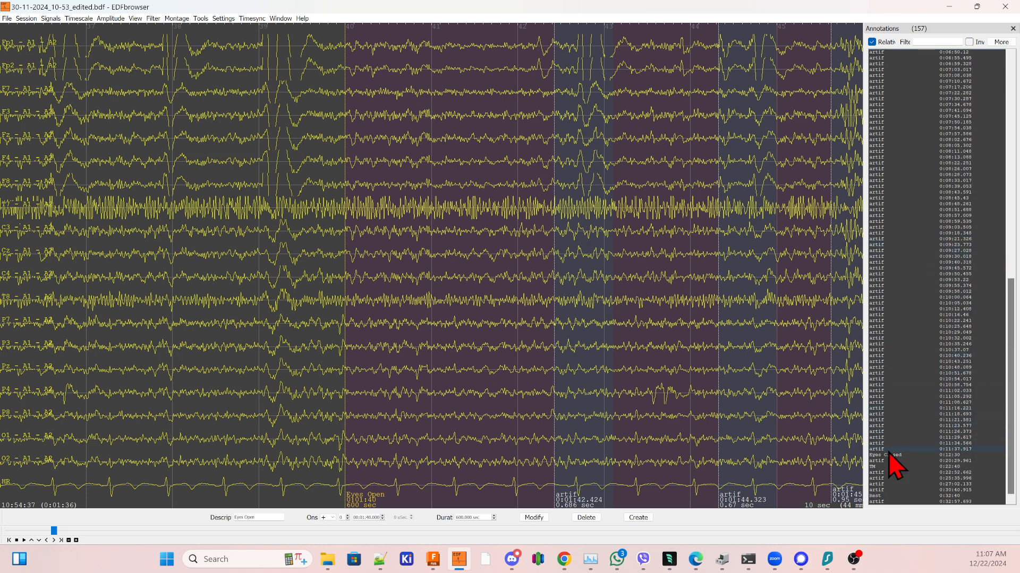
mouse_move(891, 457)
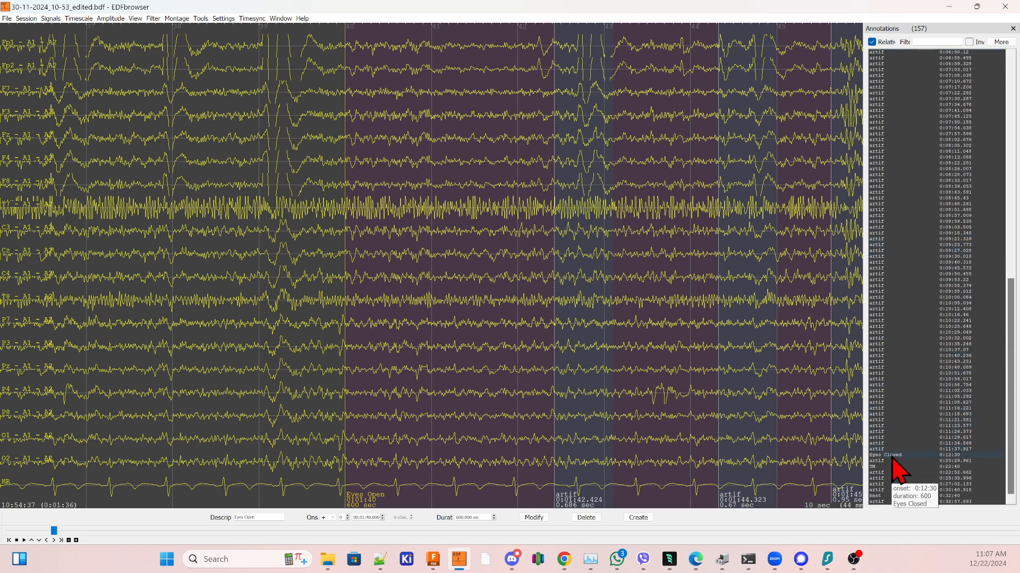
left_click(892, 458)
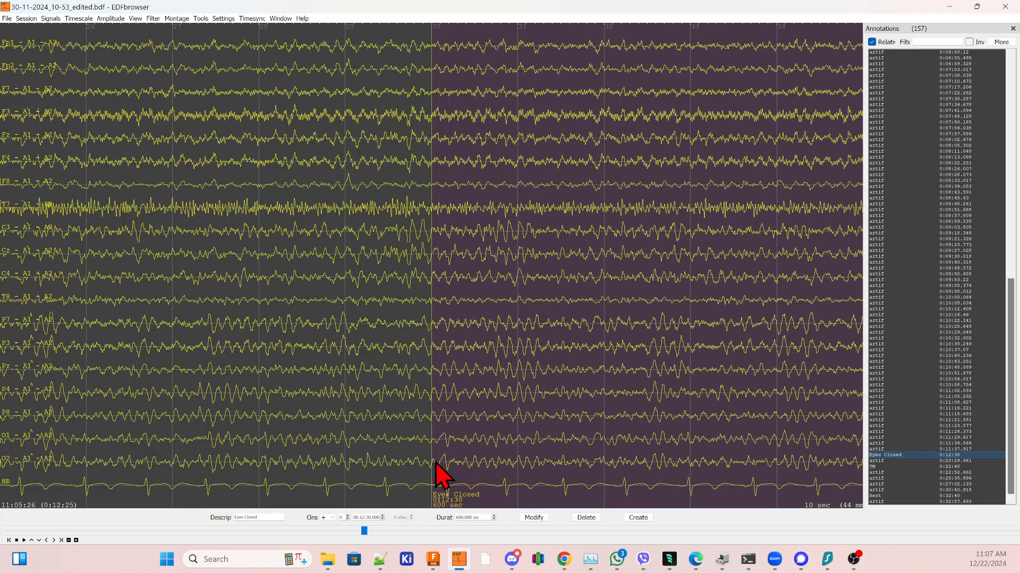
scroll(491, 340, "up", 15)
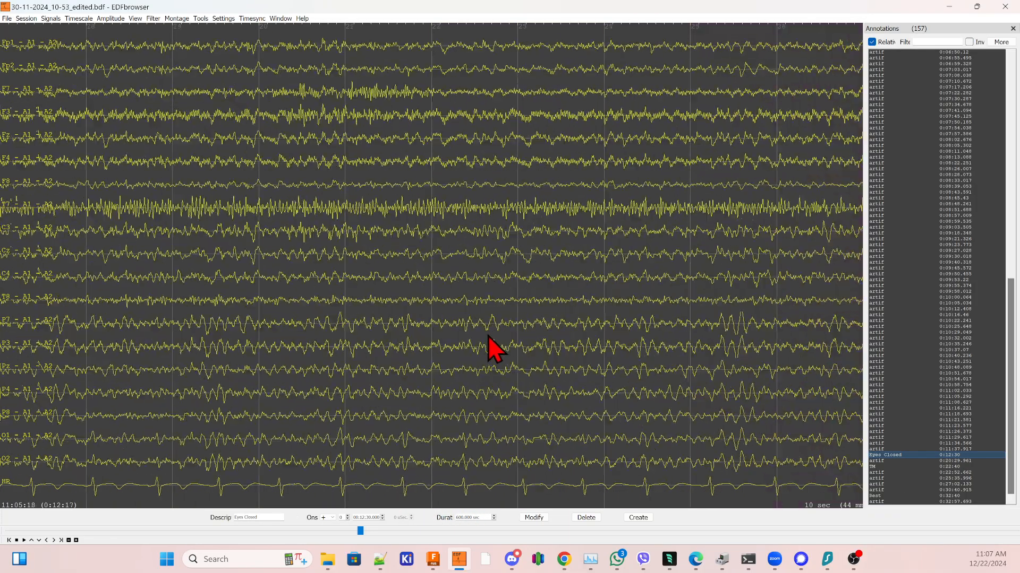
scroll(487, 340, "up", 20)
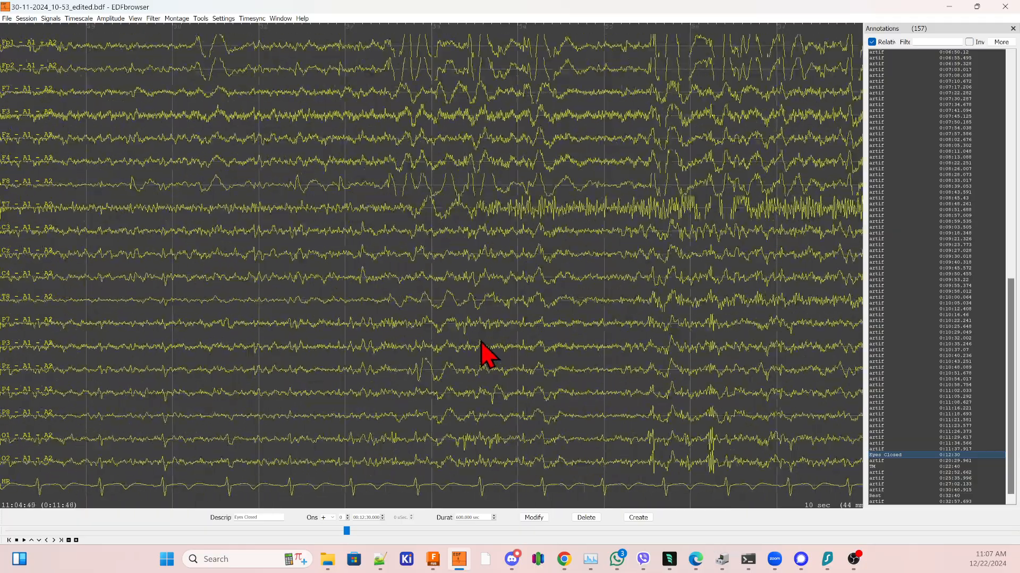
scroll(473, 354, "up", 8)
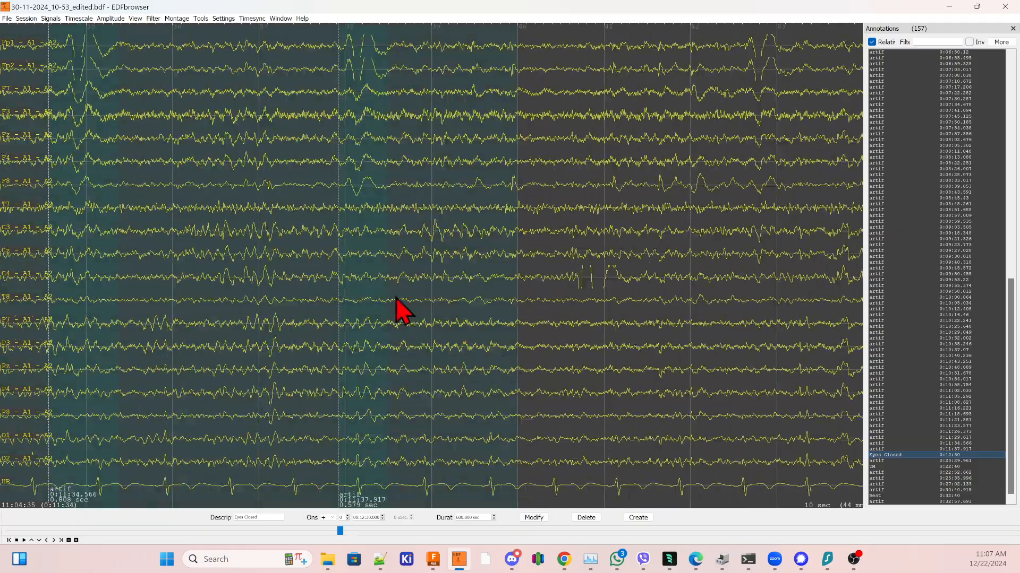
- Examine the signals from the end of the Eyes Open segment forward into the Eyes Closed segment
scroll(202, 324, "down", 4)
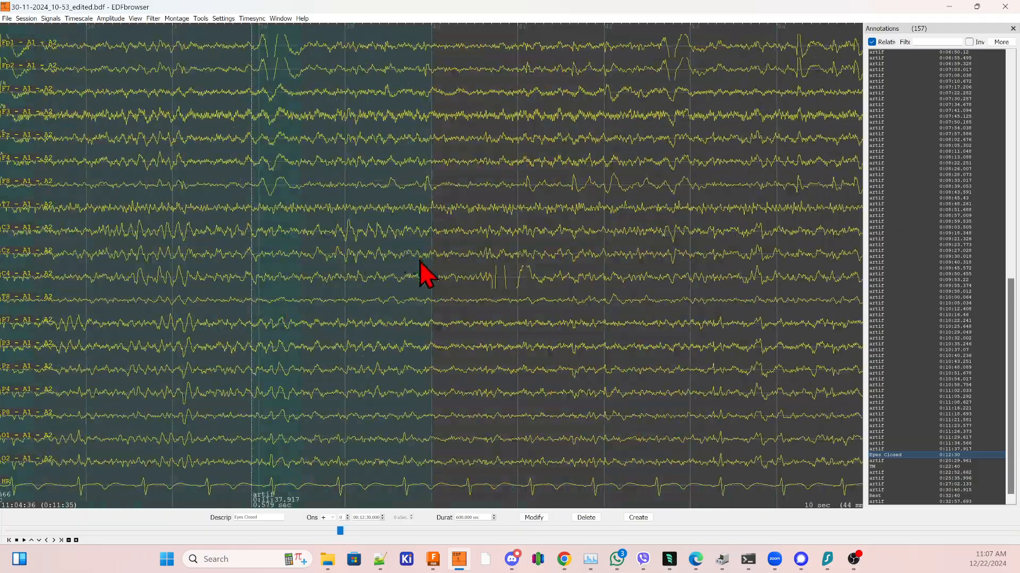
scroll(420, 295, "down", 16)
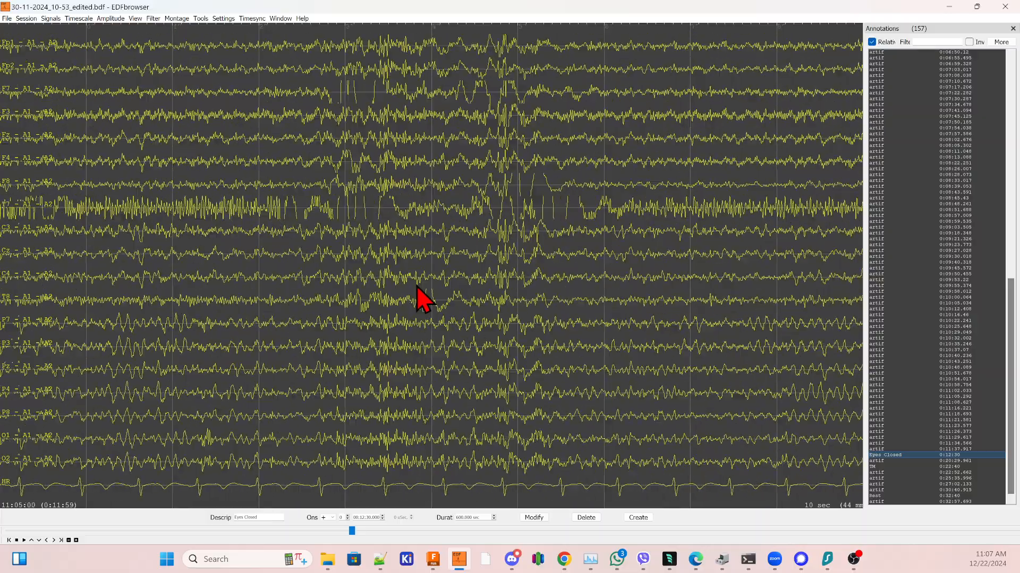
scroll(418, 297, "down", 10)
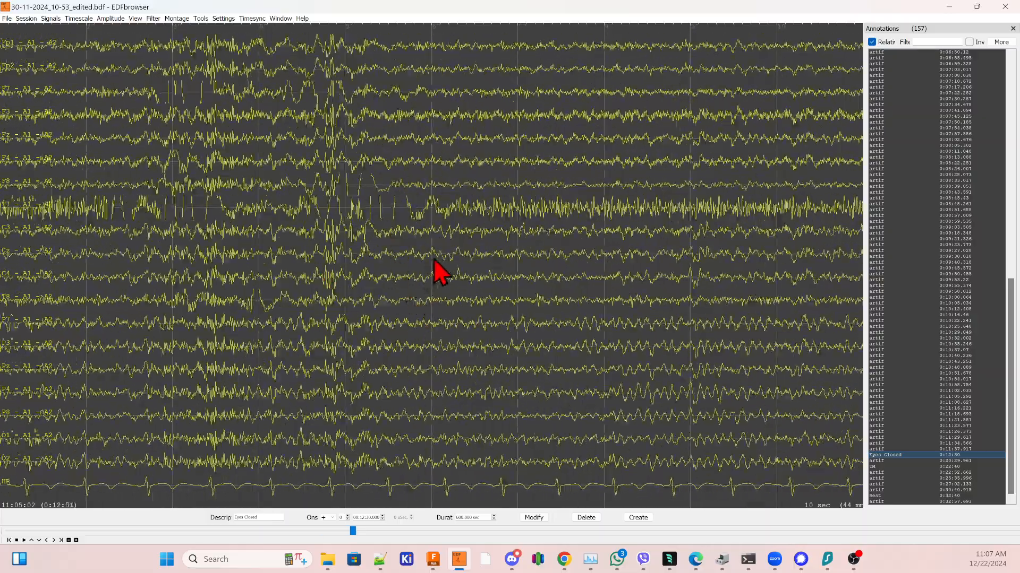
scroll(533, 188, "down", 17)
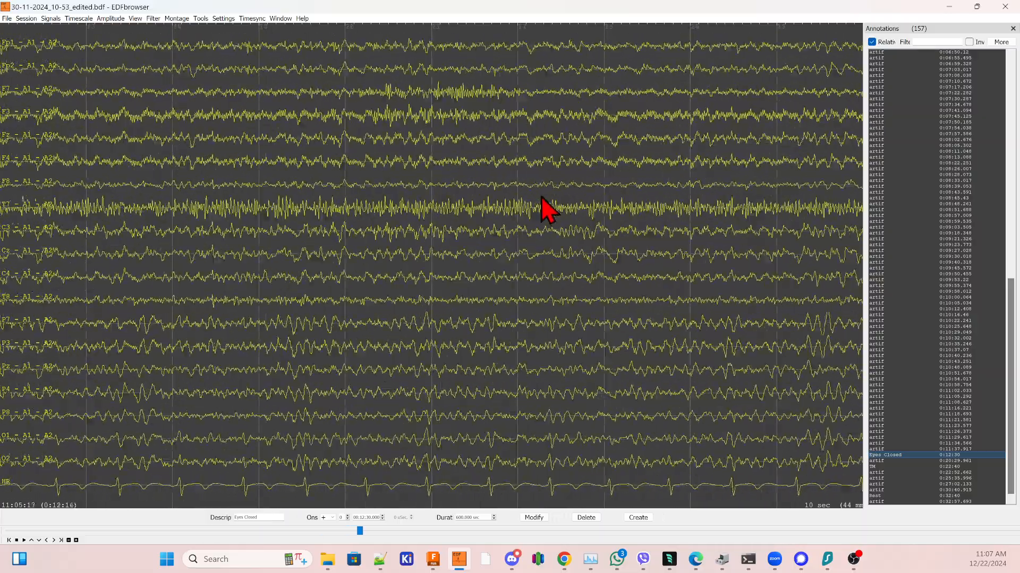
scroll(542, 202, "down", 3)
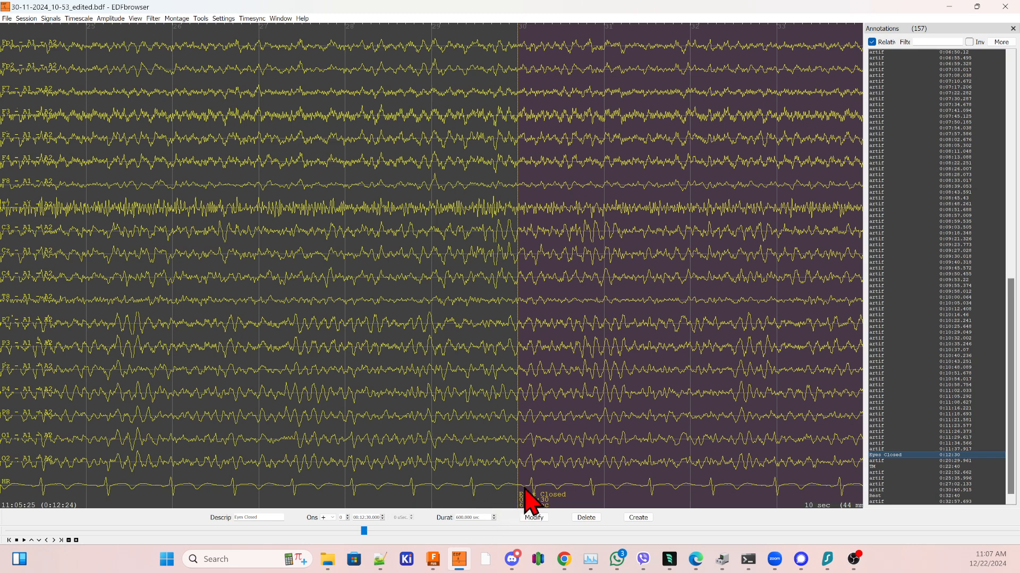
scroll(552, 423, "down", 2)
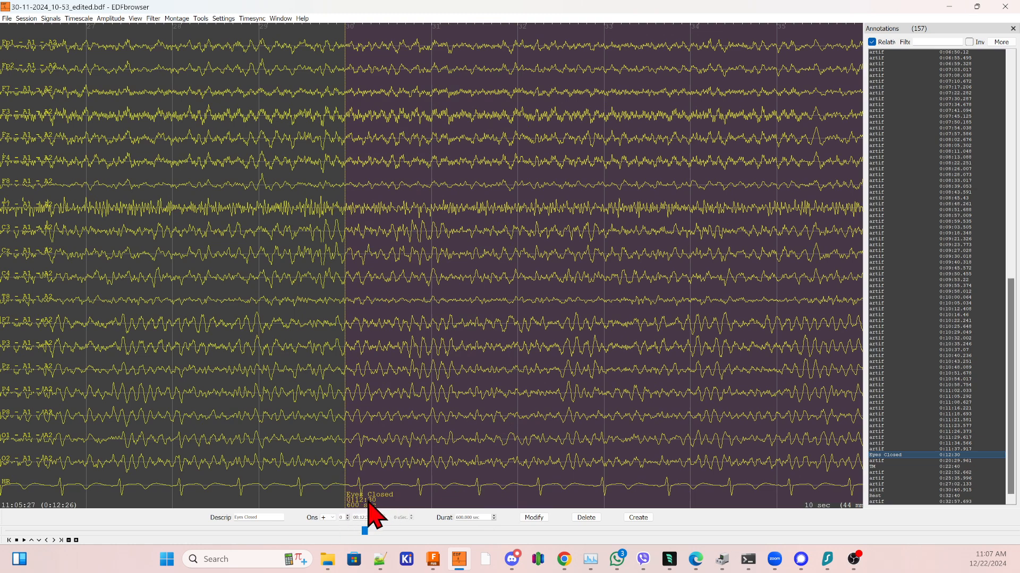
scroll(390, 422, "down", 13)
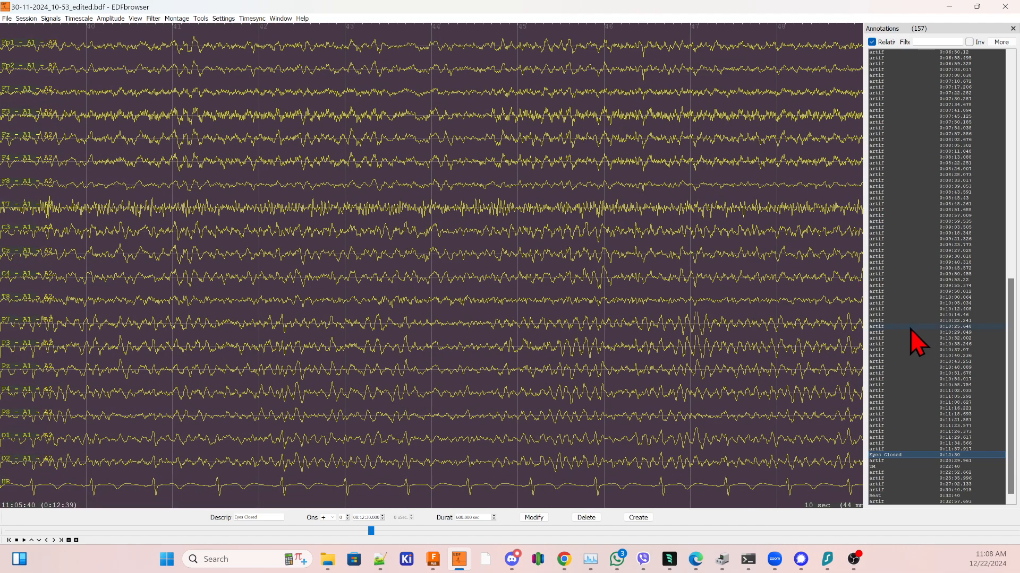
- Jump to the TM and Rest annotations in turn and examine the start of each segment
left_click(882, 467)
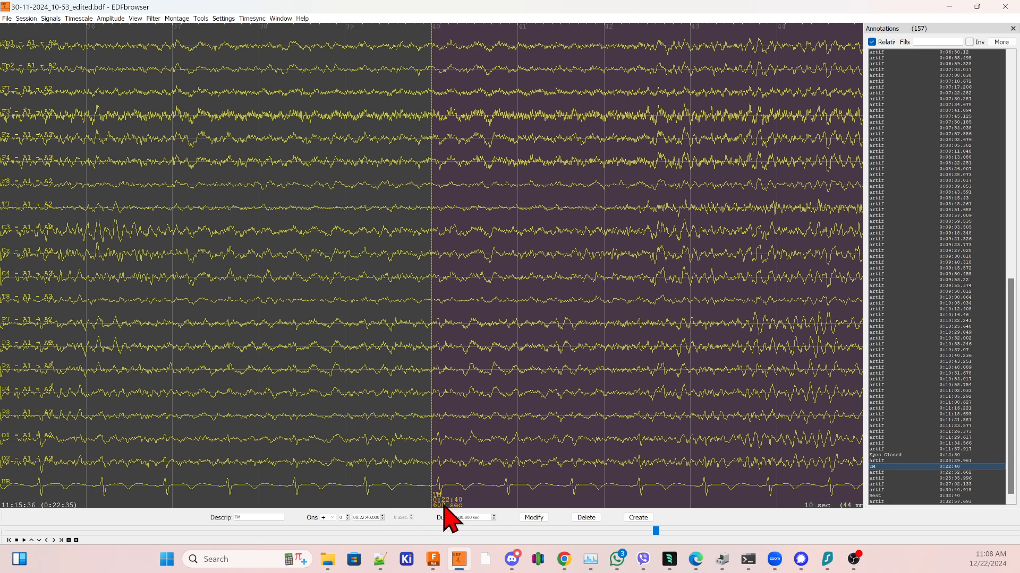
left_click(886, 497)
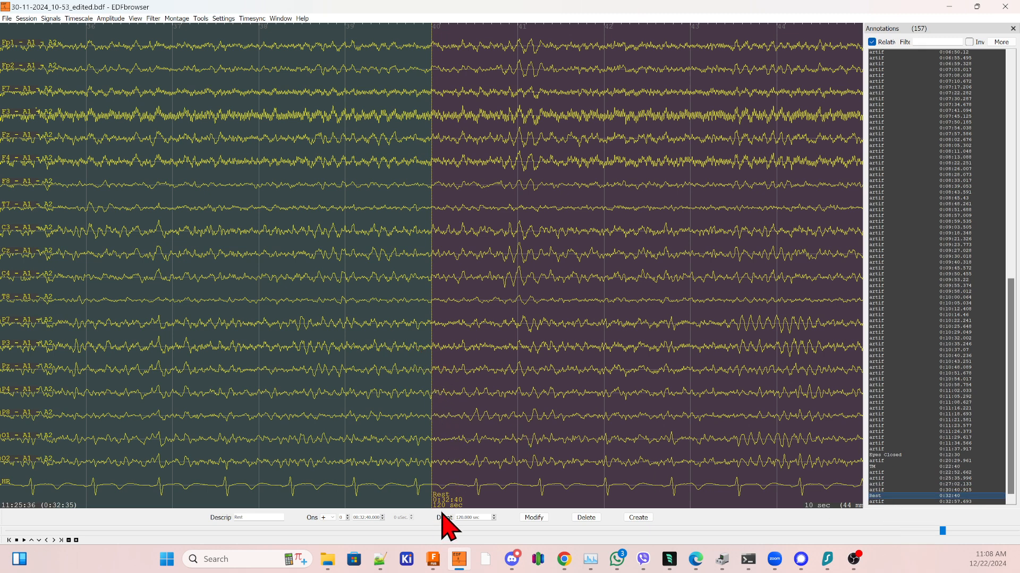
scroll(431, 425, "down", 10)
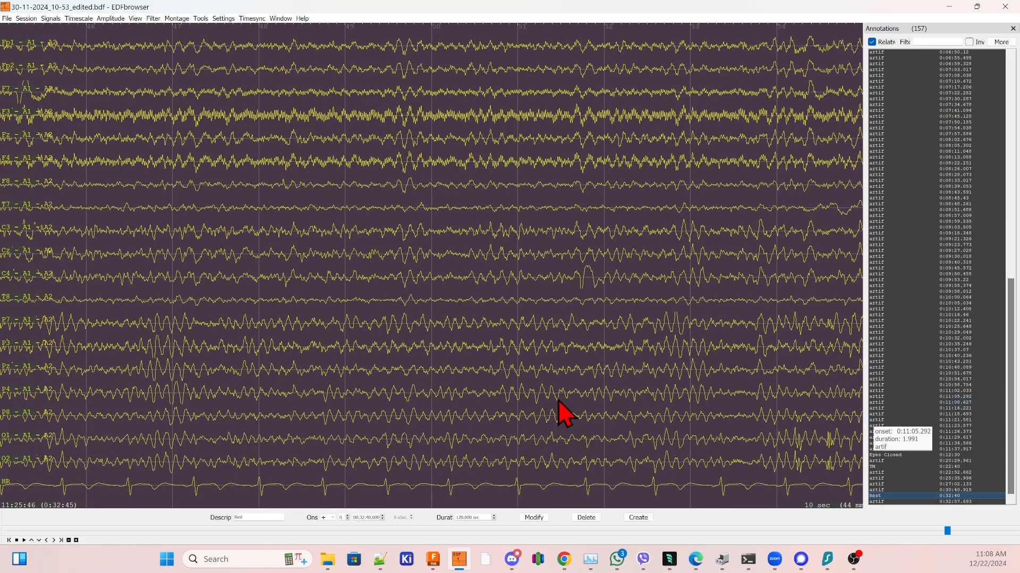
- Examine the signals from the Rest segment back across its start into the end of the TM segment
scroll(403, 387, "up", 10)
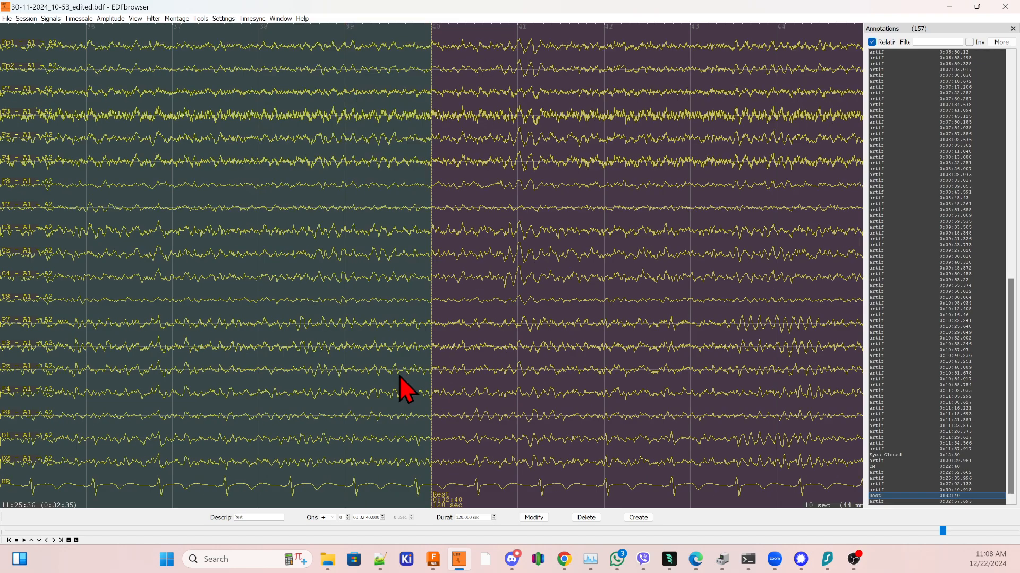
scroll(403, 387, "up", 19)
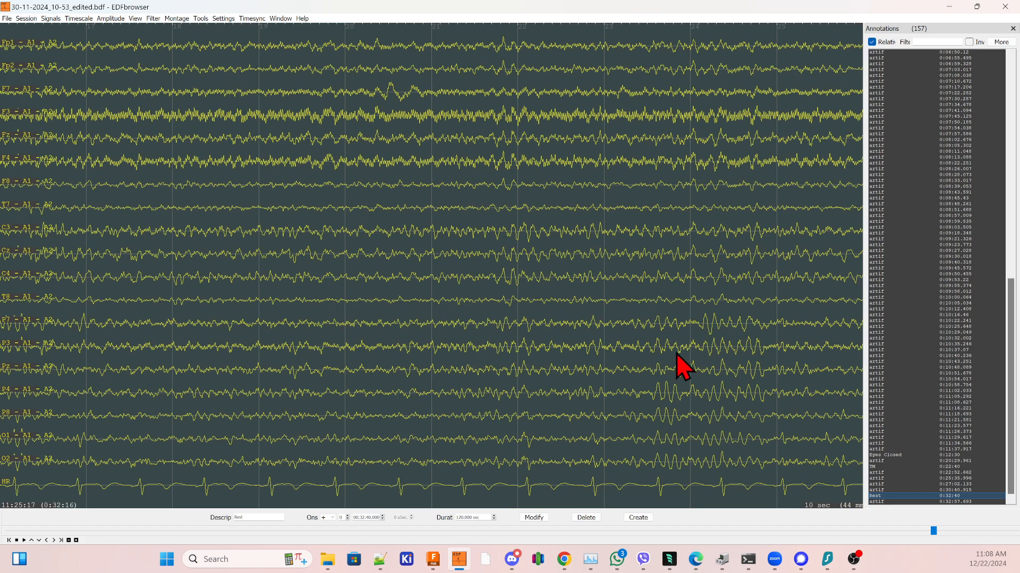
- Jump to the first artif annotation in the Eyes Open segment, at 0:01:42.424, and examine the marked artifacts up to about 0:02:03
scroll(911, 221, "up", 20)
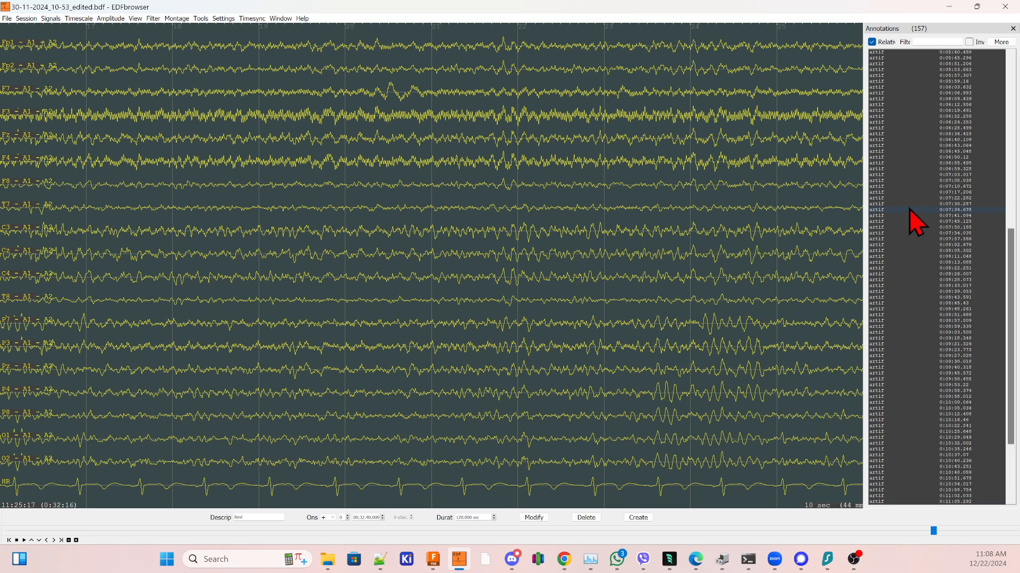
scroll(918, 220, "up", 4)
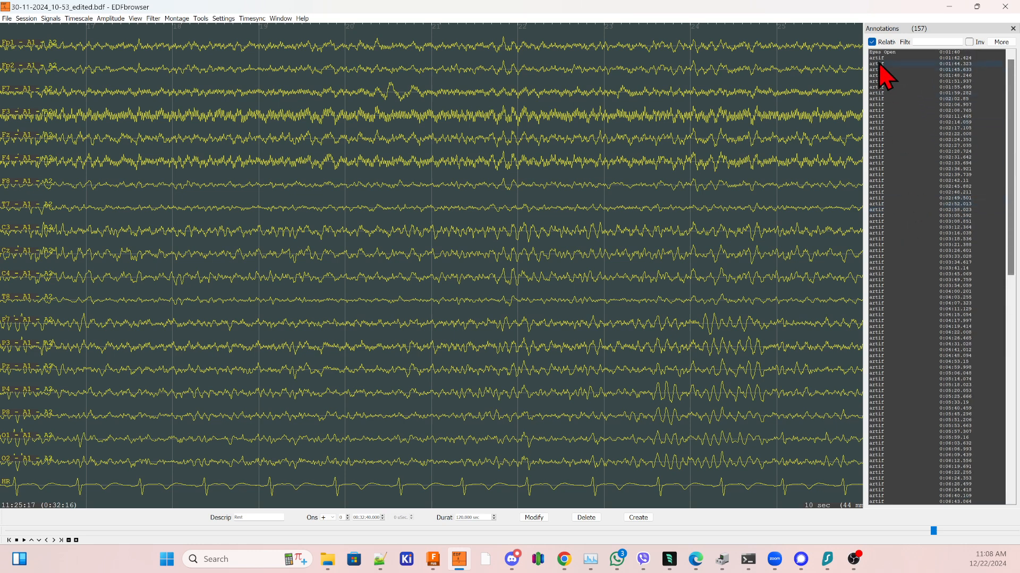
left_click(877, 58)
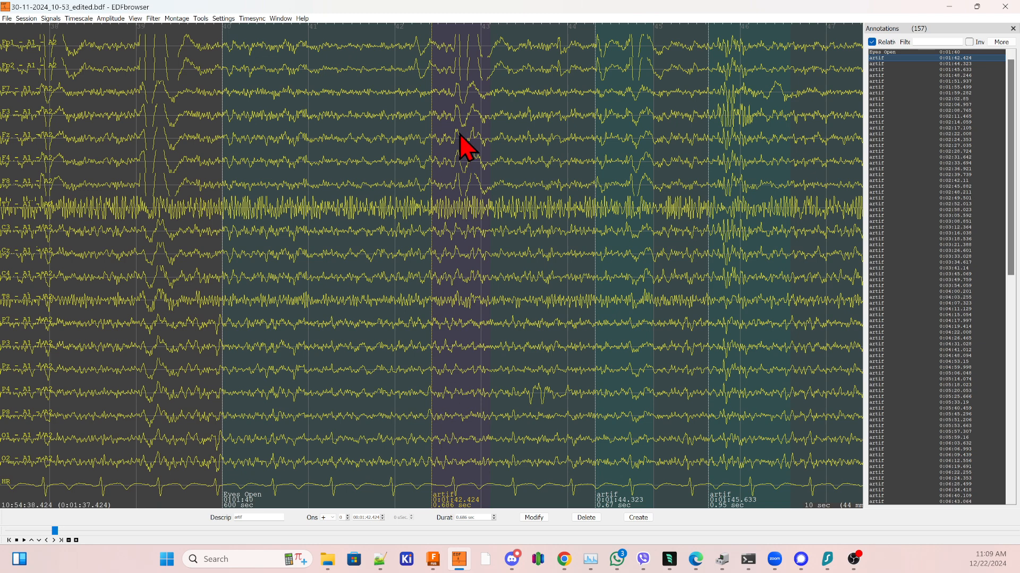
scroll(632, 115, "down", 2)
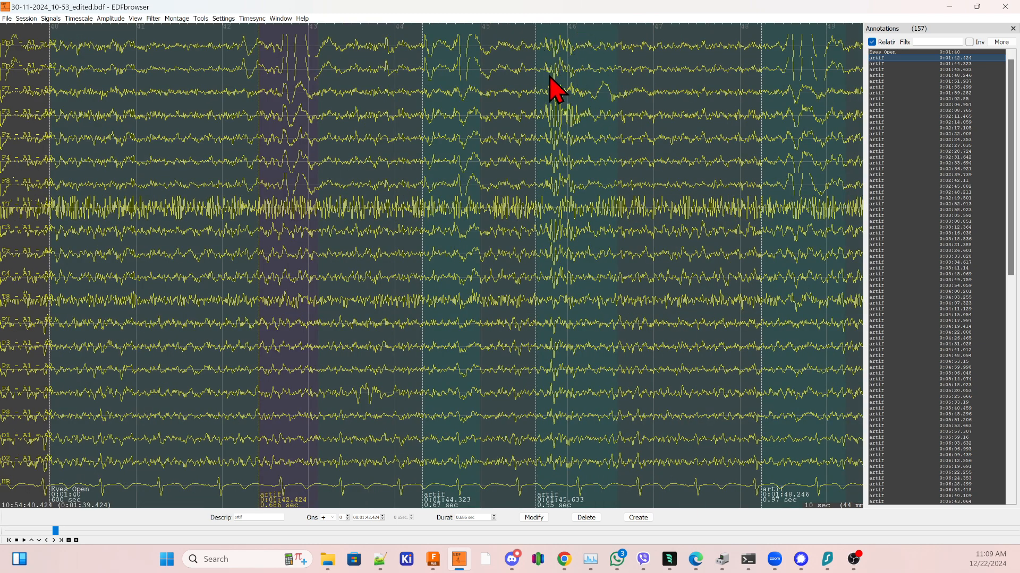
scroll(567, 130, "down", 3)
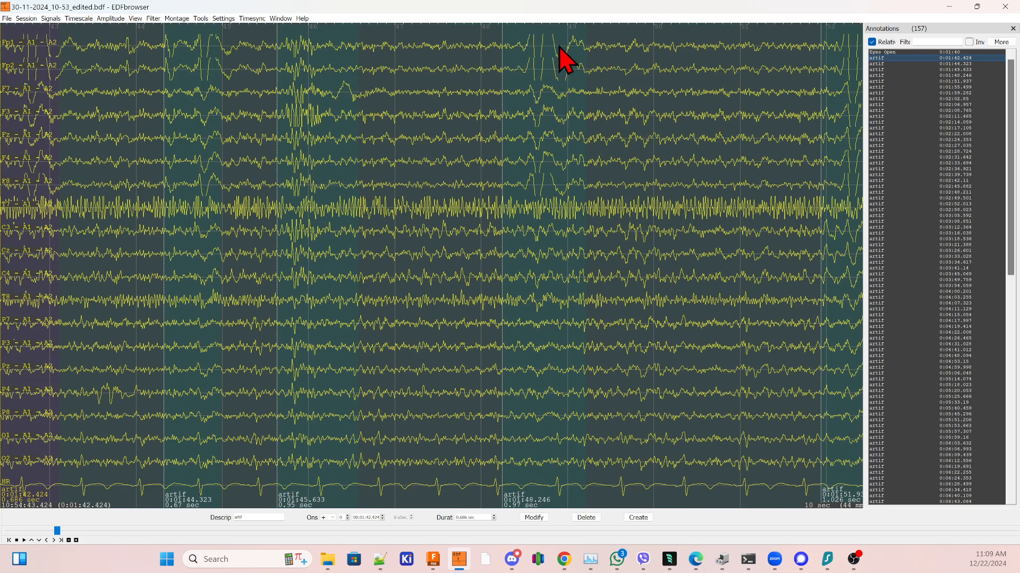
scroll(582, 46, "down", 2)
scroll(582, 46, "down", 7)
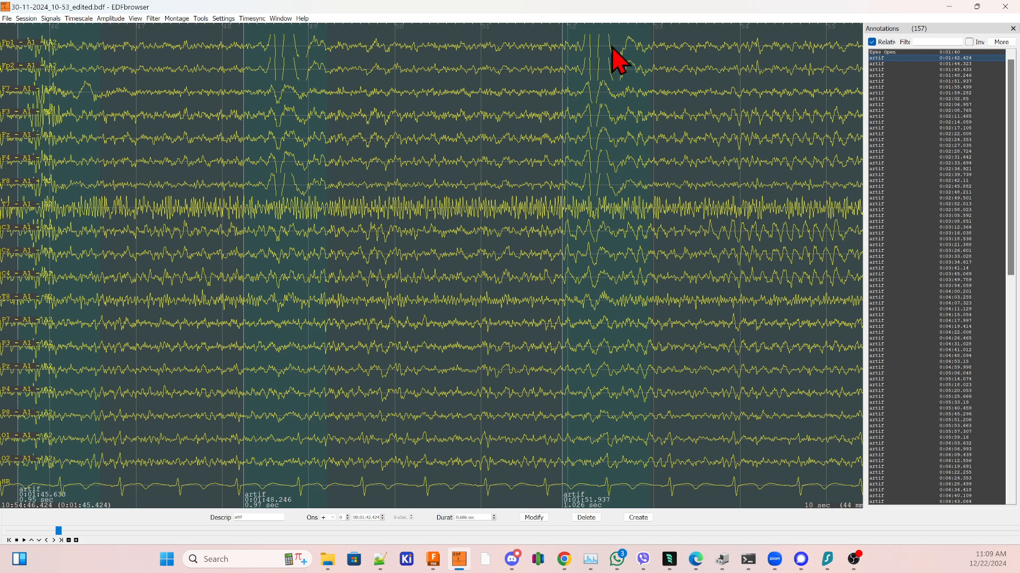
scroll(550, 72, "down", 8)
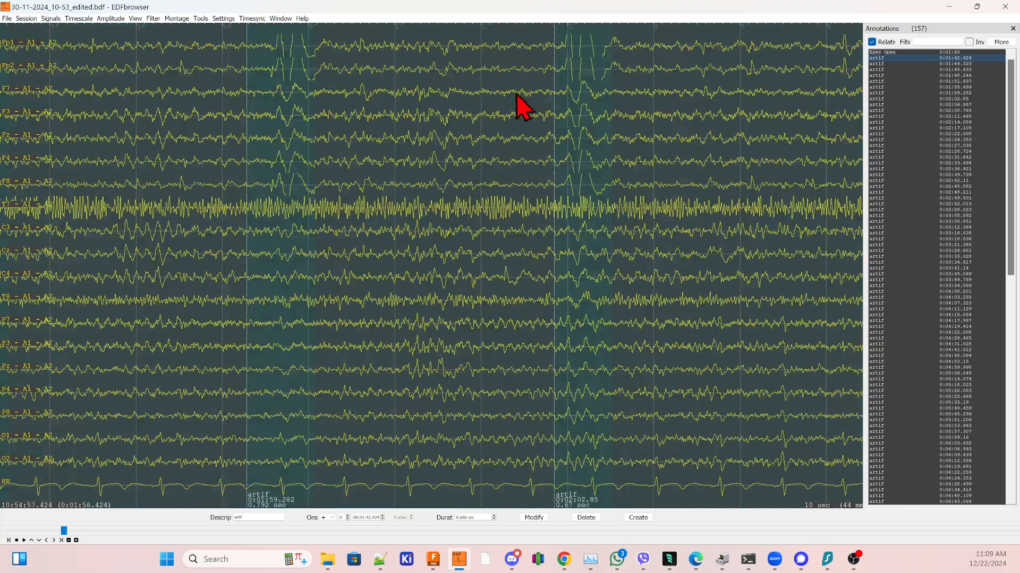
- Examine the artif-marked stretches of the Eyes Open segment from about 0:02:08 to about 0:02:58
scroll(558, 107, "down", 8)
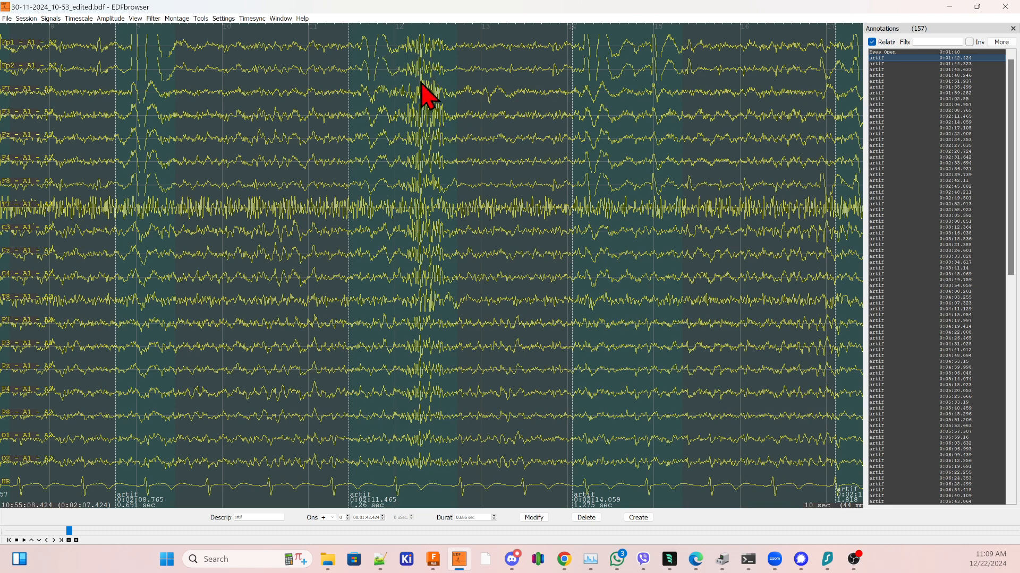
scroll(423, 170, "down", 8)
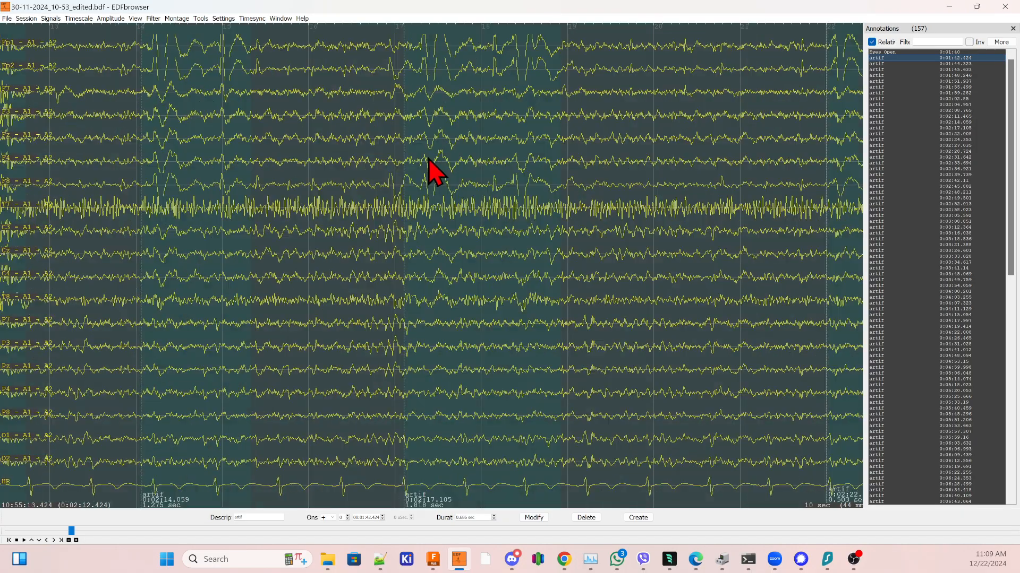
scroll(435, 168, "down", 11)
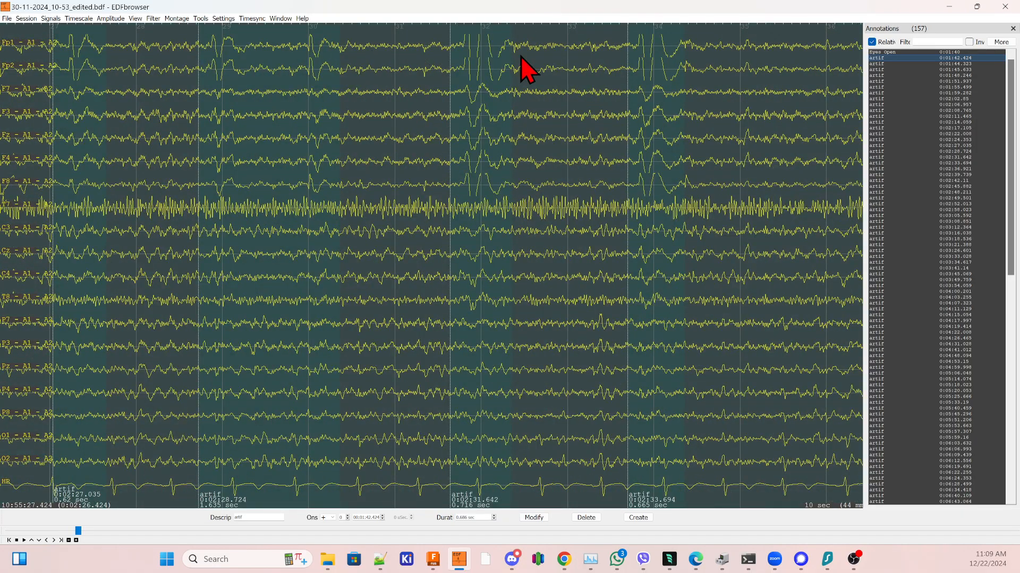
scroll(521, 54, "down", 1)
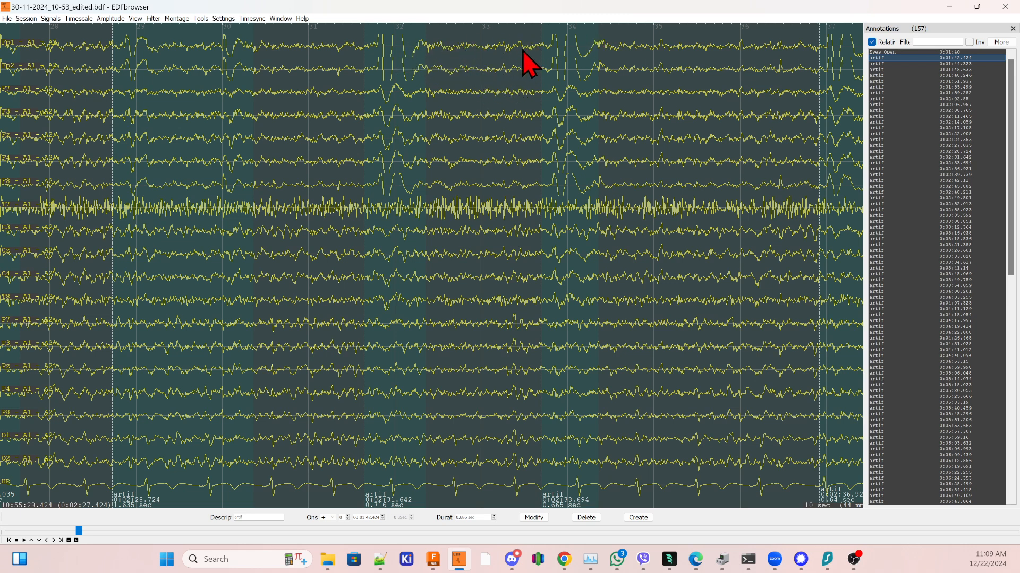
scroll(461, 151, "down", 3)
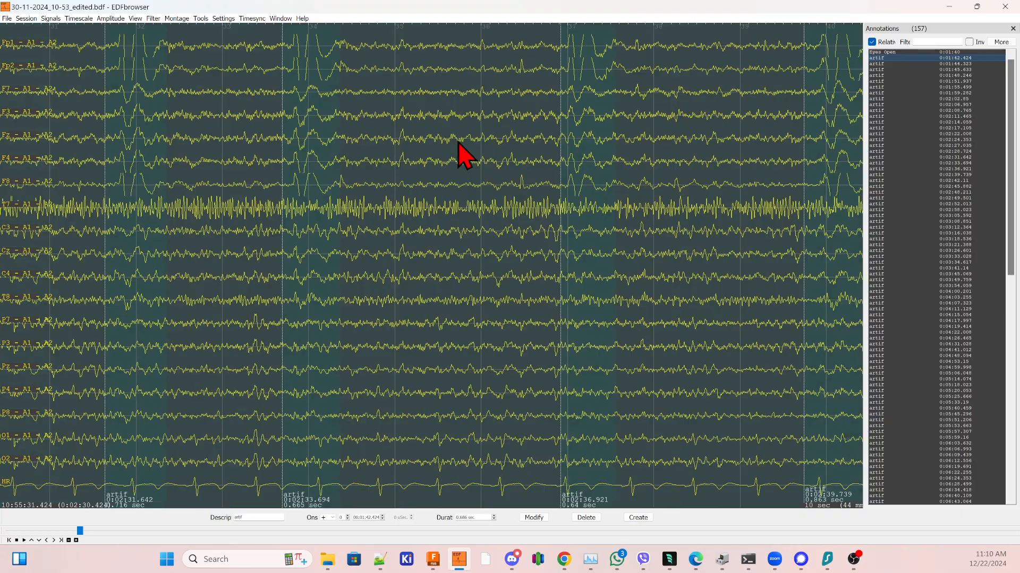
scroll(459, 144, "down", 11)
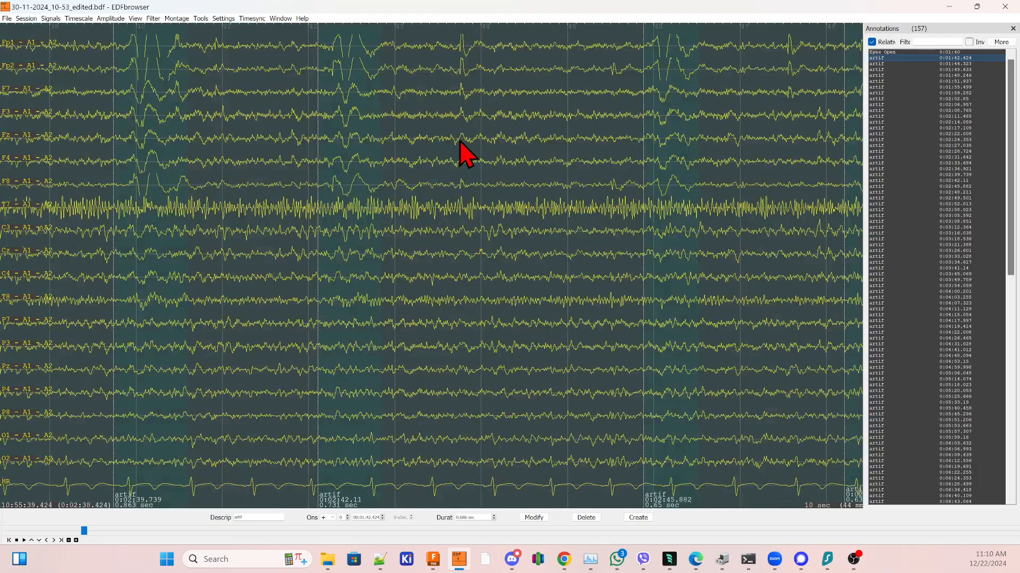
scroll(460, 141, "down", 9)
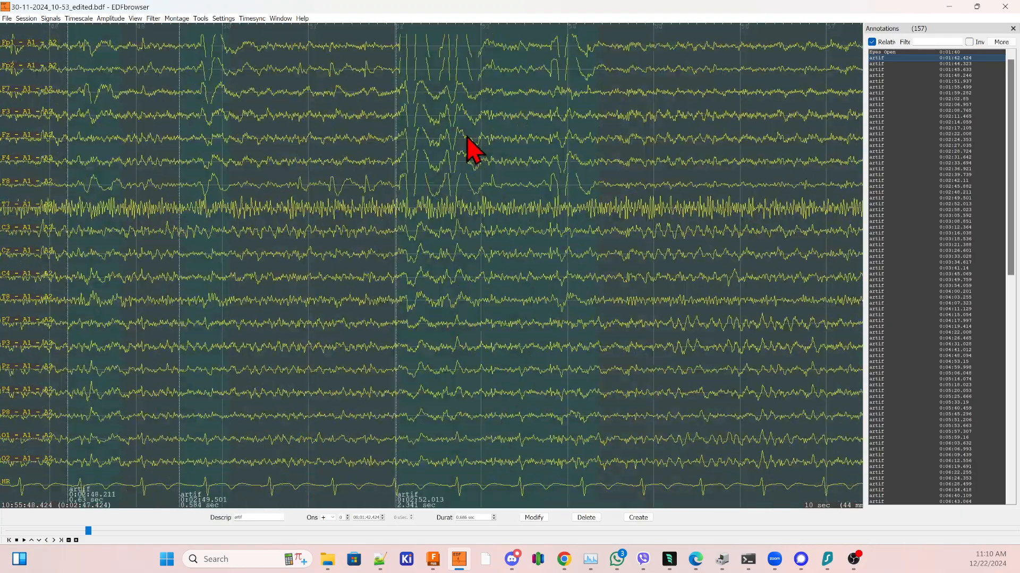
scroll(477, 151, "down", 2)
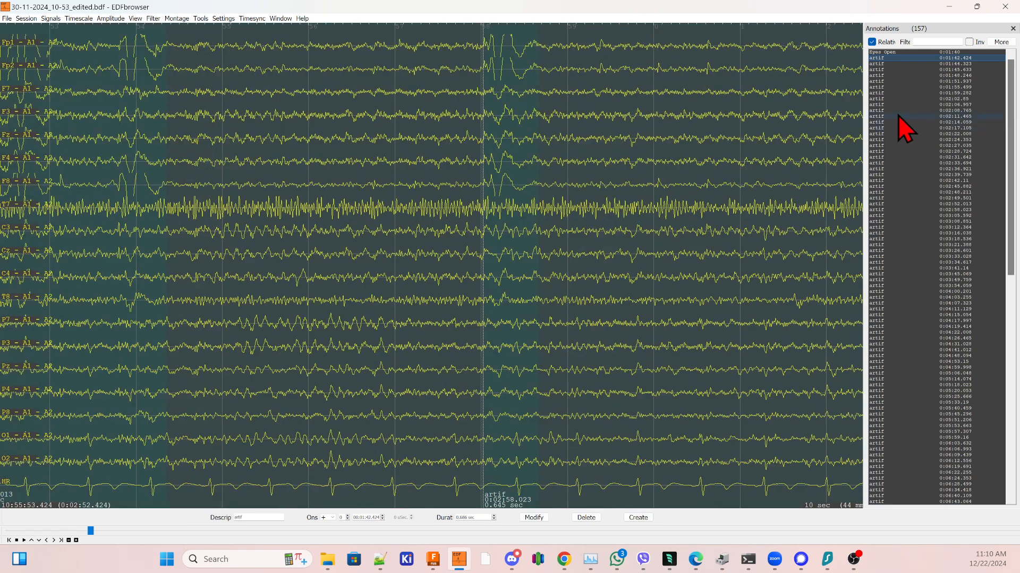
- Look through the annotation list, then jump to the Eyes Closed segment's artif annotation at 0:20:29.961 and examine it
scroll(906, 129, "down", 9)
scroll(898, 116, "down", 10)
scroll(898, 117, "up", 20)
scroll(901, 138, "down", 8)
scroll(906, 151, "down", 16)
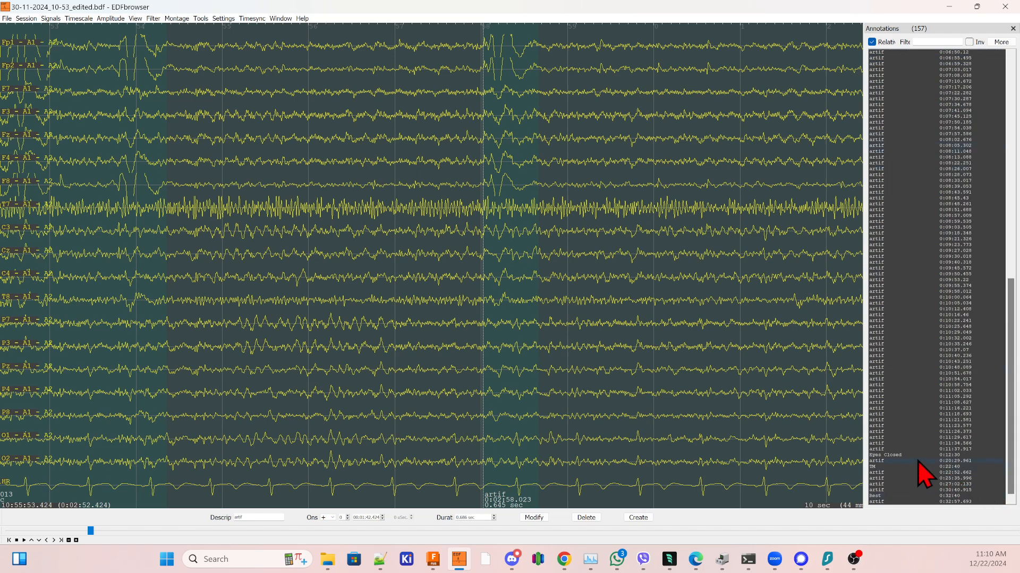
left_click(894, 461)
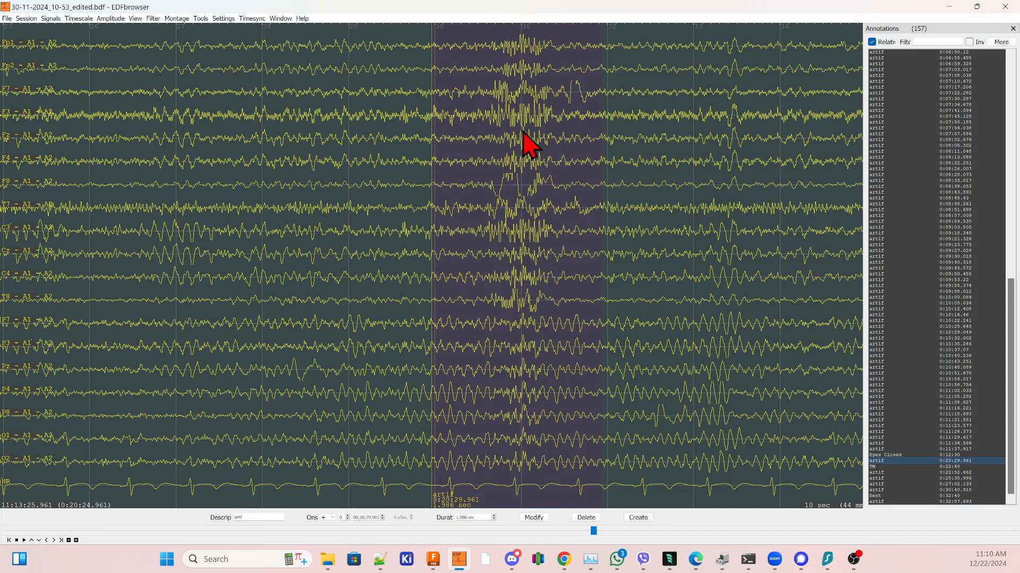
- Jump to the TM annotation and its first artif annotation at 0:22:52.662, and examine the signals that follow
left_click(881, 467)
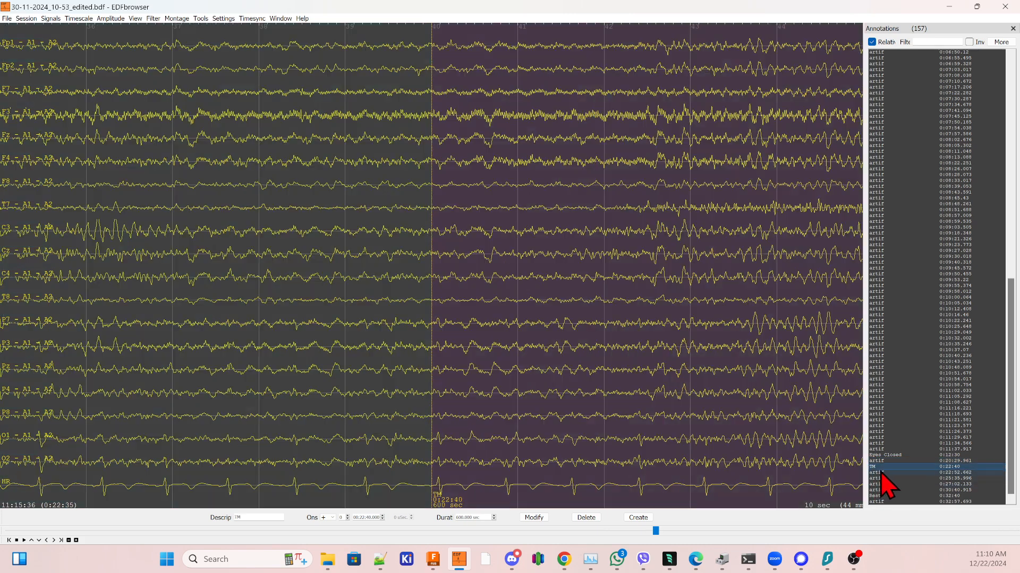
left_click(882, 473)
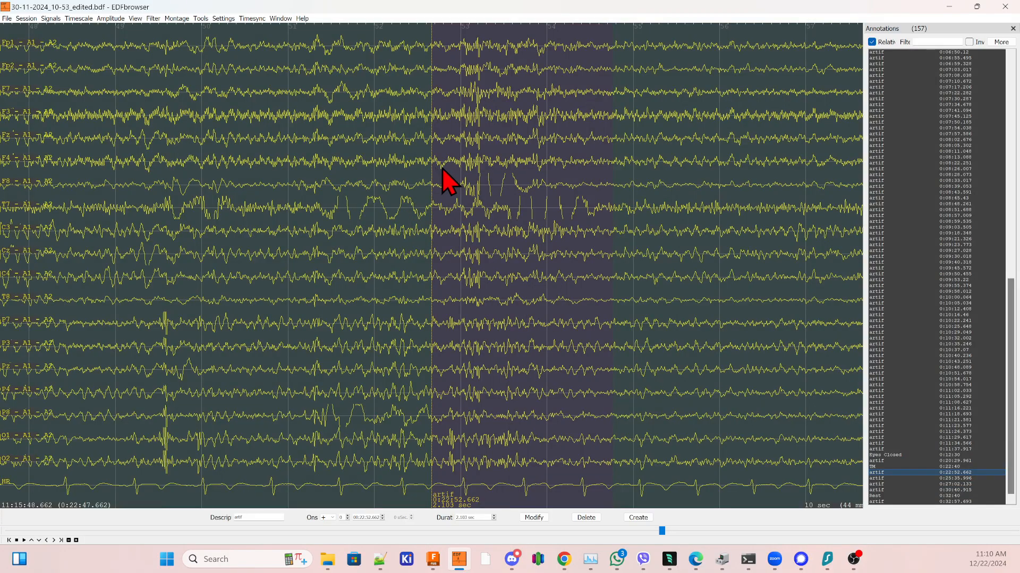
scroll(494, 48, "down", 16)
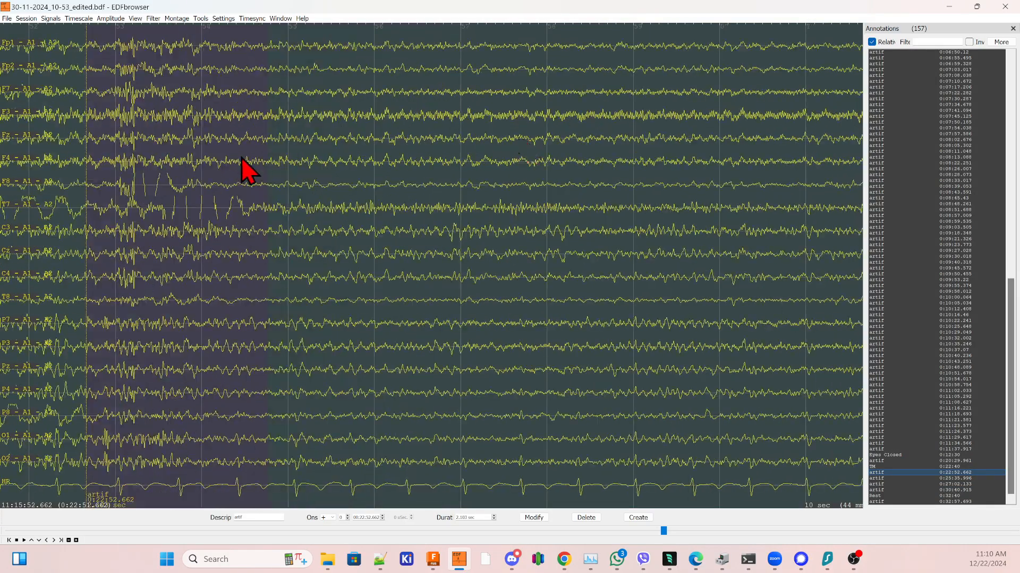
scroll(531, 183, "down", 1)
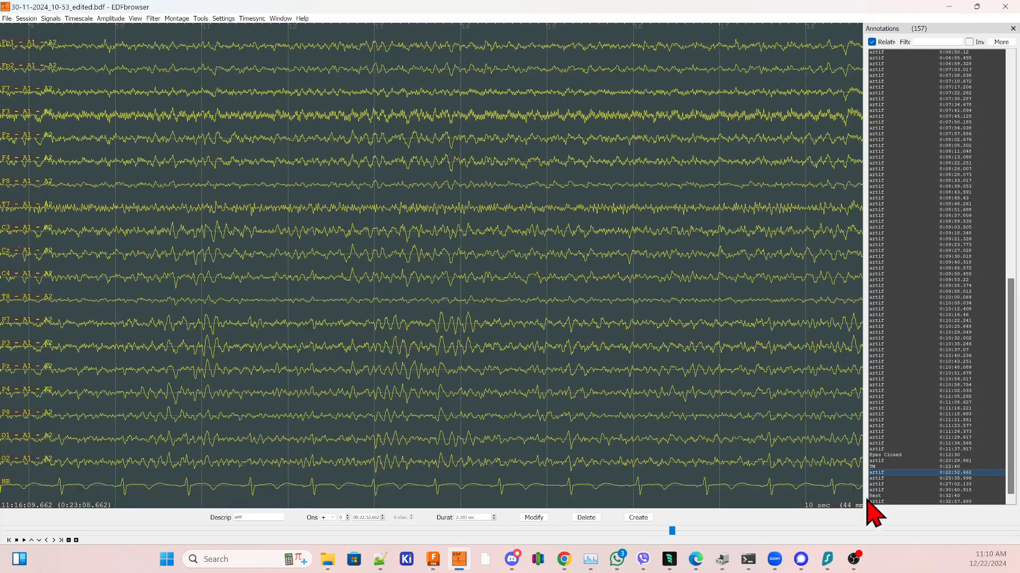
- Jump to the artif annotations at 0:25:35.996, 0:27:02.133 and 0:30:40.915 in turn, and examine the signals preceding the last one
left_click(879, 479)
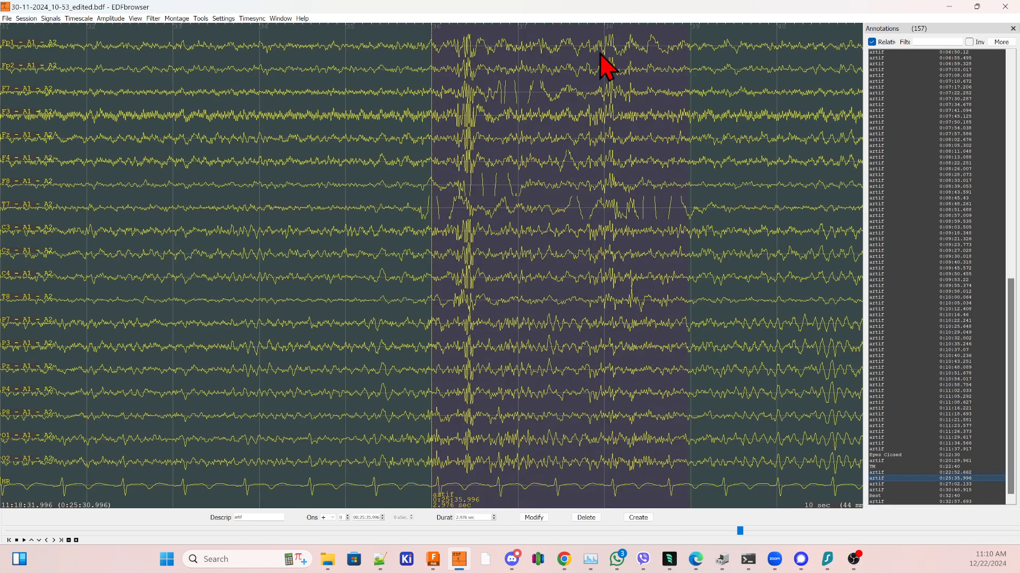
left_click(889, 484)
left_click(890, 490)
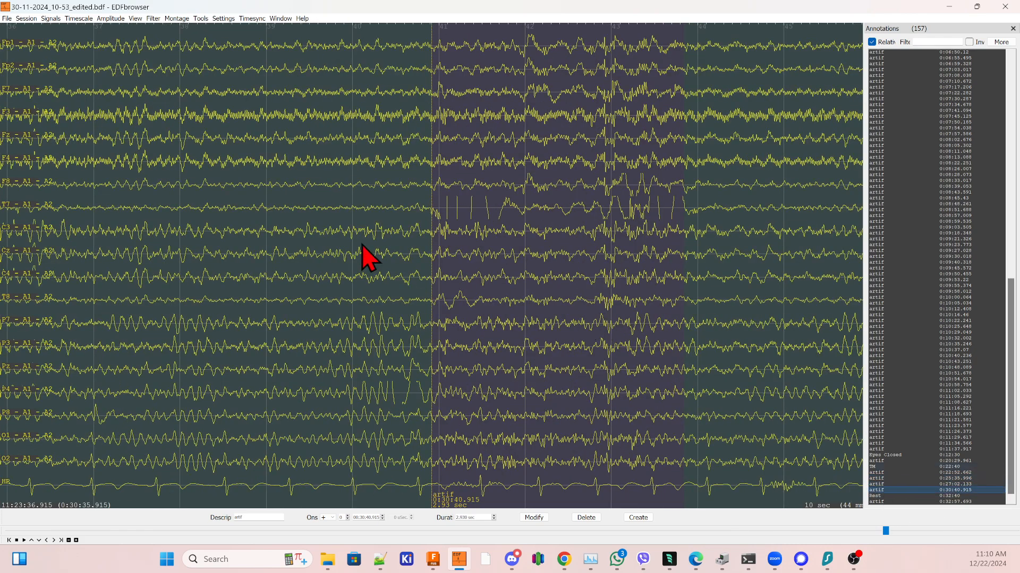
scroll(281, 210, "up", 7)
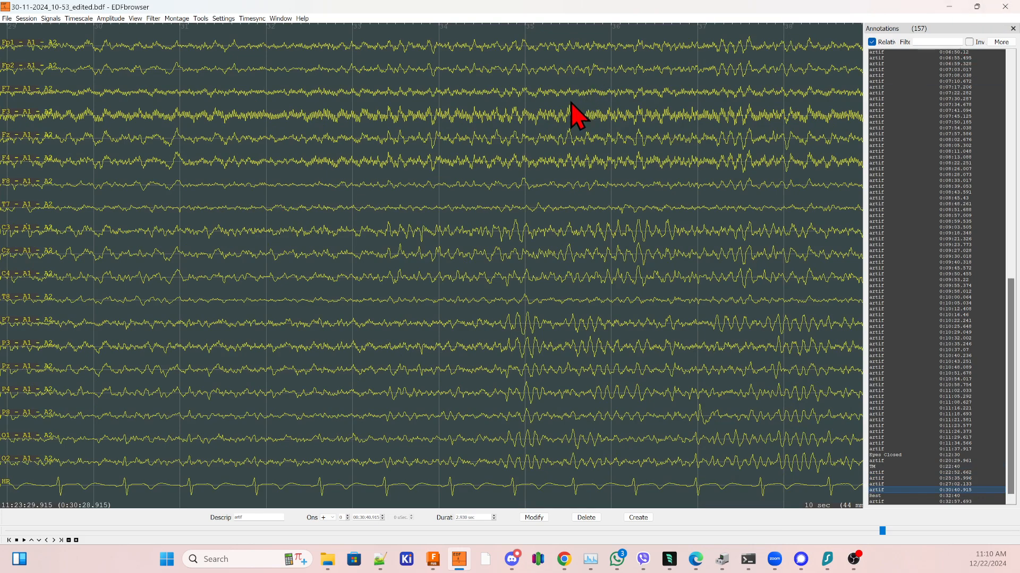
- Minimize the recording, switch to File Explorer's TKinterV2 folder window and run TKinterV2.bat, placing its window on the main display
left_click(945, 6)
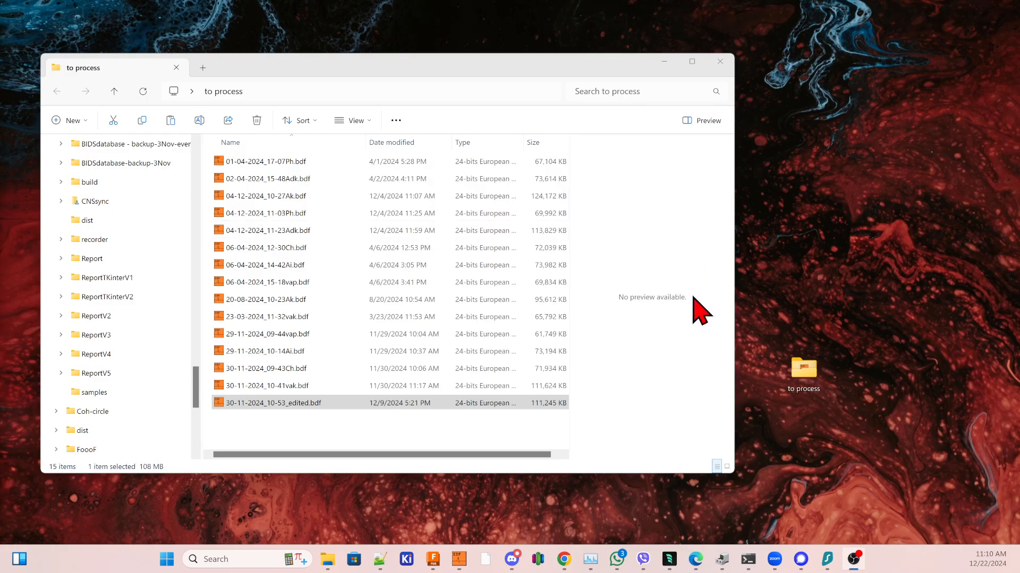
left_click(331, 561)
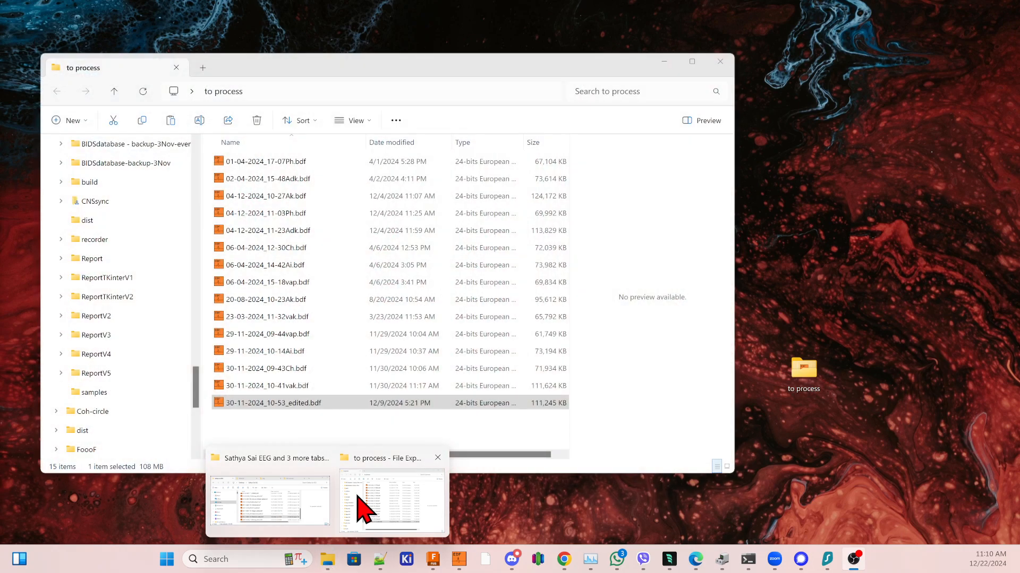
left_click(358, 506)
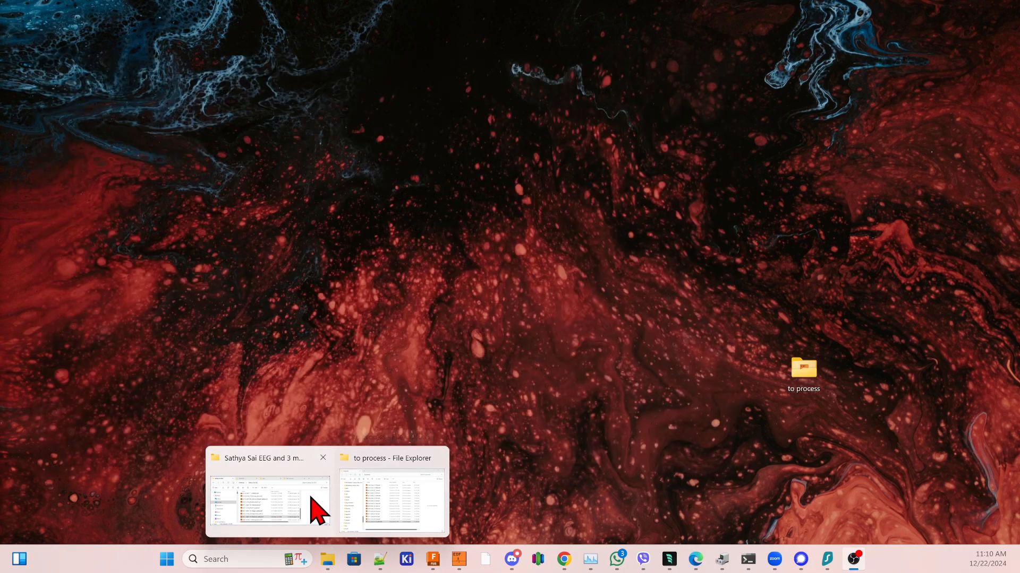
left_click(311, 498)
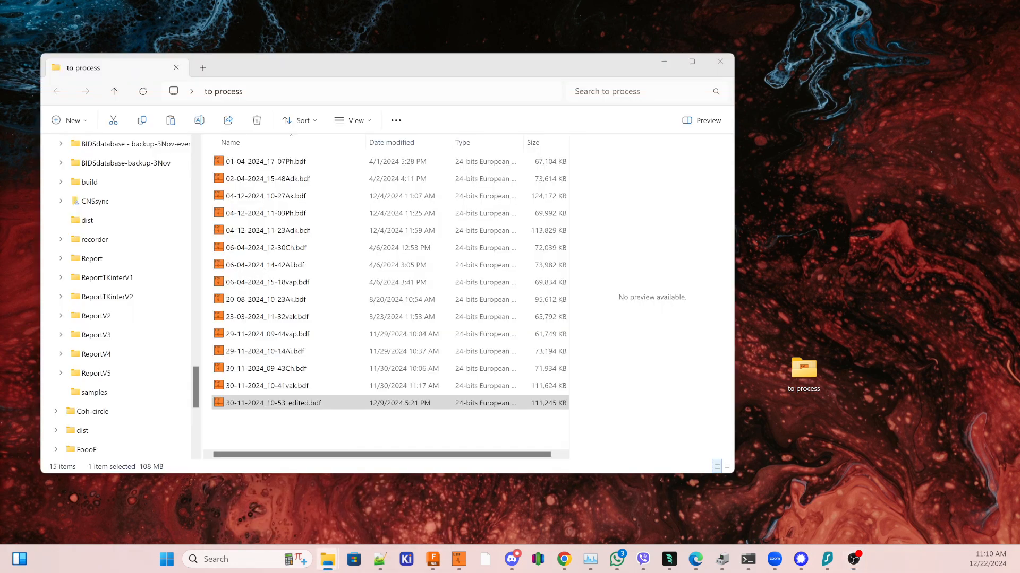
left_click_drag(0, 213, 727, 138)
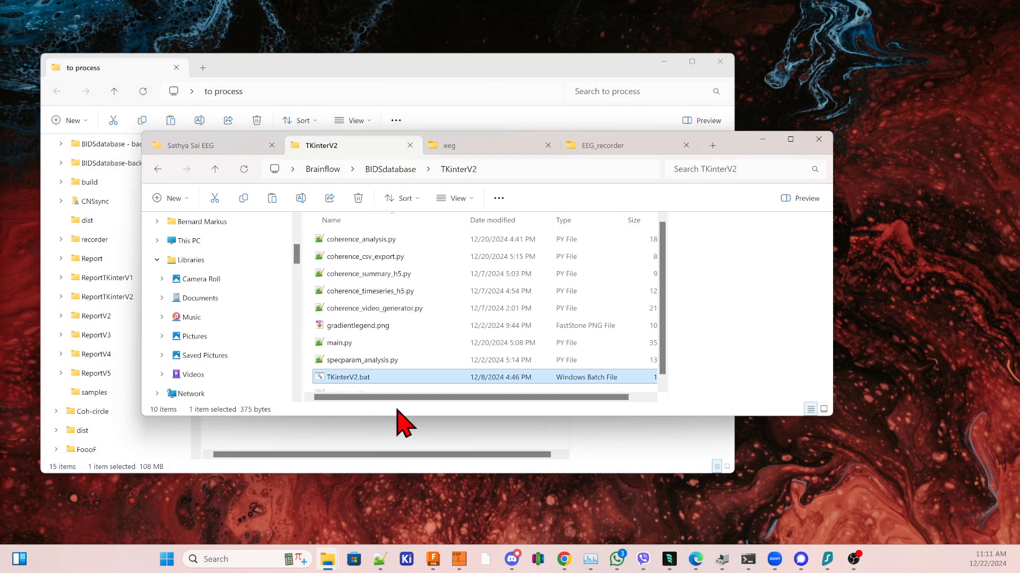
double_click(346, 378)
left_click_drag(0, 191, 359, 142)
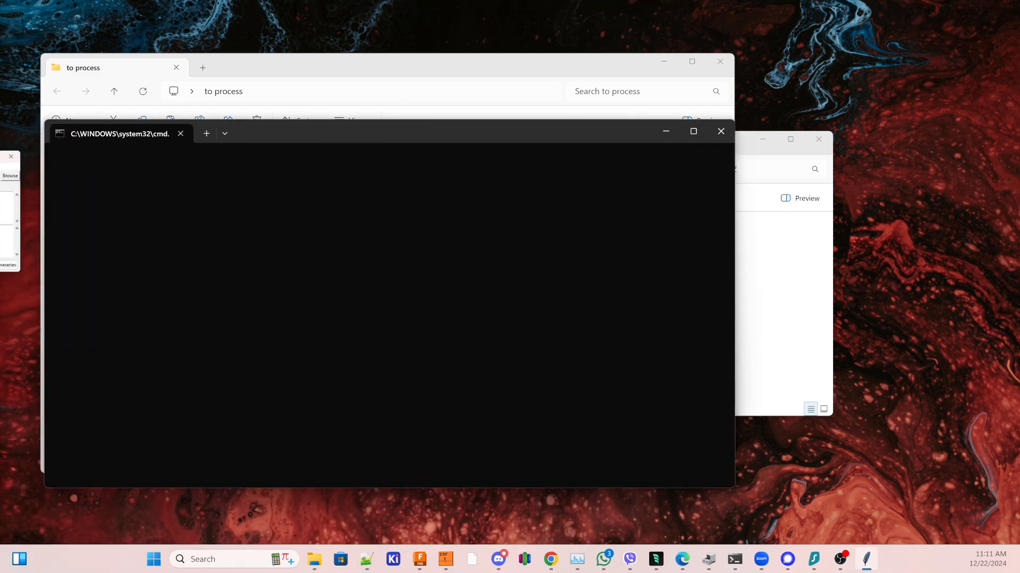
- Load 30-11-2024_10-53_edited.bdf from the Desktop's to process folder as the BDF file to analyse
left_click(595, 224)
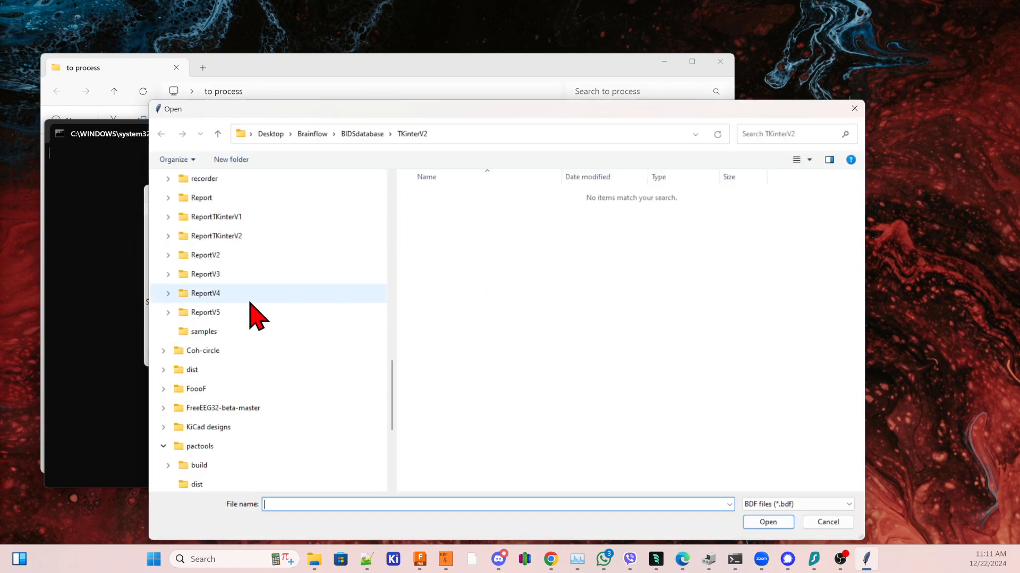
scroll(250, 300, "up", 10)
left_click(270, 134)
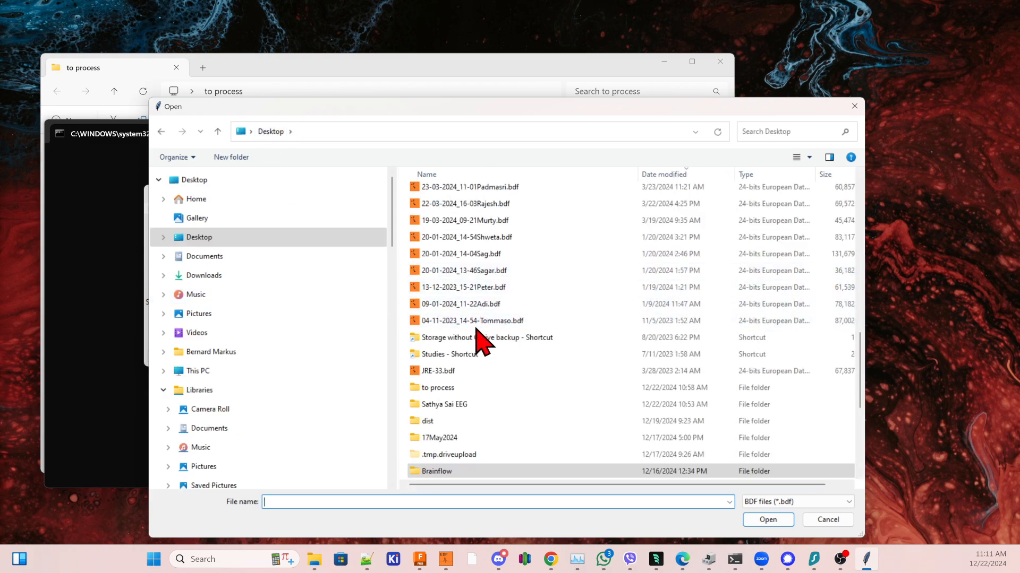
double_click(439, 388)
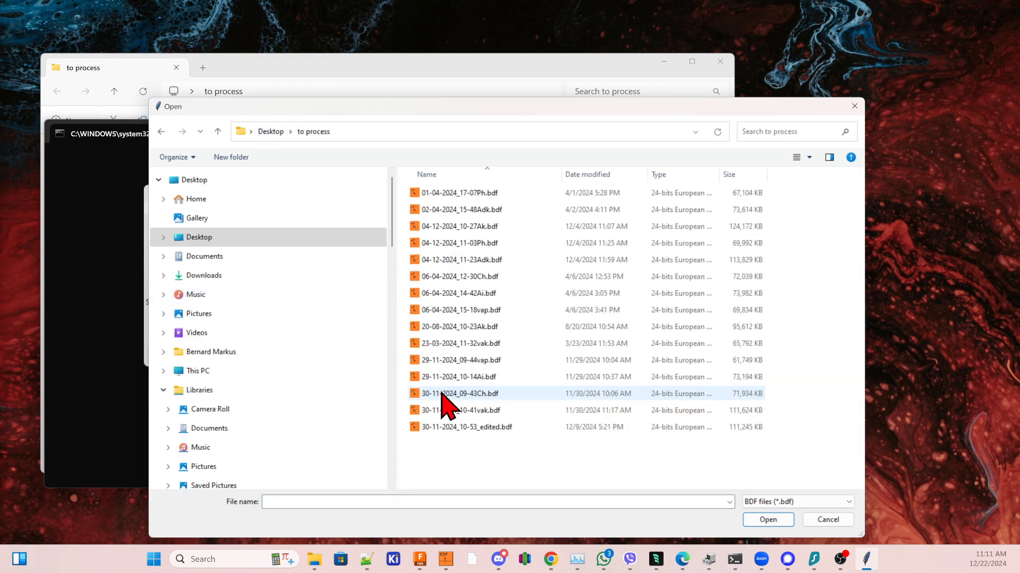
double_click(484, 428)
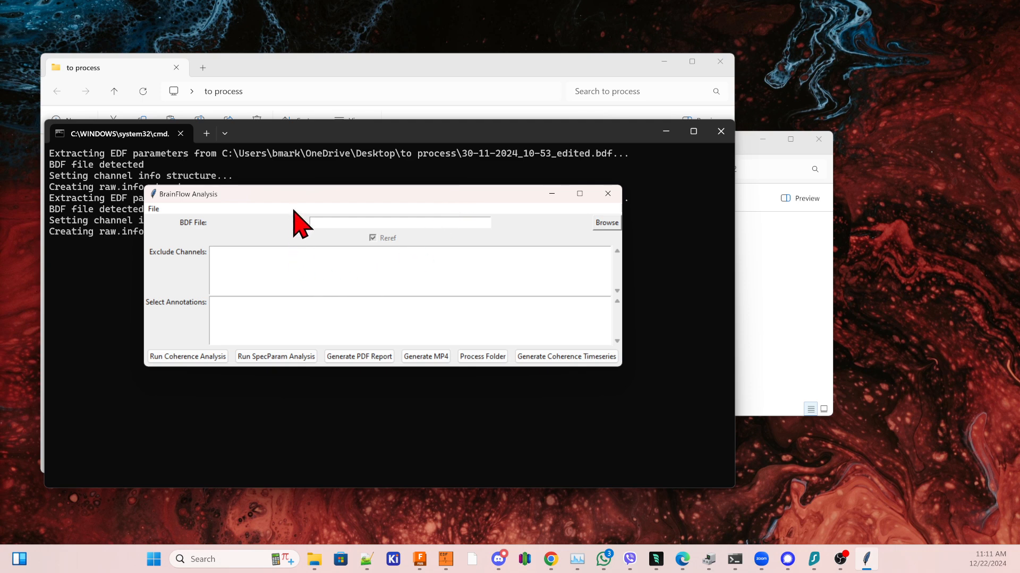
- Generate the PDF report for the Eyes Open, Eyes Closed, TM and Rest annotations with Reref enabled, moving the analysis window clear of the console
left_click_drag(466, 218, 446, 155)
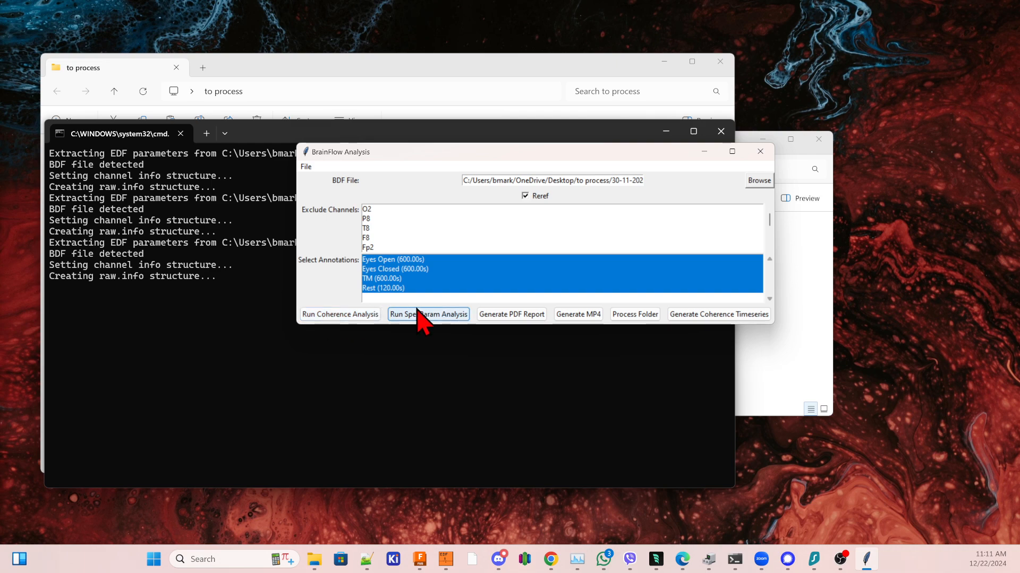
left_click(512, 317)
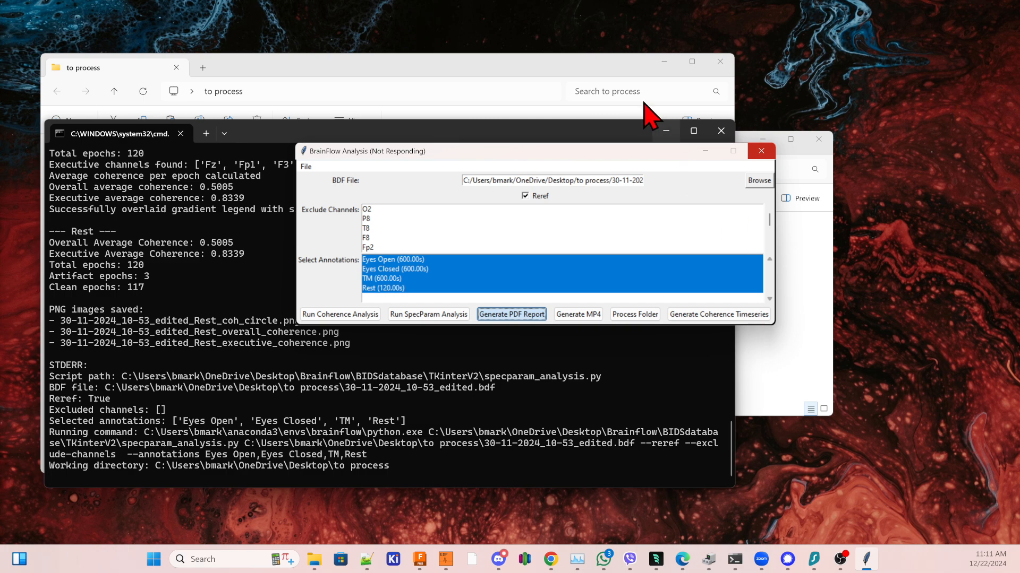
left_click_drag(595, 168, 605, 149)
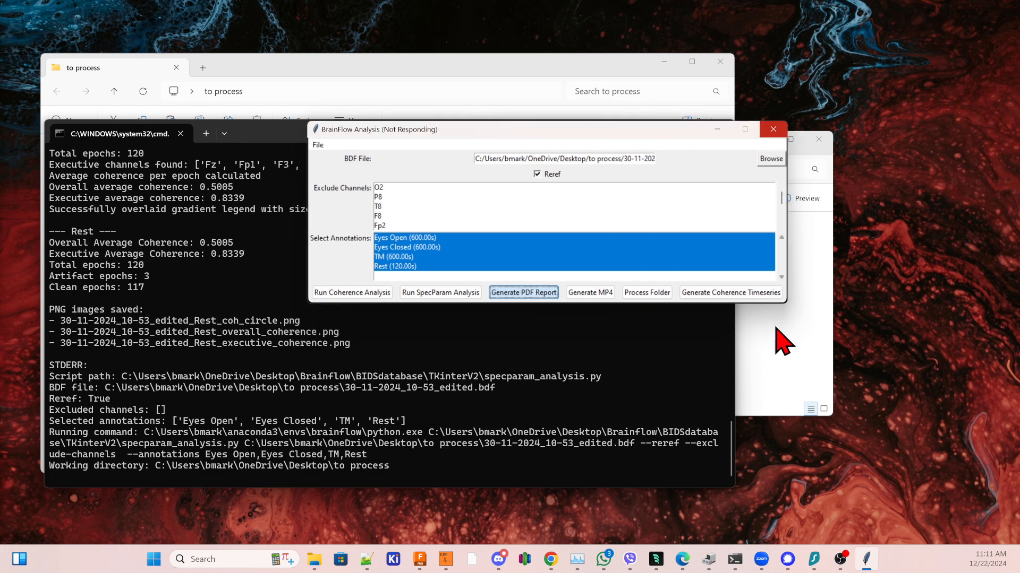
- Minimize the TKinterV2 folder window, bring the to process folder window forward and look through the generated files
left_click(810, 378)
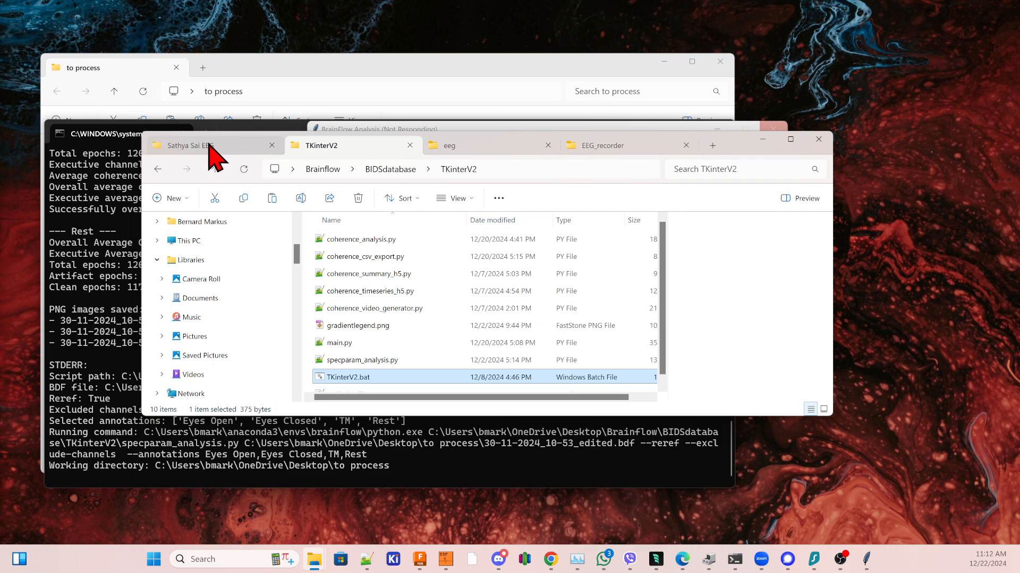
left_click(762, 140)
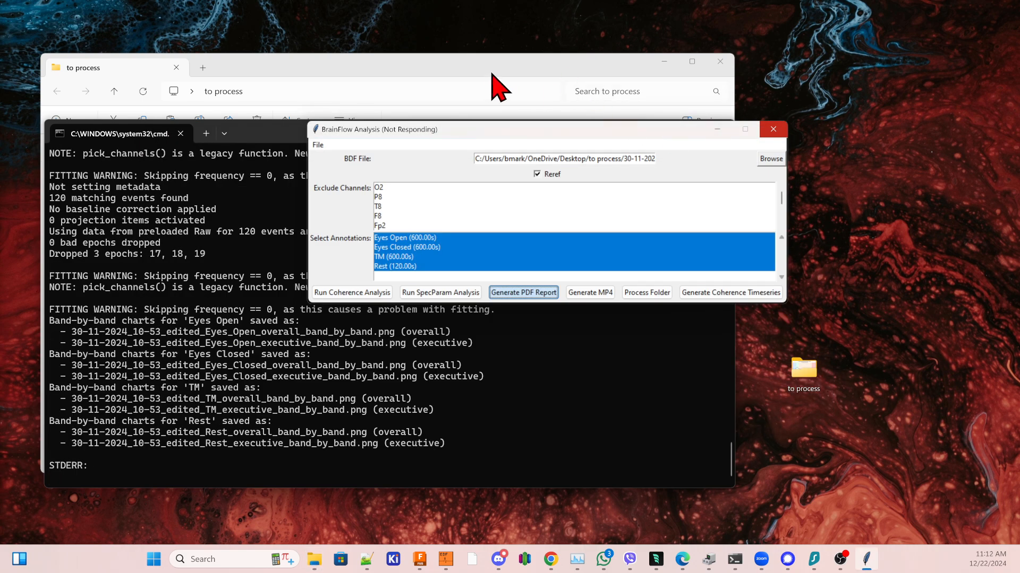
left_click(462, 96)
scroll(364, 307, "down", 5)
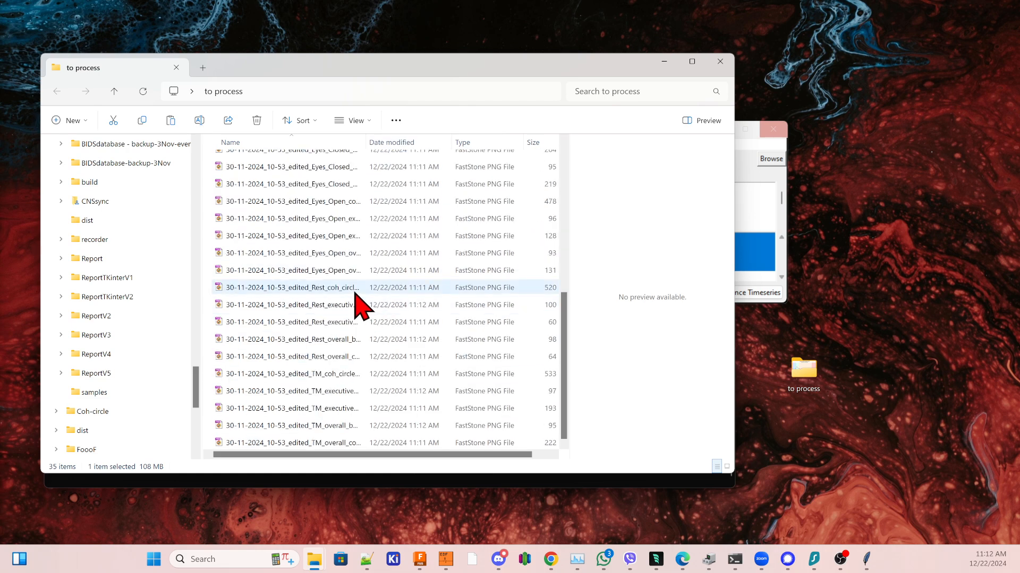
scroll(356, 300, "up", 5)
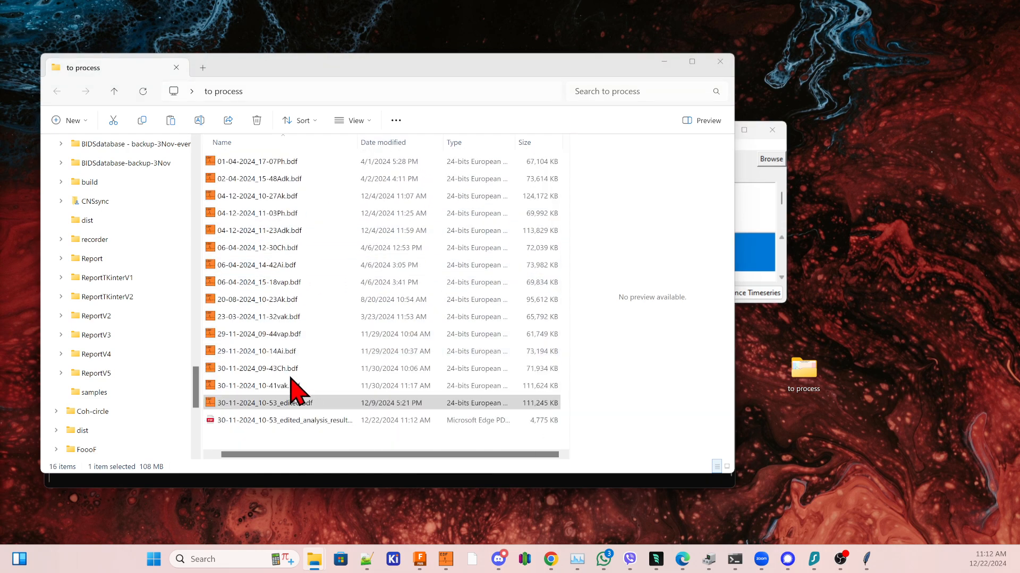
scroll(285, 380, "left", 1)
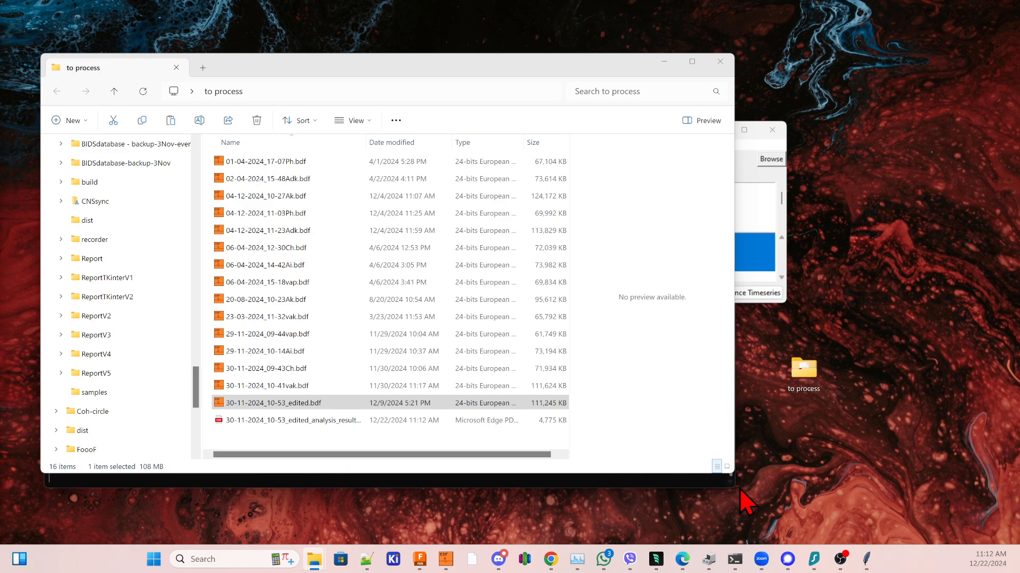
- Dismiss the report generation message and open 30-11-2024_10-53_edited_analysis_results.pdf from the to process folder
left_click(742, 167)
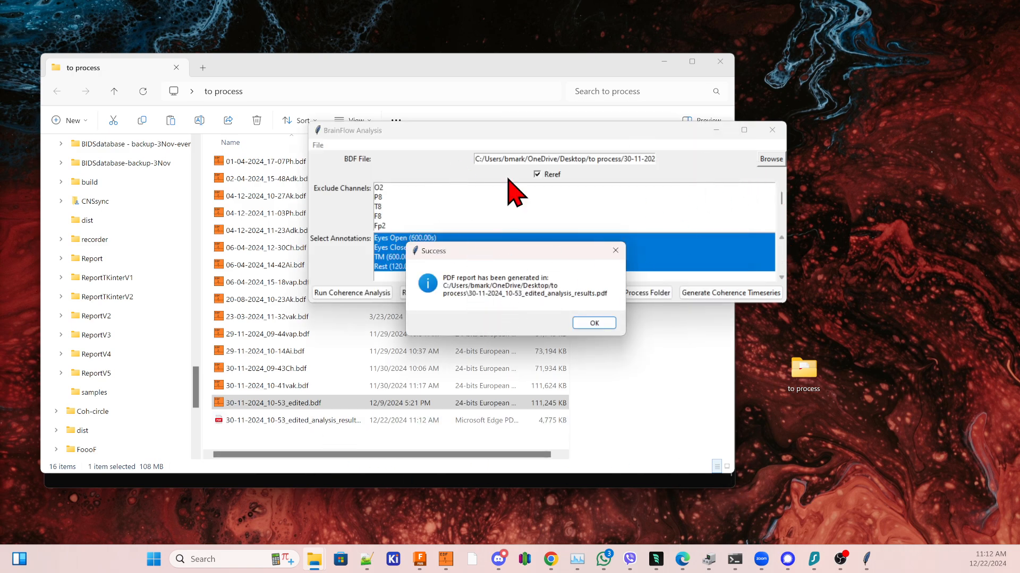
left_click(599, 324)
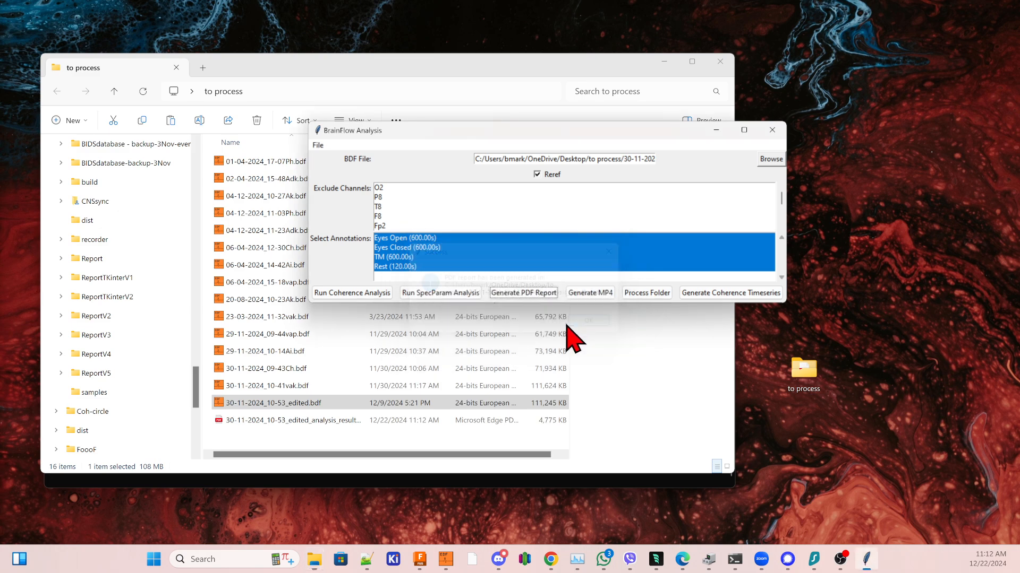
left_click(316, 74)
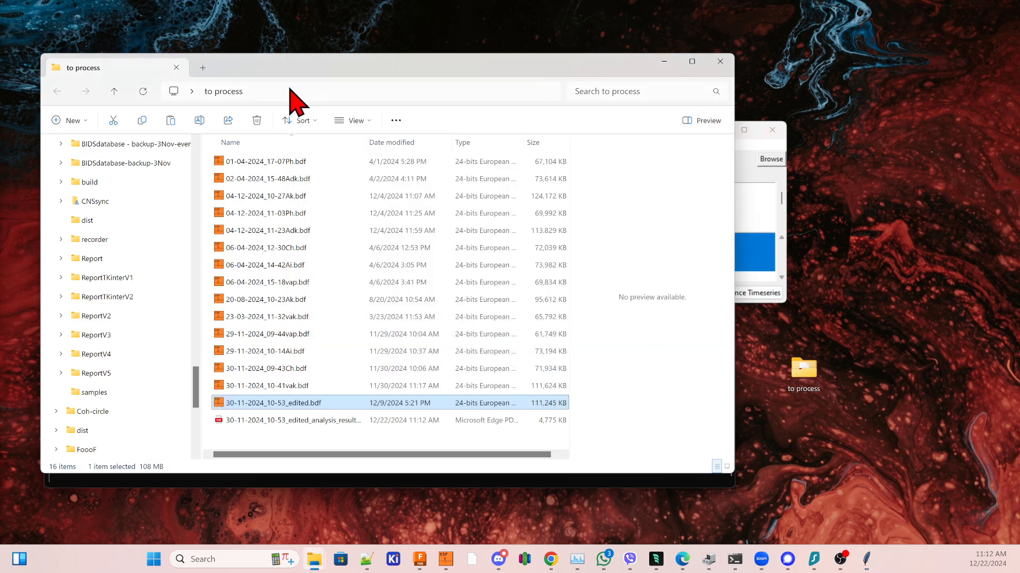
left_click(273, 421)
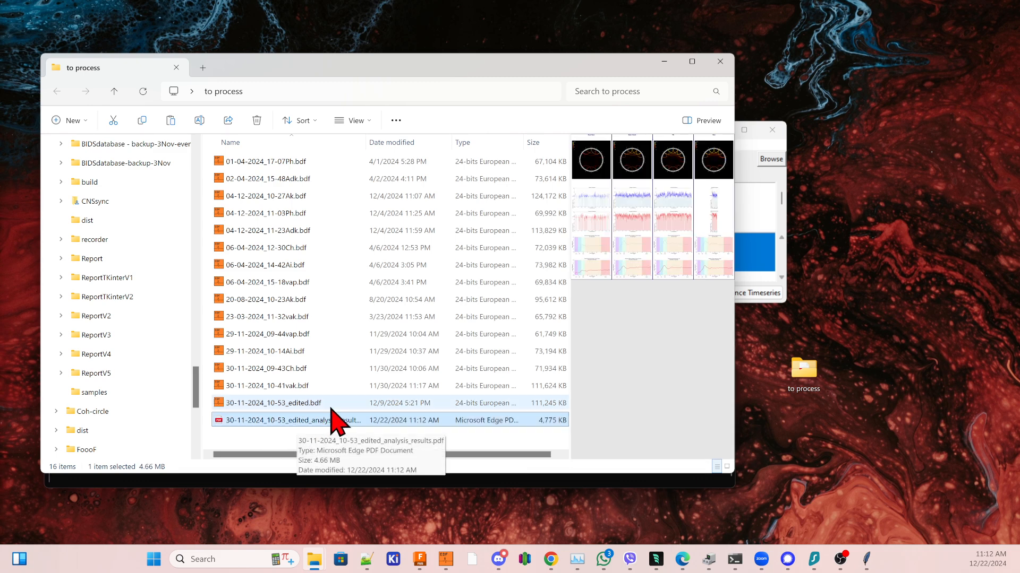
double_click(300, 421)
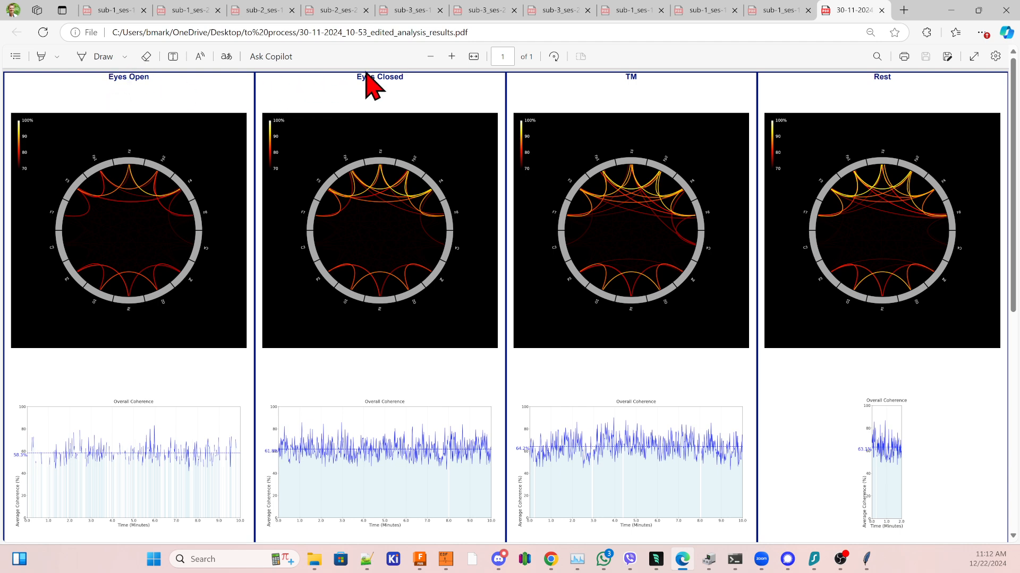
- Look through the report's coherence circles, coherence charts and band-by-band charts for all four segments
scroll(412, 202, "down", 1)
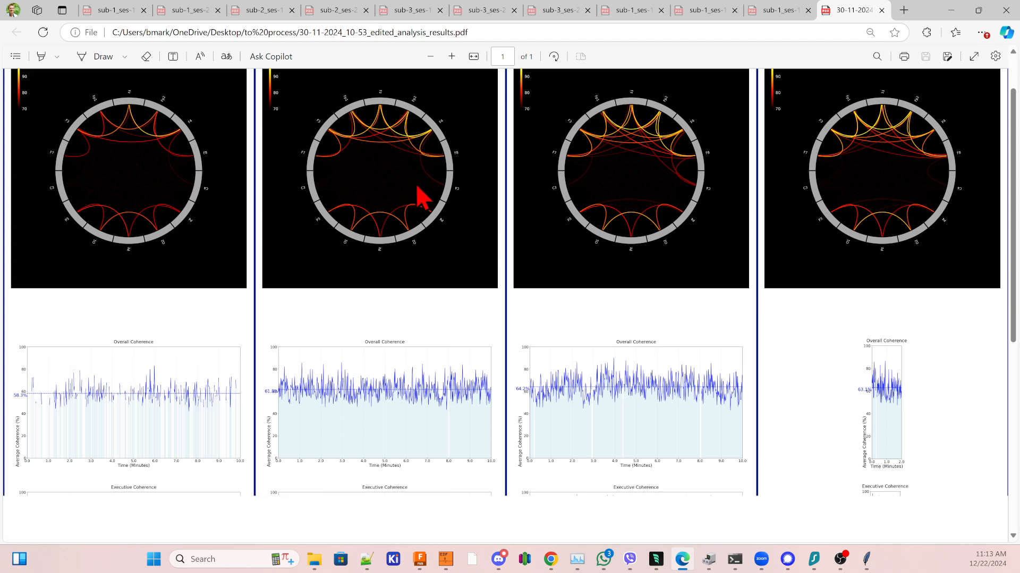
scroll(415, 187, "up", 1)
scroll(217, 228, "down", 1)
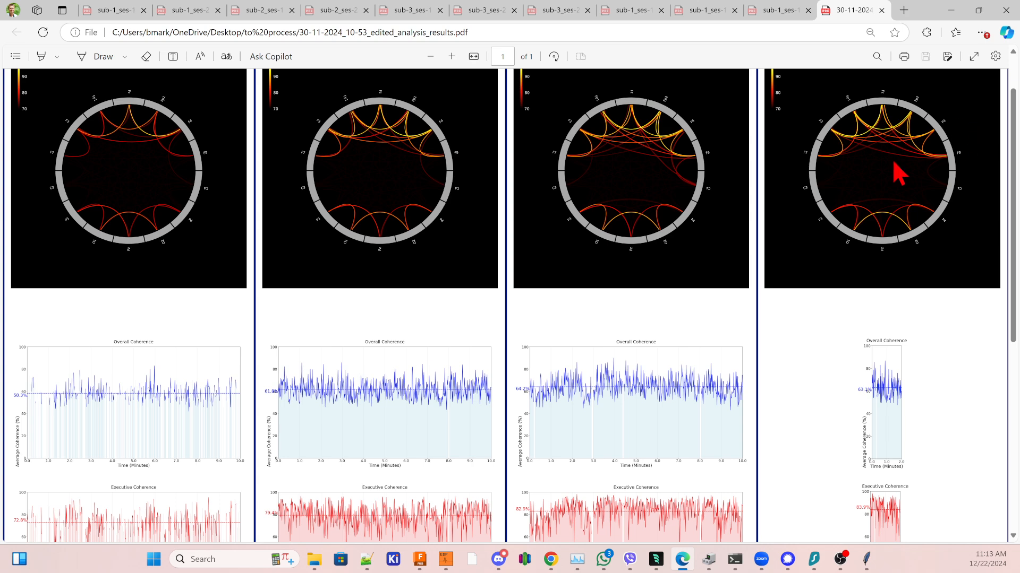
scroll(382, 298, "down", 3)
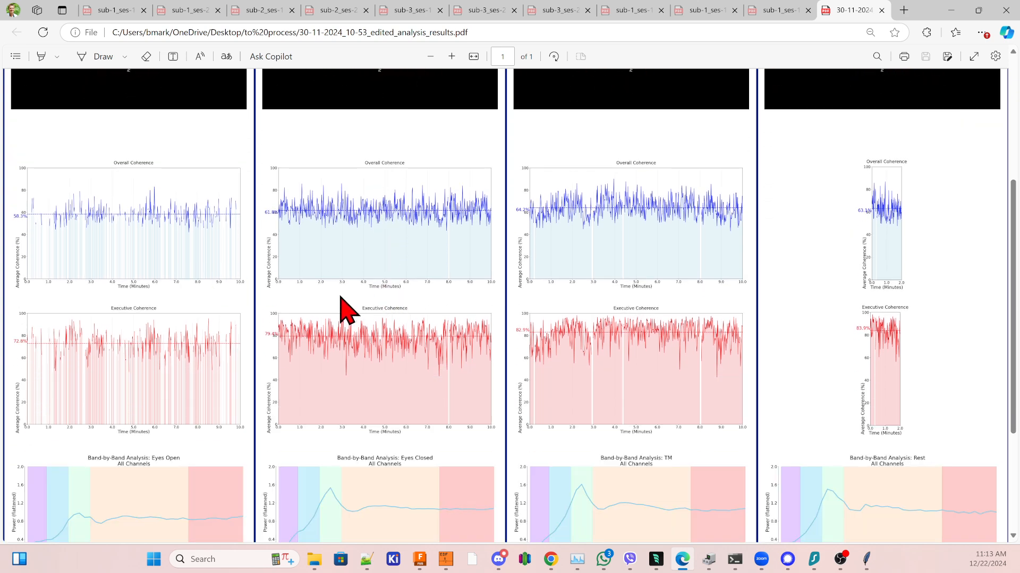
scroll(318, 300, "down", 1)
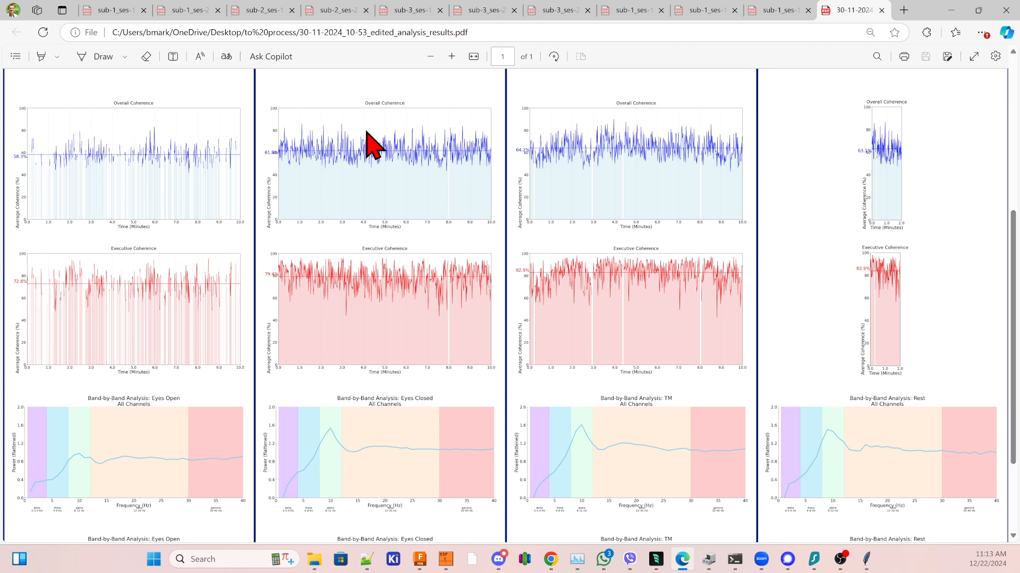
- Enlarge the report and examine the Overall Coherence charts of Eyes Open, Eyes Closed, TM and Rest in turn
left_click(451, 57)
left_click(451, 56)
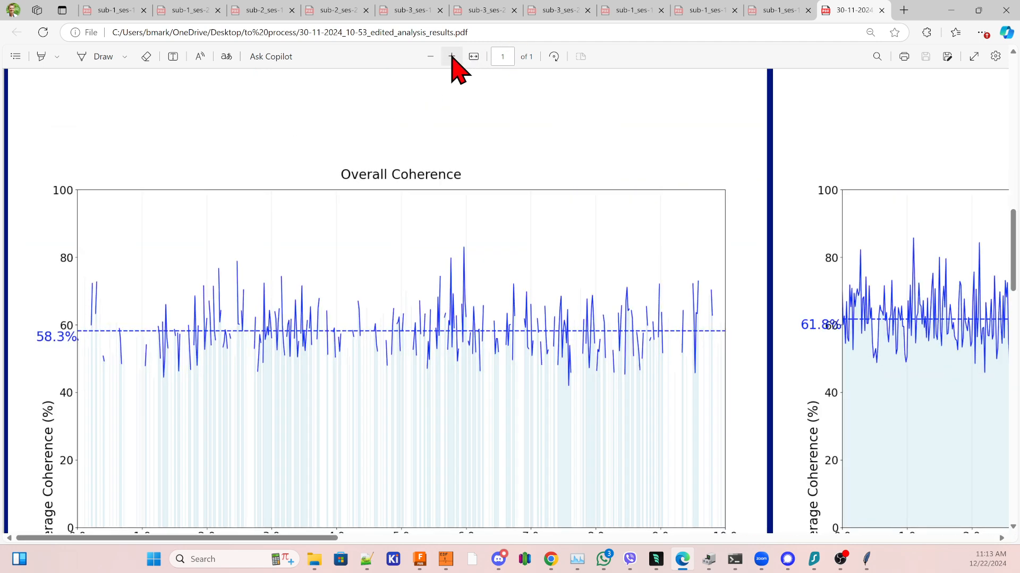
scroll(403, 227, "down", 1)
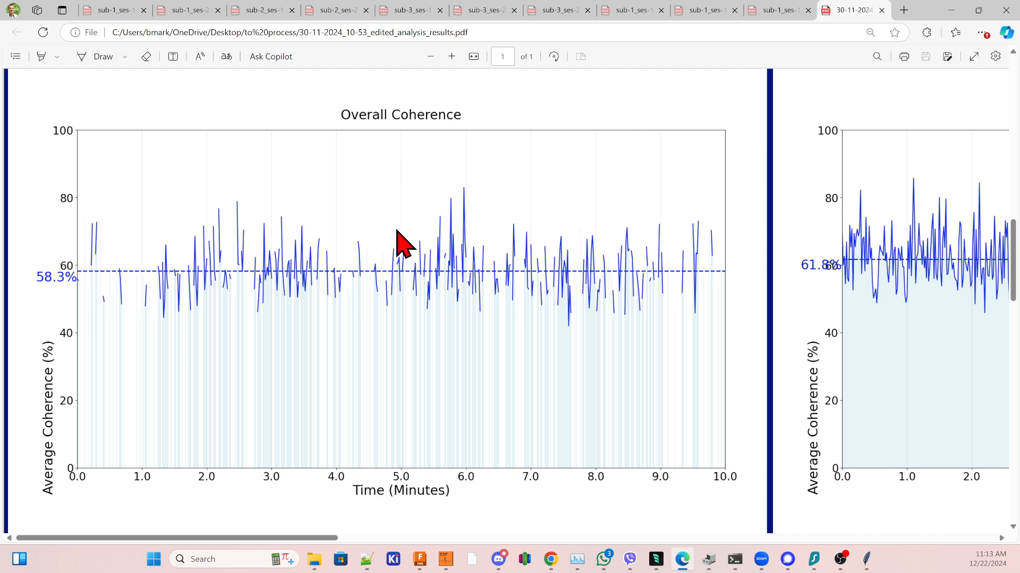
mouse_move(1012, 261)
left_mouse_down()
mouse_move(986, 52)
mouse_move(1011, 286)
mouse_move(1013, 265)
left_mouse_up()
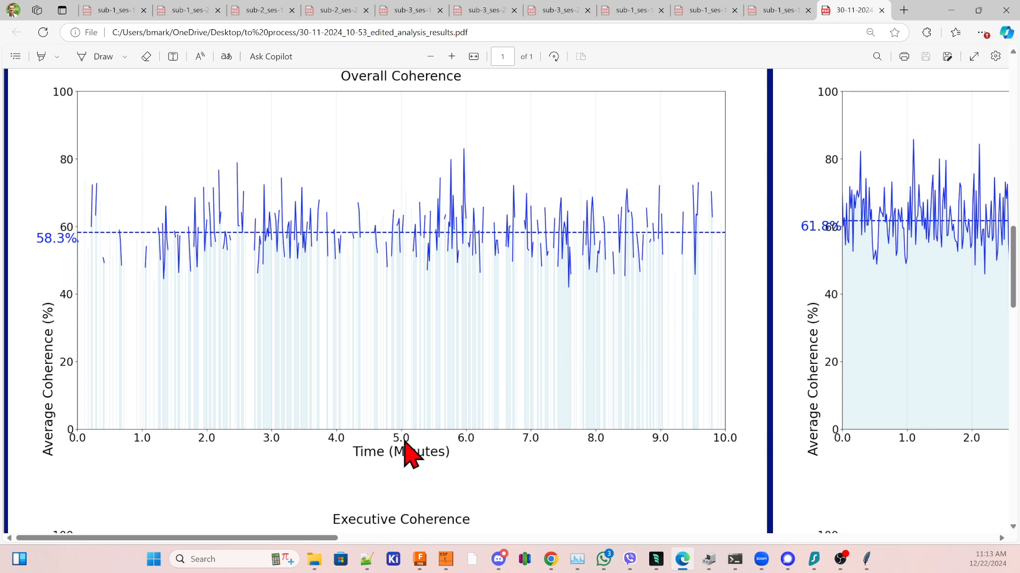
left_click_drag(277, 540, 494, 538)
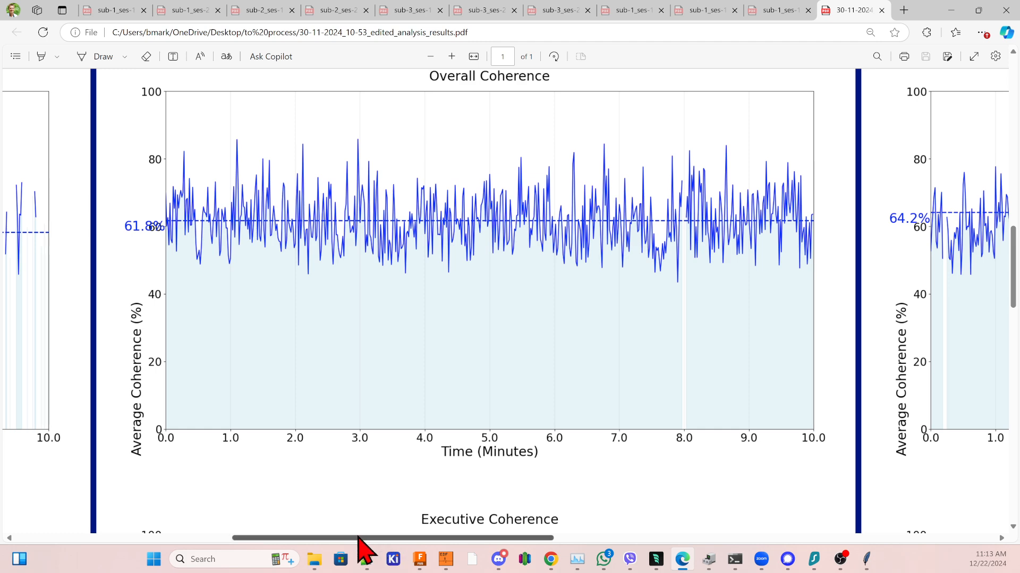
left_click_drag(358, 538, 596, 509)
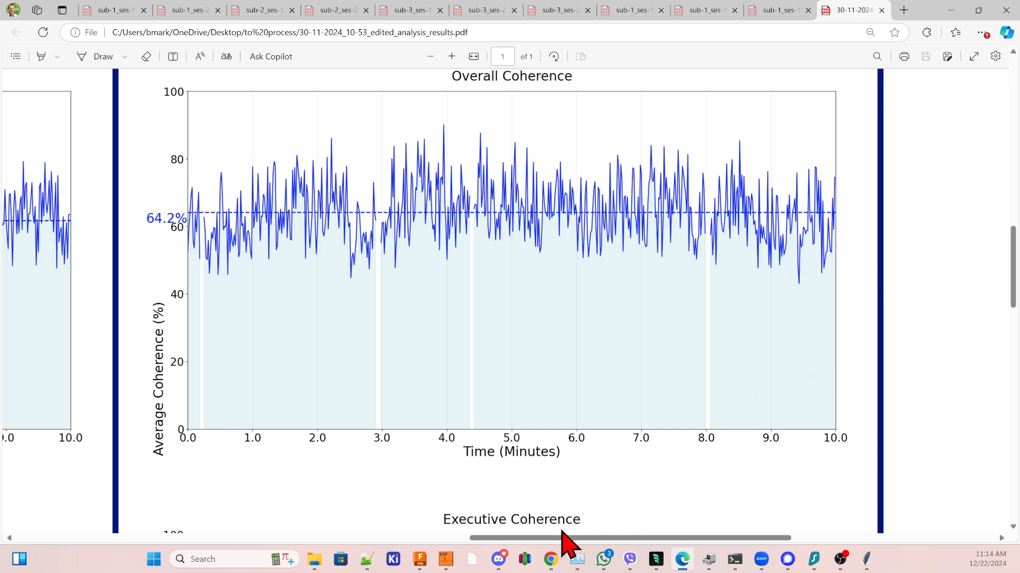
left_click_drag(560, 539, 751, 537)
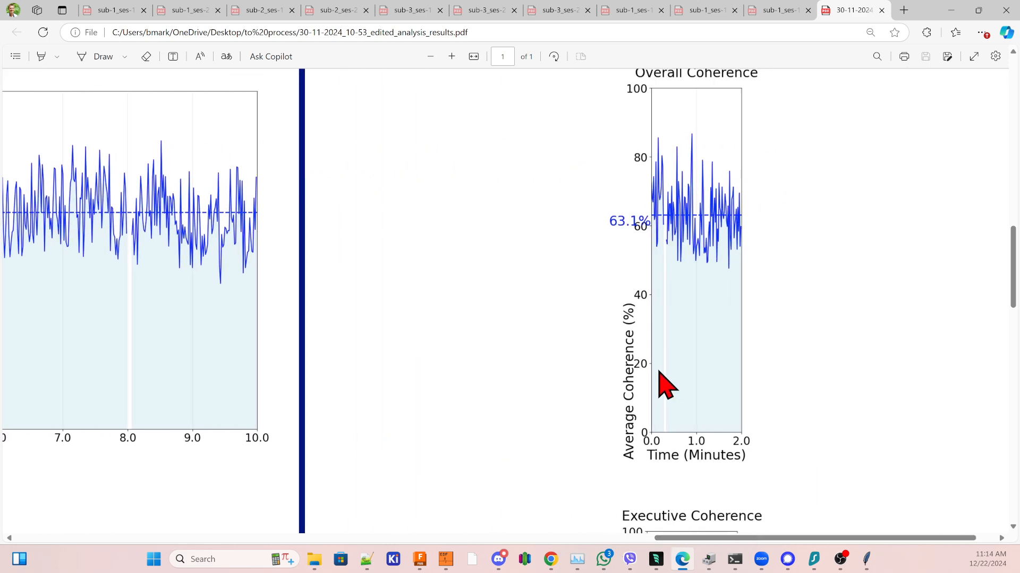
- Switch to EDFbrowser, look through the annotation list and jump to the Eyes Closed segment's artif annotation at 0:20:29.961
left_click(445, 559)
scroll(933, 341, "up", 20)
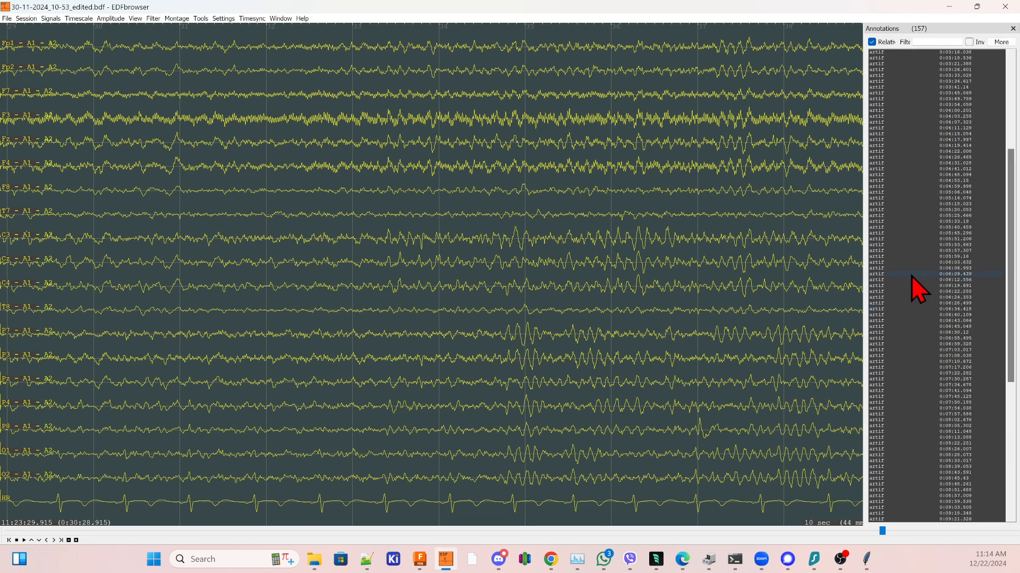
scroll(895, 274, "down", 20)
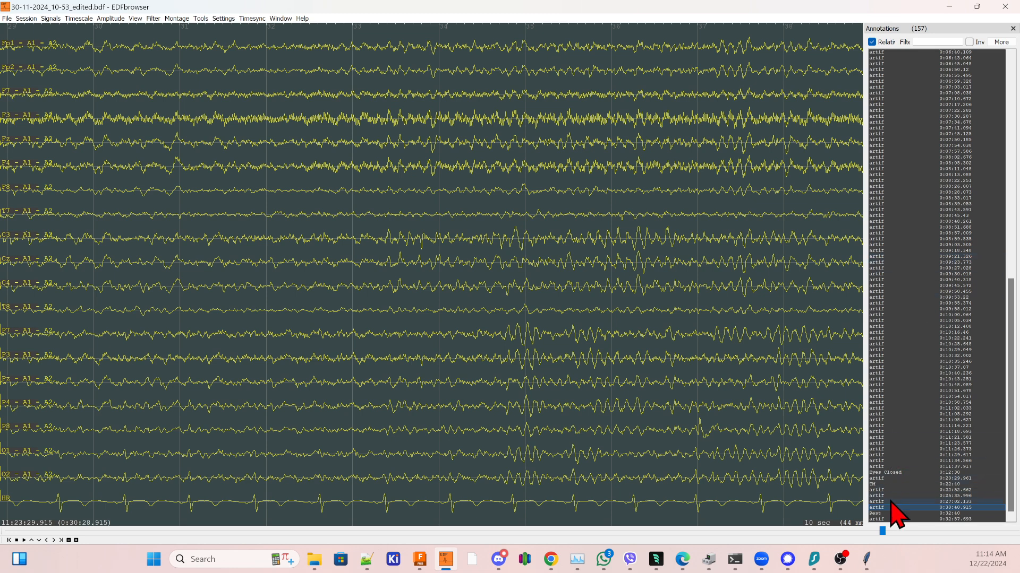
left_click(898, 473)
left_click(884, 479)
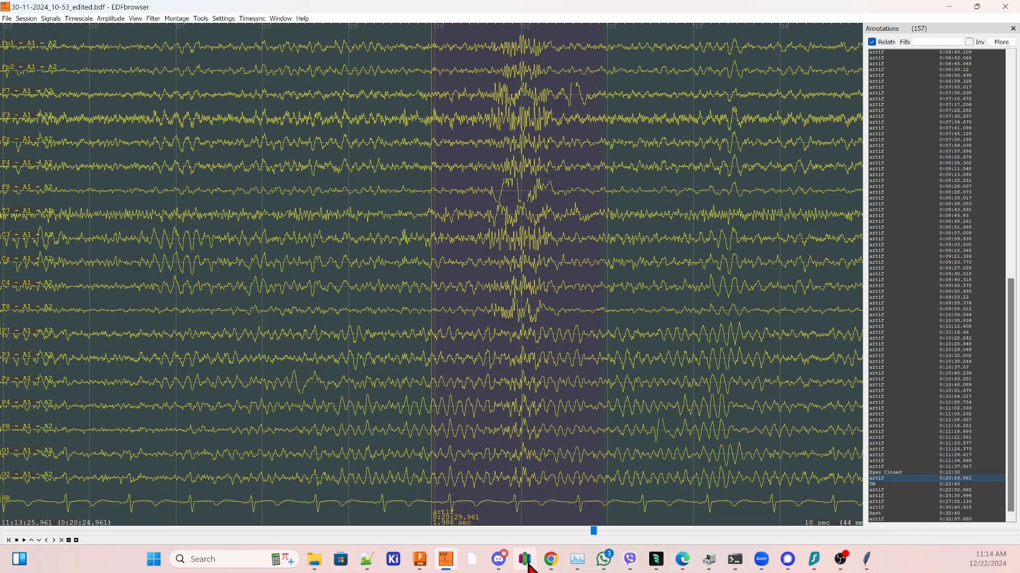
- Switch back to the PDF report in Edge and examine the Overall Coherence charts of Eyes Closed and TM for artifact gaps
left_click(682, 560)
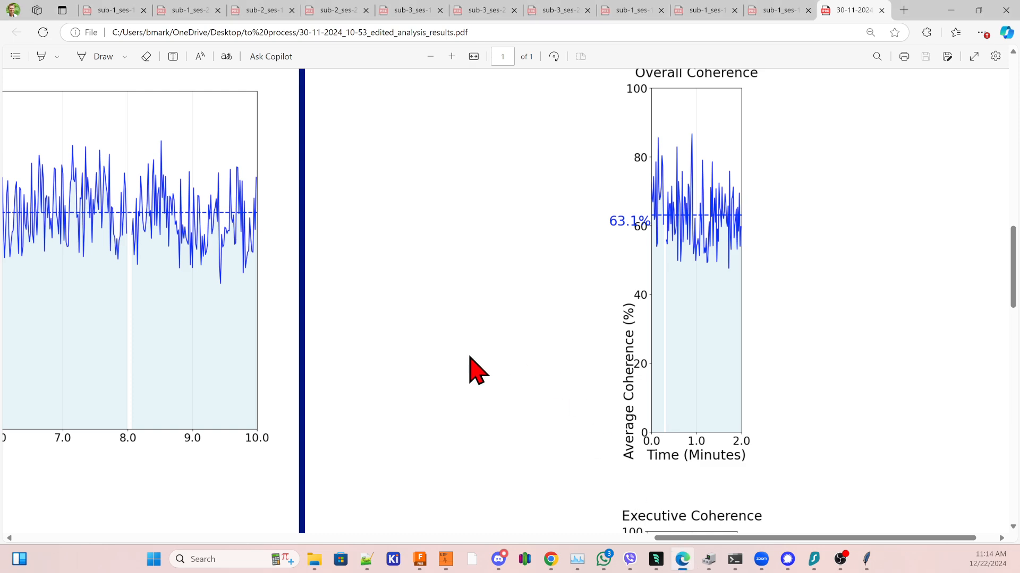
left_click_drag(693, 539, 255, 519)
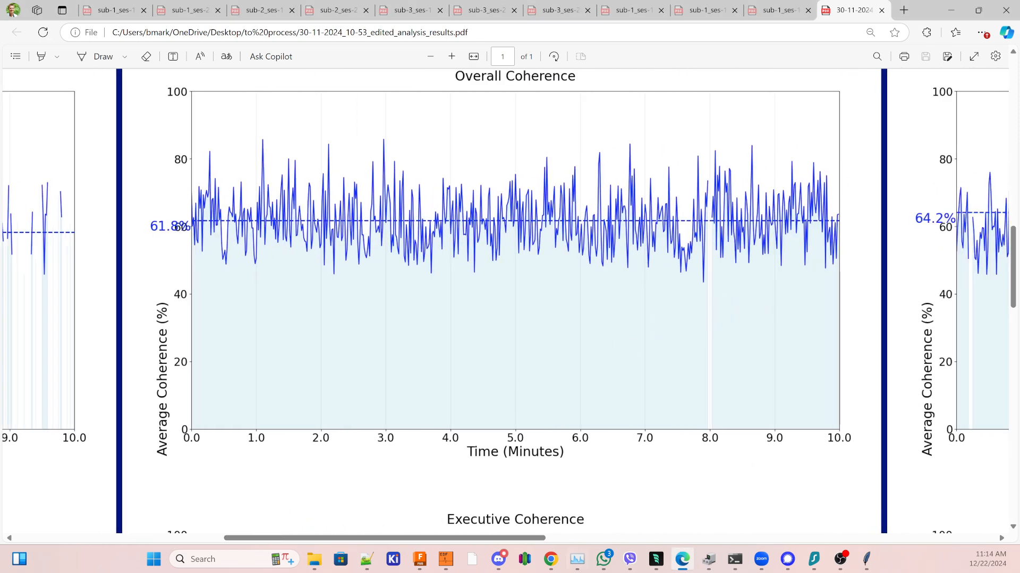
left_click_drag(537, 538, 772, 537)
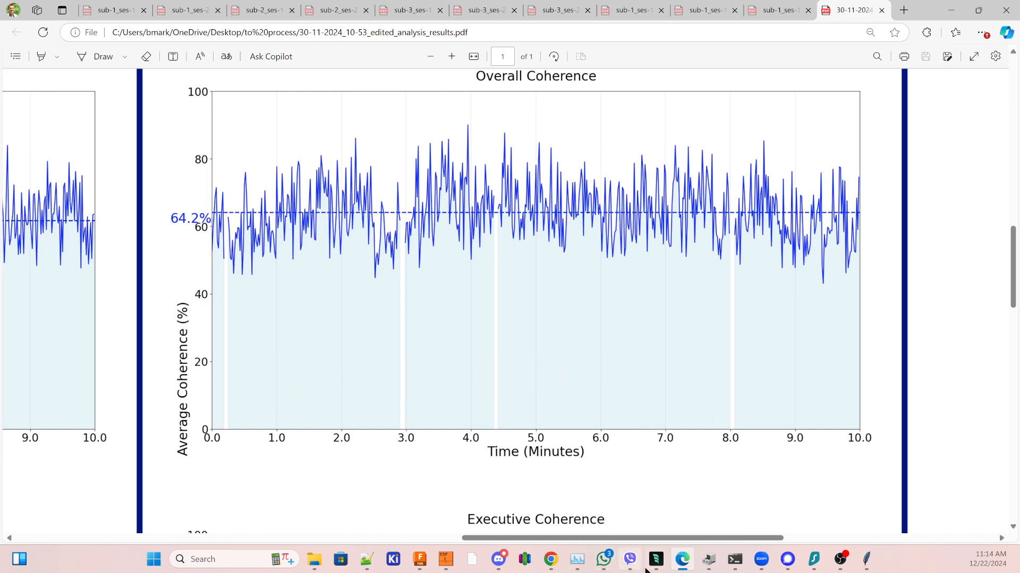
- Switch to the EDFbrowser recording and bring the BrainFlow Analysis window in front of it
mouse_move(446, 559)
left_click(478, 503)
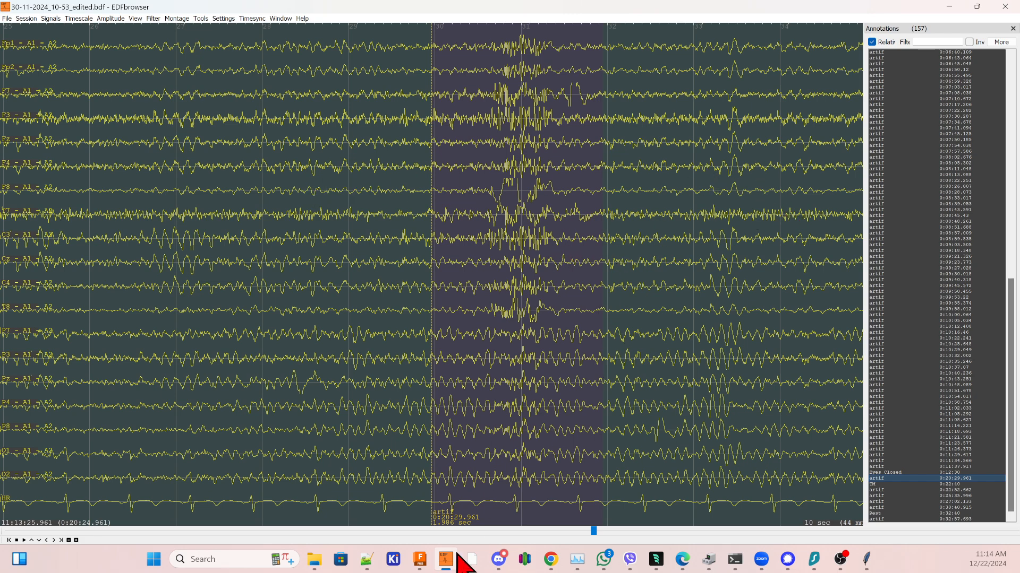
mouse_move(435, 570)
left_click(866, 559)
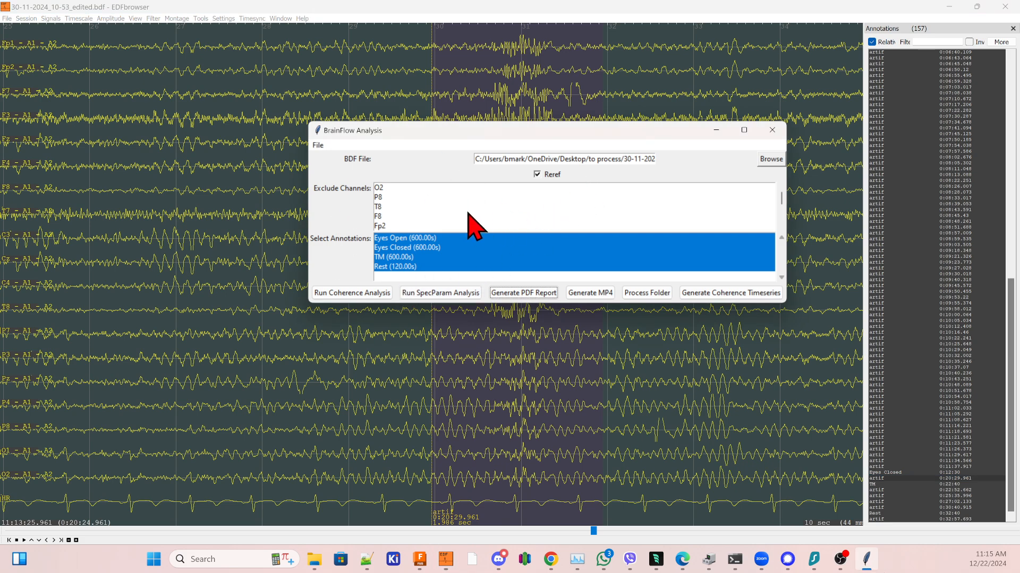
- Switch back to the PDF report in Edge, zoom out and examine the Overall and Executive Coherence charts of the segments side by side
left_click(715, 130)
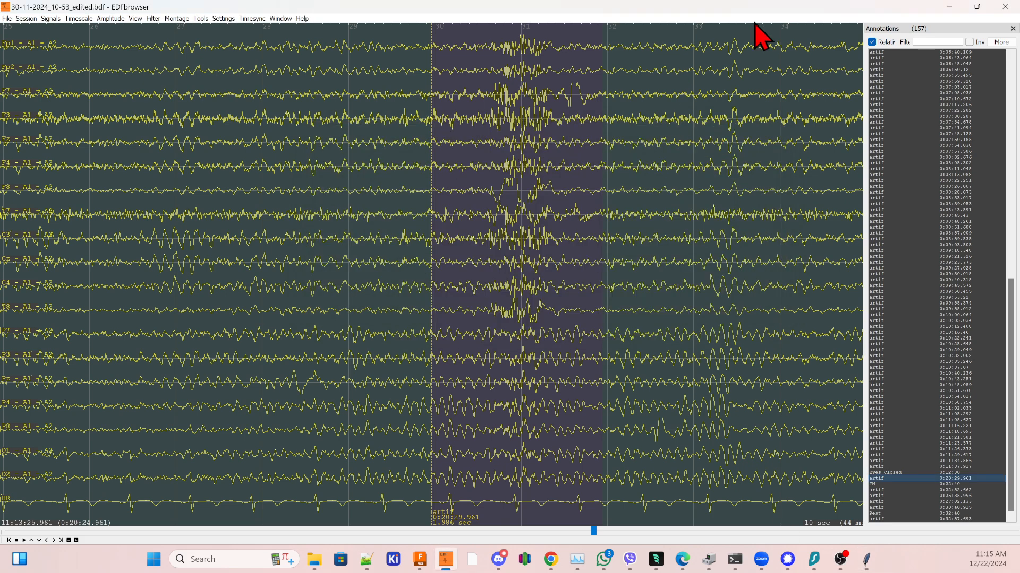
left_click(948, 7)
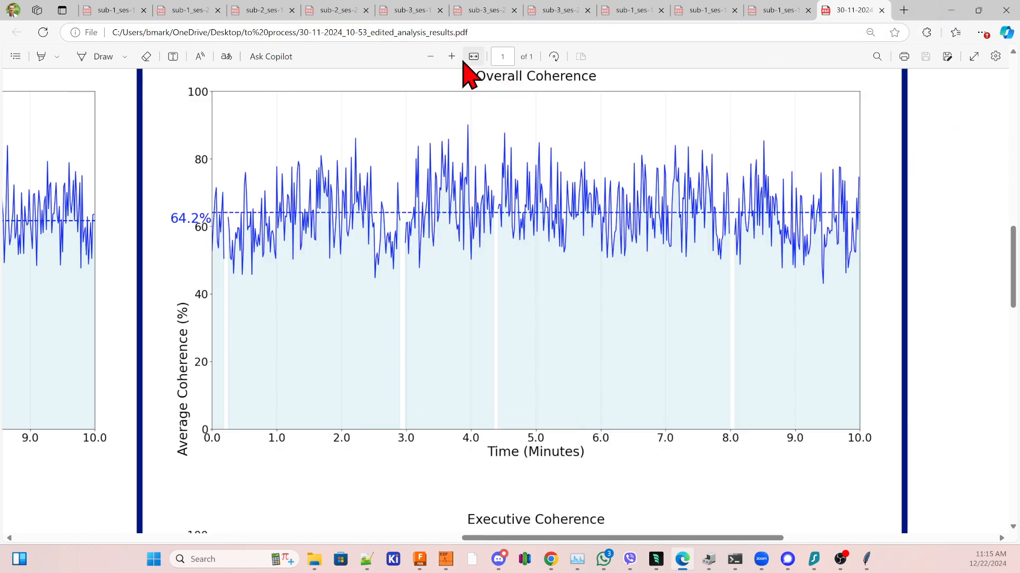
left_click(430, 57)
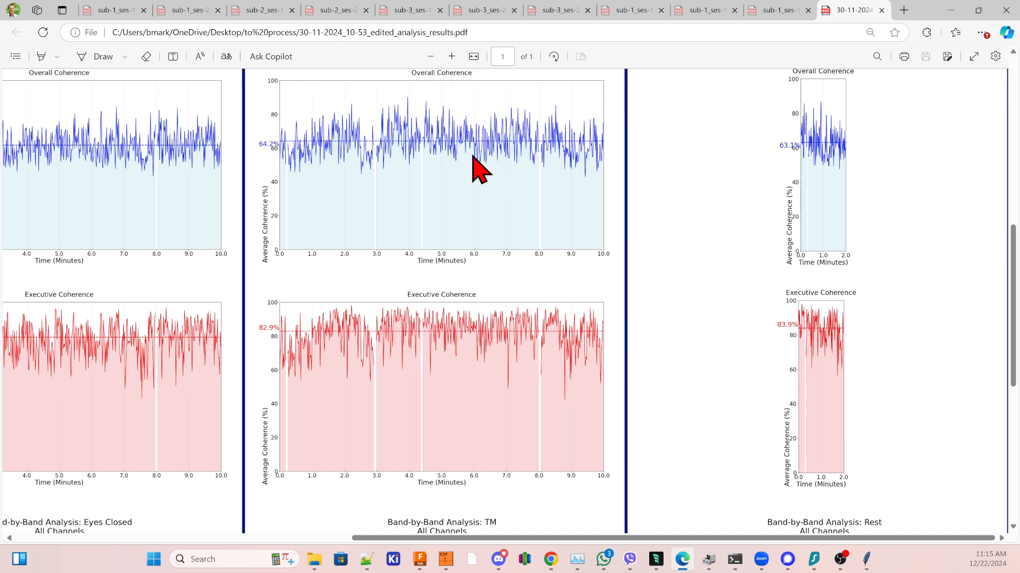
scroll(466, 394, "down", 3)
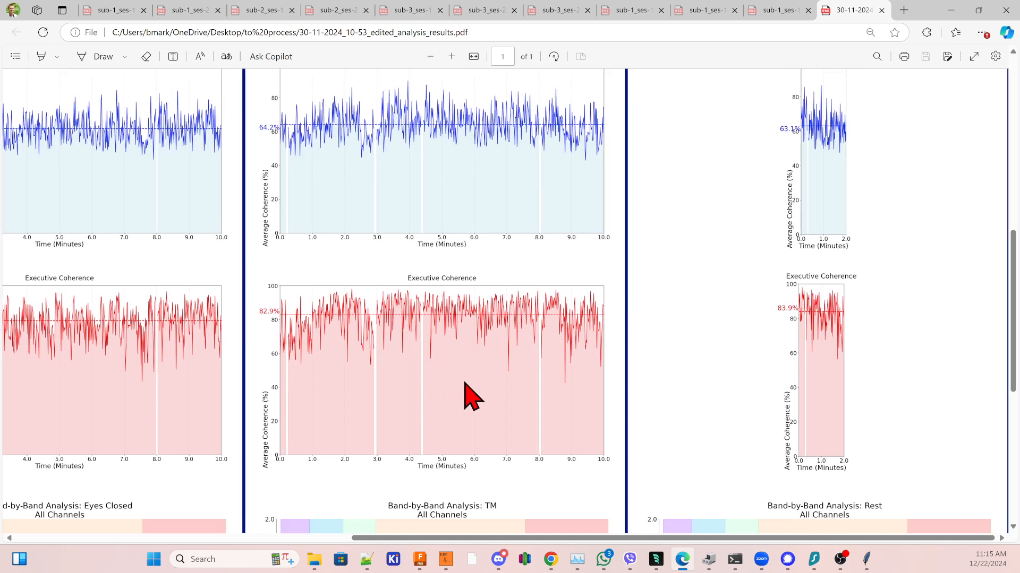
scroll(428, 376, "up", 2)
left_click_drag(502, 538, 244, 538)
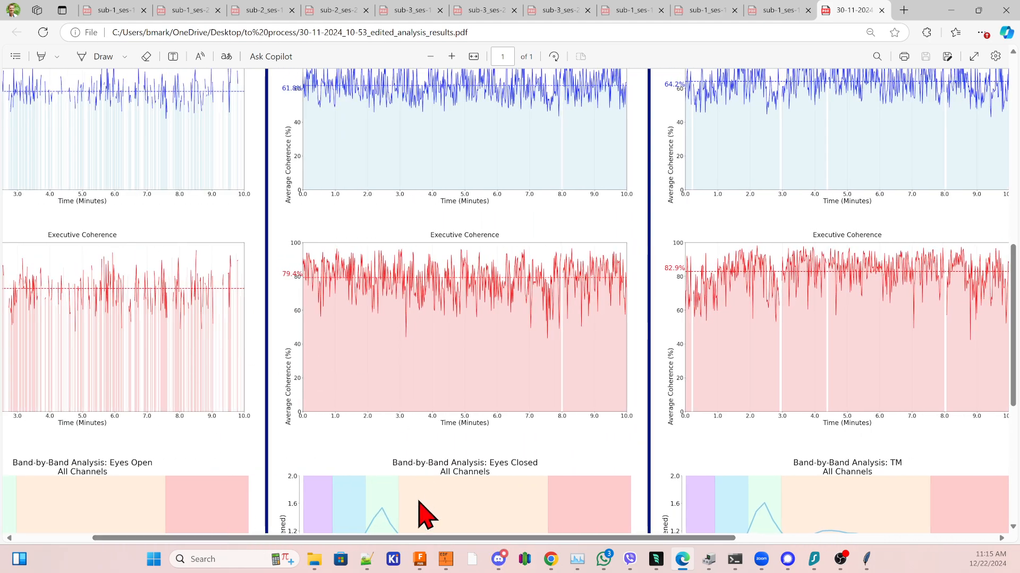
- Examine the report's coherence circle plots and the Band-by-Band Analysis charts for Eyes Closed and TM
scroll(327, 332, "up", 3)
scroll(333, 345, "up", 8)
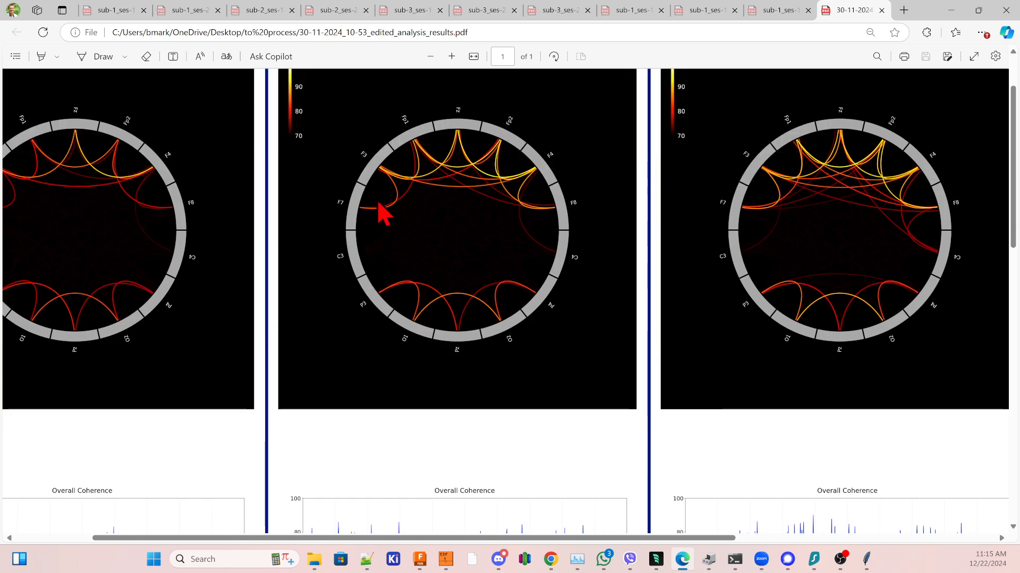
scroll(472, 270, "down", 5)
scroll(460, 263, "down", 2)
scroll(382, 279, "down", 8)
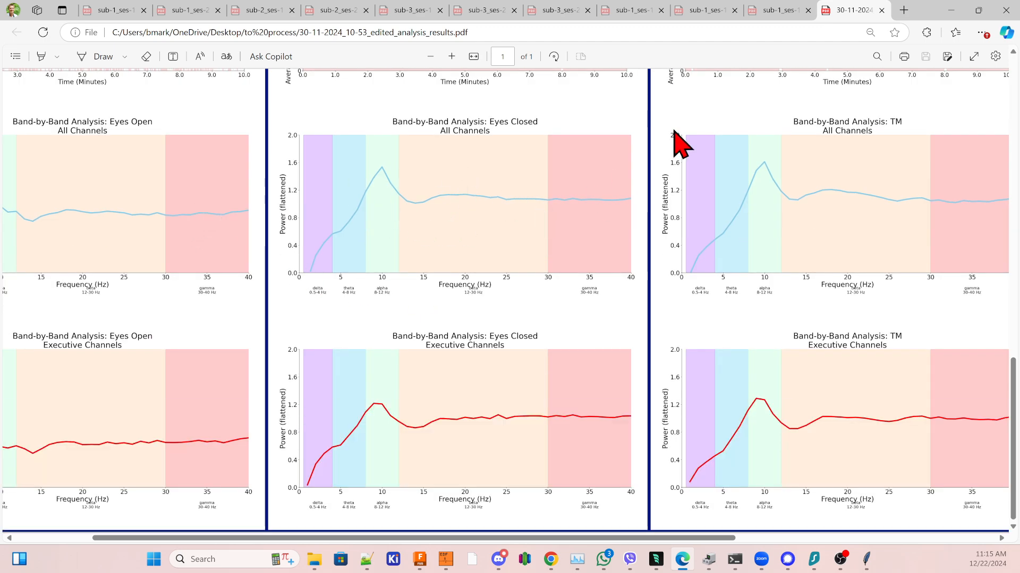
- Switch to the to process folder in File Explorer and review the unedited recordings from 01-04-2024_17-07Ph.bdf to 30-11-2024_10-41vak.bdf
left_click(952, 12)
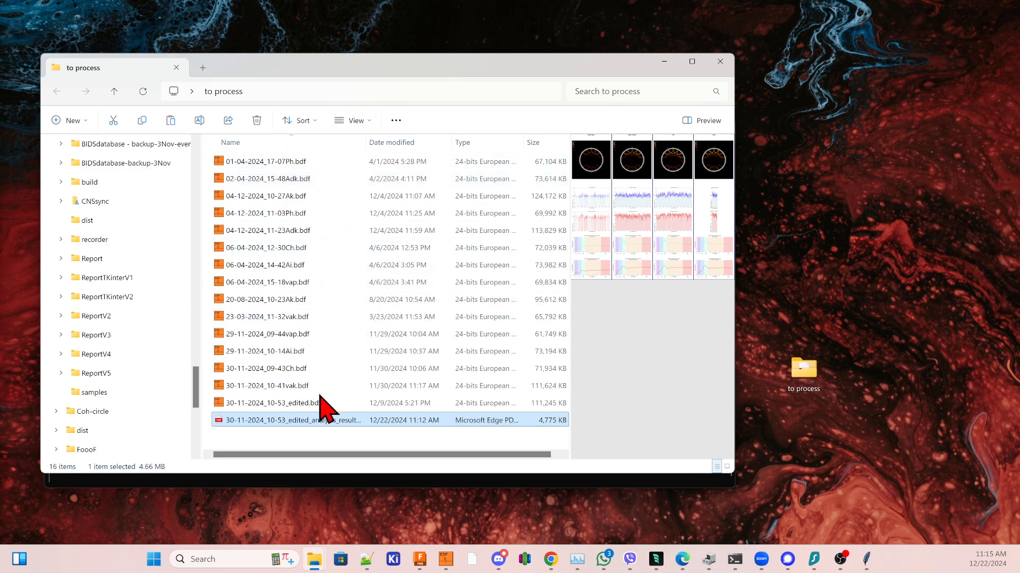
left_click(315, 443)
left_click(315, 386)
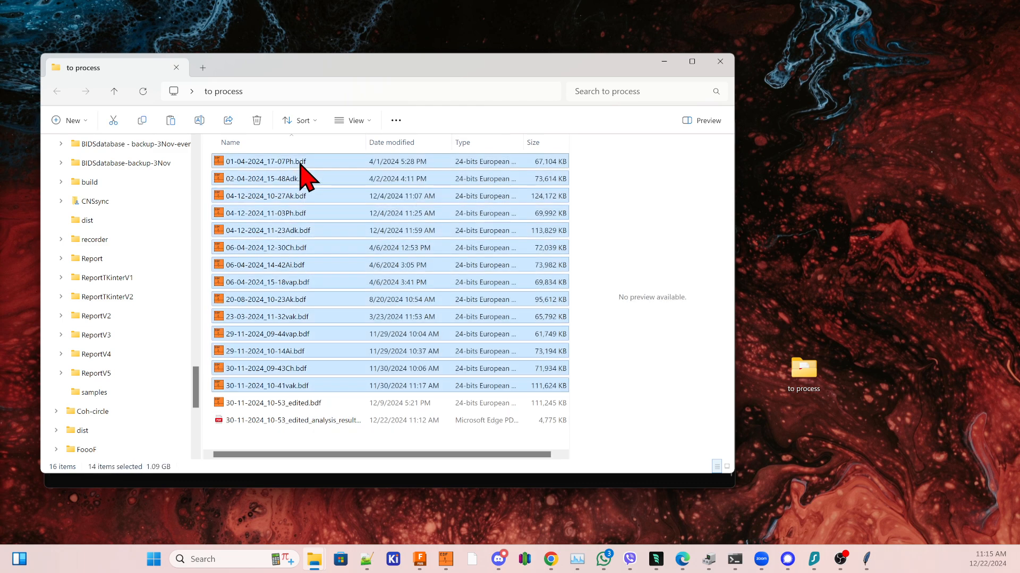
left_click_drag(340, 68, 479, 60)
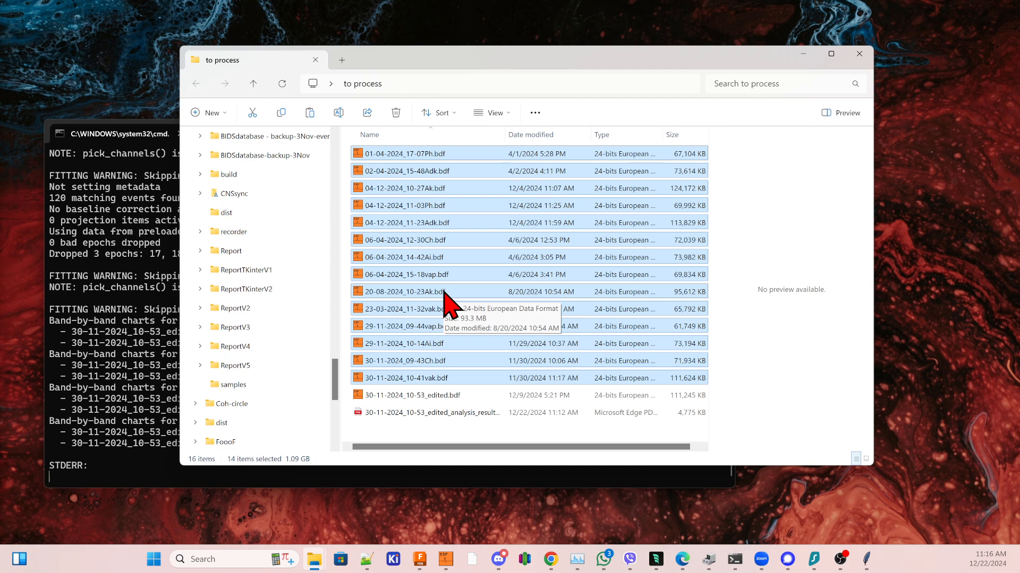
left_click(450, 242)
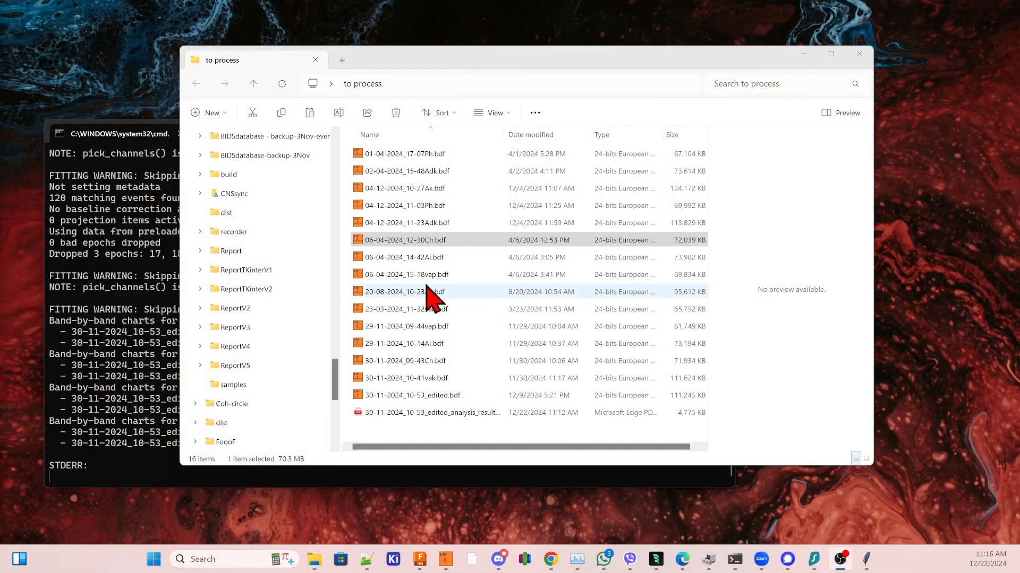
- Open 01-04-2024_17-07Ph.bdf in EDFbrowser and add all 35 of its signals to the view
left_click(394, 158)
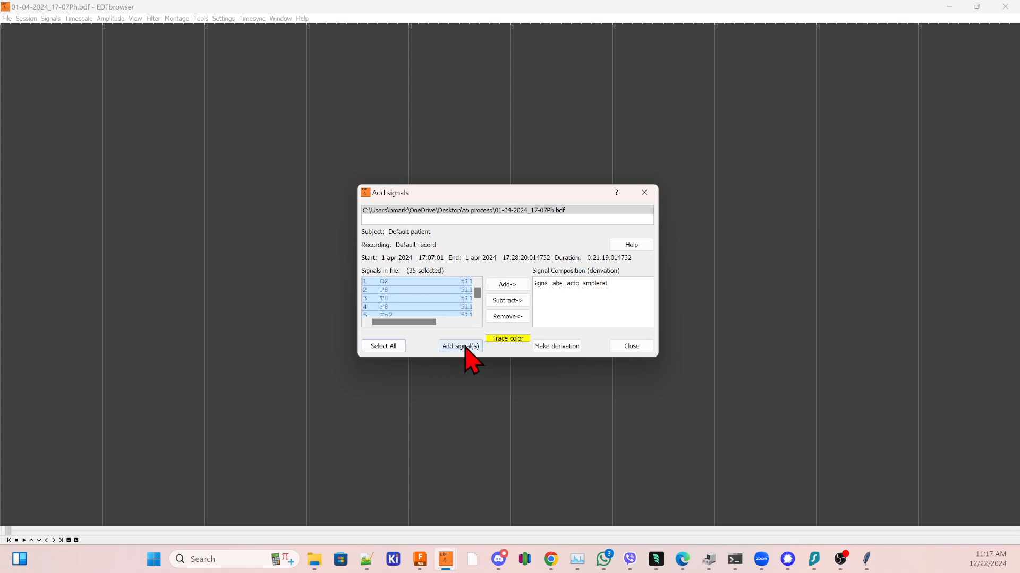
left_click(461, 346)
left_click(542, 338)
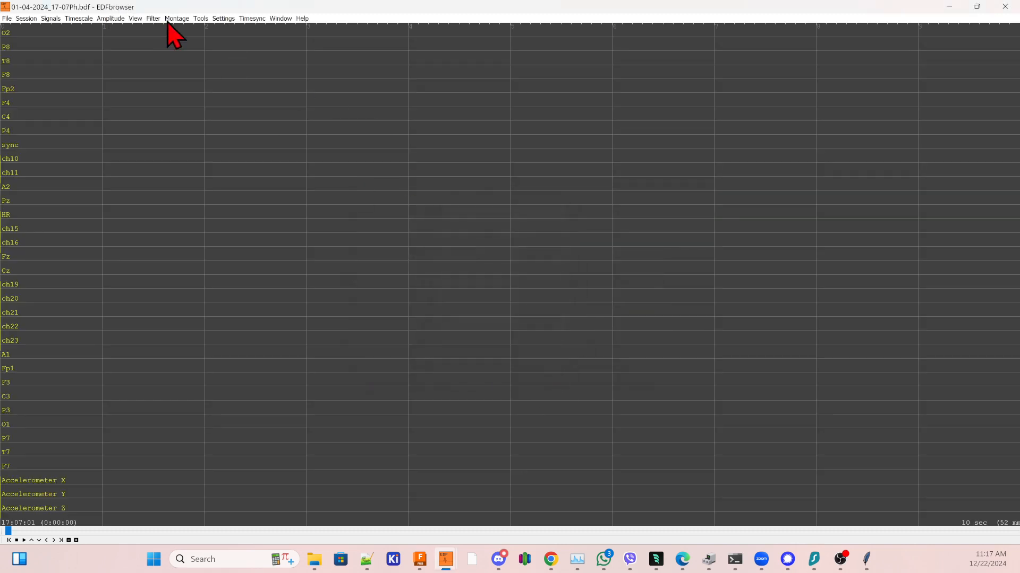
- Load the EEG montage referenced to A1 and A2, and remove the flat HR signal from the view
left_click(176, 18)
left_click(198, 71)
double_click(310, 191)
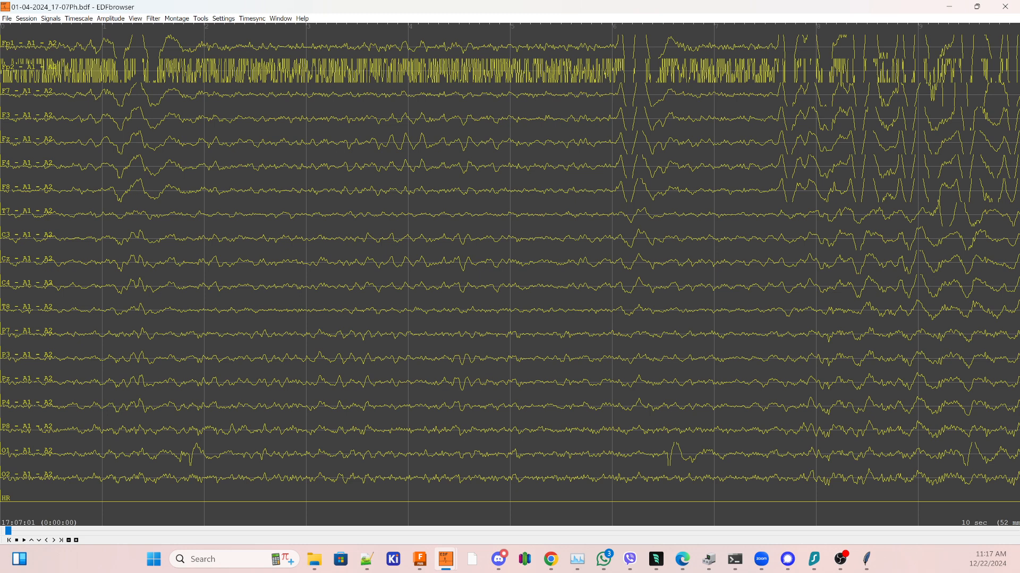
left_click(6, 500)
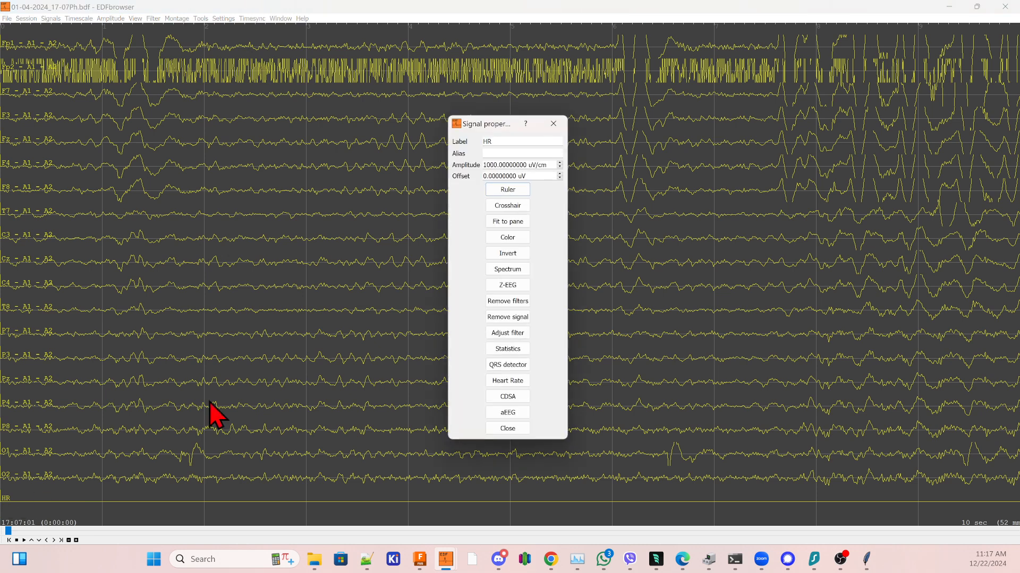
left_click(518, 318)
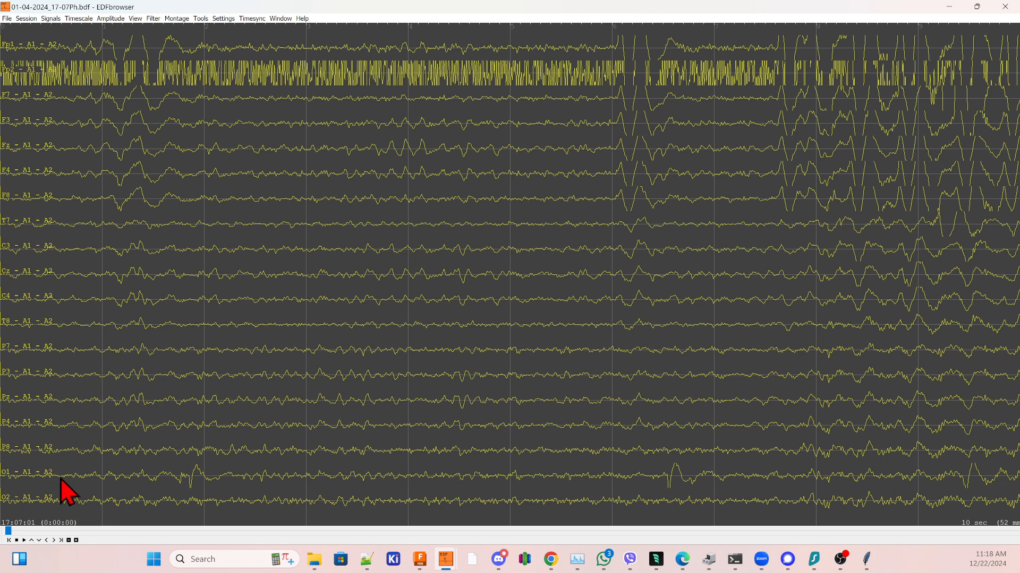
key("alt+Tab")
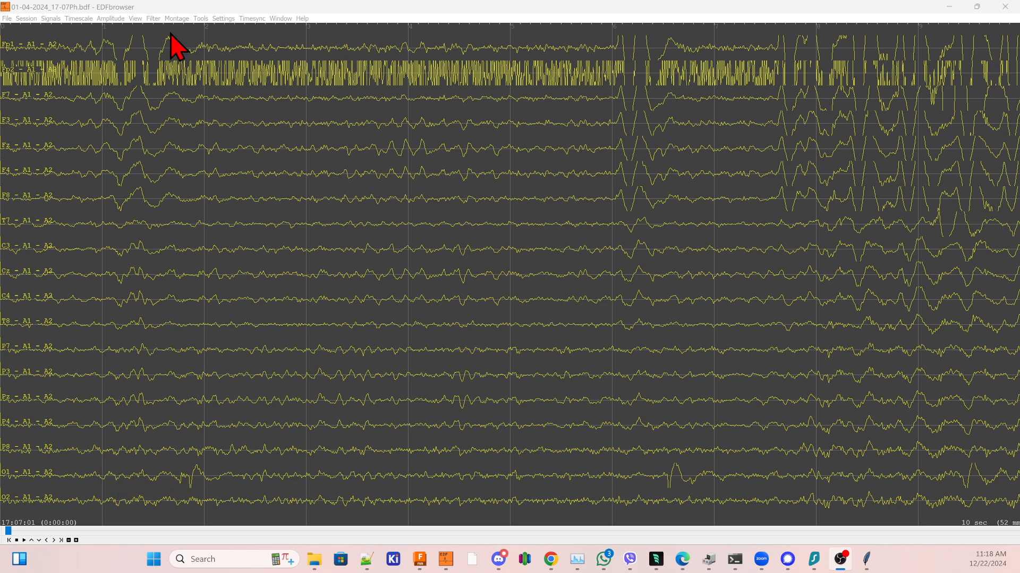
- Show the annotation editor and create an Eyes Open annotation with onset 00:02:00 and a duration of 600 sec
left_click(280, 19)
left_click(289, 44)
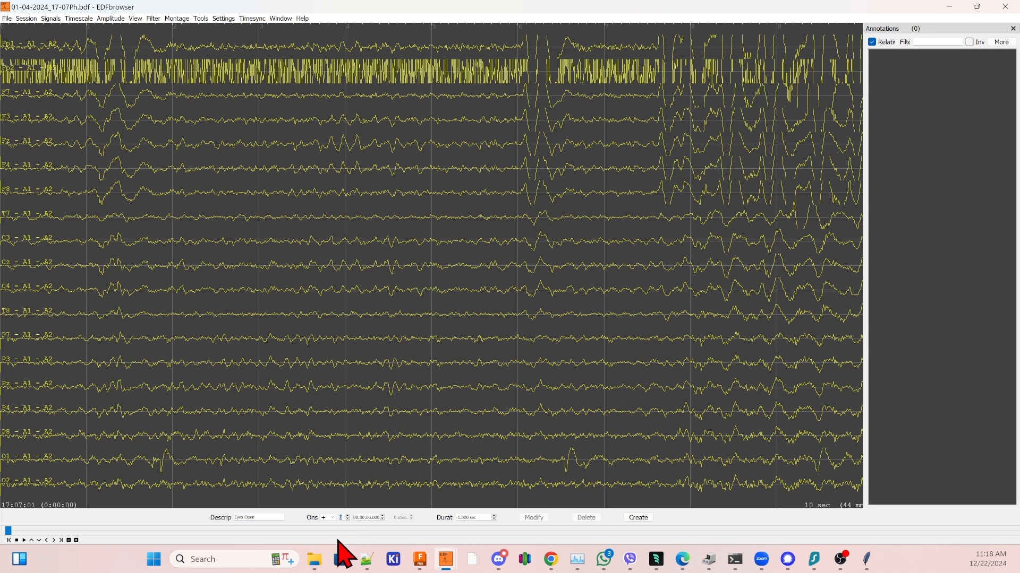
key("Tab")
key("Tab")
type("02")
key("Tab")
key("Tab")
type("600")
left_click(643, 519)
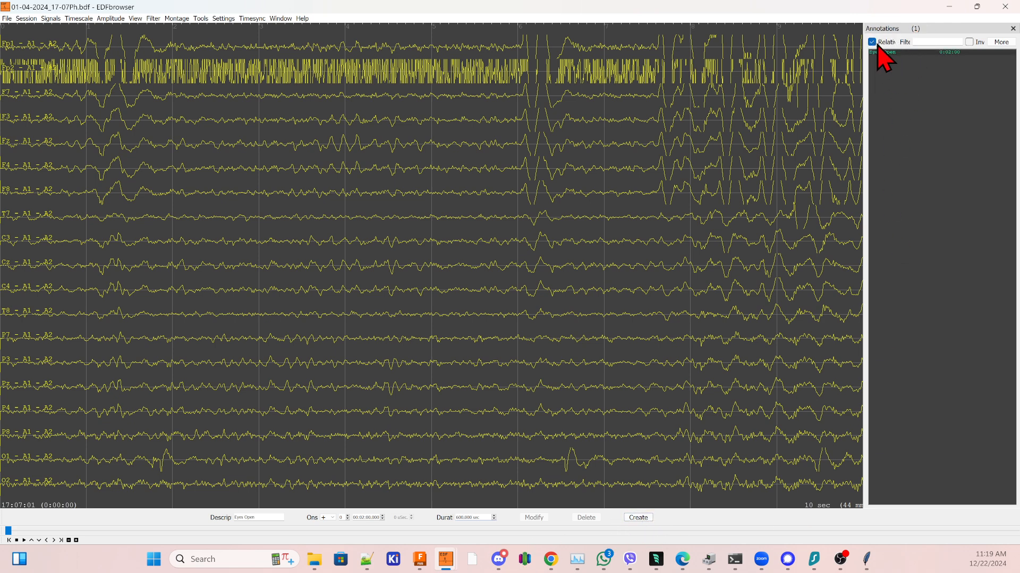
- Jump to the Eyes Open annotation and check where it begins in the recording
left_click(883, 53)
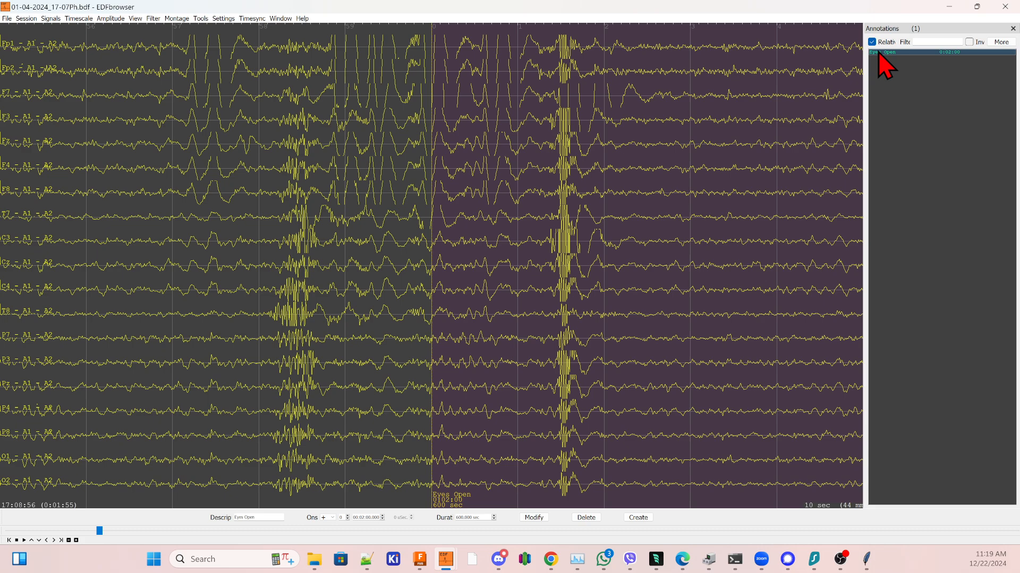
scroll(448, 192, "down", 9)
scroll(422, 217, "up", 6)
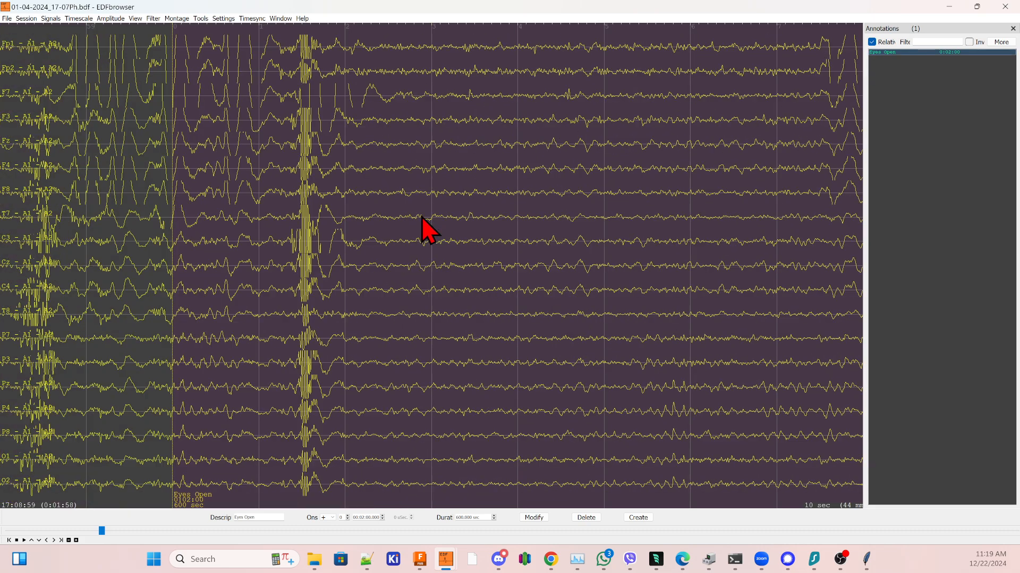
- Create an Eyes Closed annotation with onset 00:13:00 and a duration of 585 sec
left_click(265, 517)
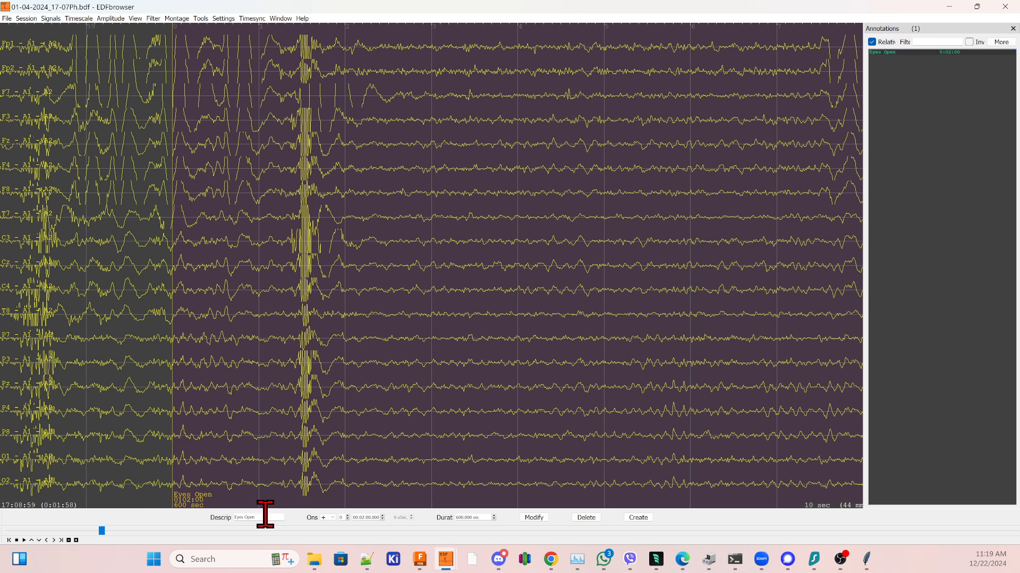
key("BackSpace")
key("BackSpace")
type("C")
key("Tab")
key("Tab")
type("13")
key("Tab")
key("Tab")
type("6")
key("BackSpace")
key("BackSpace")
left_click(639, 518)
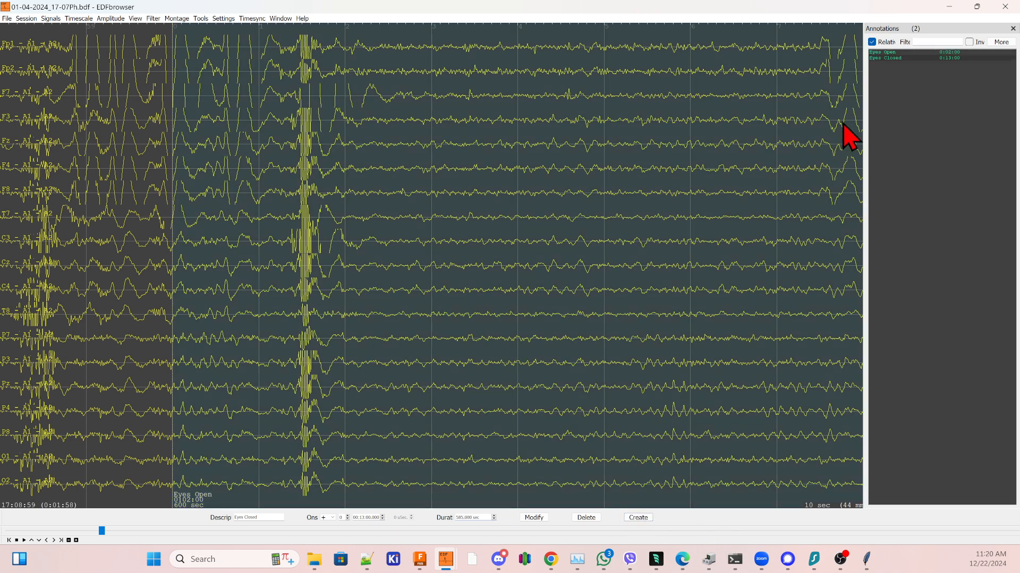
- Jump to the Eyes Closed annotation and check the onset and duration of the Eyes Open annotation in the list
left_click(898, 58)
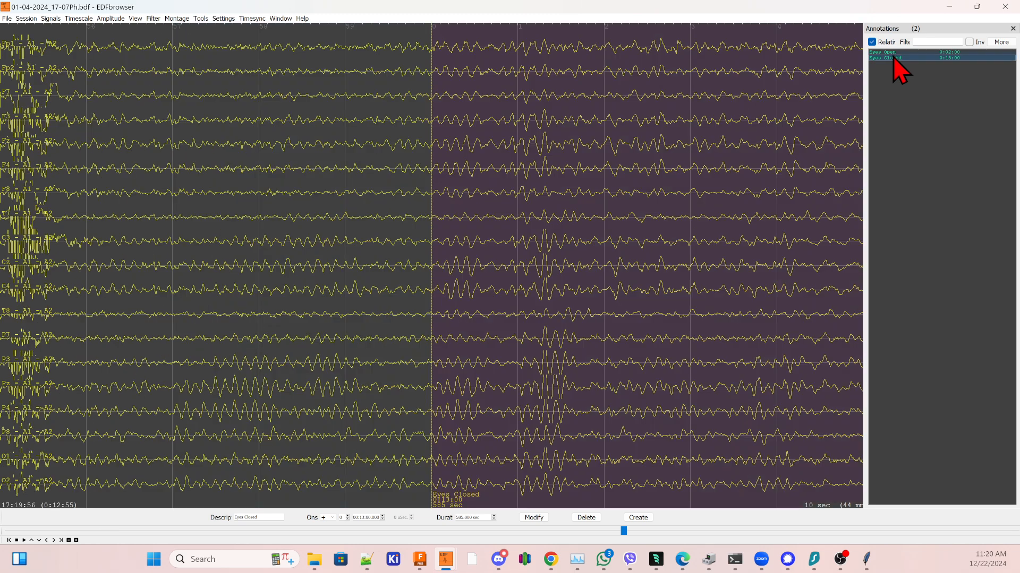
left_click(890, 53)
left_click(891, 58)
mouse_move(883, 55)
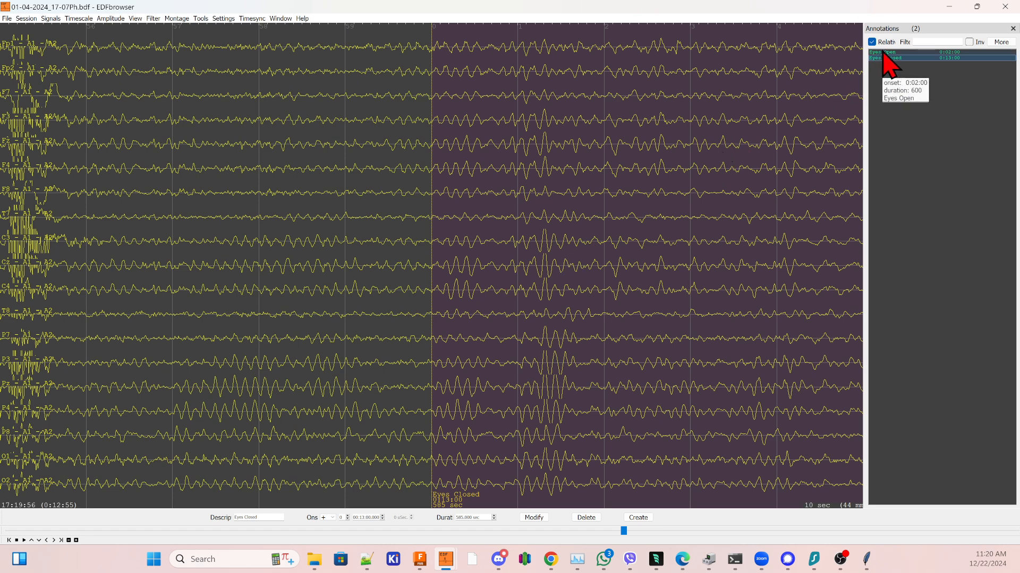
- Return to the Eyes Open segment and mark artif annotations at 0:02:00 for about 2.5 sec and 0:02:07.3 for about 1.1 sec
left_click(883, 53)
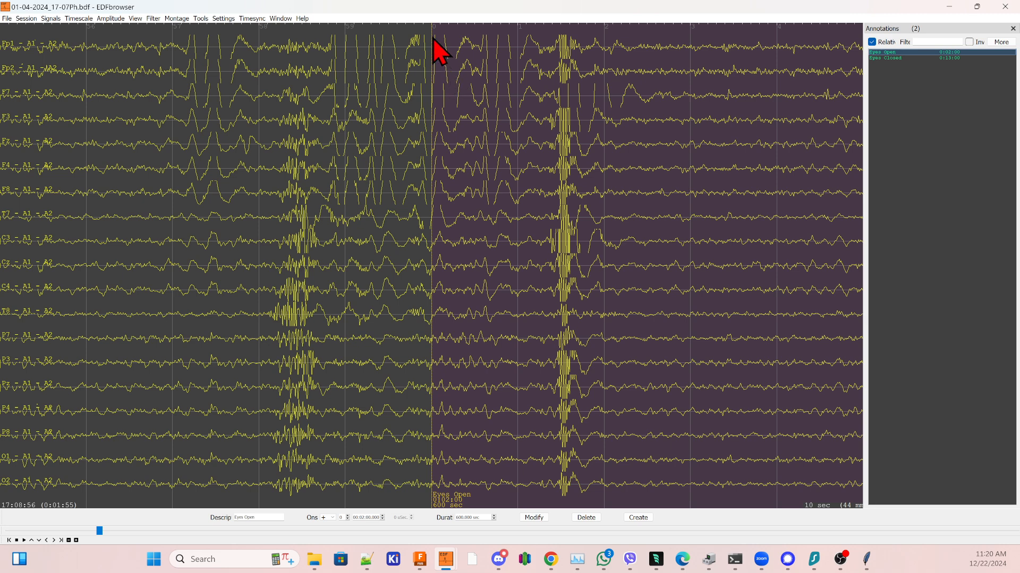
left_click_drag(433, 37, 645, 142)
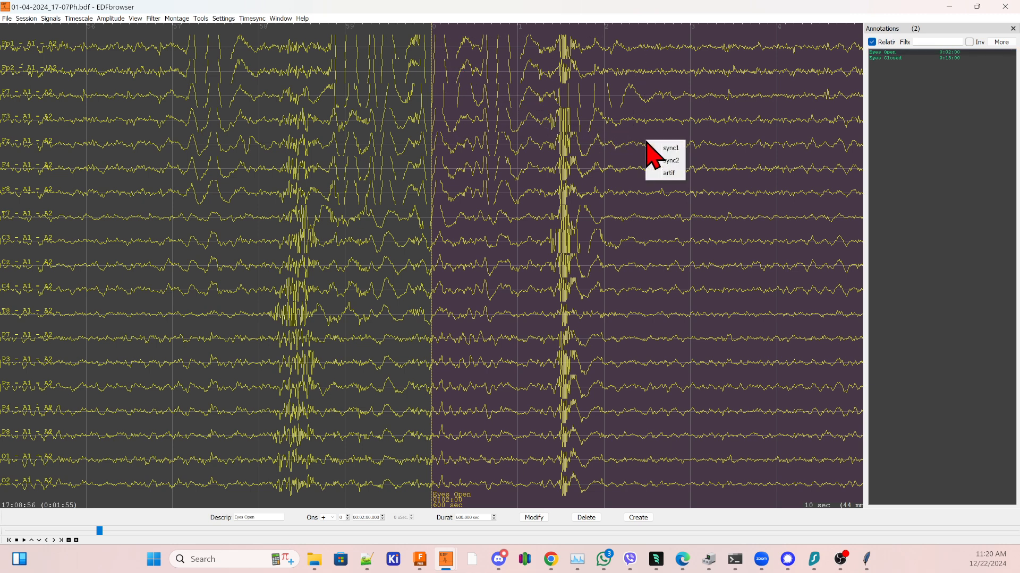
left_click(669, 174)
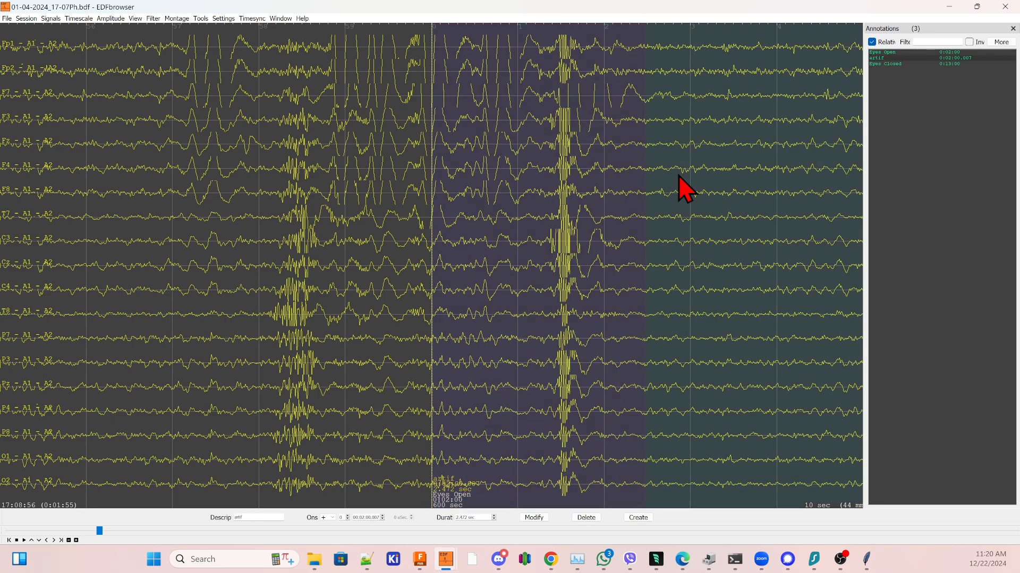
scroll(497, 183, "down", 4)
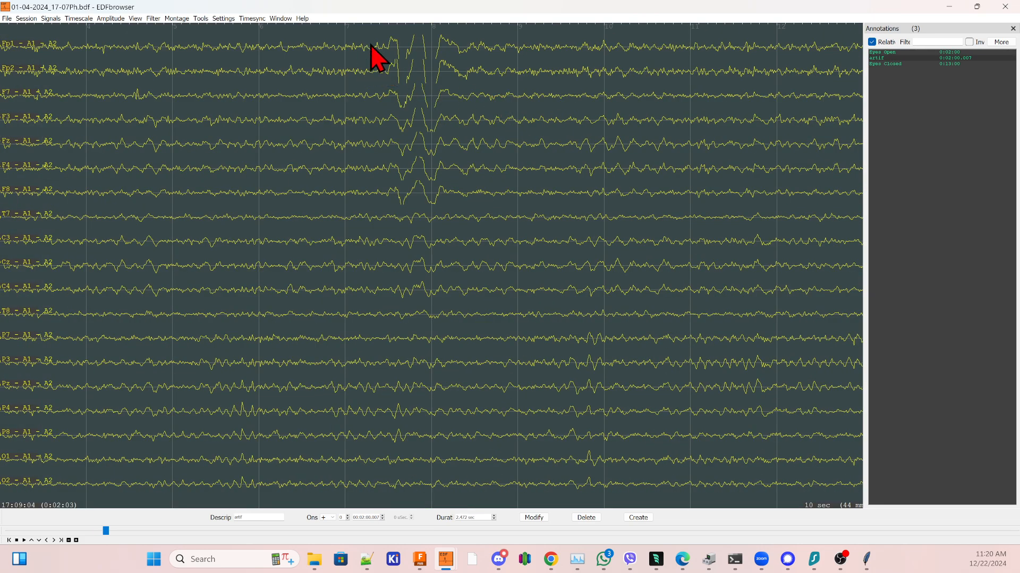
right_click(468, 74)
left_click(496, 107)
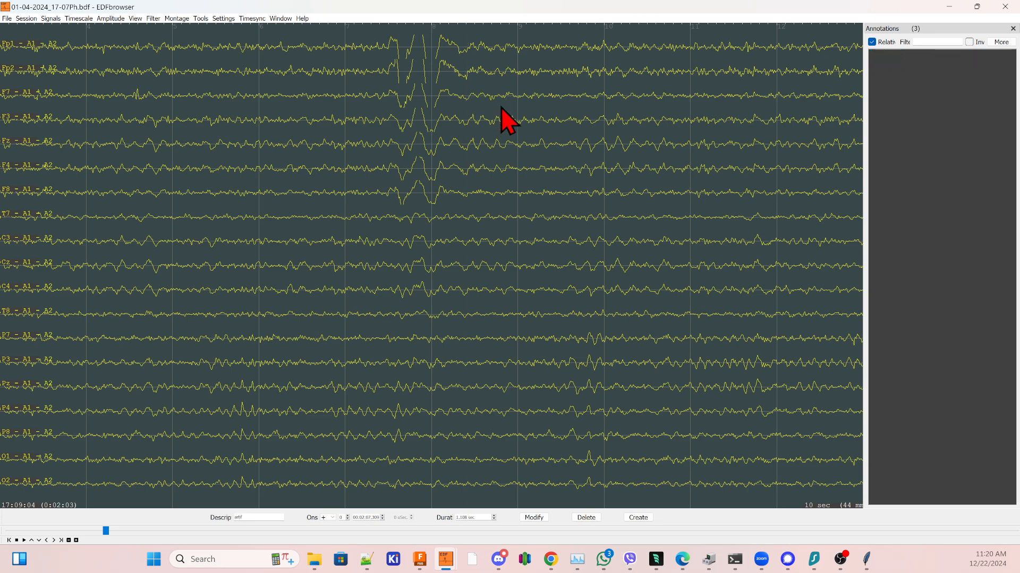
- Mark the next eye-blink artifacts in the Eyes Open segment as artif at about 0:02:14.2 and 0:02:21.1
scroll(448, 133, "down", 4)
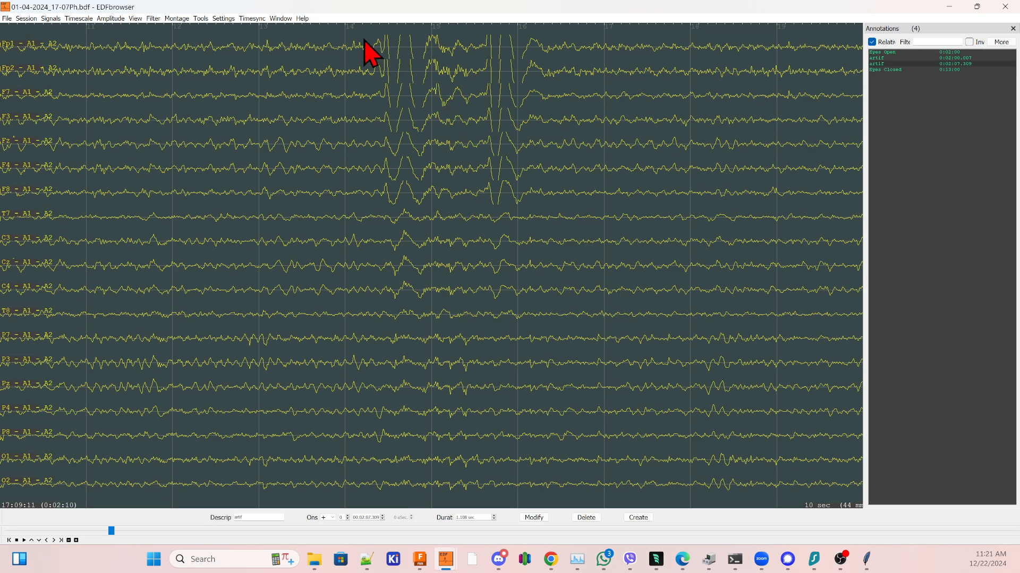
right_click(546, 102)
left_click(564, 135)
scroll(448, 143, "down", 4)
left_click_drag(356, 40, 423, 75)
left_click(449, 107)
- Mark artif annotations at about 0:02:40 for 0.9 sec and 0:02:42.5 for 3.8 sec in the Eyes Open segment
scroll(425, 114, "down", 10)
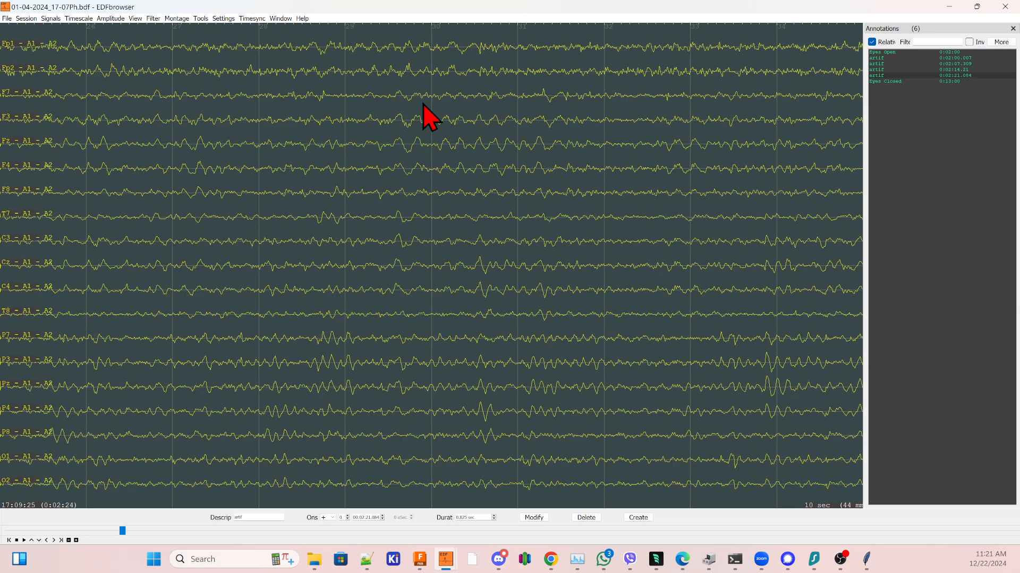
scroll(407, 66, "down", 1)
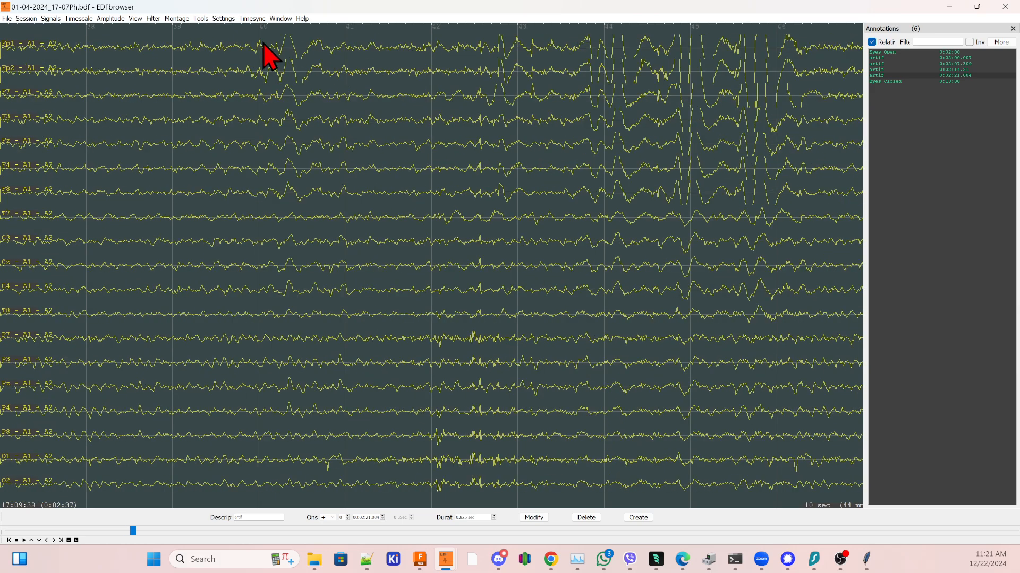
left_click_drag(260, 34, 335, 65)
left_click(367, 99)
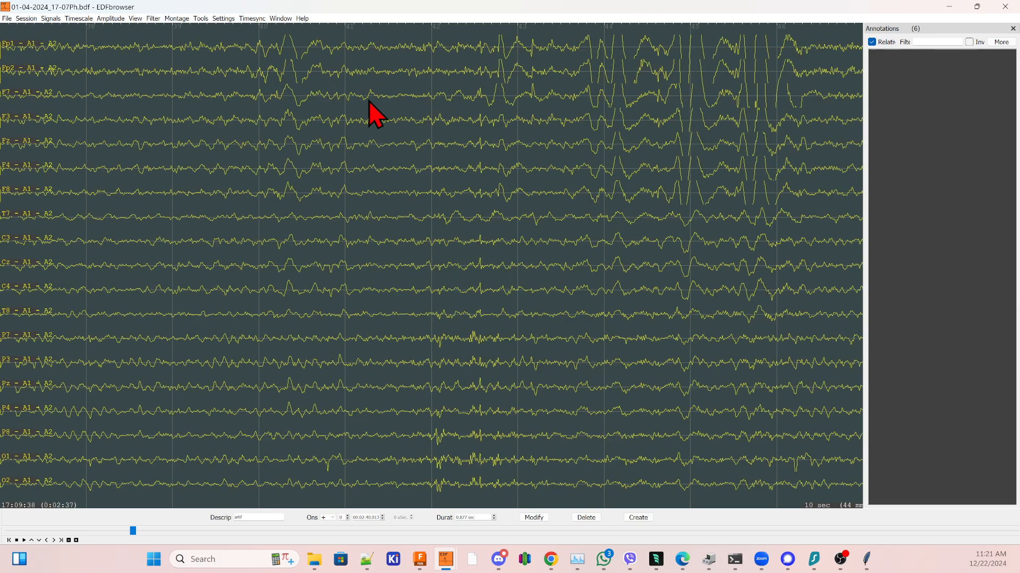
scroll(371, 109, "down", 3)
left_click_drag(219, 34, 550, 102)
left_click(566, 120)
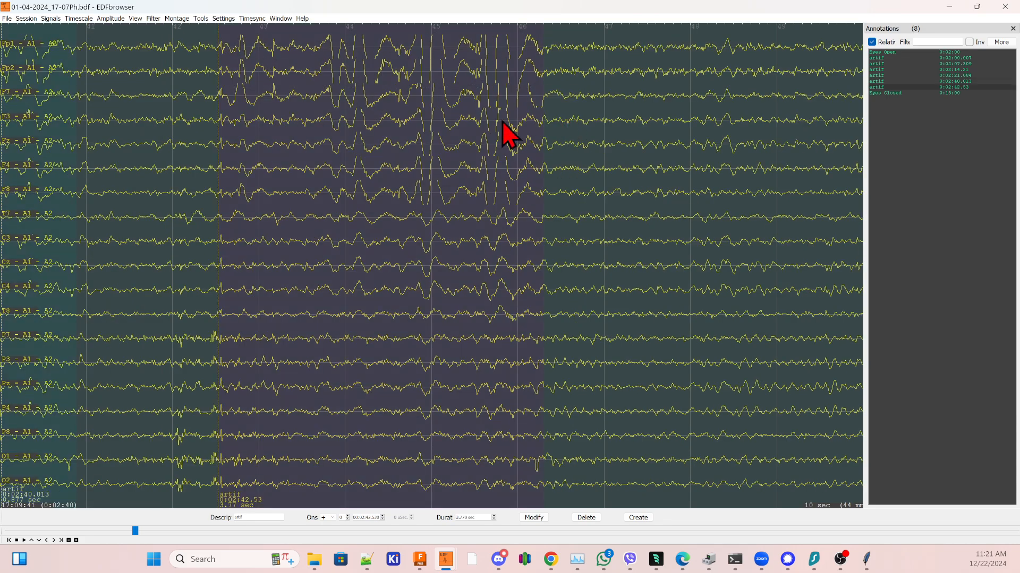
- Mark the next Eyes Open artifacts as artif at about 0:03:19.1 for 0.5 sec and 0:03:20.7 for 1 sec
scroll(448, 148, "down", 13)
scroll(446, 139, "down", 14)
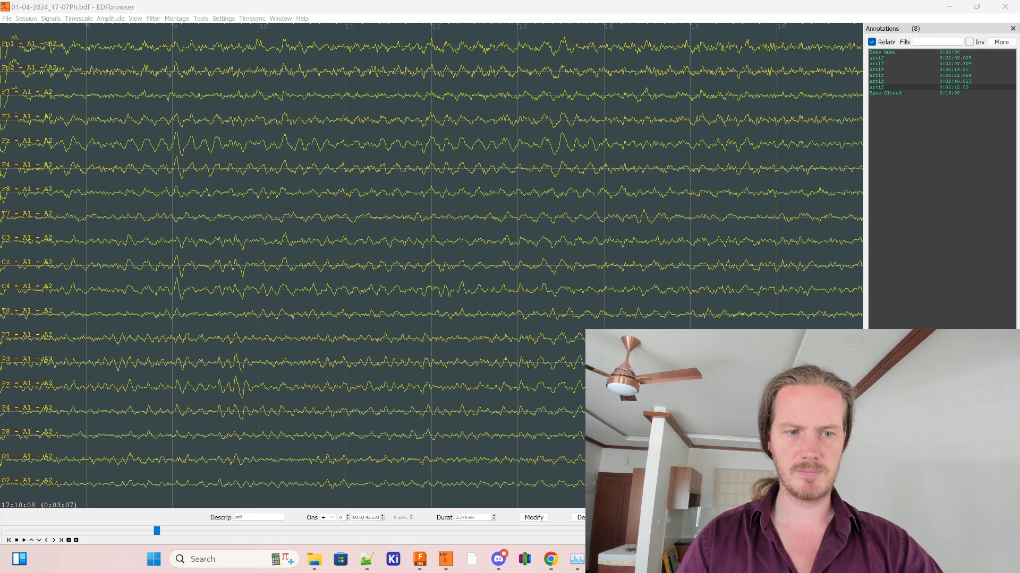
scroll(377, 366, "down", 10)
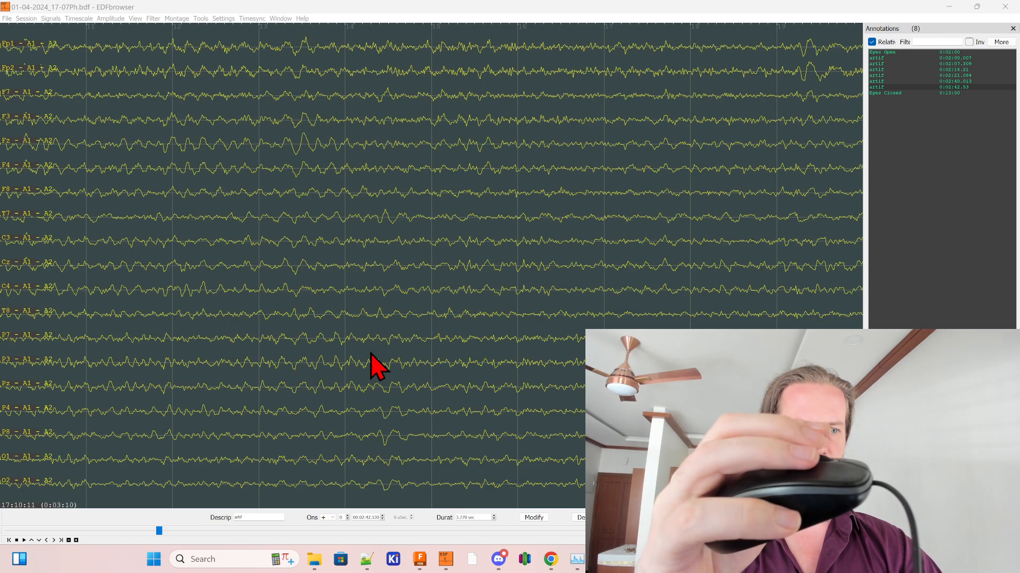
scroll(377, 367, "down", 1)
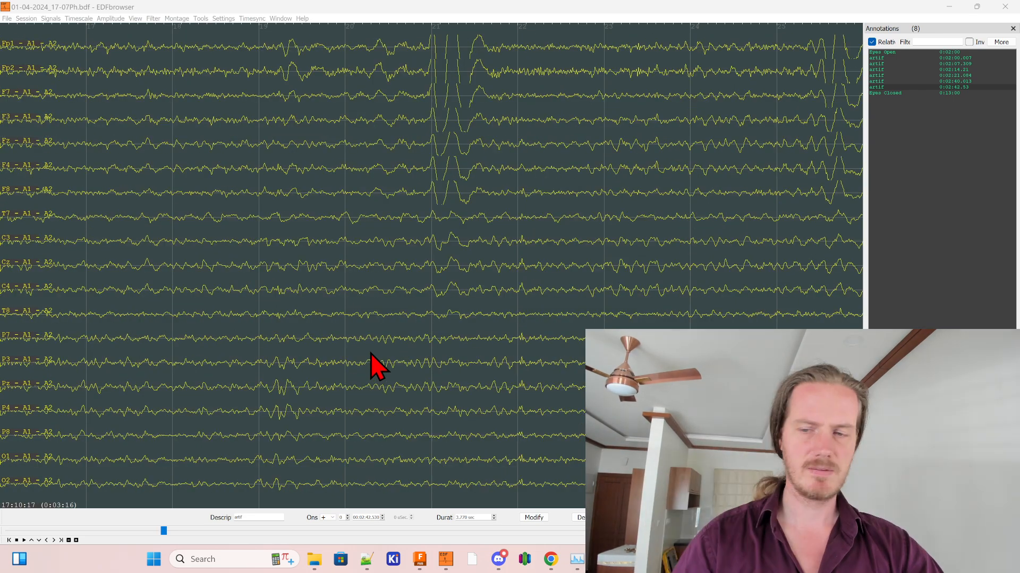
left_click_drag(266, 44, 307, 53)
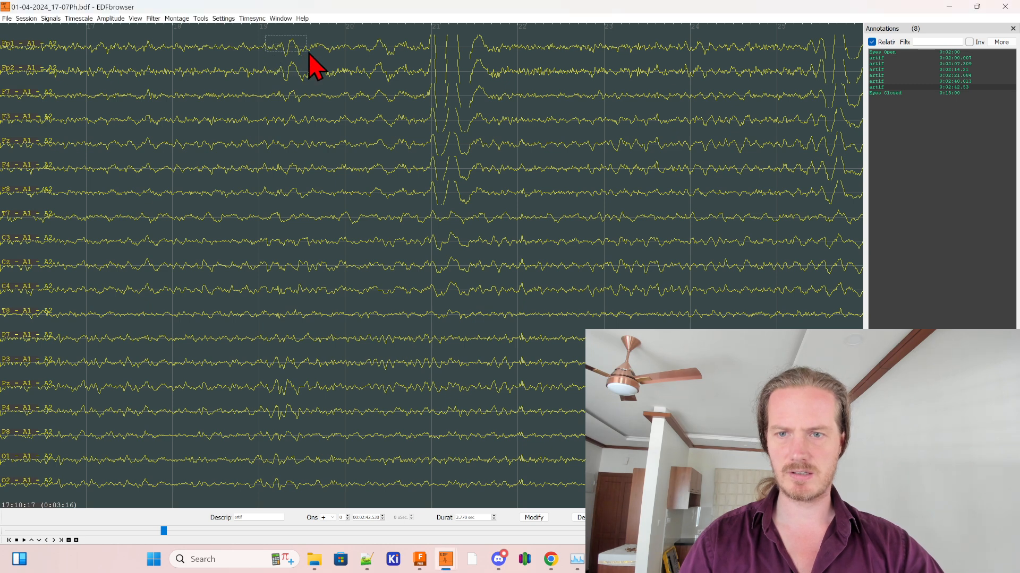
left_click(340, 85)
left_click_drag(416, 42, 497, 68)
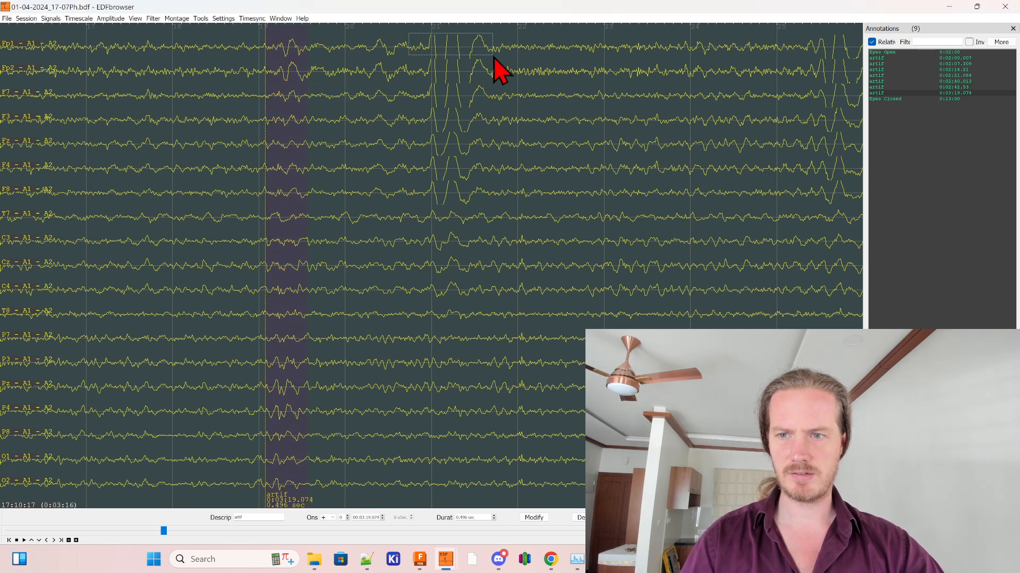
left_click(506, 90)
- Mark artif annotations on the following eye blinks at about 0:03:25 for 1.1 sec and 0:03:45.1 for 0.9 sec
scroll(309, 155, "down", 3)
scroll(310, 154, "down", 2)
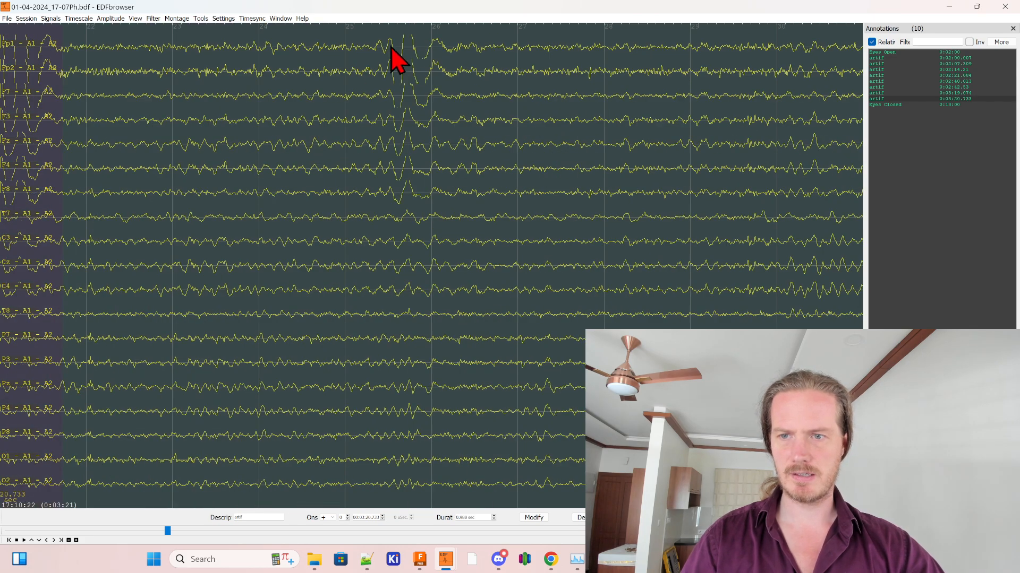
left_click_drag(348, 41, 440, 53)
left_click(457, 86)
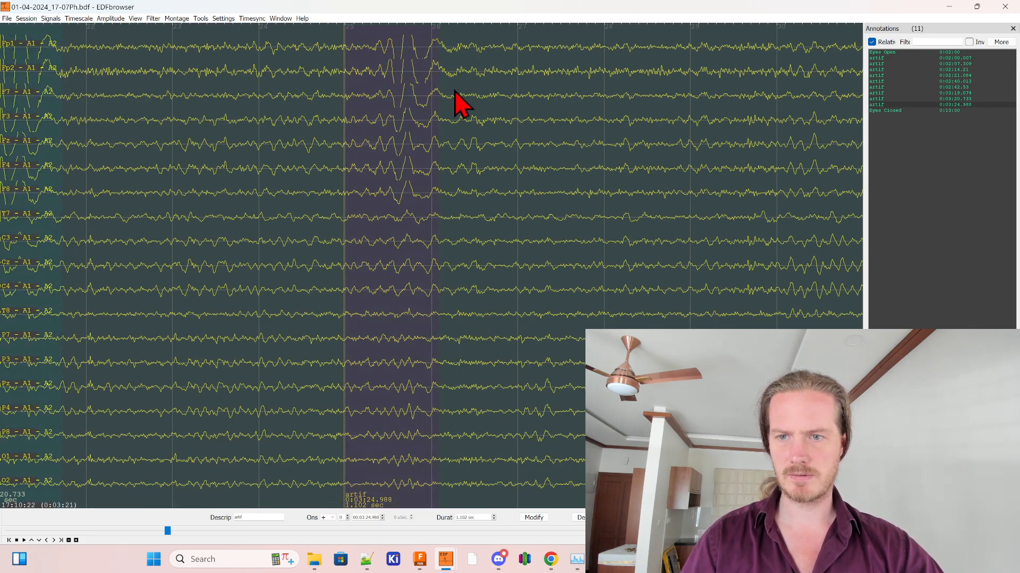
scroll(307, 137, "down", 7)
scroll(311, 138, "down", 13)
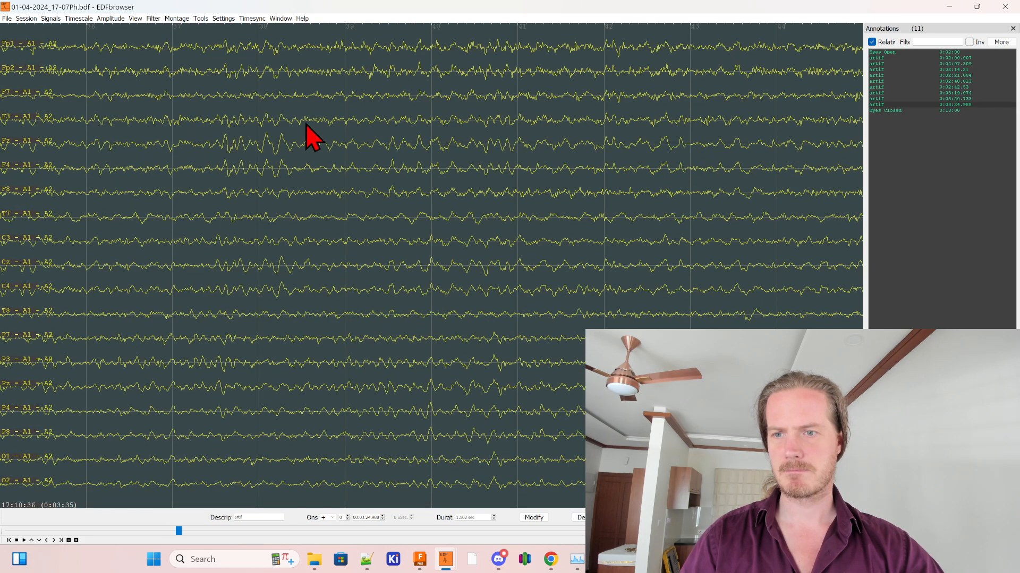
left_click_drag(351, 42, 428, 64)
left_click(437, 96)
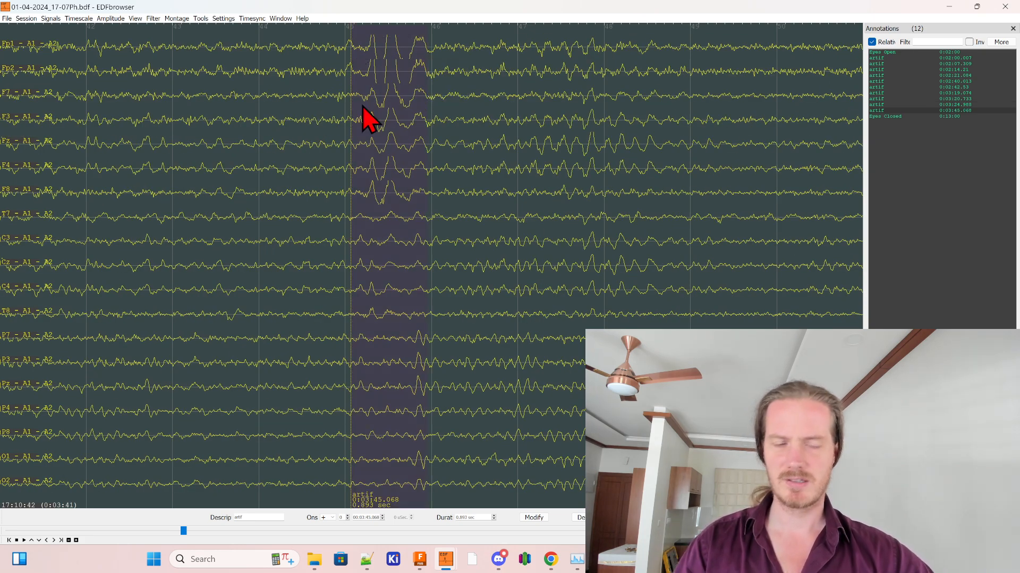
- Mark the next eye-blink artifact as artif at about 0:04:05.6 for 0.92 sec
scroll(364, 113, "down", 10)
scroll(369, 118, "up", 9)
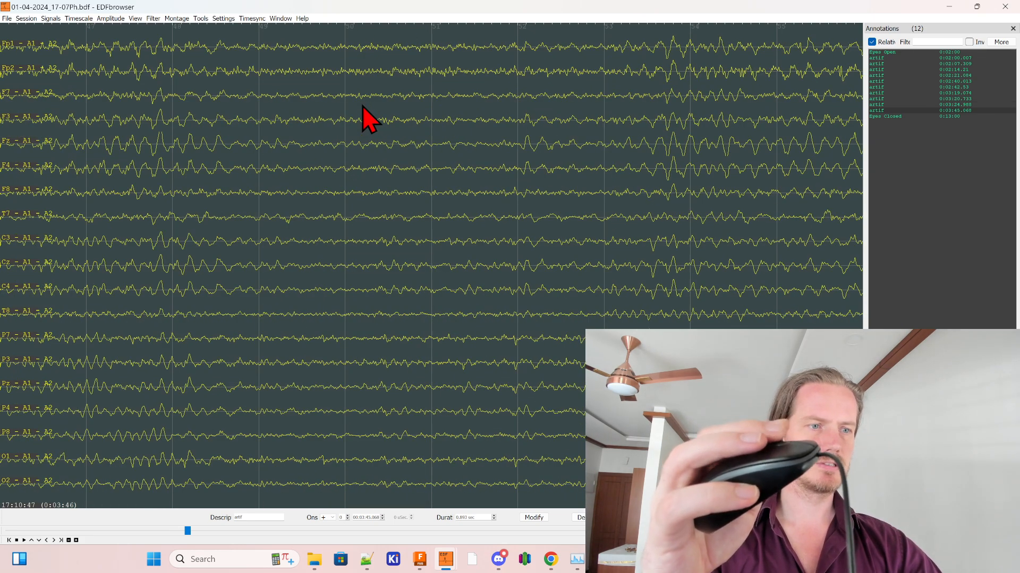
scroll(369, 118, "down", 6)
scroll(362, 106, "down", 13)
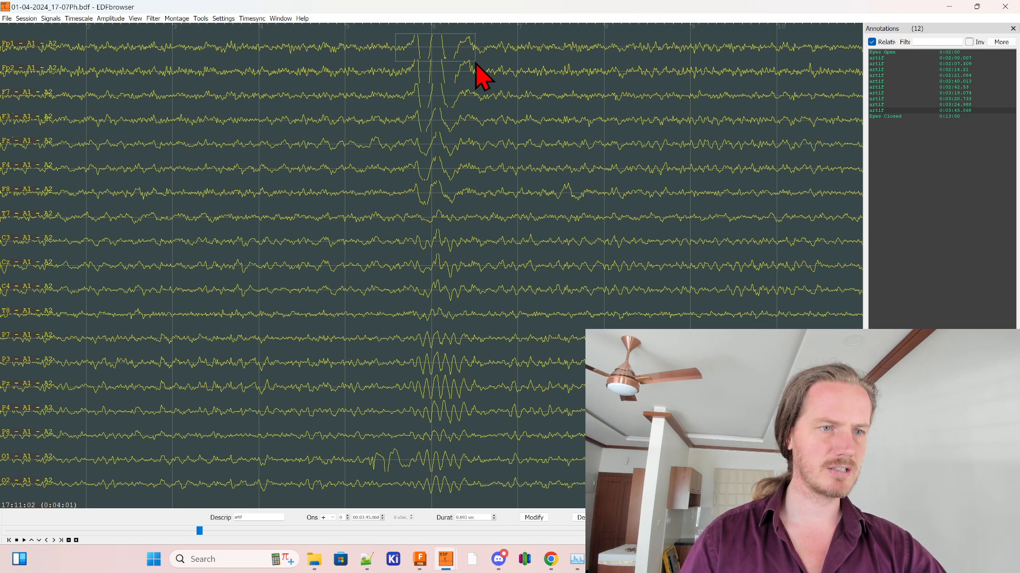
right_click(485, 90)
left_click(493, 96)
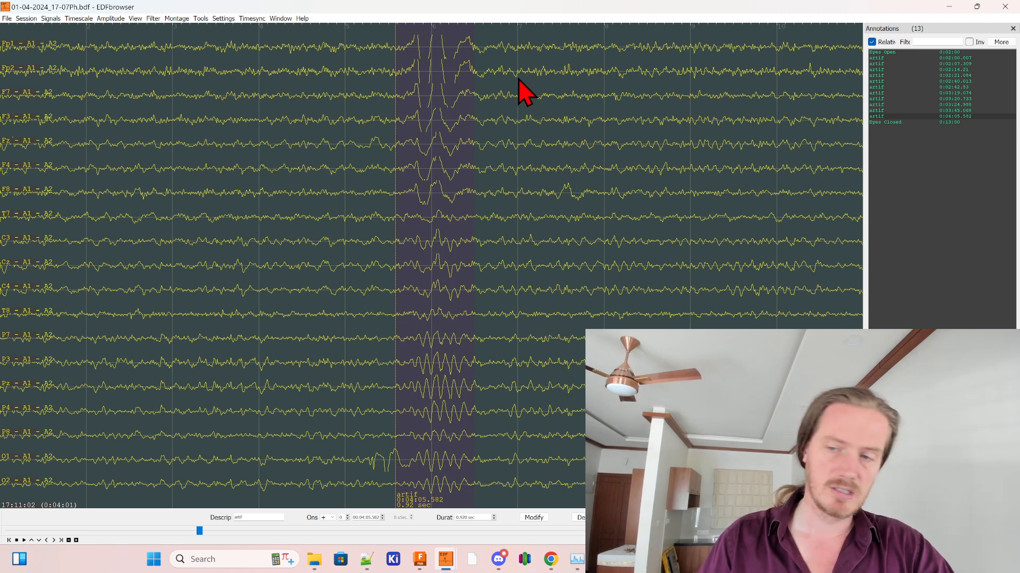
- Zoom into a rectangular area of the frontal traces shortly after the artifact at 0:04:05.6
scroll(483, 109, "down", 2)
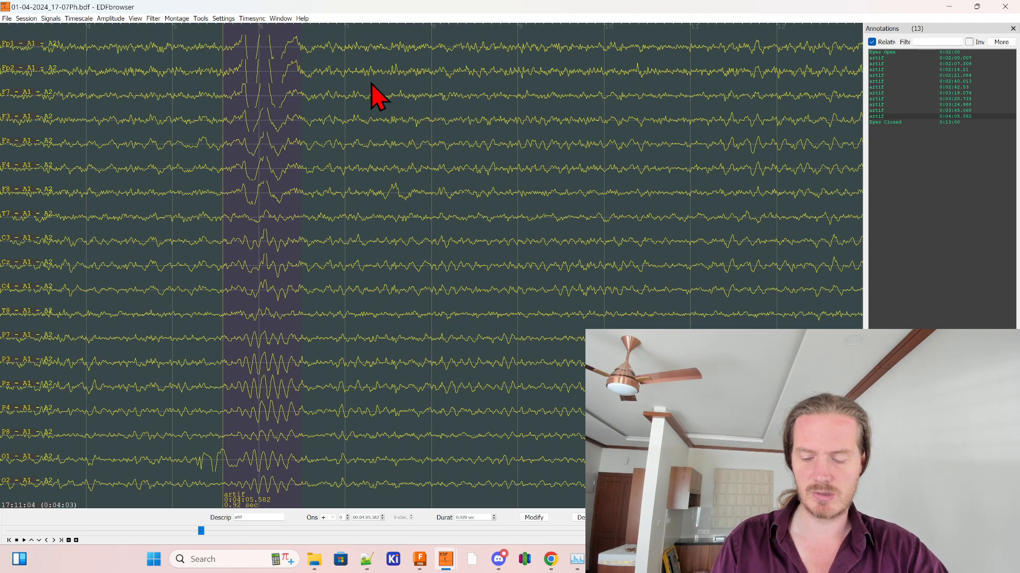
mouse_move(370, 79)
left_mouse_down()
mouse_move(467, 141)
mouse_move(613, 187)
left_mouse_up()
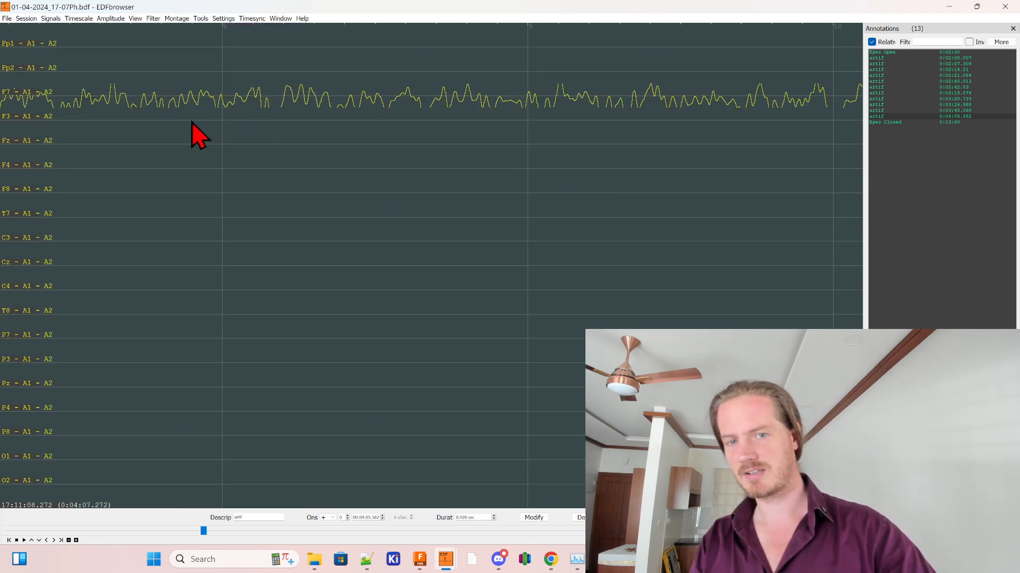
- Restore the full multichannel view by loading the 19-LE.mtg montage, and remove its HR signal
left_click(179, 20)
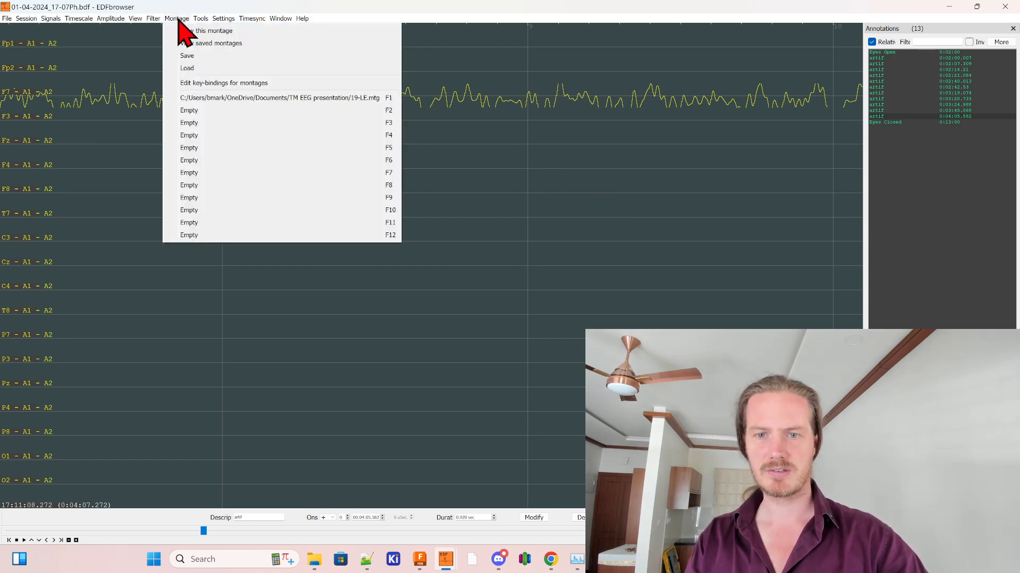
left_click(212, 20)
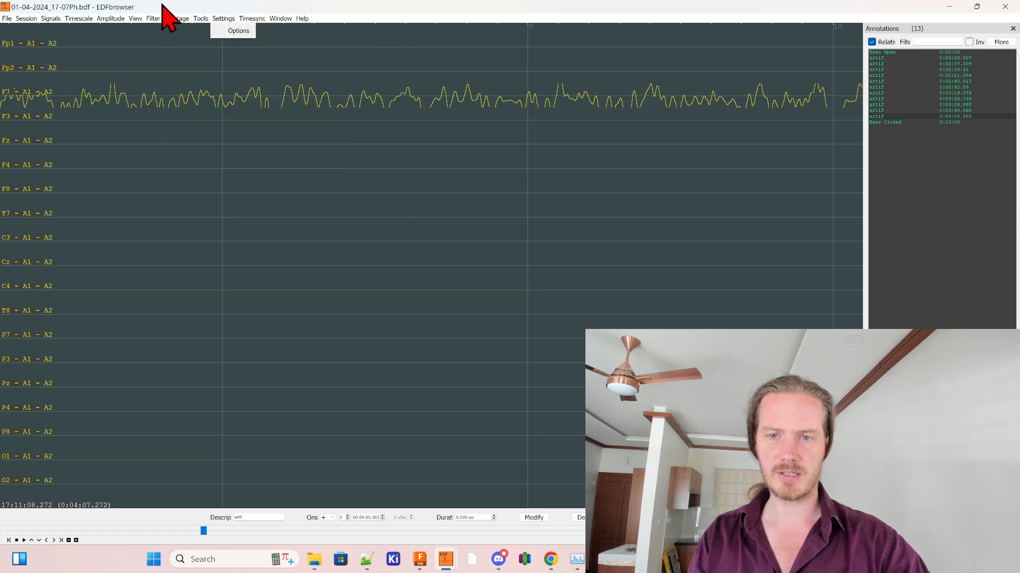
left_click(153, 19)
mouse_move(176, 19)
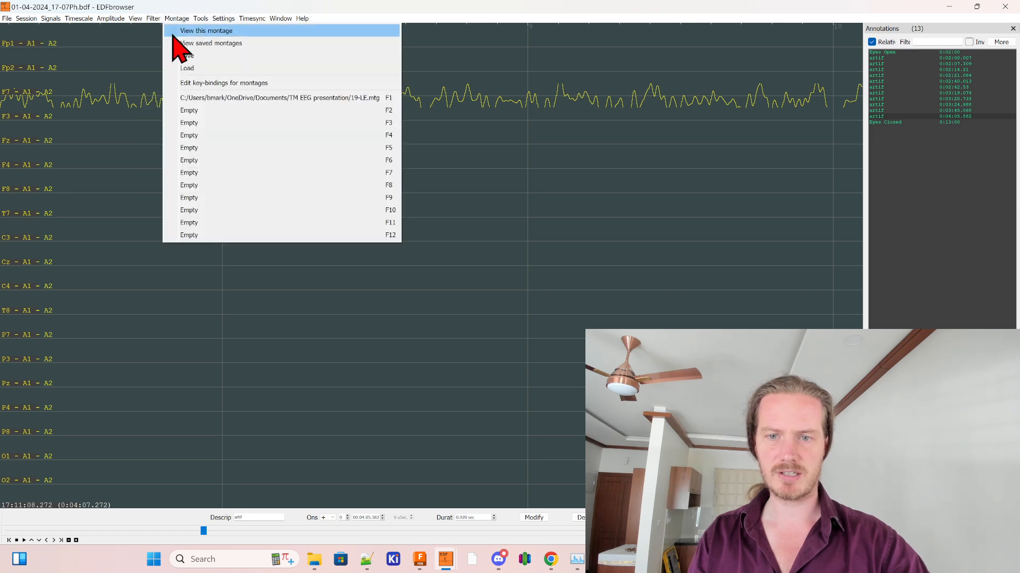
left_click(201, 70)
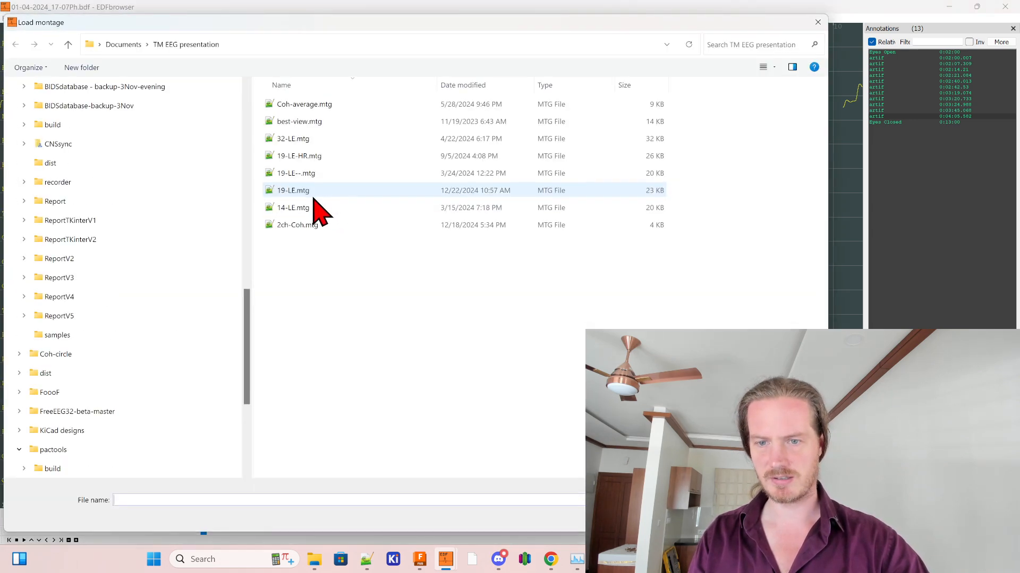
double_click(299, 192)
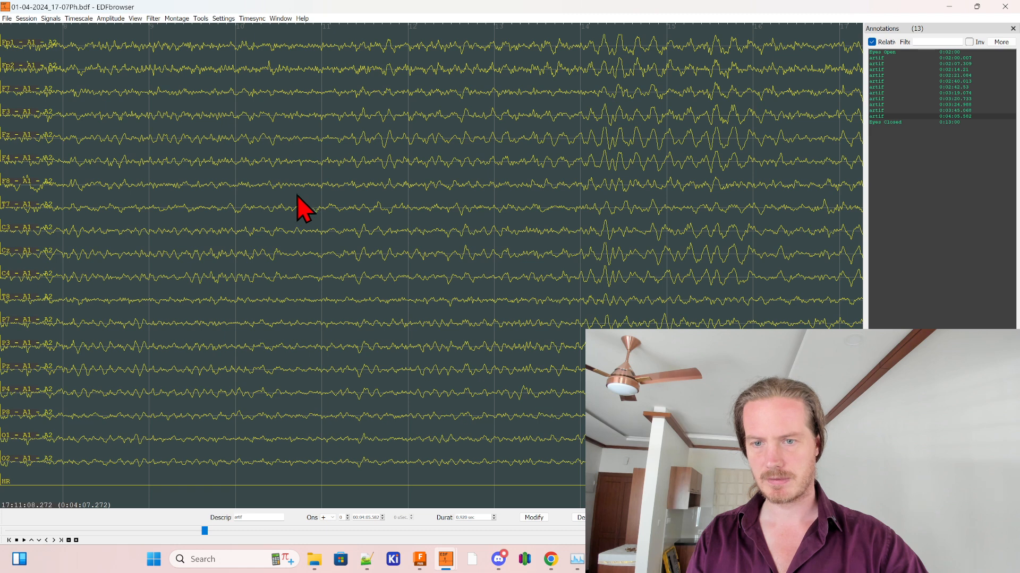
left_click(5, 482)
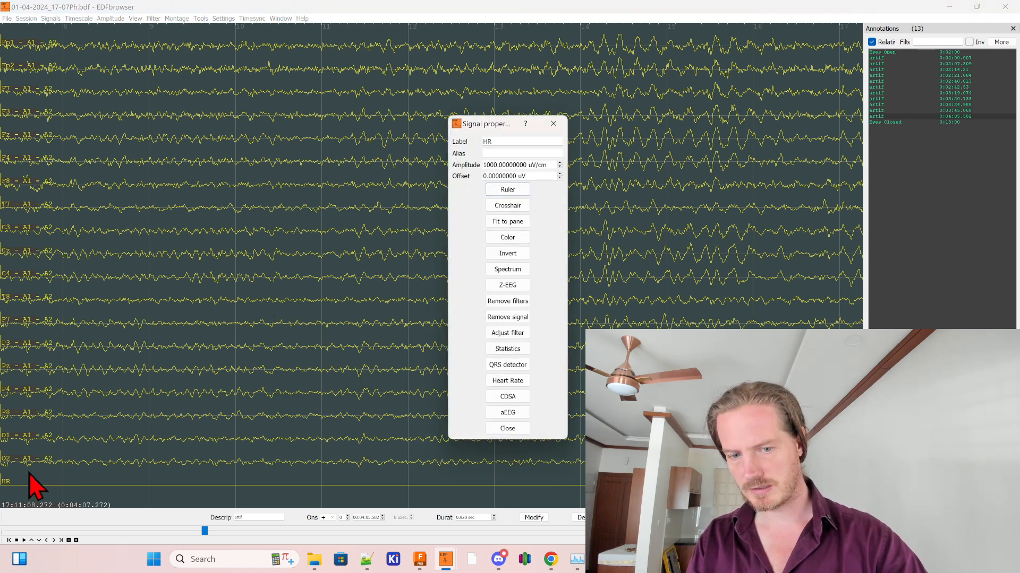
left_click(517, 317)
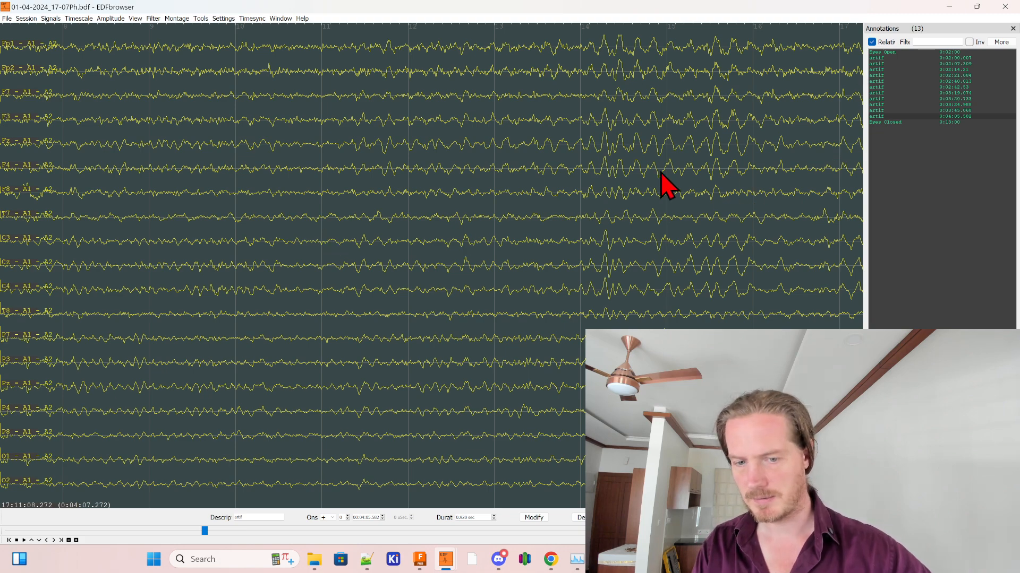
- Return to the 0:04:05.582 annotation and mark the next artifacts as artif at about 0:04:20.3 for 0.65 sec and 0:04:28.1 for 1.1 sec
left_click(881, 99)
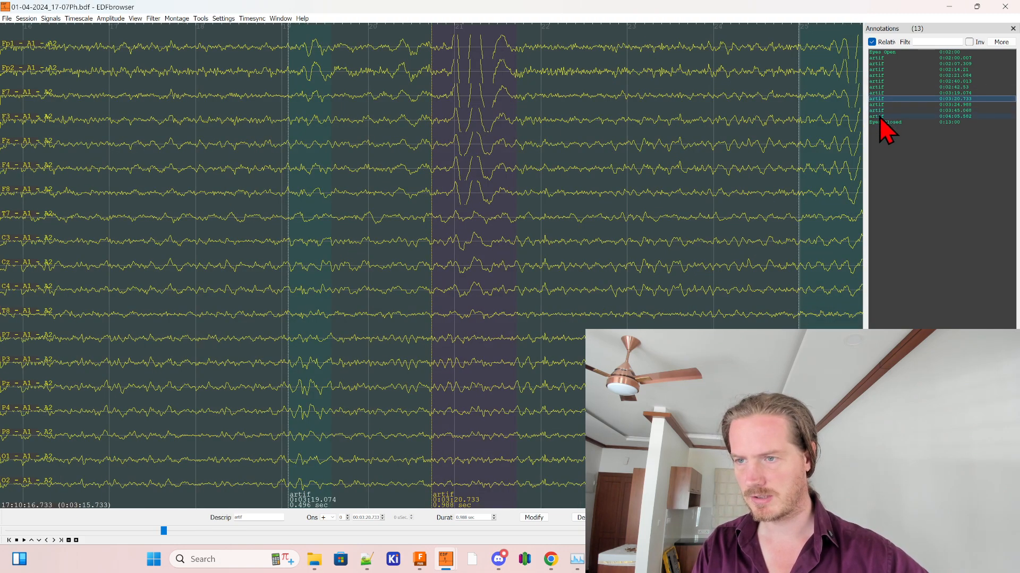
left_click(879, 116)
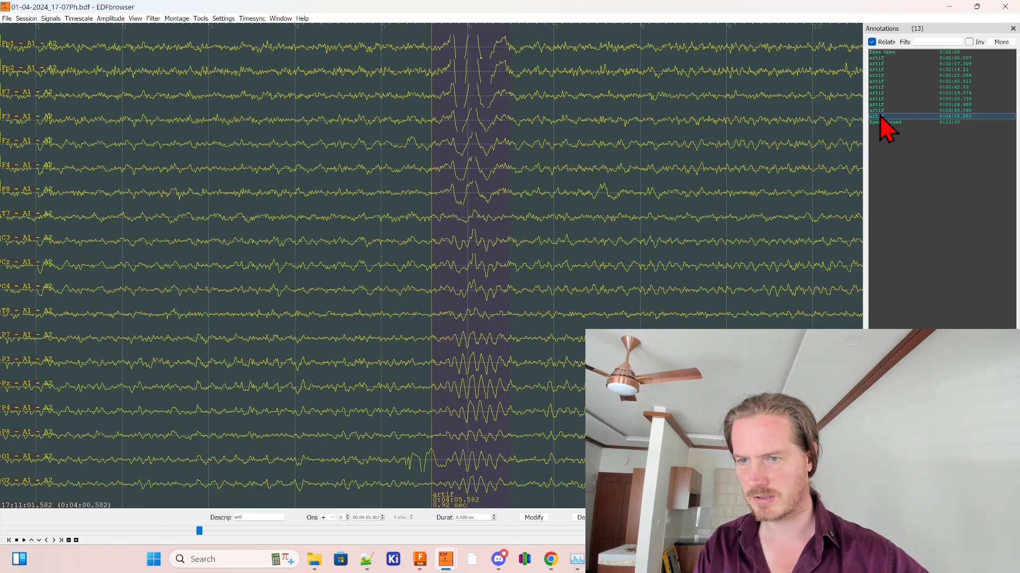
scroll(500, 182, "down", 3)
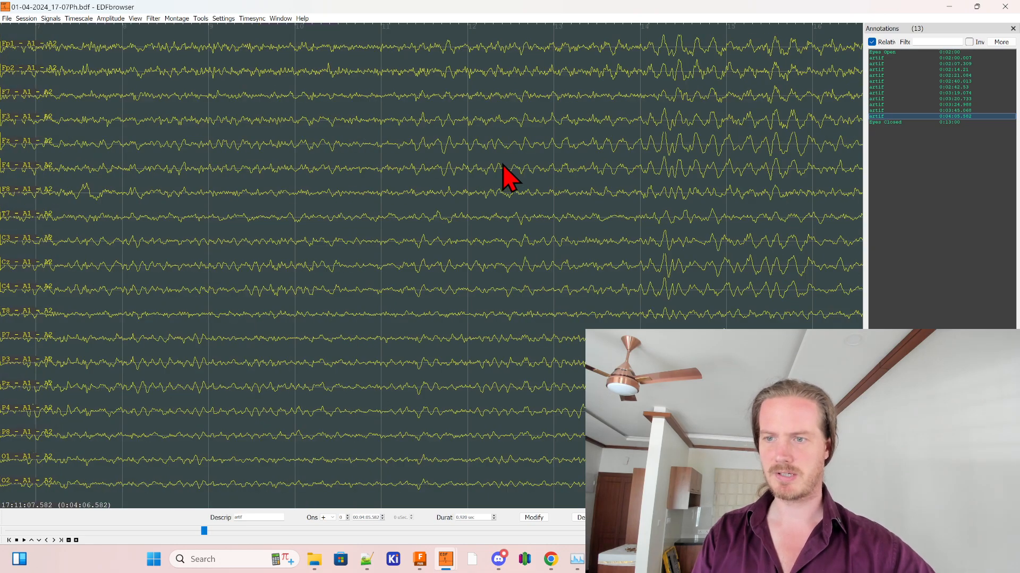
scroll(433, 159, "down", 5)
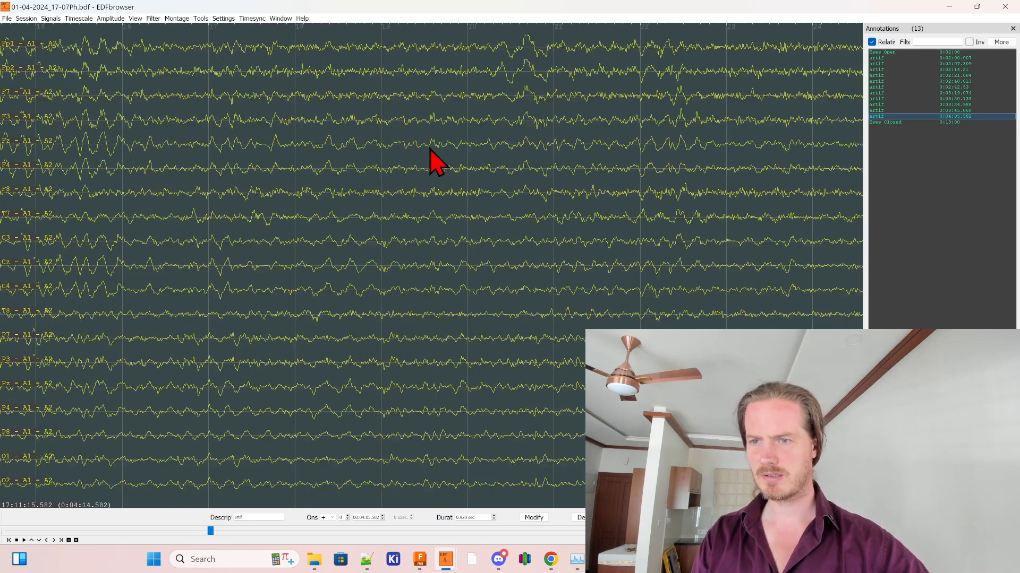
scroll(427, 147, "down", 1)
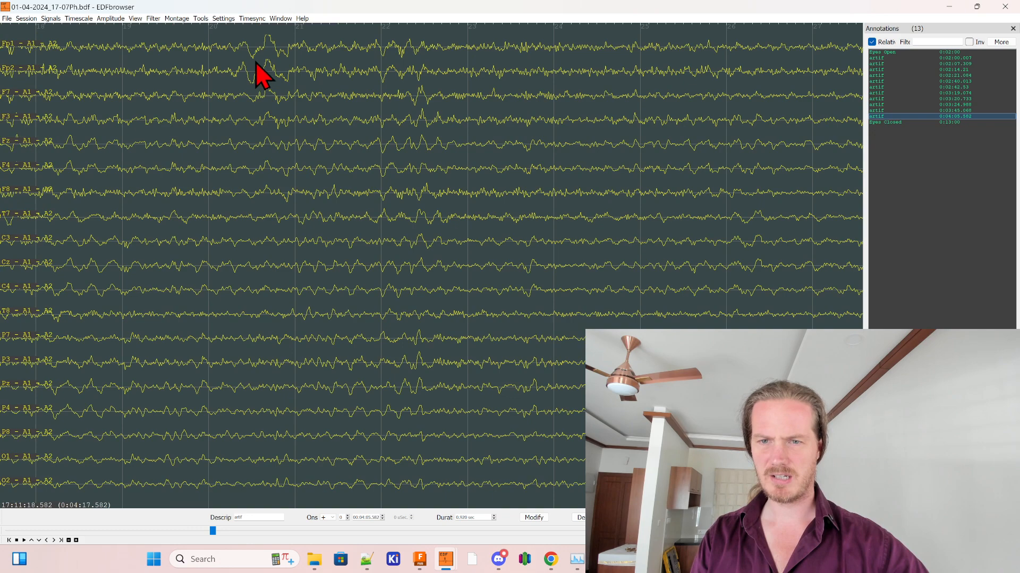
left_click_drag(234, 41, 289, 75)
left_click(305, 101)
scroll(311, 111, "down", 3)
left_click_drag(386, 46, 487, 63)
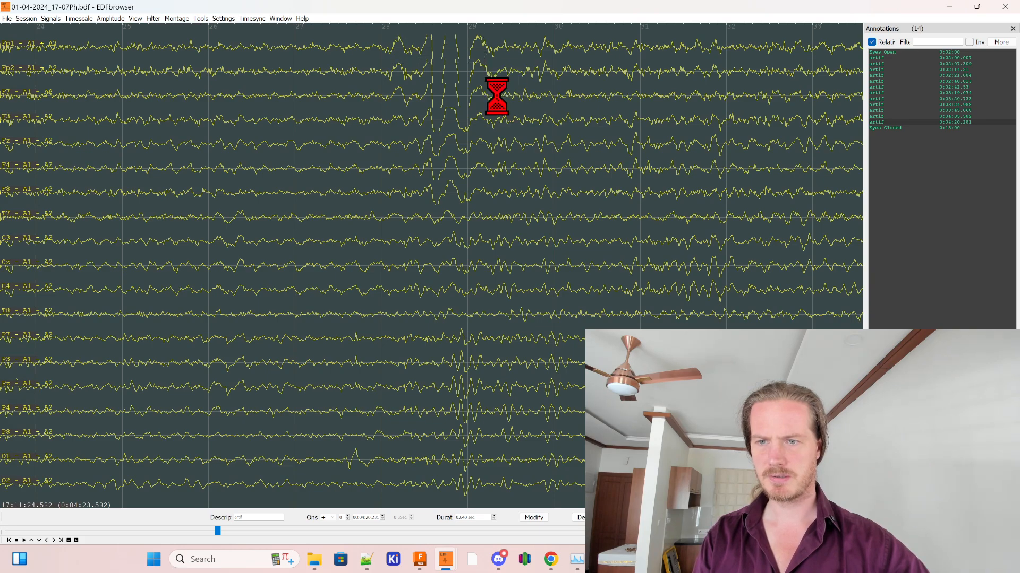
left_click(502, 95)
- Mark artif annotations at about 0:04:39.1 for 2.5 sec and on the adjoining noisy stretch at 0:04:41.7 for 2.3 sec
scroll(366, 133, "down", 6)
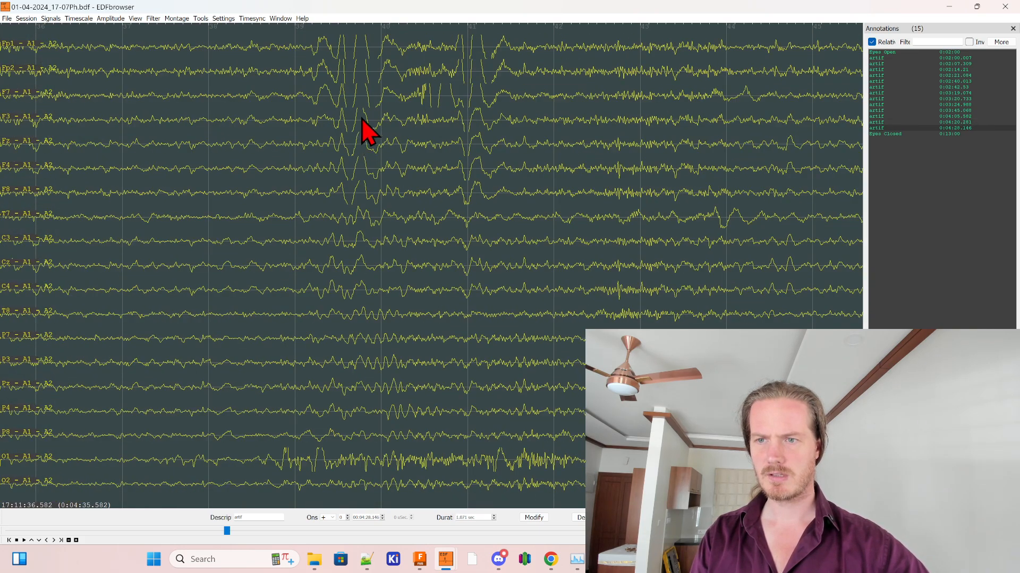
left_click_drag(295, 53, 519, 66)
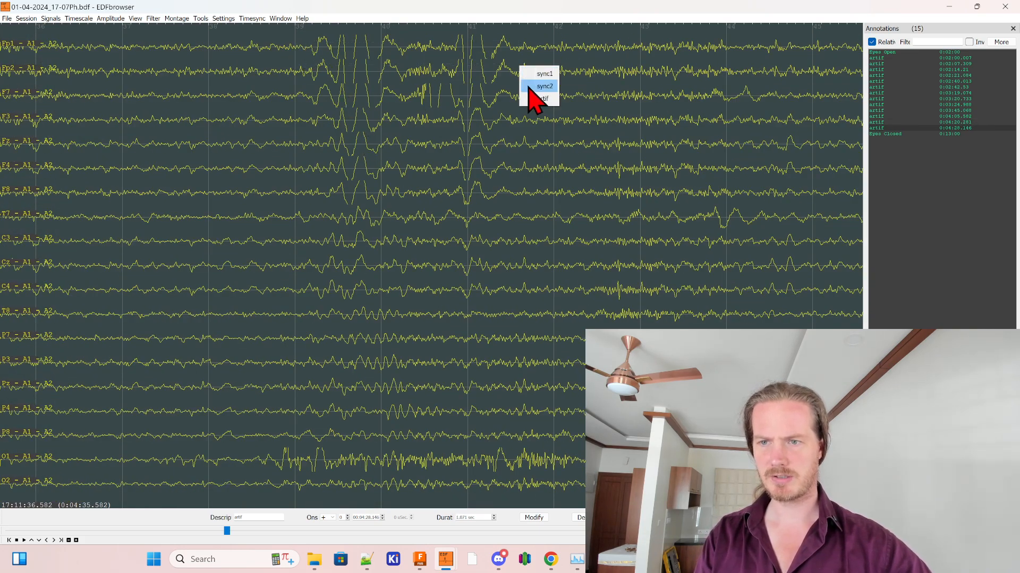
left_click(539, 98)
scroll(468, 122, "down", 3)
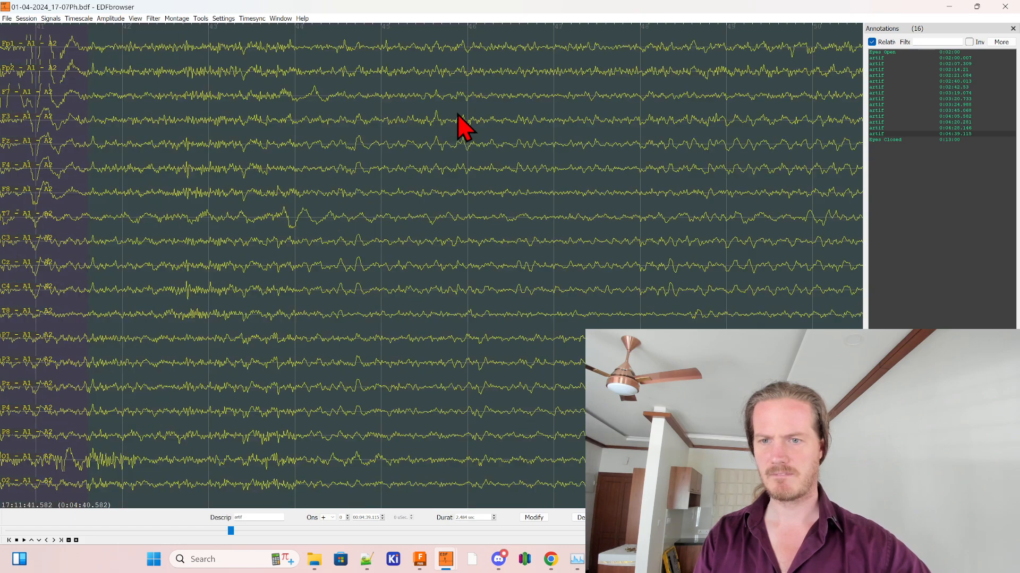
scroll(425, 112, "up", 1)
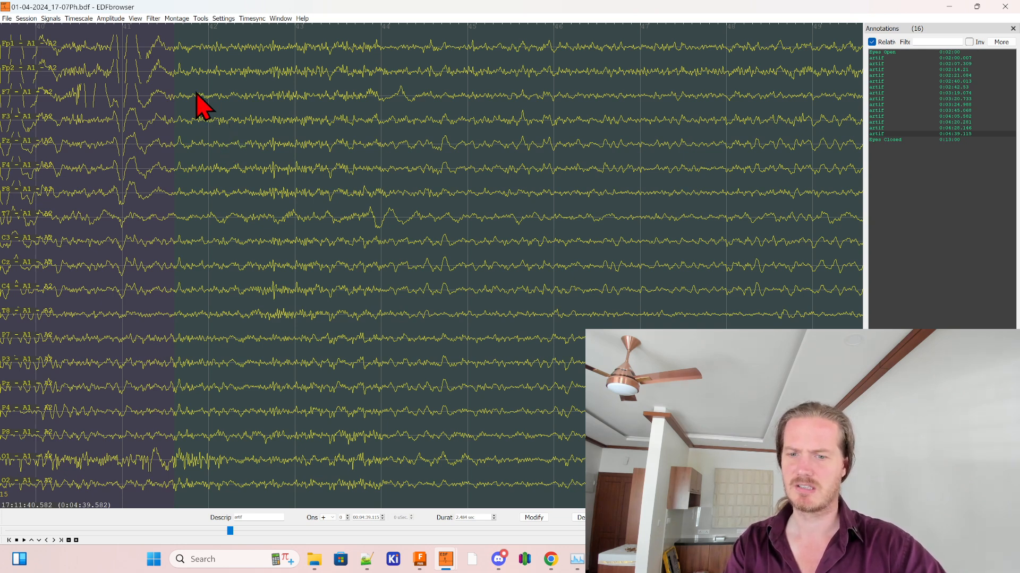
mouse_move(181, 45)
left_mouse_down()
mouse_move(423, 118)
mouse_move(380, 106)
left_mouse_up()
left_click(398, 142)
- Mark the multichannel high-amplitude burst as artif at about 0:04:53.3 for 0.94 sec and advance to the next artifact
scroll(353, 157, "down", 9)
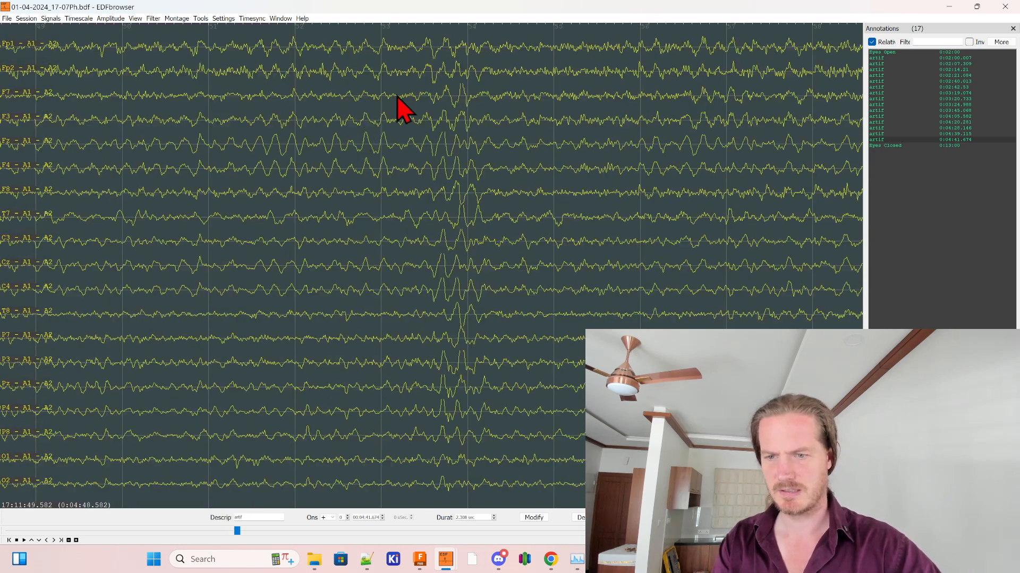
scroll(361, 103, "down", 1)
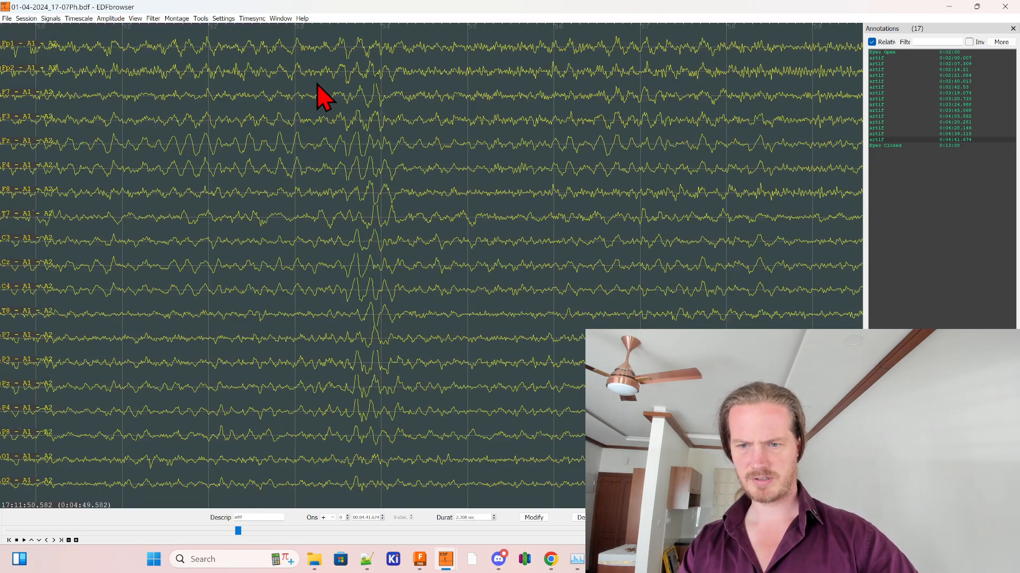
left_click_drag(323, 60, 402, 101)
left_click(424, 133)
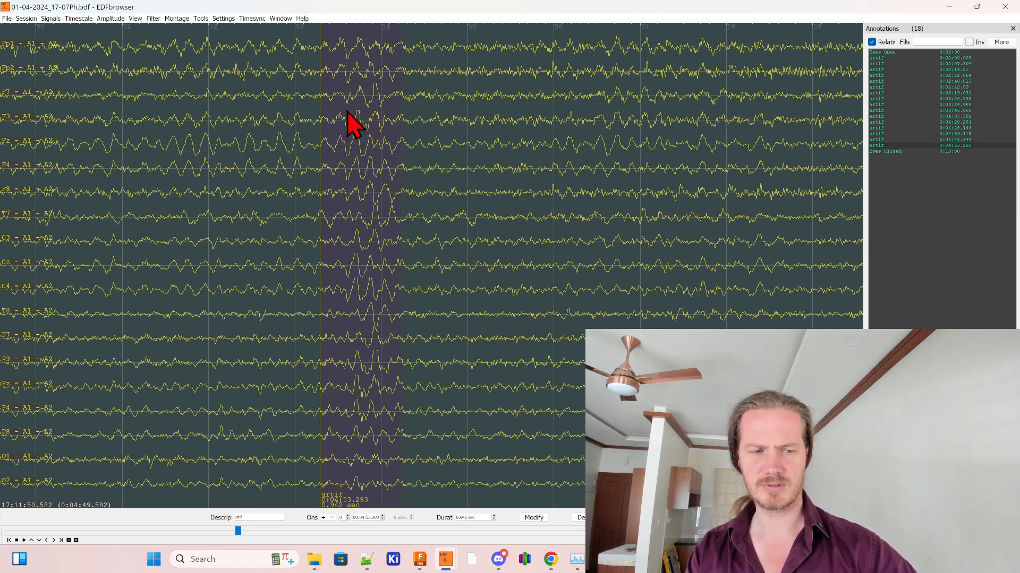
scroll(353, 125, "down", 12)
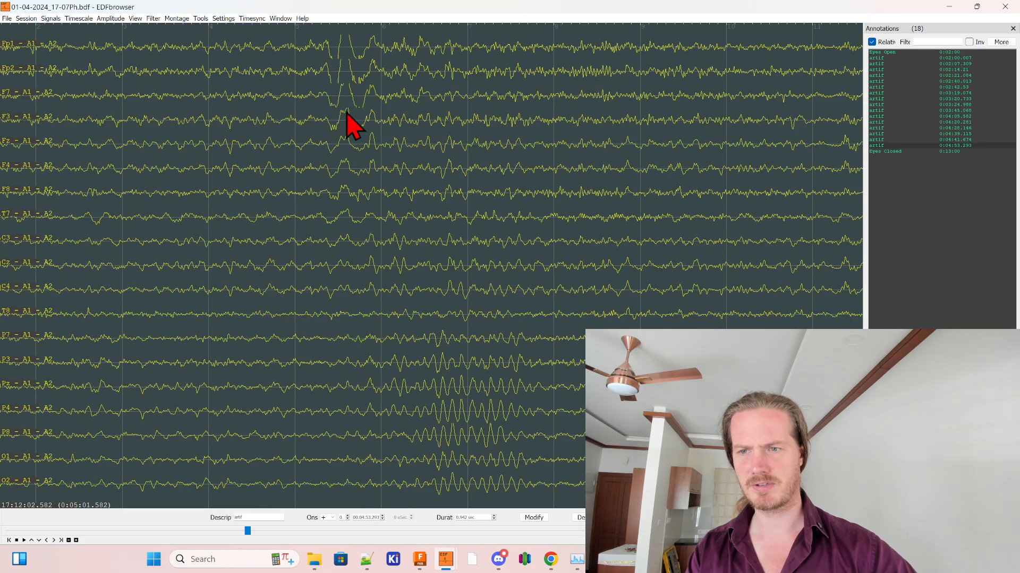
- Mark the frontal bursts as artif at about 0:05:05.05 for 0.97 sec and 0:05:13.1 for 0.87 sec
left_click_drag(299, 27, 384, 74)
left_click(399, 105)
scroll(383, 164, "down", 7)
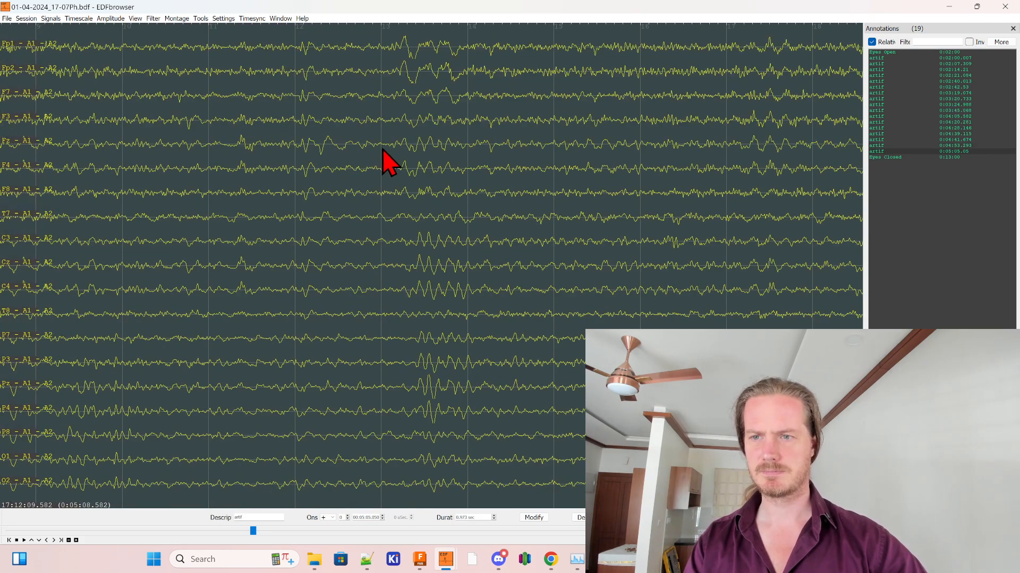
scroll(357, 124, "down", 2)
left_click_drag(216, 42, 291, 76)
left_click(309, 108)
- Mark artif annotations on the frontal deflections at about 0:05:25.2 for 1.02 sec and 0:05:37.2 for 1.03 sec
scroll(308, 113, "down", 11)
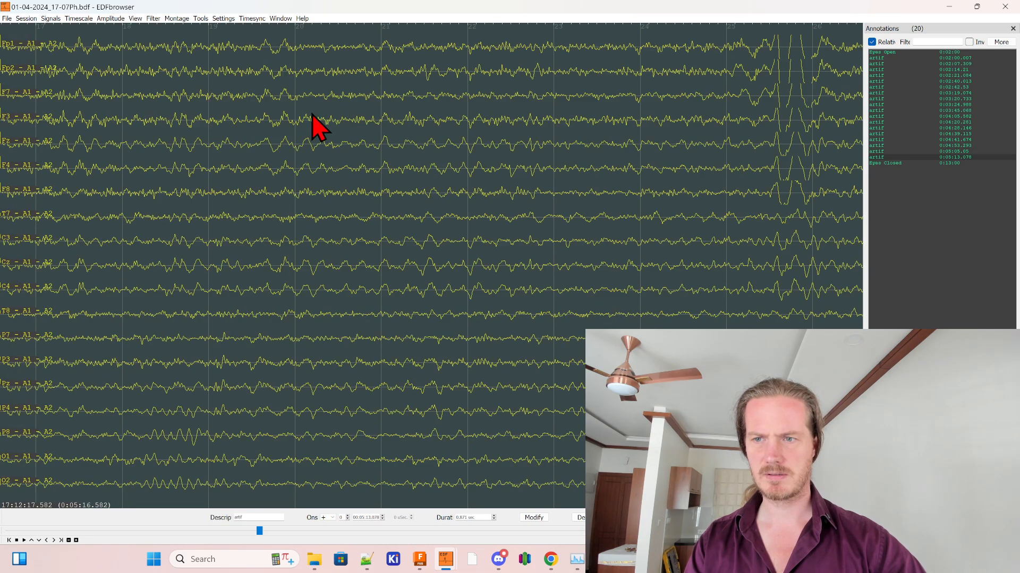
left_click_drag(314, 27, 396, 85)
left_click(409, 96)
scroll(308, 160, "down", 7)
scroll(293, 164, "down", 6)
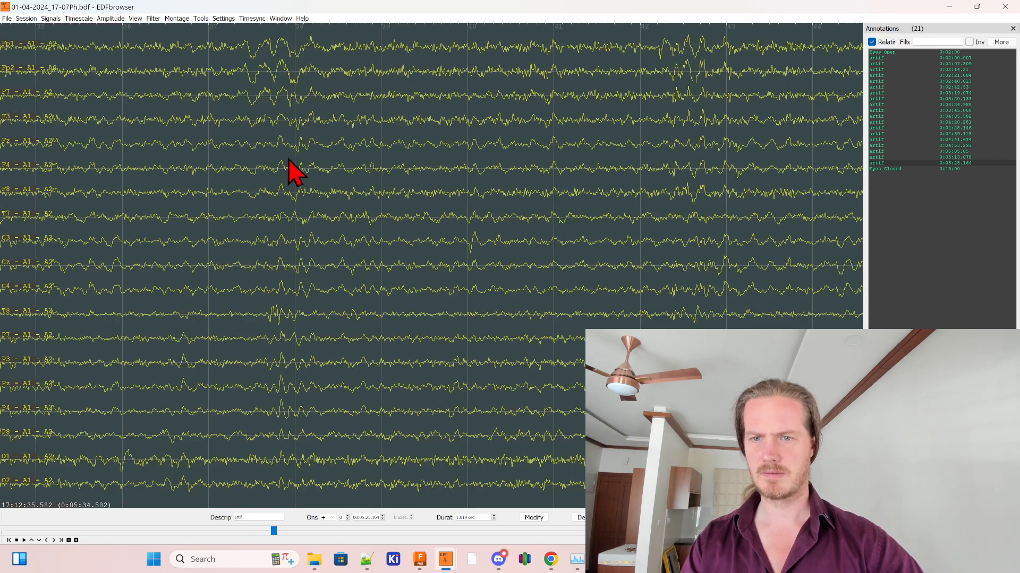
left_click_drag(228, 49, 315, 66)
left_click(336, 96)
- Mark the next two frontal artifacts as artif at about 0:05:42.2 for 0.71 sec and 0:05:48.6 for 1.09 sec
scroll(352, 106, "down", 2)
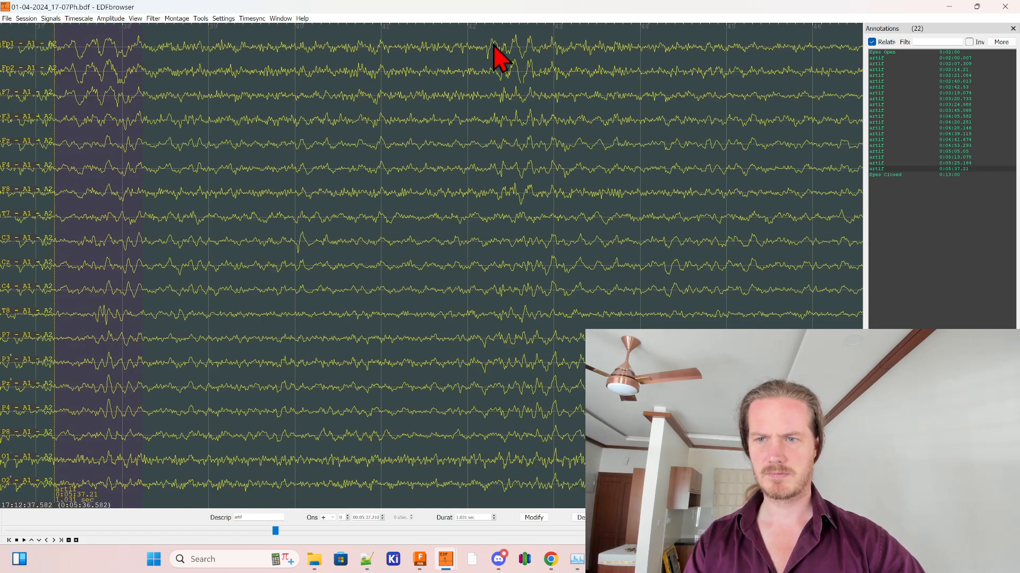
left_click_drag(482, 34, 544, 55)
left_click(558, 87)
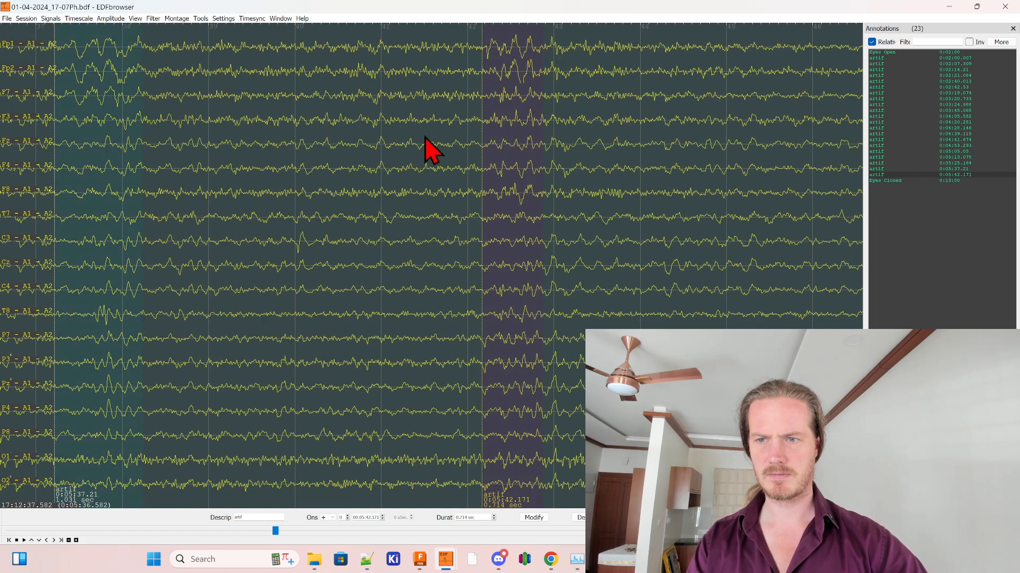
scroll(421, 167, "down", 9)
left_click_drag(260, 42, 354, 72)
left_click(371, 101)
- Mark the O1 channel disturbance just before the 0:05:48.576 annotation as artif at about 0:05:47.8 for 0.8 sec
scroll(332, 161, "down", 1)
scroll(331, 162, "up", 1)
scroll(242, 442, "up", 2)
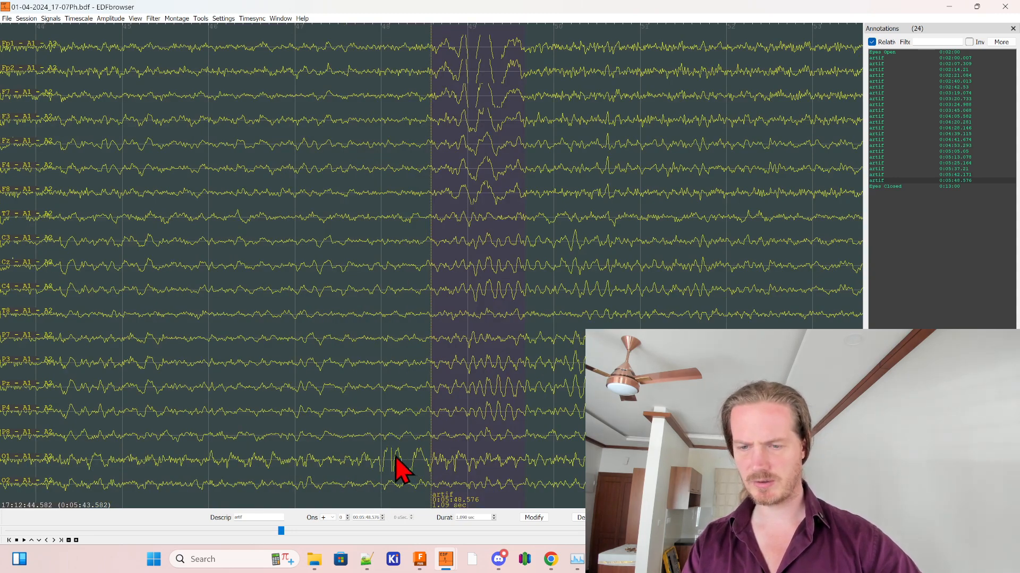
left_click_drag(368, 416, 434, 440)
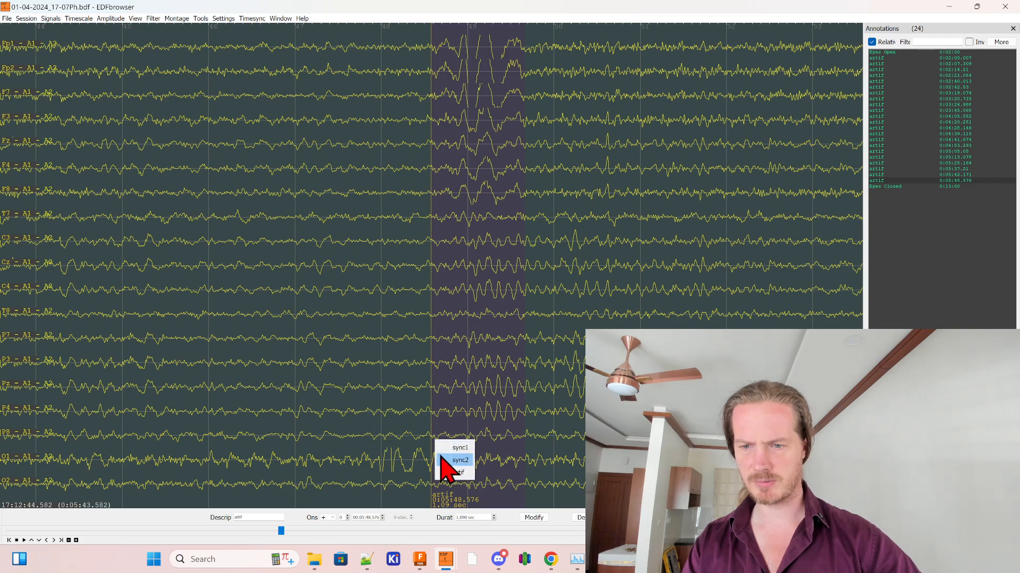
left_click(447, 475)
- Mark the long run of high-amplitude frontal deflections as artif at about 0:05:55.3 for 1.69 sec
scroll(346, 360, "down", 6)
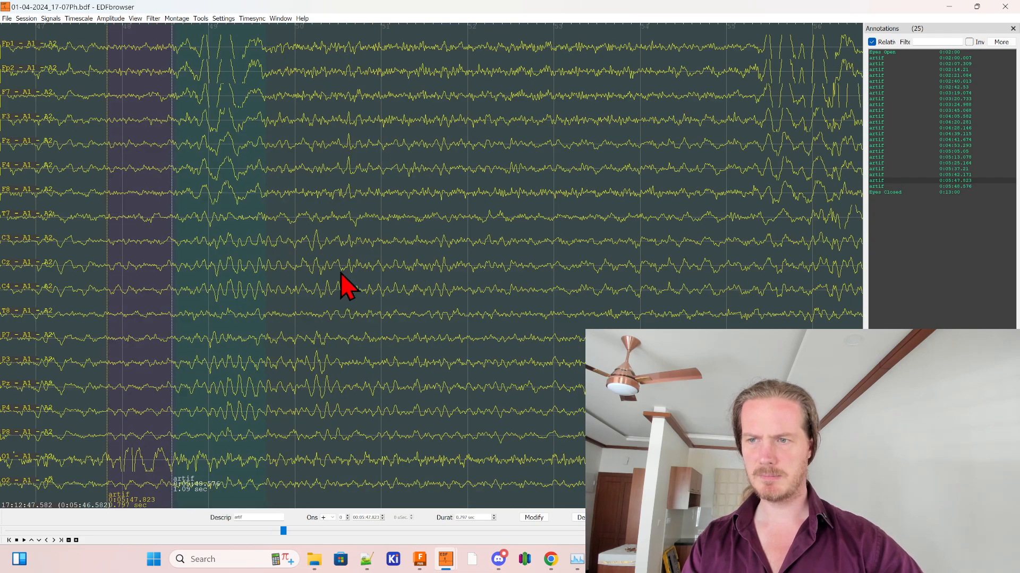
scroll(350, 167, "down", 2)
mouse_move(317, 35)
left_mouse_down()
mouse_move(353, 51)
mouse_move(459, 61)
mouse_move(466, 75)
left_mouse_up()
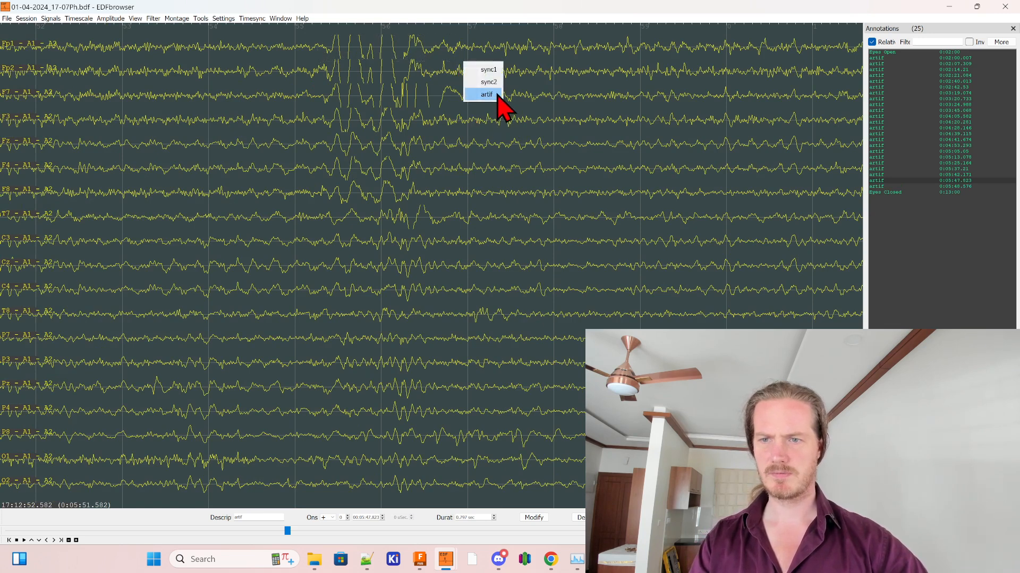
left_click(496, 96)
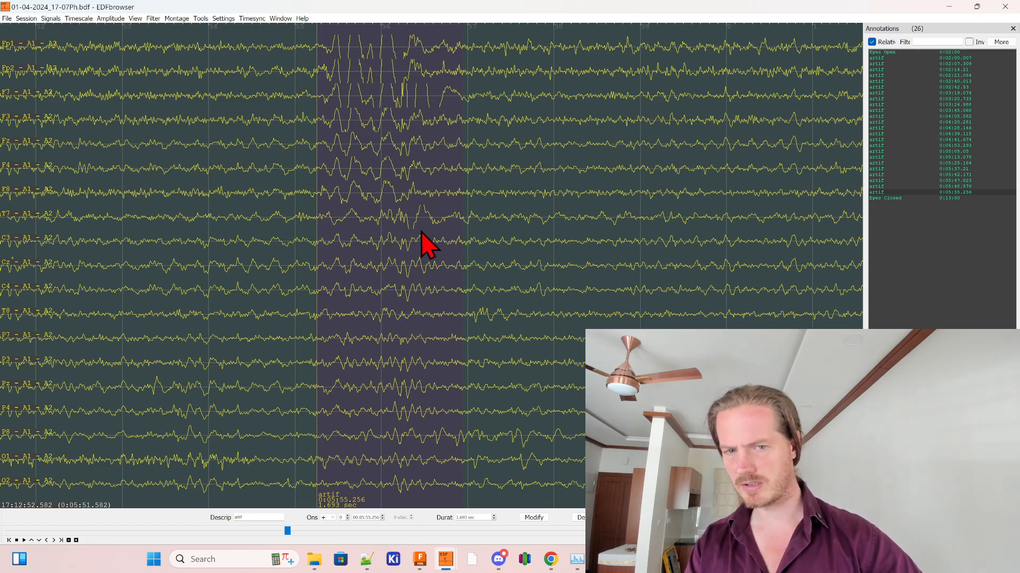
- Check the recording after 0:05:57 and mark the next frontal artifact as artif at about 0:06:12.6 for 0.81 sec
scroll(425, 230, "down", 9)
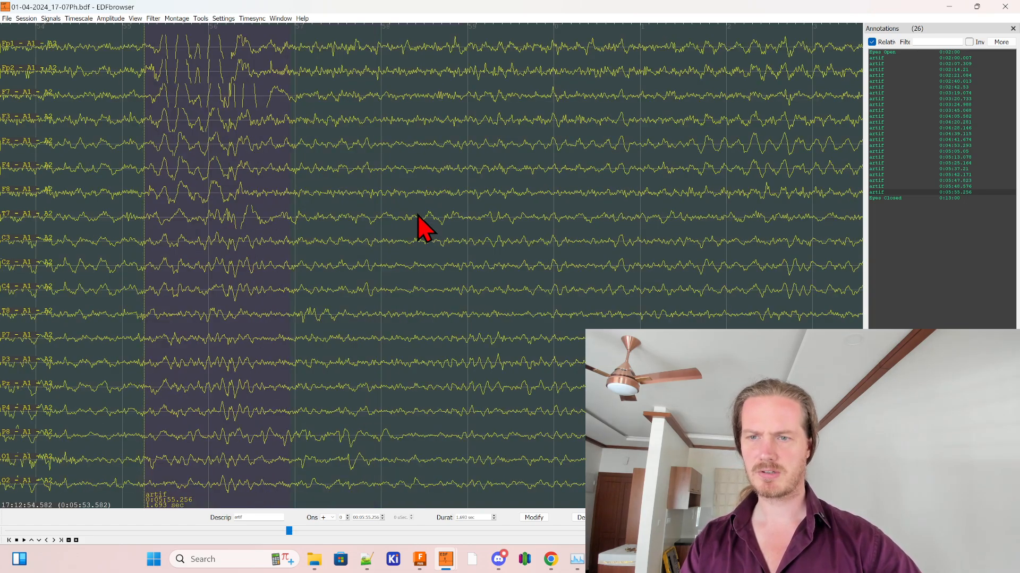
scroll(419, 214, "down", 1)
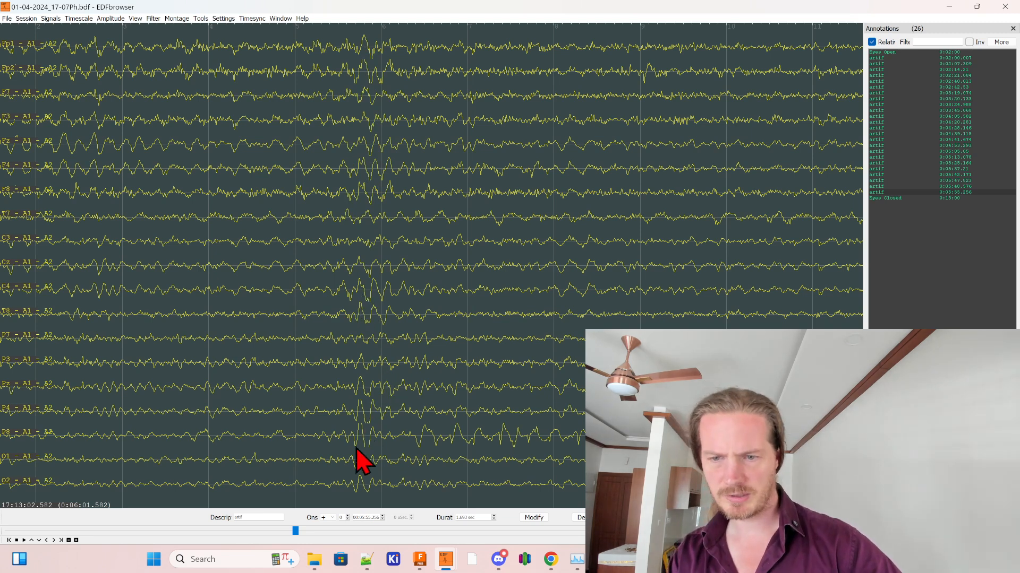
scroll(331, 248, "down", 4)
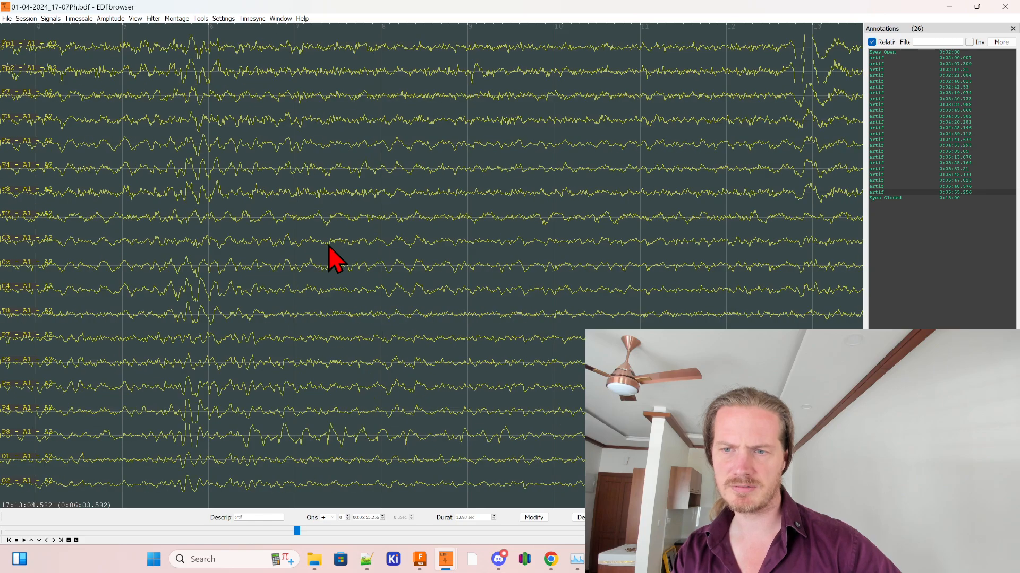
left_click_drag(260, 43, 329, 66)
left_click(358, 98)
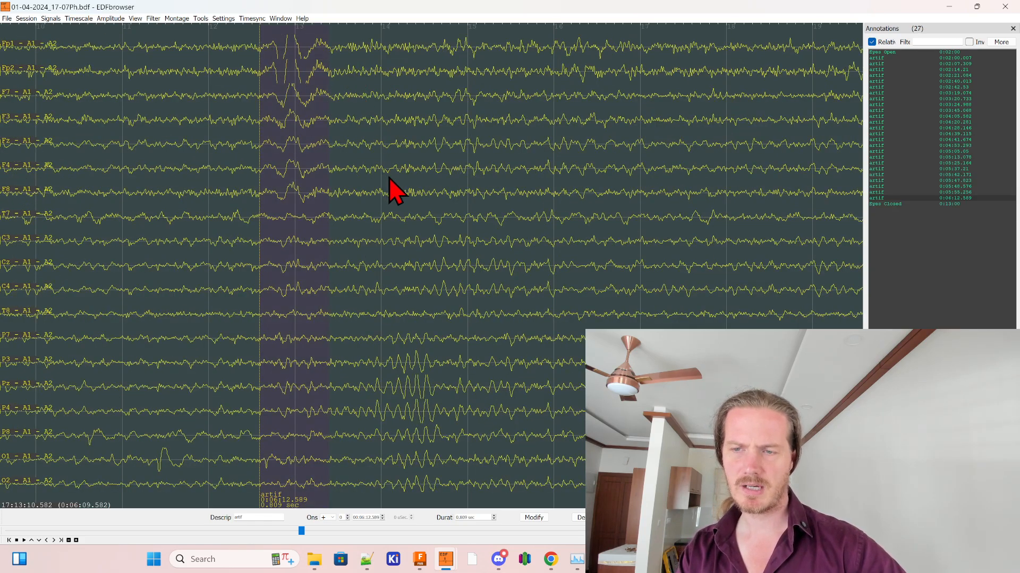
- Check the recording after 0:06:13 and mark the next frontal deflection as artif at about 0:06:47.6
scroll(390, 179, "down", 6)
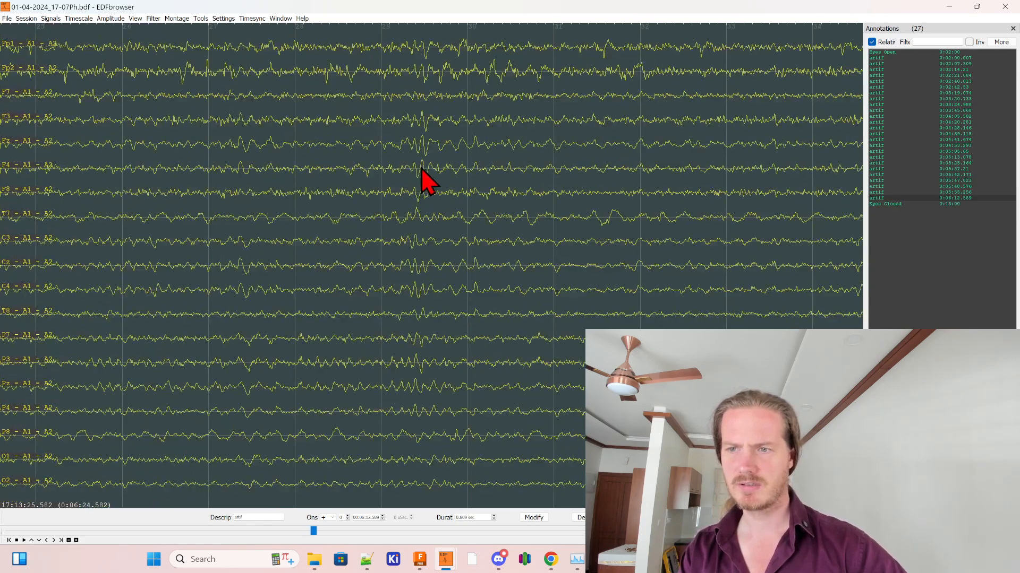
scroll(422, 169, "down", 4)
scroll(424, 163, "down", 1)
scroll(423, 154, "down", 2)
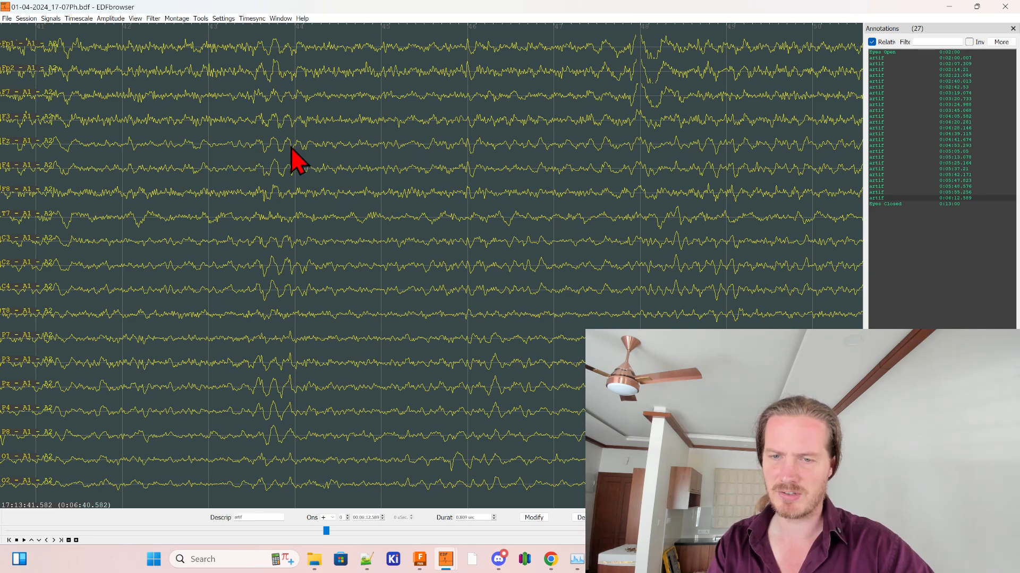
scroll(308, 162, "down", 4)
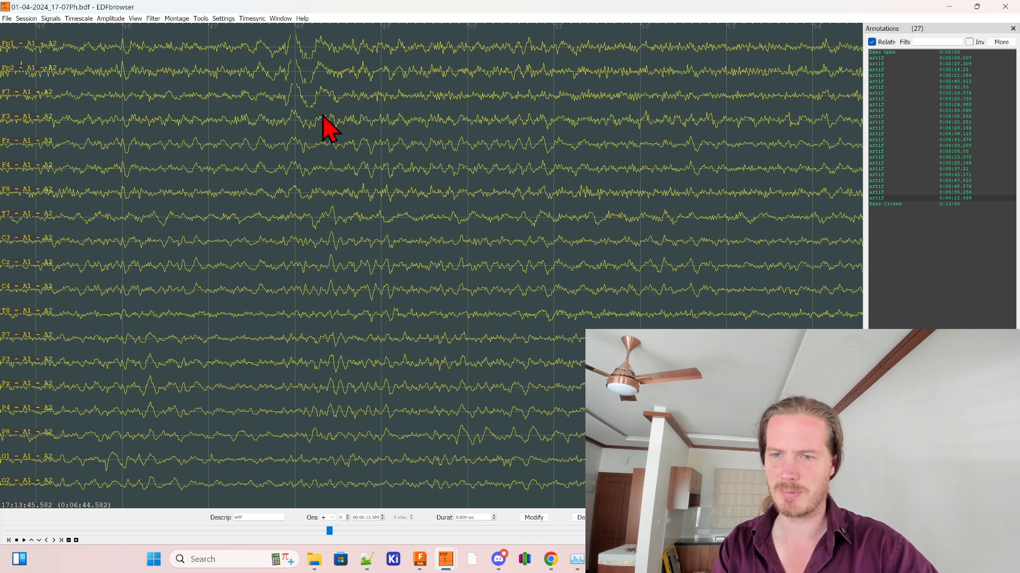
left_click_drag(315, 53, 332, 58)
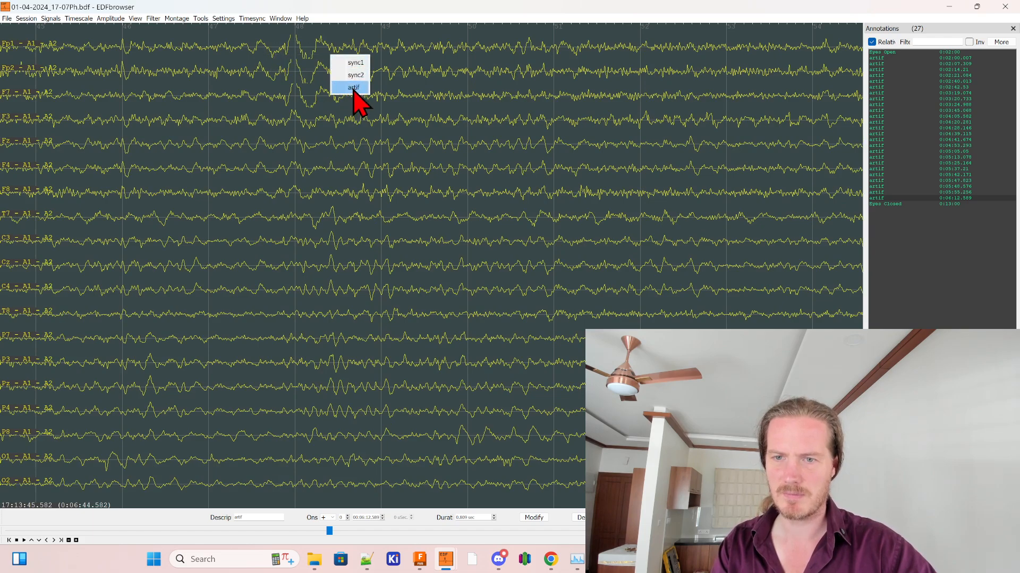
left_click(357, 102)
- Mark artif annotations on the frontal channels' artifacts at about 0:06:55.9 for 0.79 sec and 0:07:05.8 for 0.9 sec
scroll(342, 135, "down", 4)
scroll(342, 123, "down", 4)
mouse_move(287, 51)
left_mouse_down()
mouse_move(355, 70)
mouse_move(371, 50)
mouse_move(445, 72)
left_mouse_up()
left_click(377, 102)
scroll(353, 137, "down", 9)
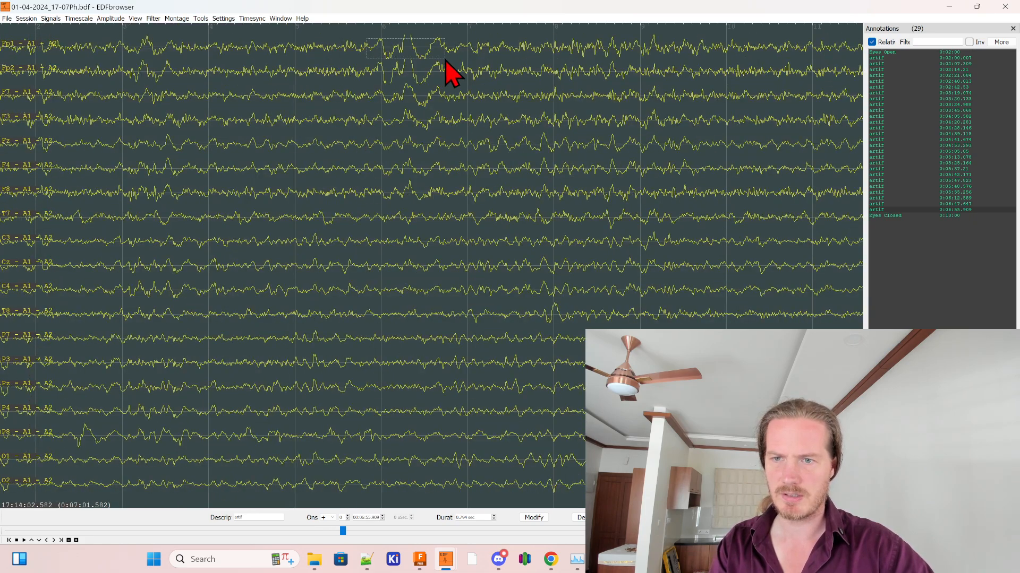
left_click(456, 94)
- Mark the next high-amplitude frontal burst as artif at about 0:07:15.2 for 0.83 sec
scroll(357, 137, "down", 10)
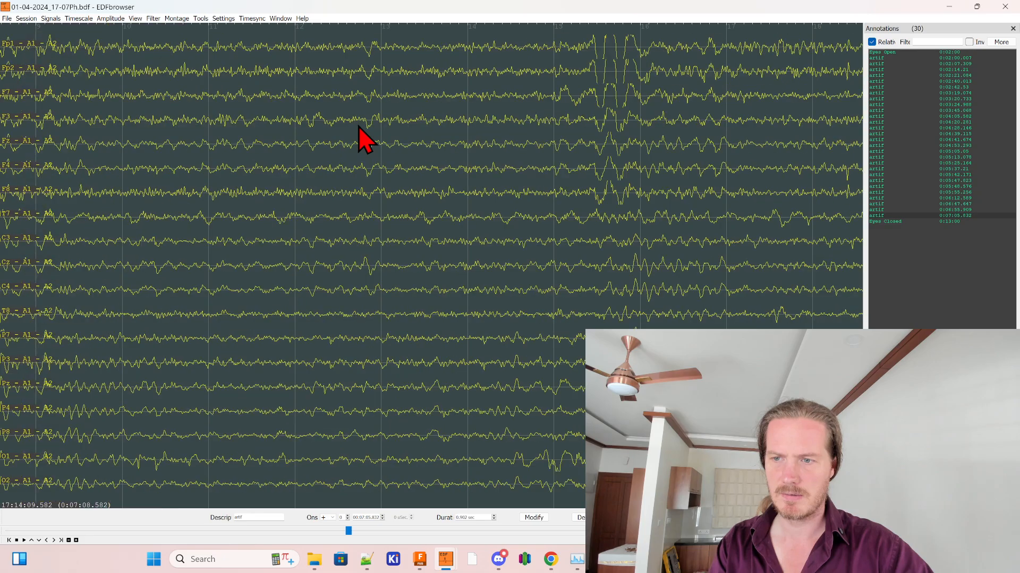
left_click_drag(316, 45, 382, 68)
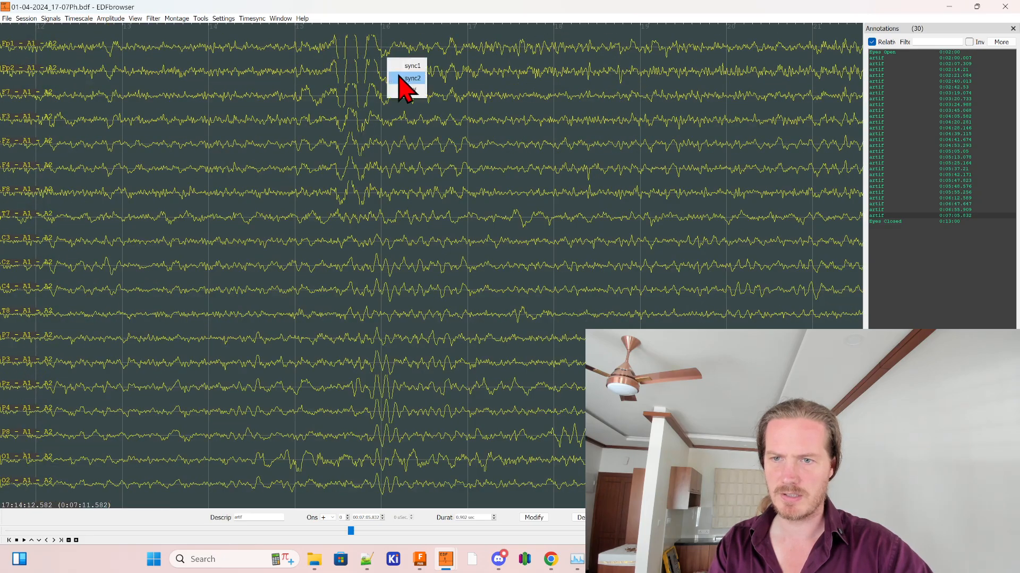
left_click(404, 98)
- Mark the frontal deflection at about 0:07:57.9 for 0.78 sec and the Fp1 noise at 0:07:56.3 for 0.69 sec as artif
scroll(349, 105, "down", 14)
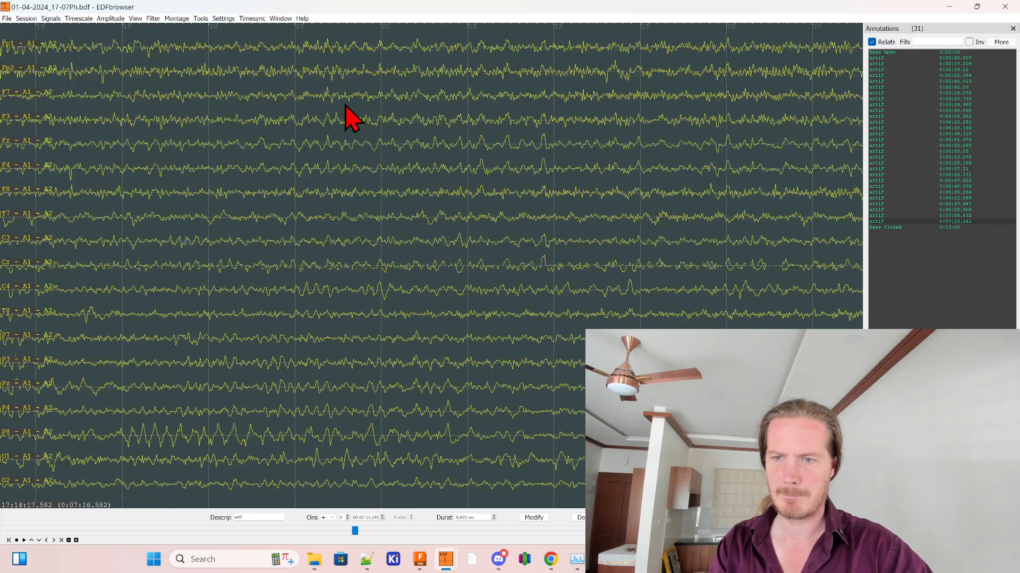
scroll(351, 115, "down", 20)
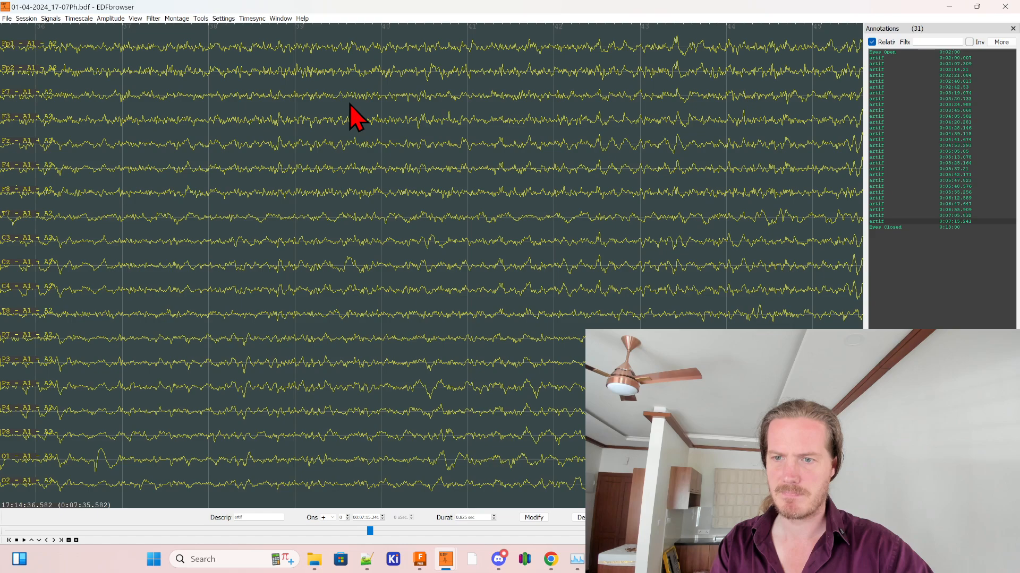
scroll(351, 116, "down", 8)
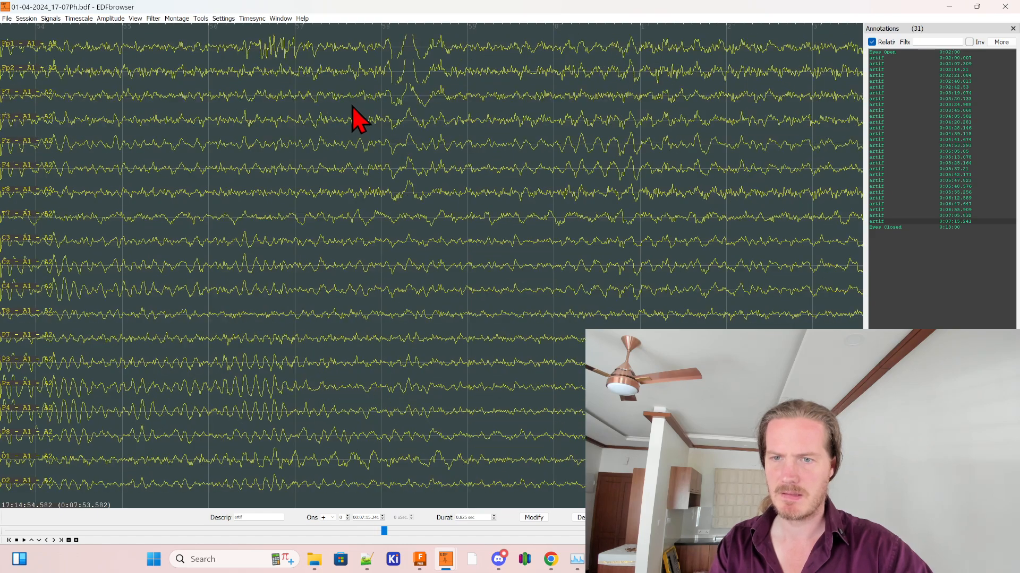
left_click_drag(440, 64, 440, 64)
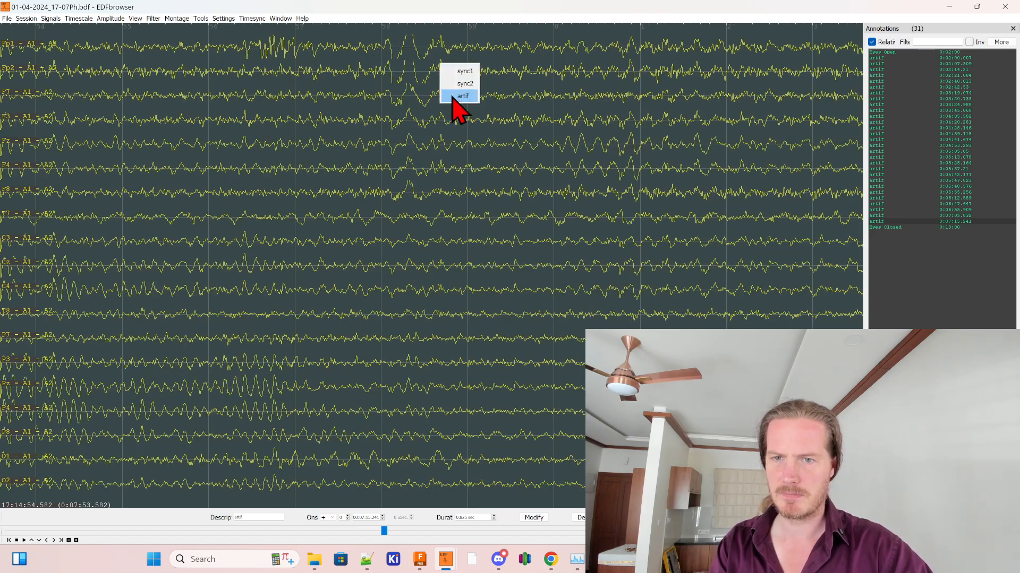
left_click(453, 98)
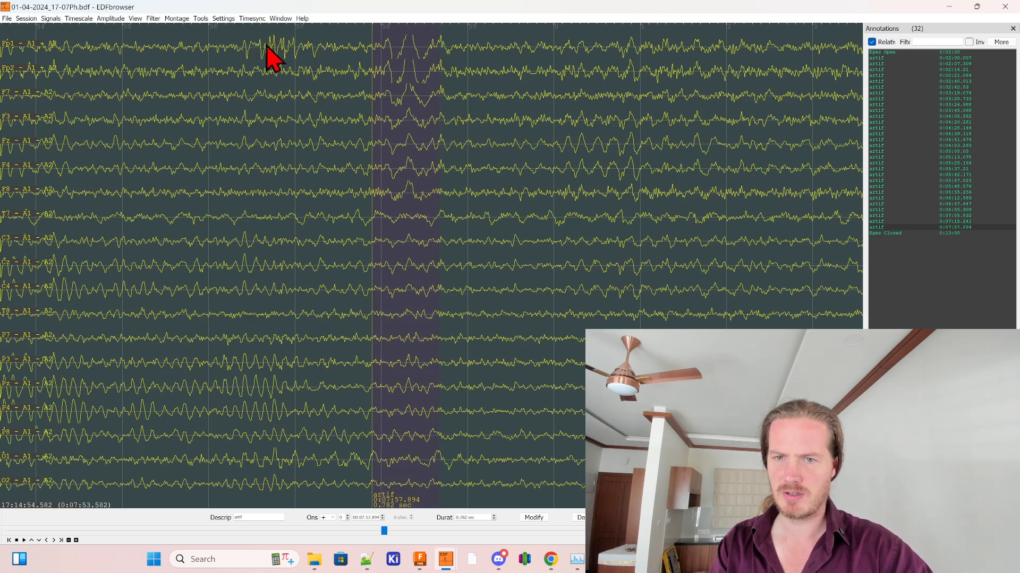
left_click_drag(238, 38, 295, 50)
left_click(317, 86)
- Mark the next two frontal artifacts as artif at about 0:08:12.7 and 0:08:16.2
scroll(314, 101, "down", 9)
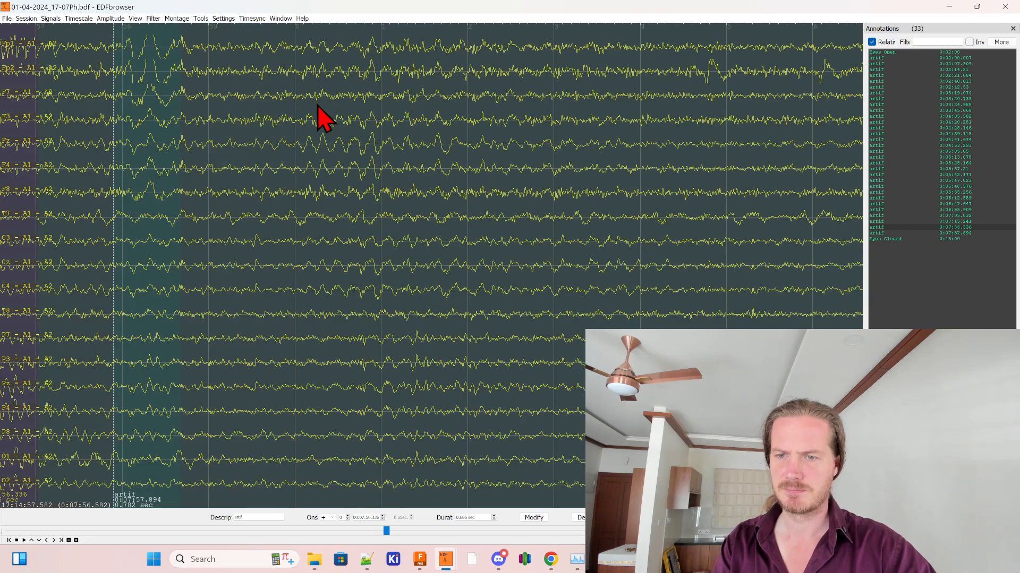
scroll(323, 113, "down", 7)
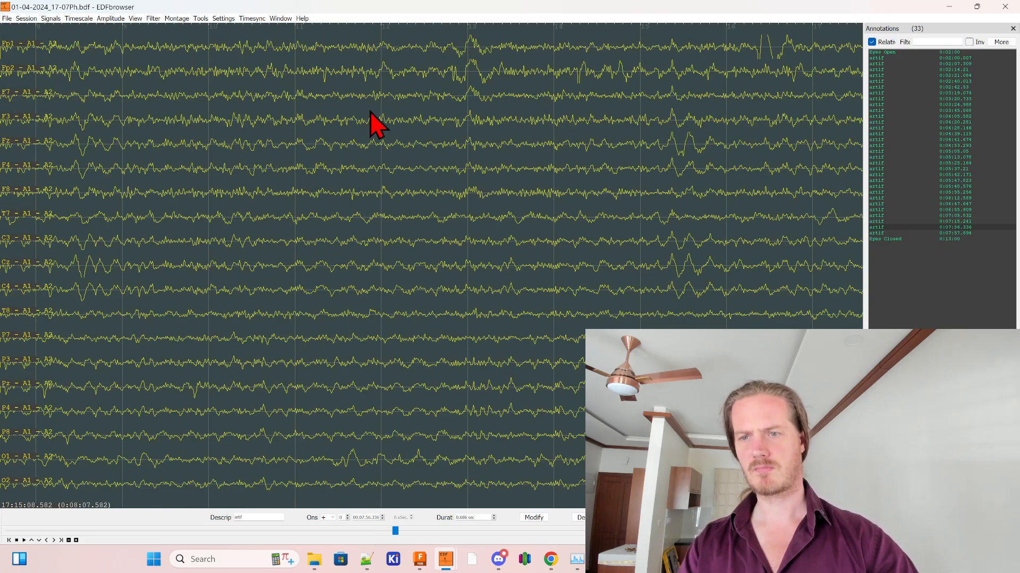
mouse_move(269, 39)
left_mouse_down()
mouse_move(320, 62)
mouse_move(355, 54)
mouse_move(445, 69)
left_mouse_up()
left_click(341, 85)
scroll(330, 47, "down", 3)
left_click(379, 84)
- Mark artif annotations on the following artifacts at about 0:08:19.7 and 0:08:25.0
scroll(408, 96, "down", 2)
left_click(458, 93)
scroll(398, 119, "down", 3)
scroll(399, 125, "down", 3)
left_click_drag(381, 47, 441, 68)
left_click(454, 91)
- Check the recording after 0:08:25 and mark the next artifact as artif at about 0:08:45.1 for 0.79 sec
scroll(372, 133, "down", 4)
scroll(361, 135, "down", 14)
scroll(361, 133, "down", 3)
left_click_drag(374, 58, 375, 59)
left_click(392, 90)
- Check the recording after 0:08:46 and mark the frontal deflection as artif at about 0:09:17.2 for 0.63 sec
scroll(325, 138, "down", 8)
scroll(330, 152, "down", 4)
scroll(319, 196, "down", 8)
scroll(334, 197, "down", 12)
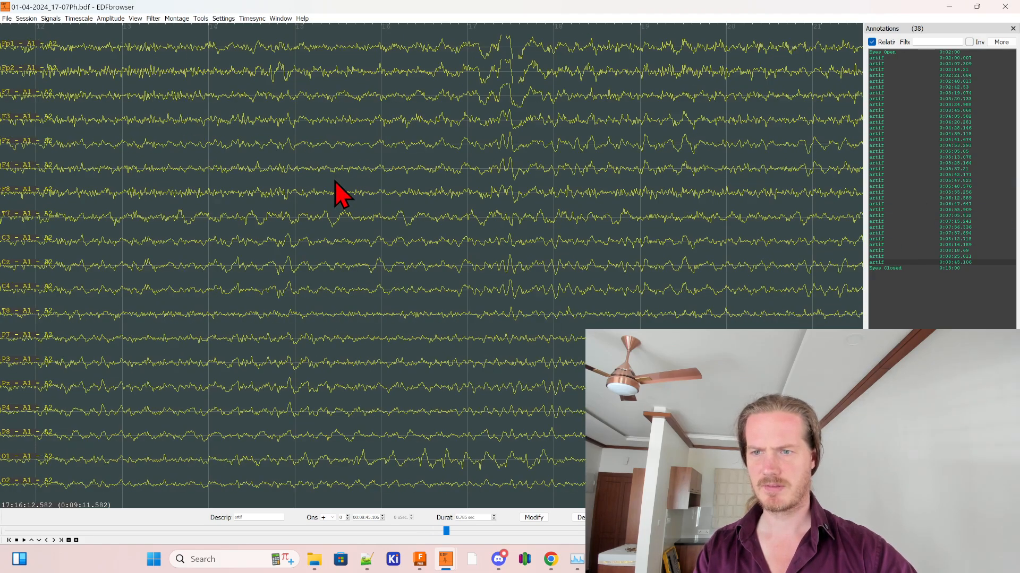
left_click_drag(314, 48, 370, 53)
left_click(366, 94)
- Mark the small frontal deflection as artif at about 0:09:34.3 for 0.56 sec
scroll(319, 149, "down", 4)
scroll(292, 173, "down", 14)
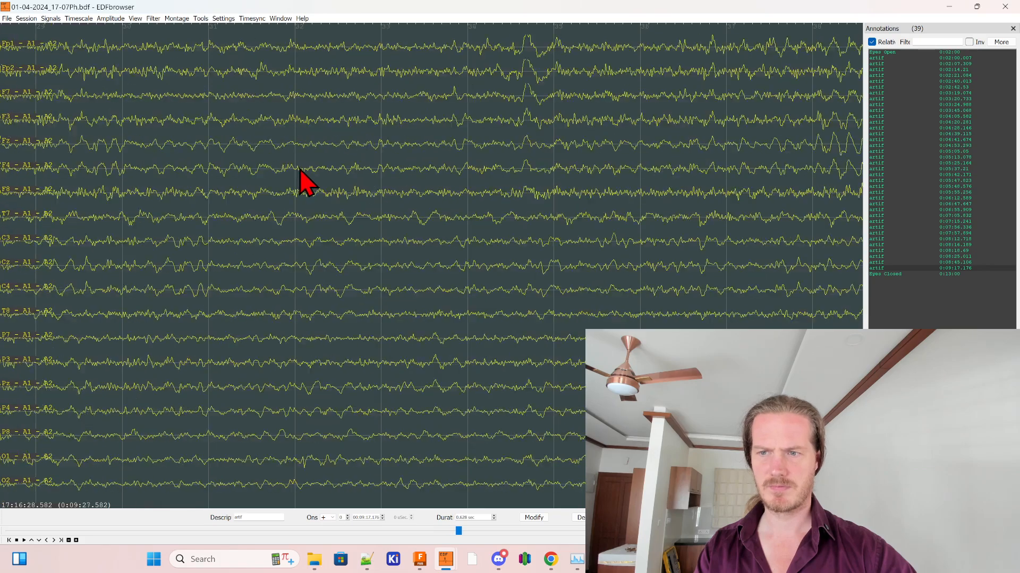
left_click_drag(240, 40, 288, 50)
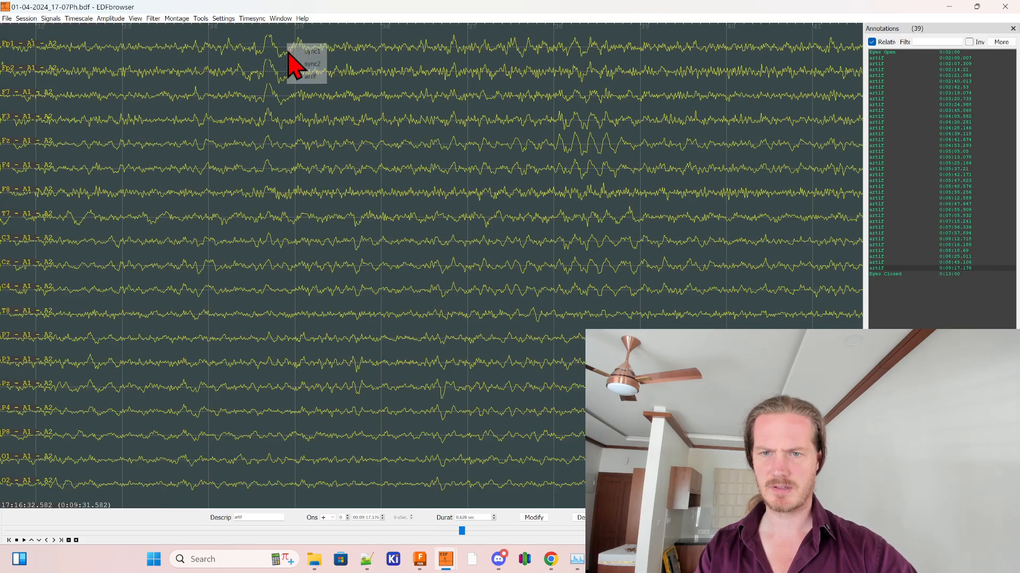
left_click(300, 77)
- Check the recording after 0:09:35 and mark the large frontal deflection as artif at about 0:10:09.0 for about 0.9 sec
scroll(297, 96, "down", 3)
scroll(301, 99, "up", 1)
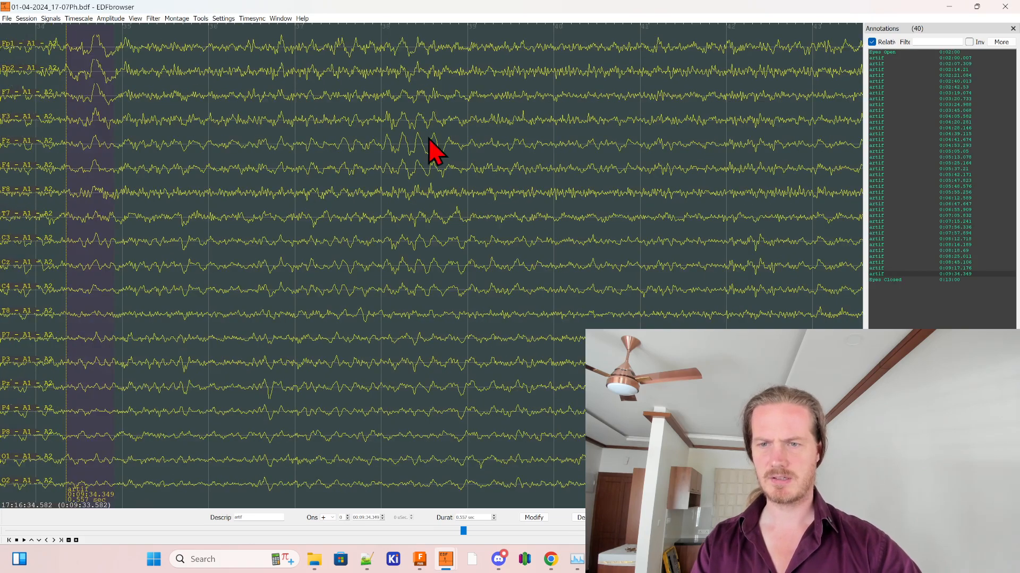
scroll(370, 151, "down", 12)
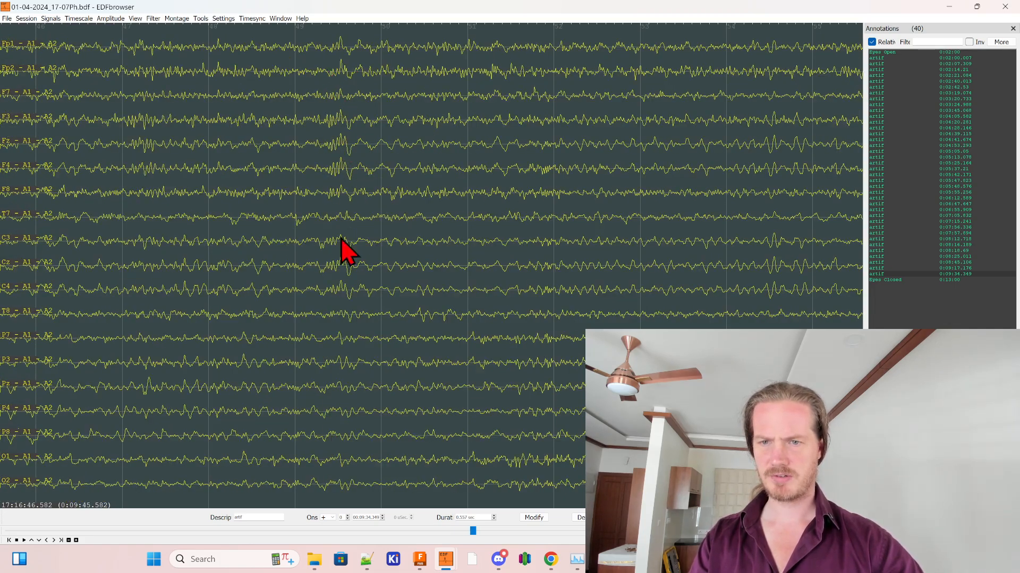
scroll(335, 186, "down", 8)
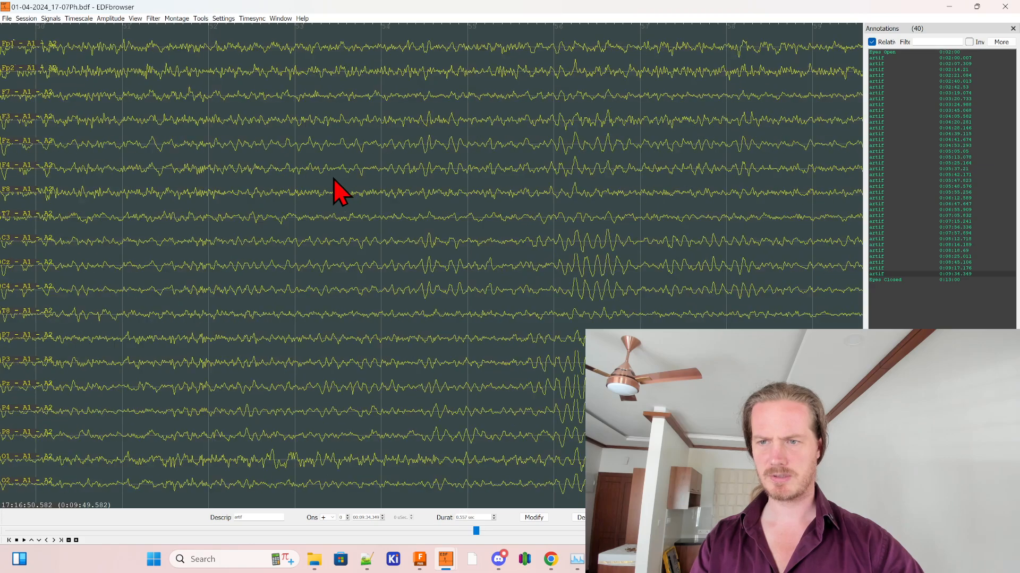
scroll(340, 191, "down", 12)
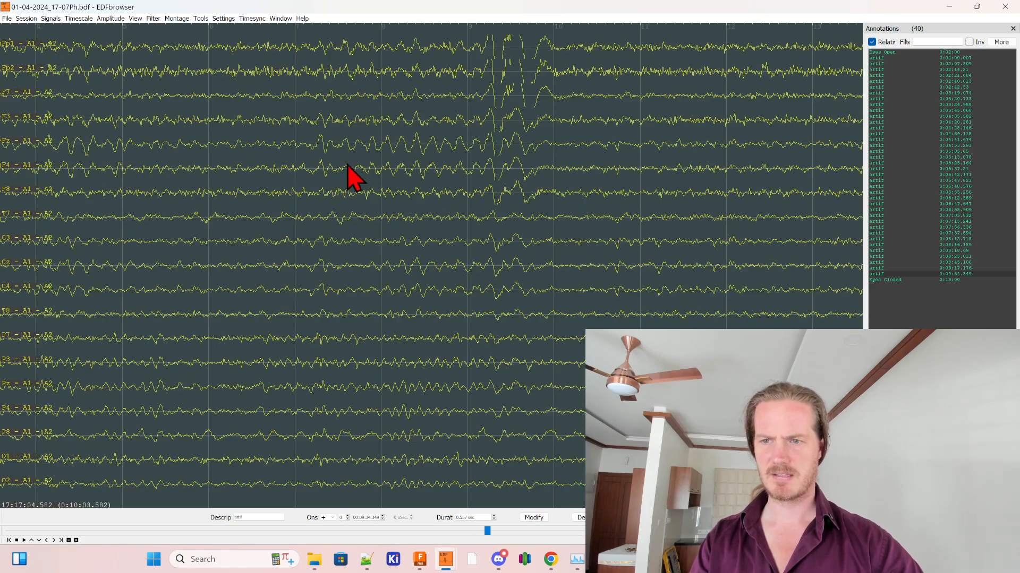
left_click_drag(313, 43, 379, 66)
left_click(405, 102)
- Mark artif annotations on the next two frontal deflections at about 0:10:15.1 and 0:10:32.0
scroll(357, 220, "down", 7)
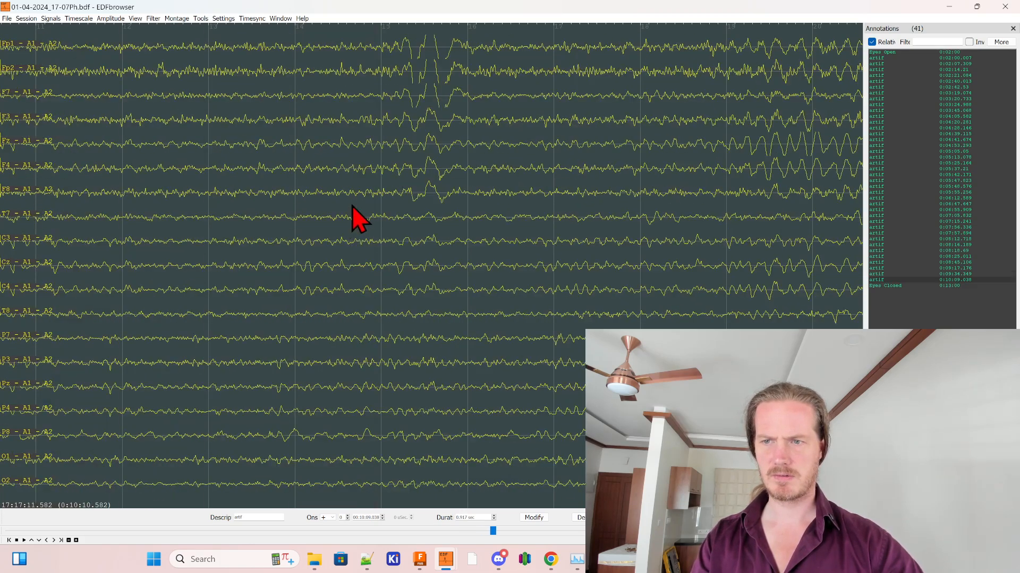
left_click_drag(220, 41, 292, 80)
left_click(319, 114)
scroll(313, 167, "down", 2)
scroll(319, 175, "down", 13)
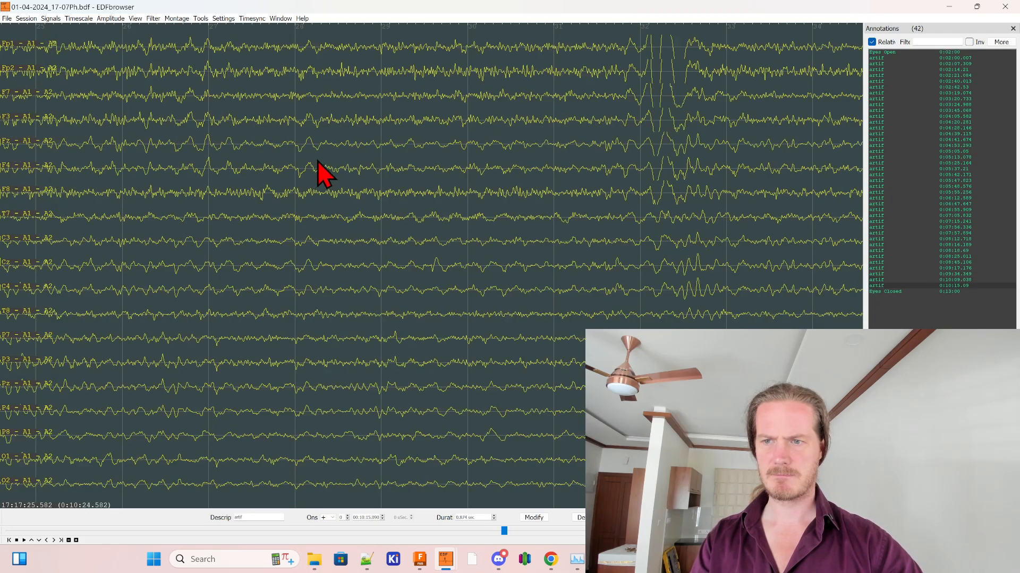
left_click_drag(436, 51, 450, 53)
left_click(465, 90)
- Check the recording after 0:10:33 and mark the next artifact as artif at about 0:10:57.3 for 1.09 sec
scroll(364, 146, "down", 5)
scroll(364, 146, "down", 20)
left_click_drag(323, 40, 416, 53)
left_click(430, 88)
- Mark the whole series of large frontal deflections as one artif at about 0:11:26.9 for 2.09 sec
scroll(345, 123, "down", 20)
scroll(338, 119, "down", 9)
scroll(307, 61, "down", 1)
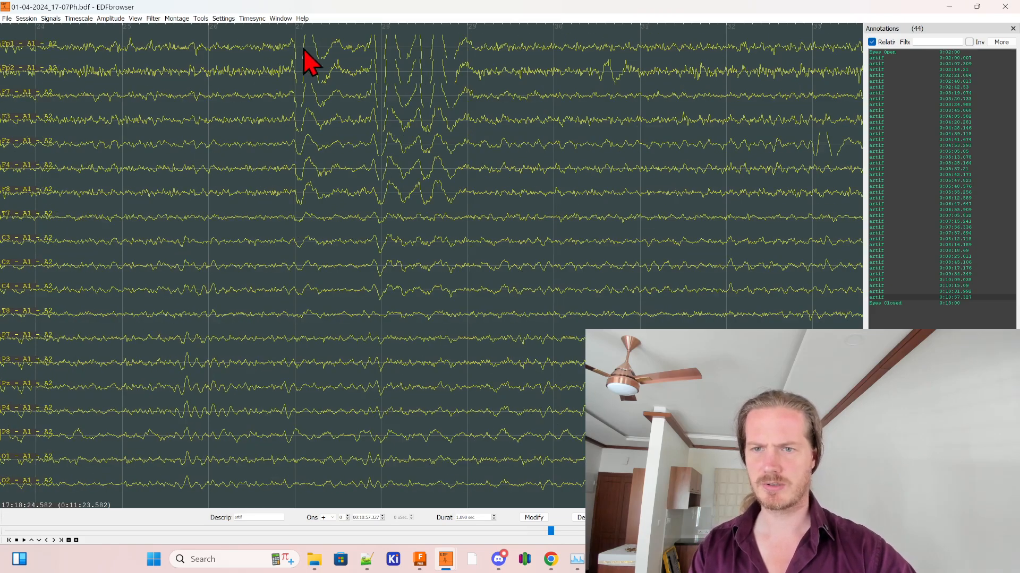
right_click(465, 68)
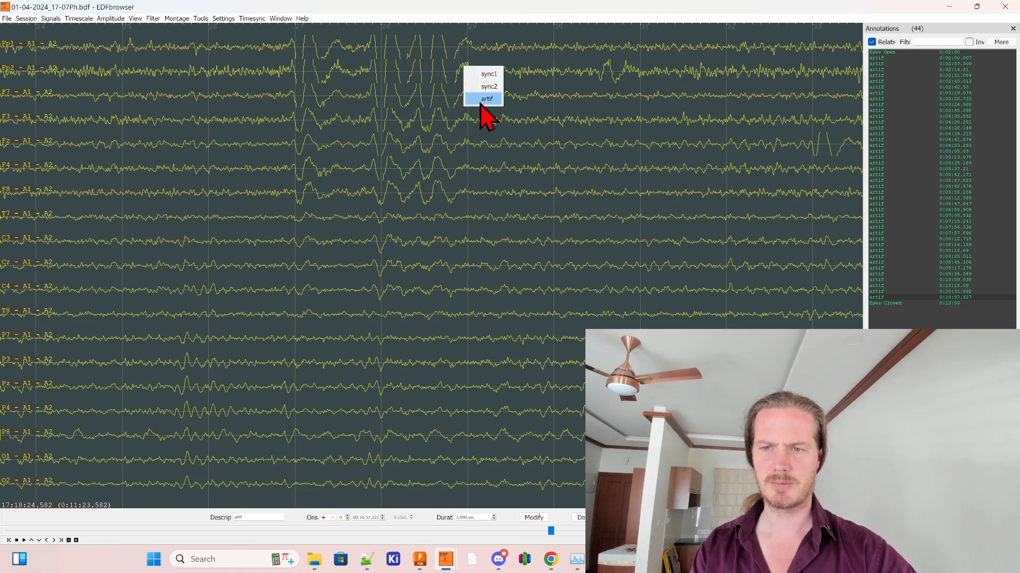
left_click(483, 100)
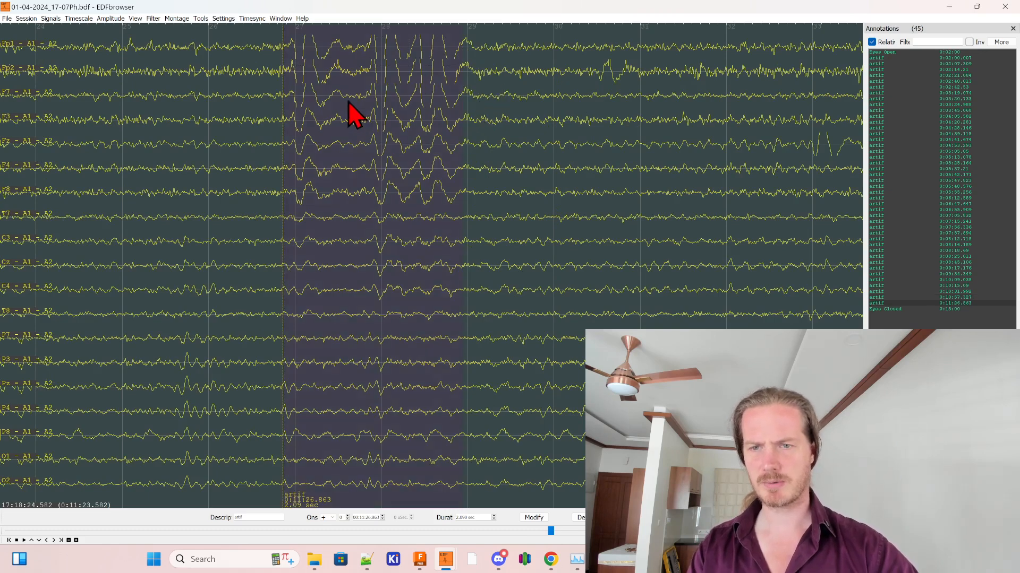
- Review the signal around the marked series and mark the next frontal deflection as artif at about 0:11:35.0 for 0.66 sec
scroll(410, 107, "down", 4)
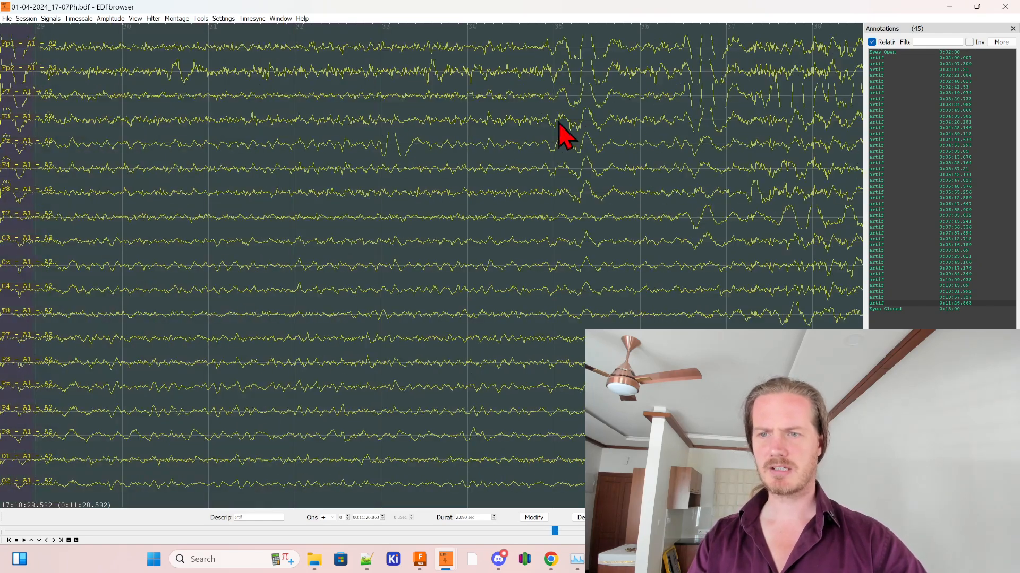
scroll(494, 113, "up", 1)
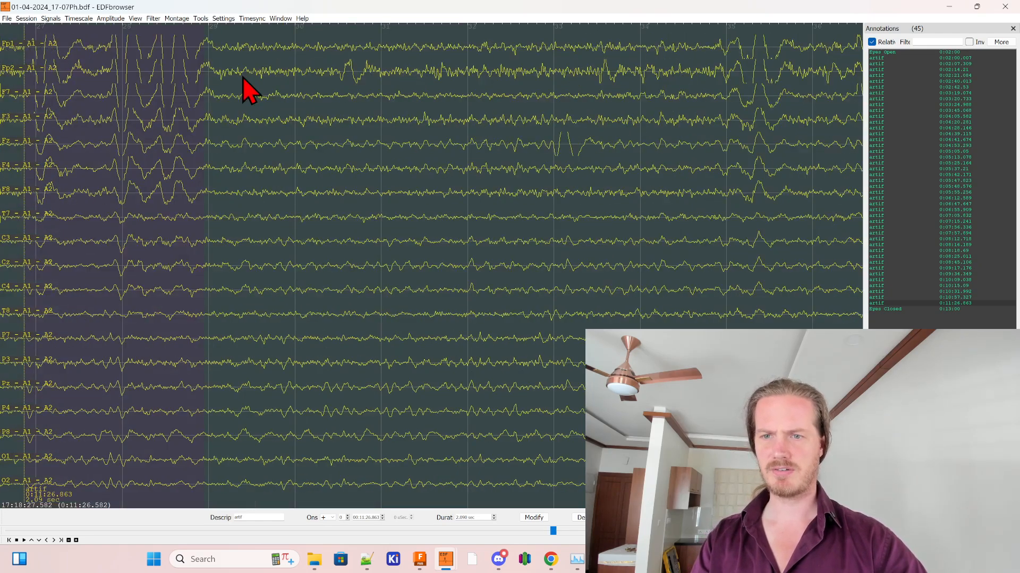
scroll(378, 107, "up", 1)
scroll(345, 129, "up", 1)
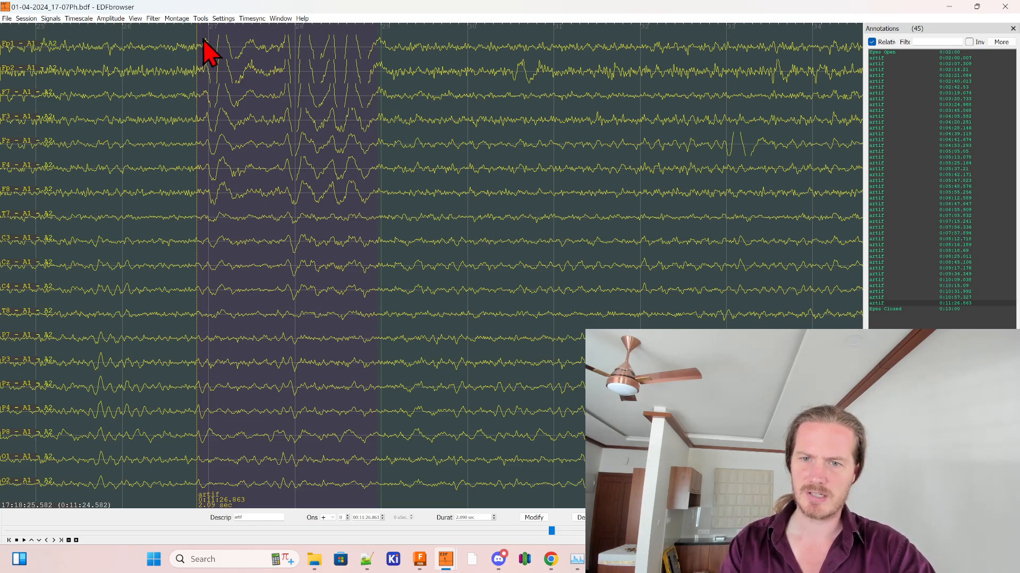
scroll(329, 82, "down", 7)
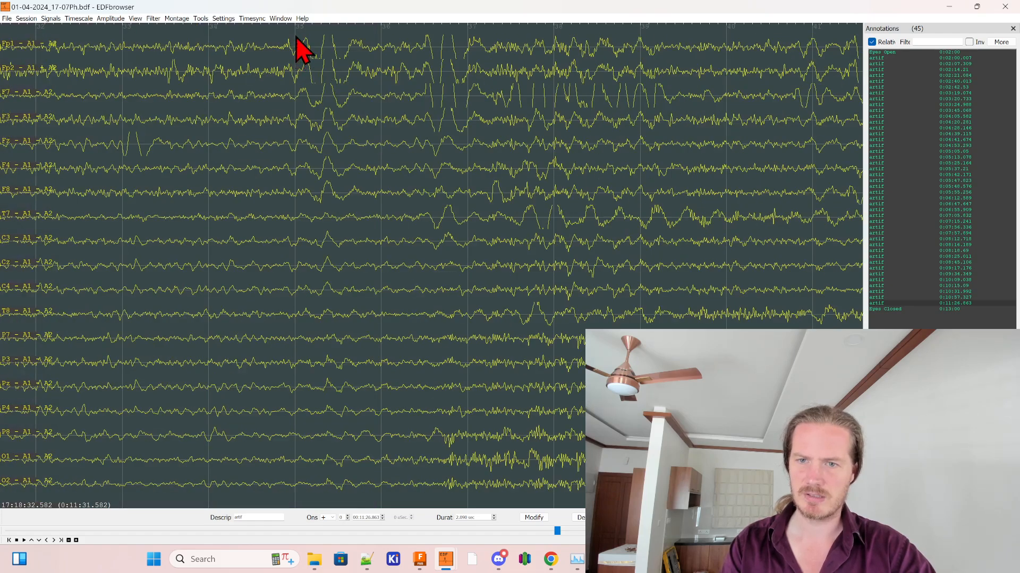
left_click_drag(304, 39, 353, 53)
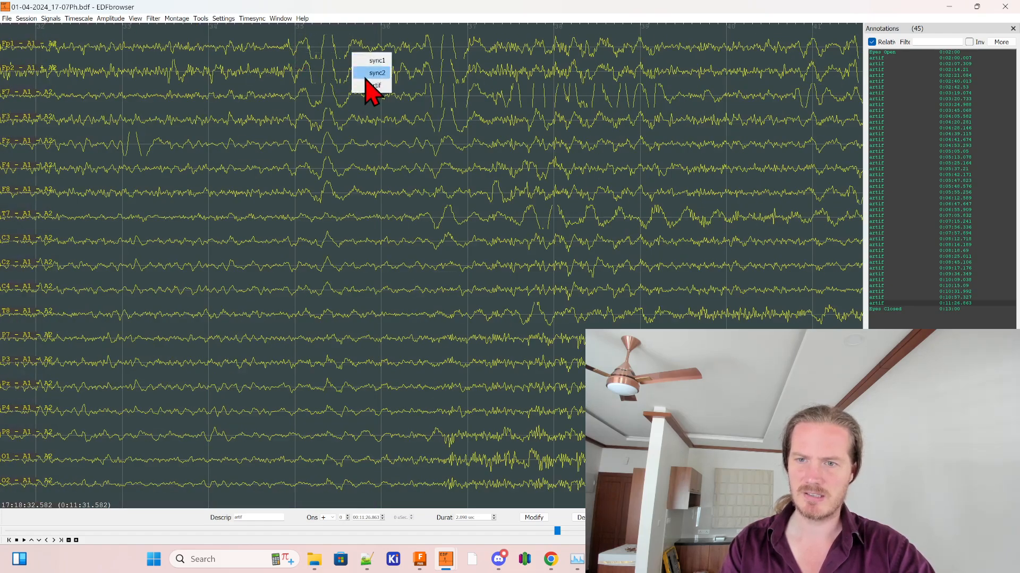
left_click(367, 85)
- Mark the two following long stretches as artif, at about 0:11:36.3 for 3.13 sec and about 0:11:40.6 for 3.96 sec
scroll(364, 100, "down", 2)
left_click_drag(235, 38, 505, 87)
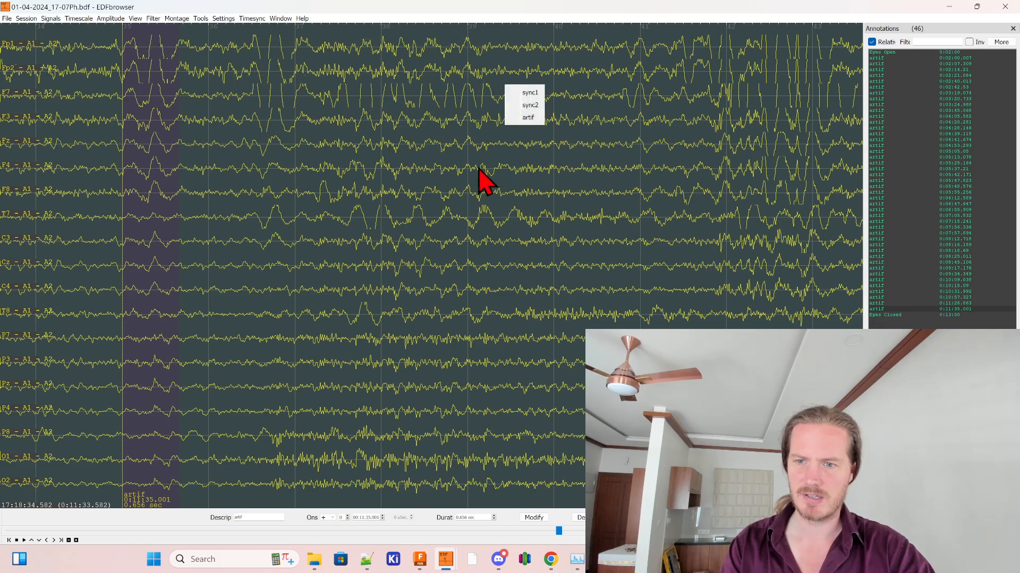
left_click(526, 119)
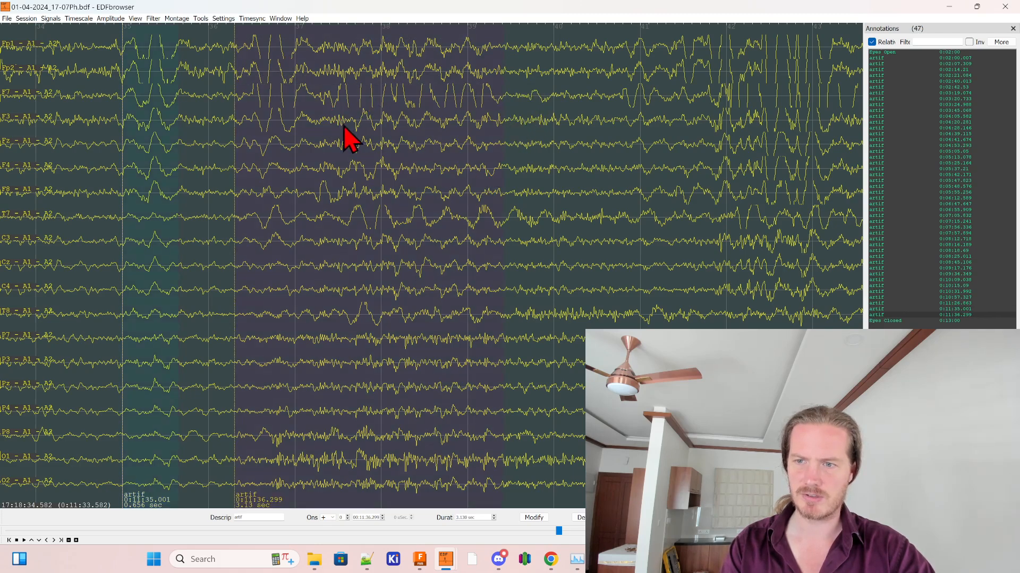
scroll(344, 126, "down", 4)
left_click_drag(258, 38, 603, 85)
left_click(616, 113)
- Mark the stretch of high-frequency muscle noise in T8 as artif at about 0:11:43.7 for 6.35 sec
scroll(514, 173, "down", 5)
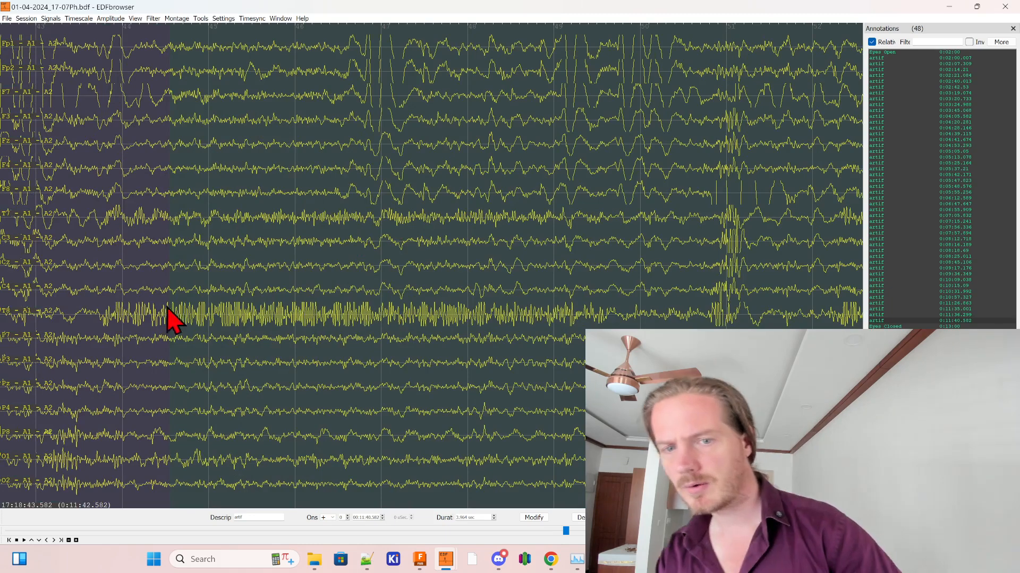
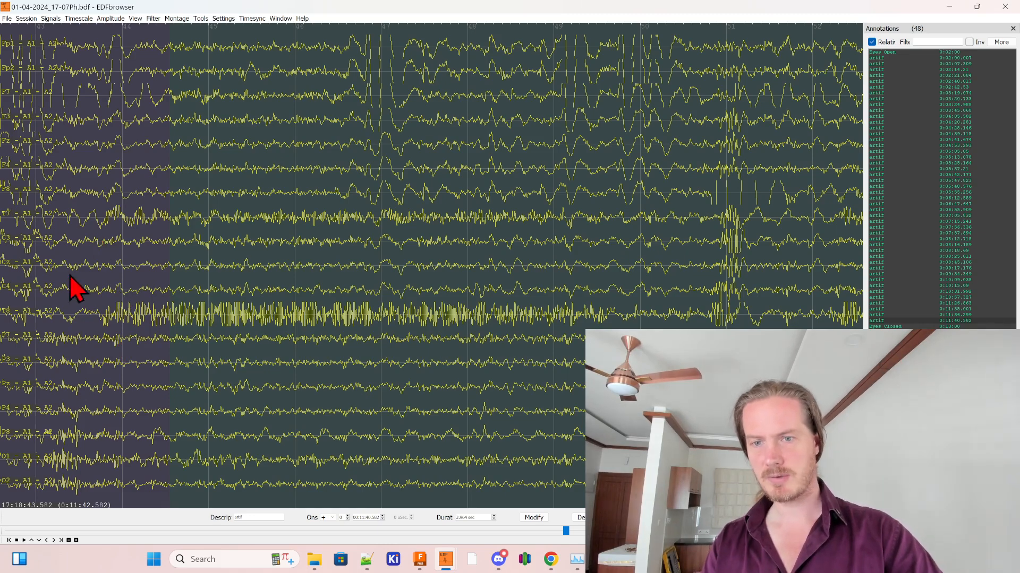
scroll(343, 305, "up", 4)
scroll(344, 304, "down", 2)
scroll(664, 312, "down", 2)
scroll(664, 311, "up", 1)
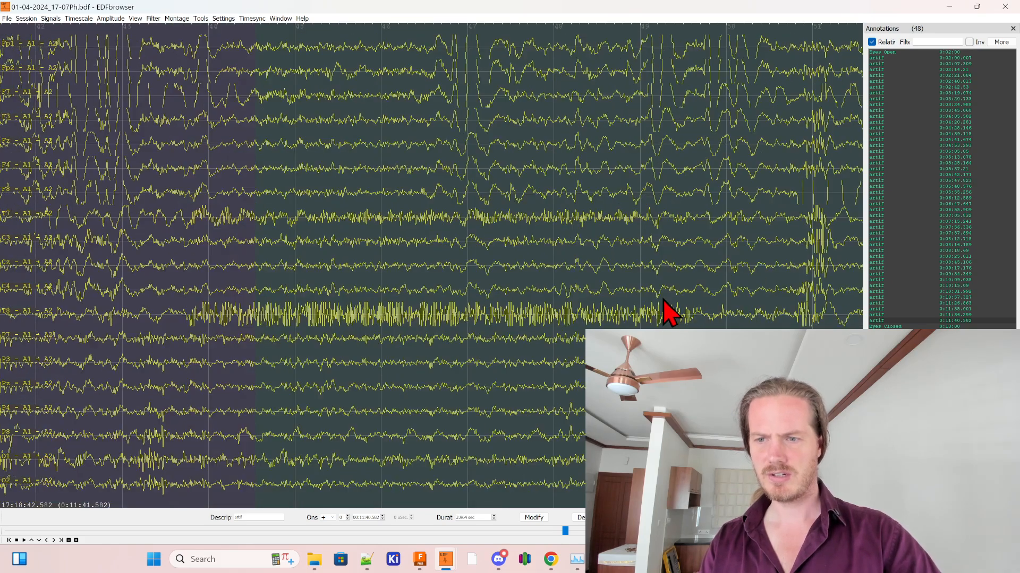
left_click_drag(185, 184, 733, 256)
left_click(745, 271)
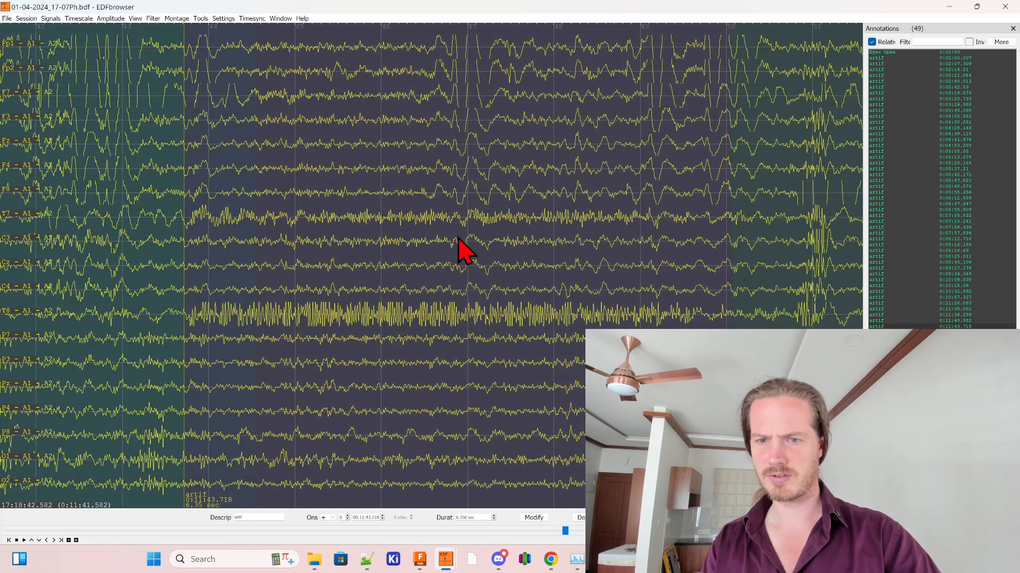
- Mark the noisy stretch directly after the T8 muscle noise as artif at about 0:11:50.0 for 5.17 sec
scroll(353, 215, "down", 1)
scroll(297, 220, "down", 2)
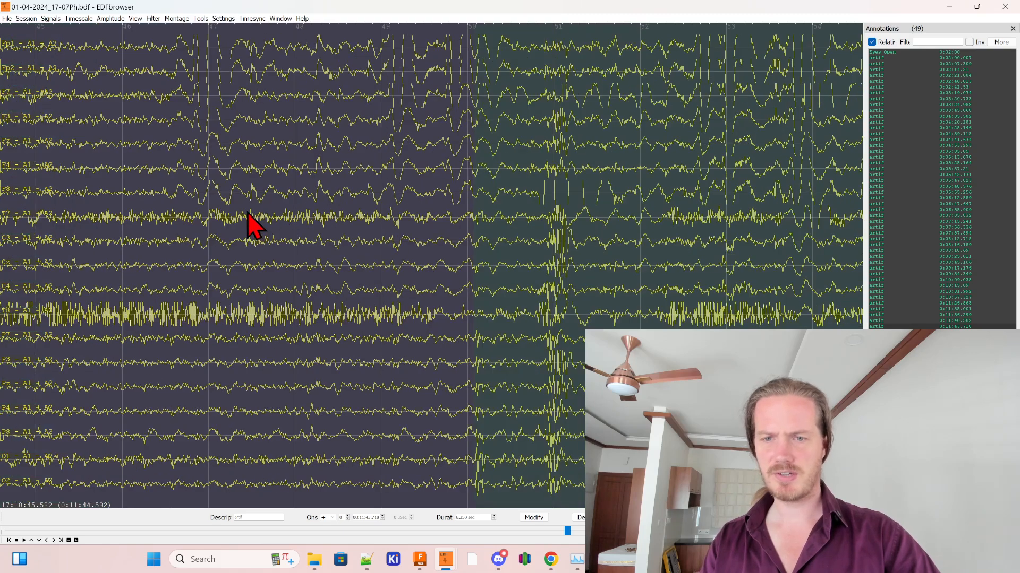
scroll(260, 219, "down", 1)
scroll(359, 151, "down", 1)
mouse_move(292, 145)
left_mouse_down()
mouse_move(322, 156)
mouse_move(739, 170)
left_mouse_up()
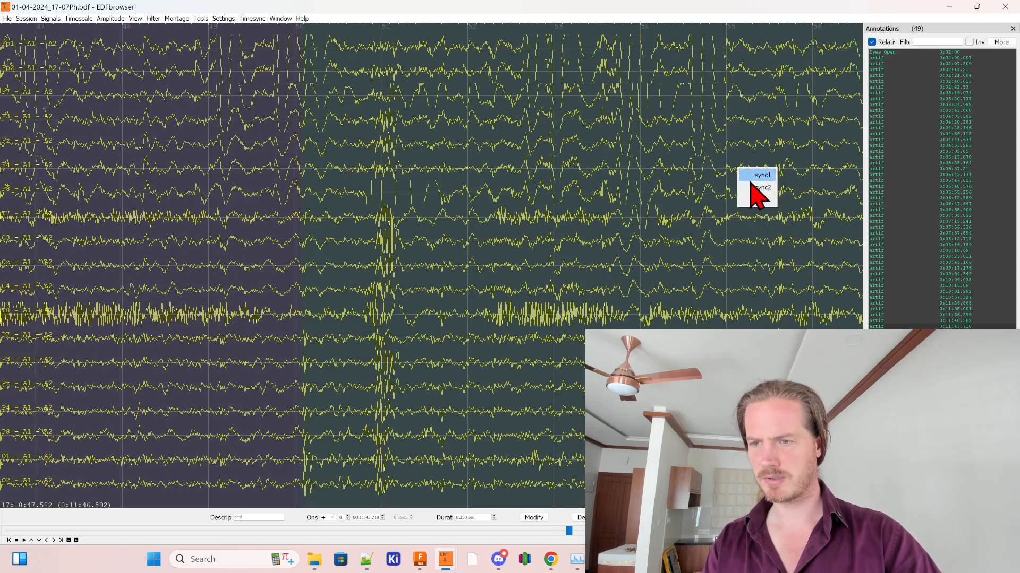
left_click(763, 206)
- Mark the remaining noisy end of the Eyes Open segment as artif at about 0:11:55.0 for 5.28 sec
scroll(497, 191, "down", 1)
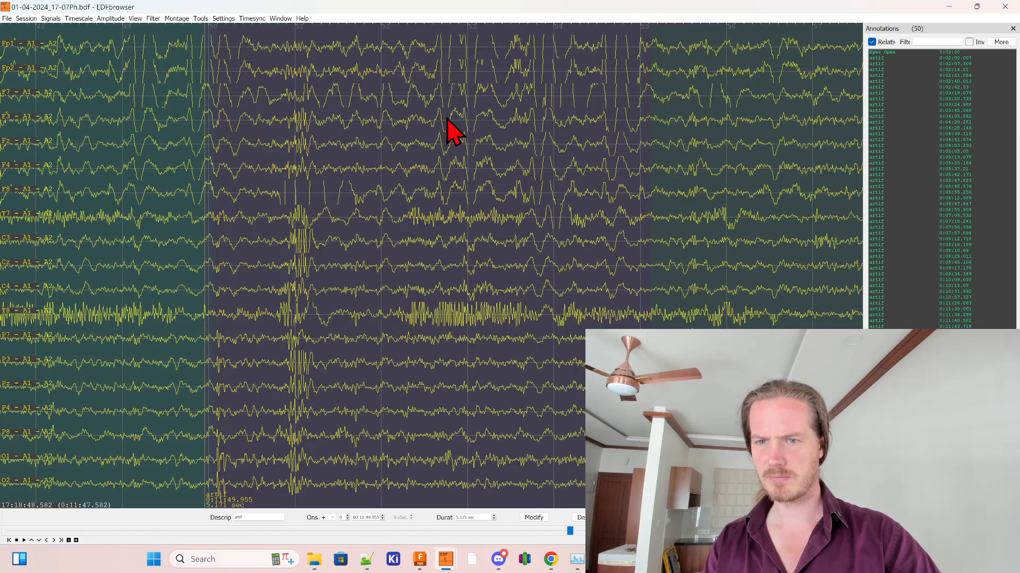
scroll(390, 140, "down", 1)
scroll(291, 177, "down", 2)
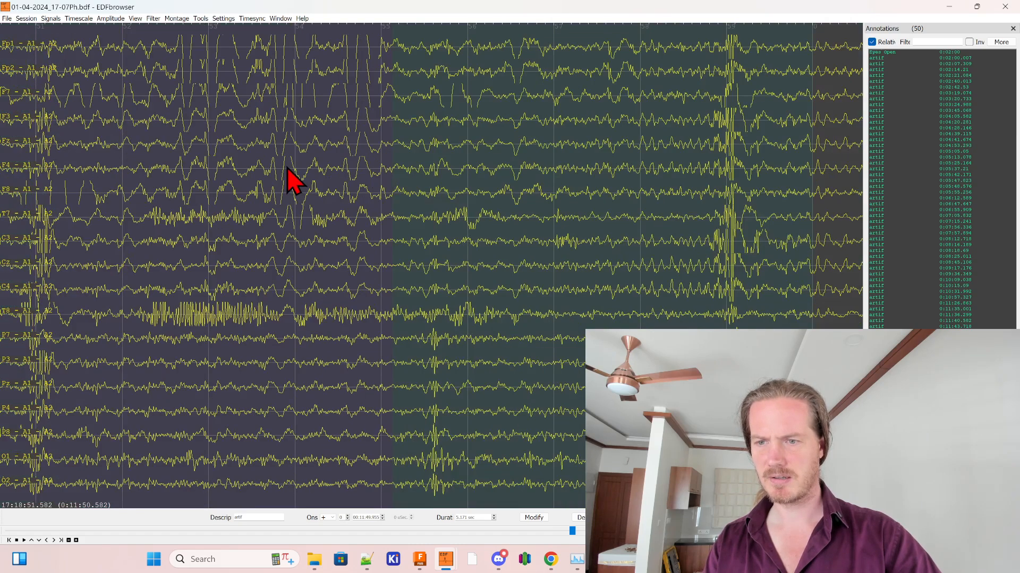
scroll(285, 169, "down", 2)
scroll(273, 165, "down", 1)
scroll(260, 168, "up", 1)
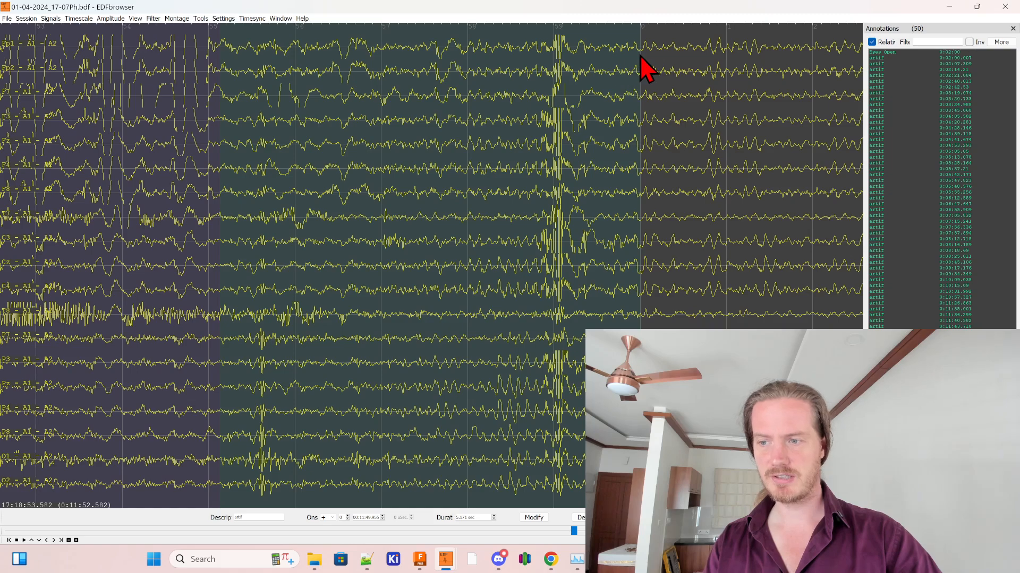
scroll(425, 132, "down", 1)
left_click_drag(112, 50, 560, 112)
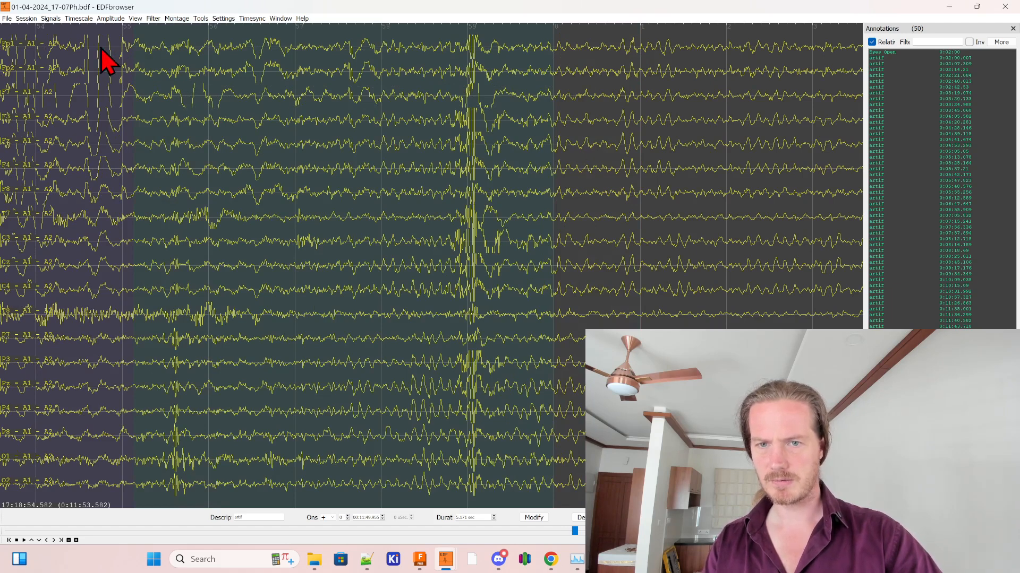
mouse_move(121, 51)
left_mouse_down()
mouse_move(615, 119)
mouse_move(579, 124)
left_mouse_up()
left_click(592, 145)
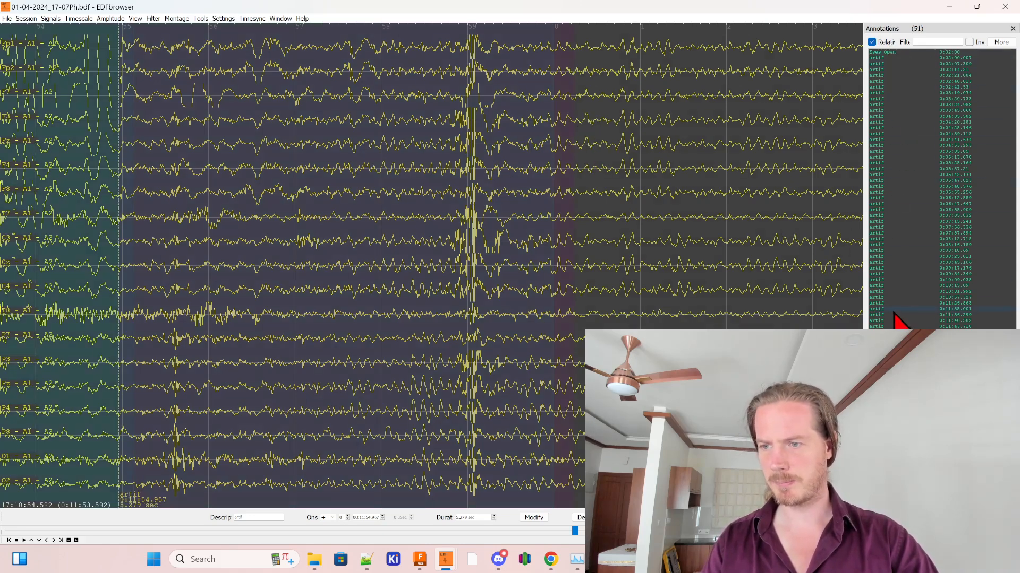
- Examine the signal between the end of the Eyes Open segment and the start of Eyes Closed at 0:13:00
scroll(575, 276, "down", 4)
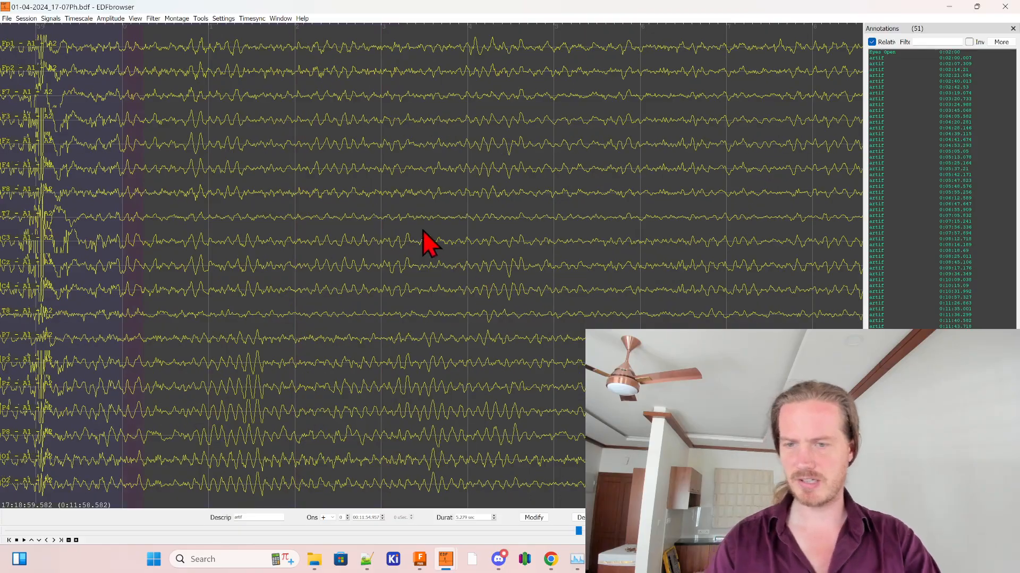
scroll(417, 229, "down", 6)
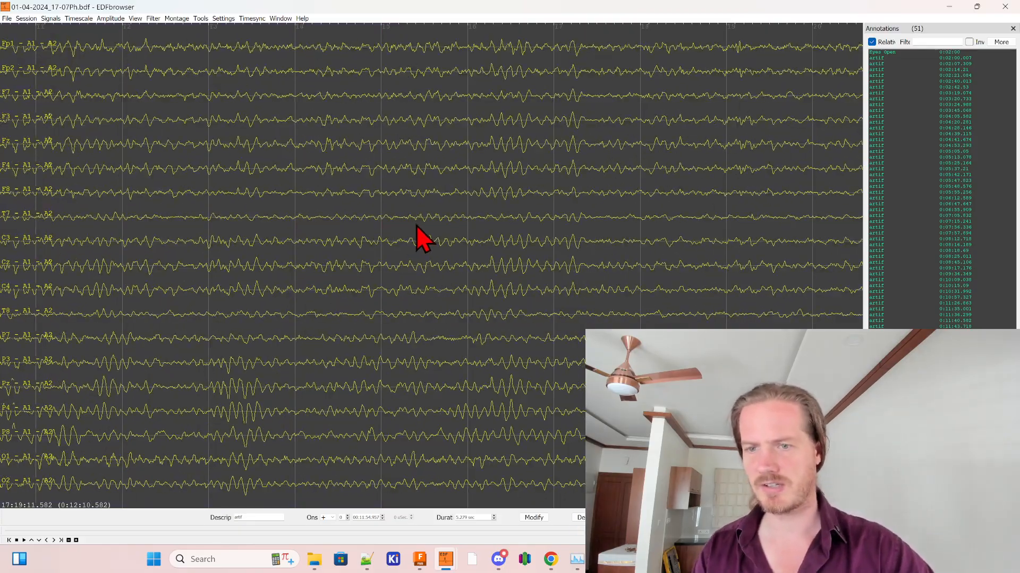
scroll(412, 239, "up", 6)
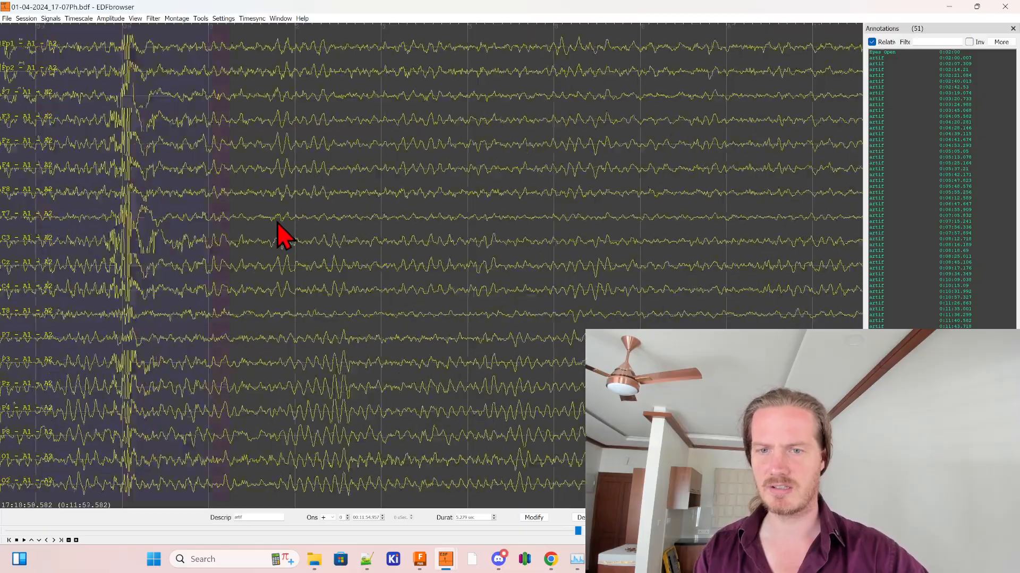
scroll(280, 235, "down", 13)
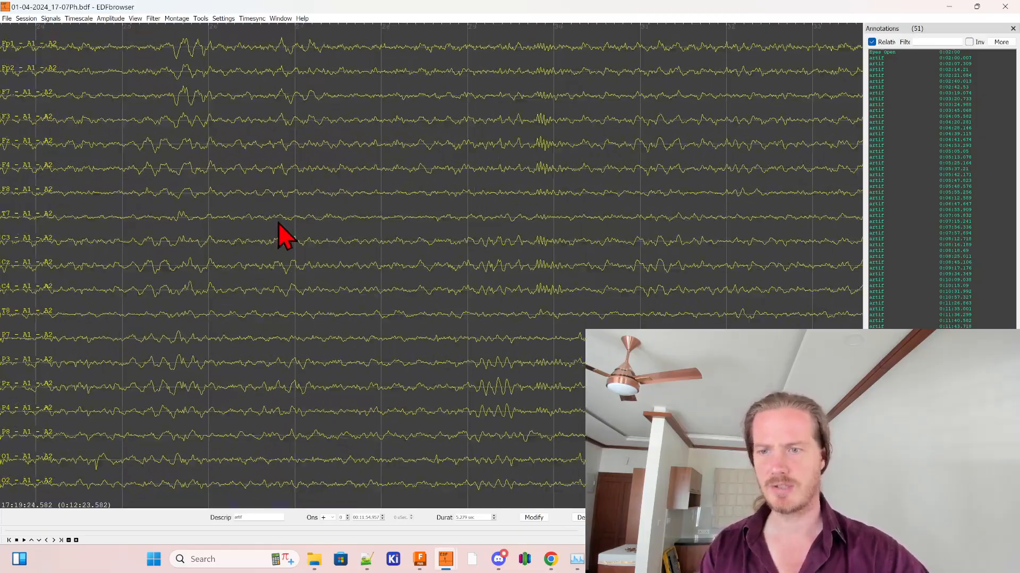
scroll(337, 229, "down", 10)
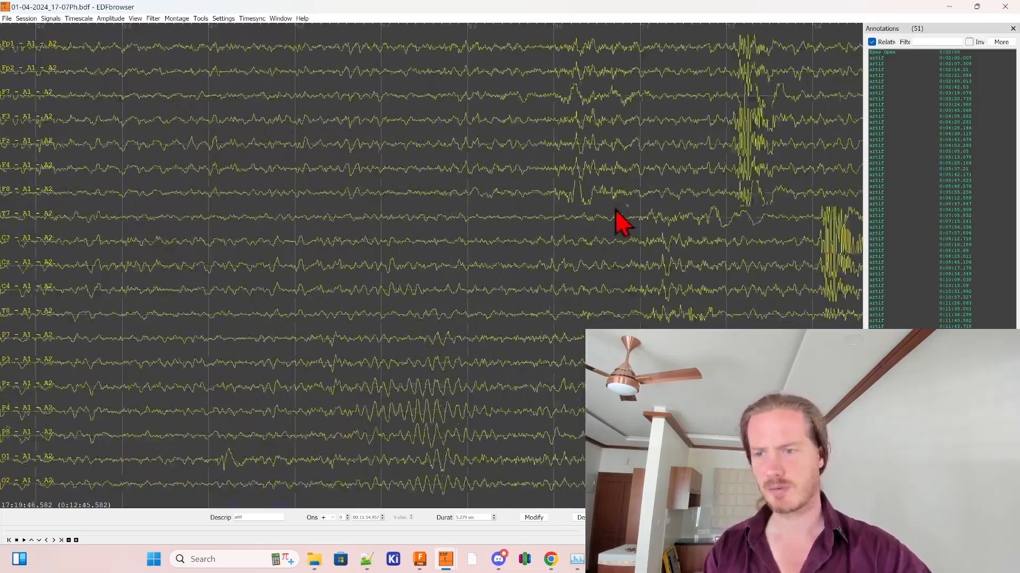
scroll(605, 218, "down", 2)
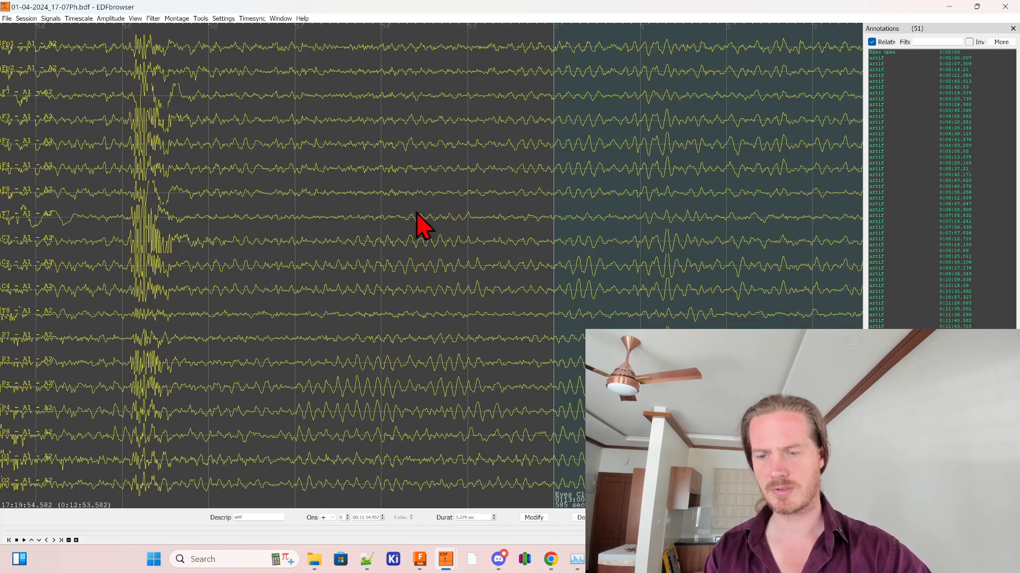
scroll(403, 181, "down", 1)
scroll(405, 193, "up", 3)
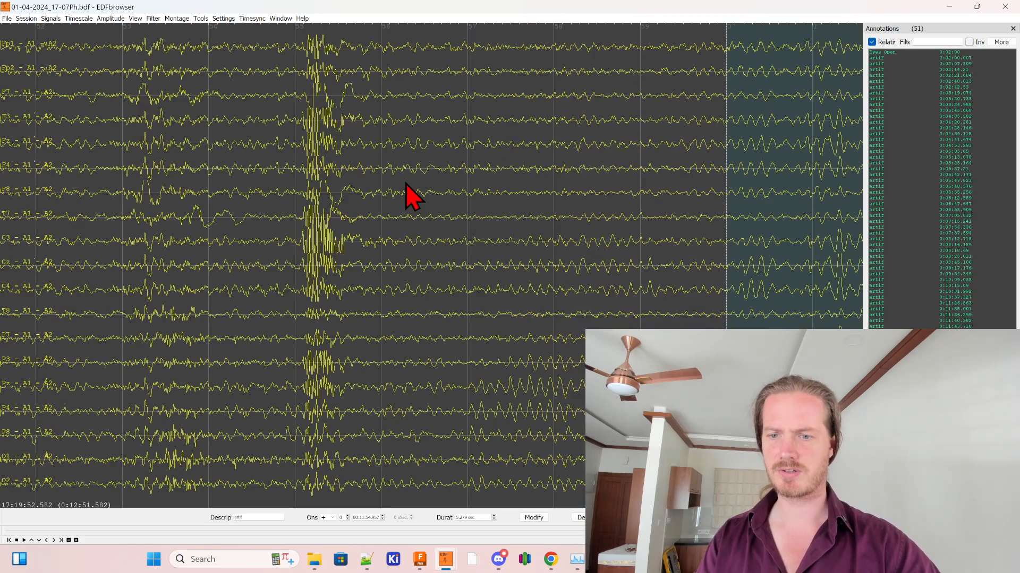
scroll(407, 189, "down", 4)
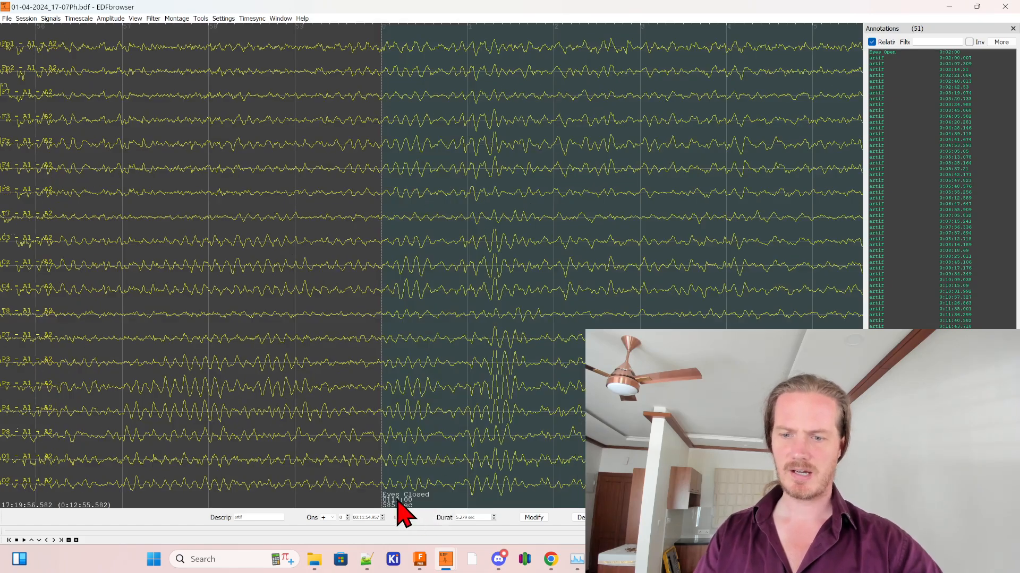
- Compare the strong noise bursts just before 0:13:00 with the signal at the start of the Eyes Closed segment
scroll(519, 375, "up", 4)
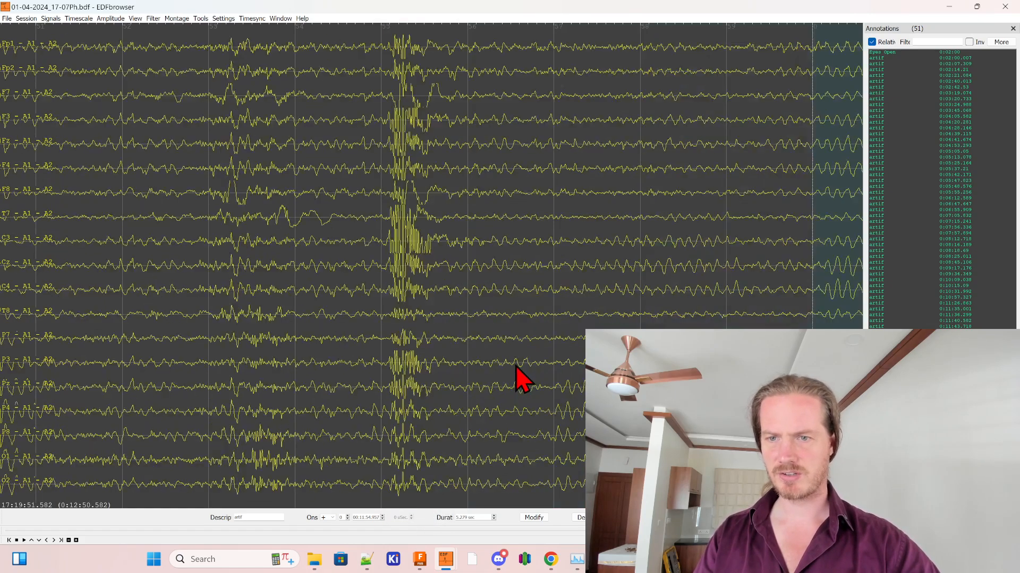
scroll(397, 315, "down", 5)
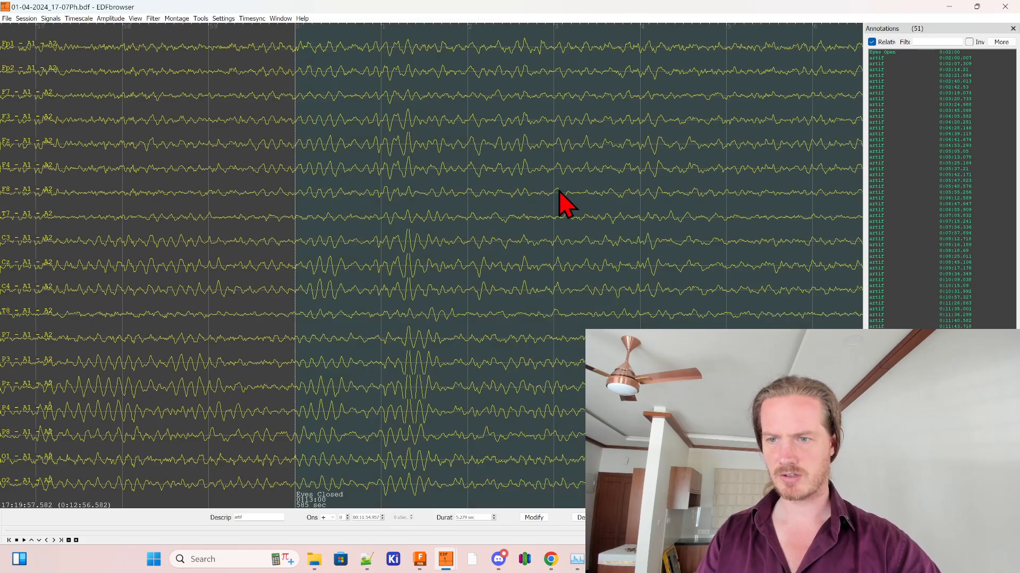
scroll(353, 273, "up", 6)
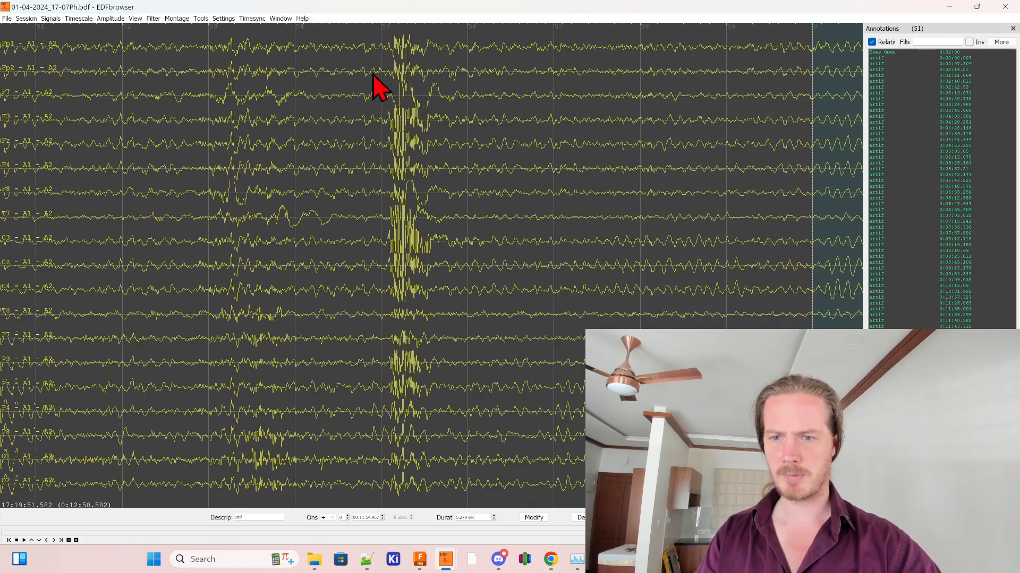
scroll(337, 211, "up", 4)
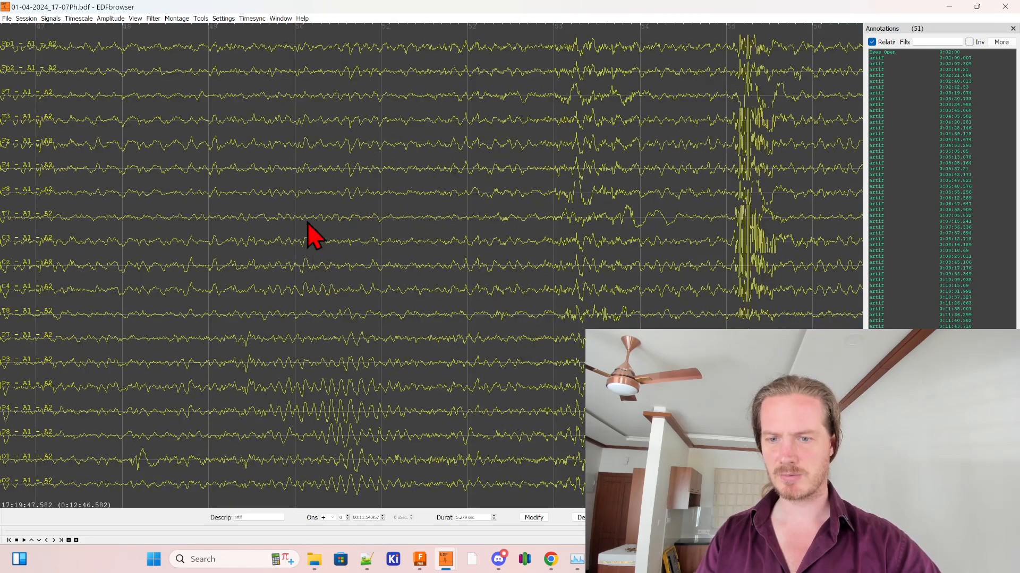
scroll(292, 168, "up", 4)
scroll(353, 109, "down", 7)
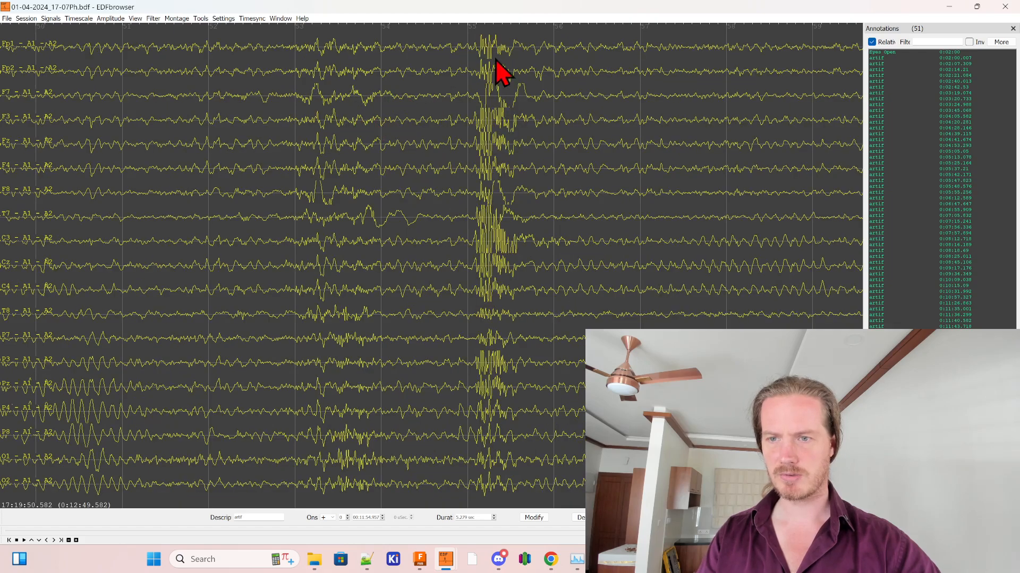
scroll(462, 152, "down", 3)
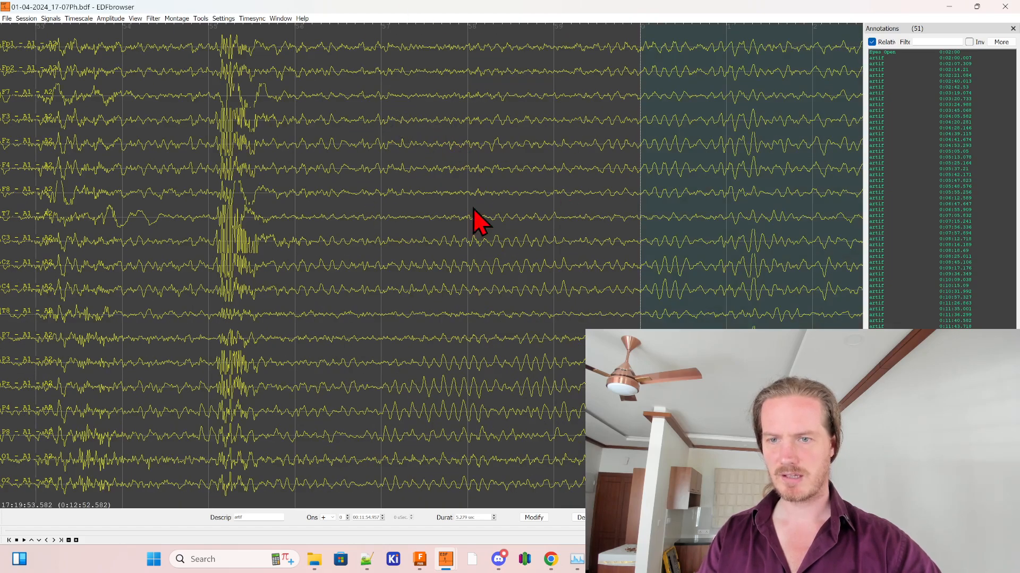
scroll(462, 143, "down", 4)
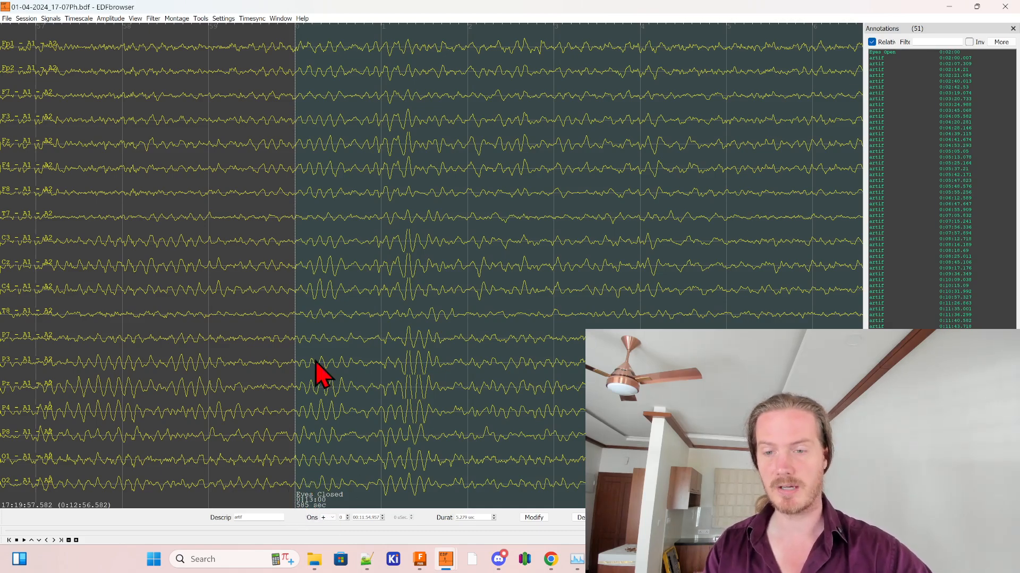
- Inspect all channels of the Eyes Closed segment for artifacts from 0:13:00 to about 0:14:36
scroll(391, 187, "down", 5)
scroll(392, 187, "down", 12)
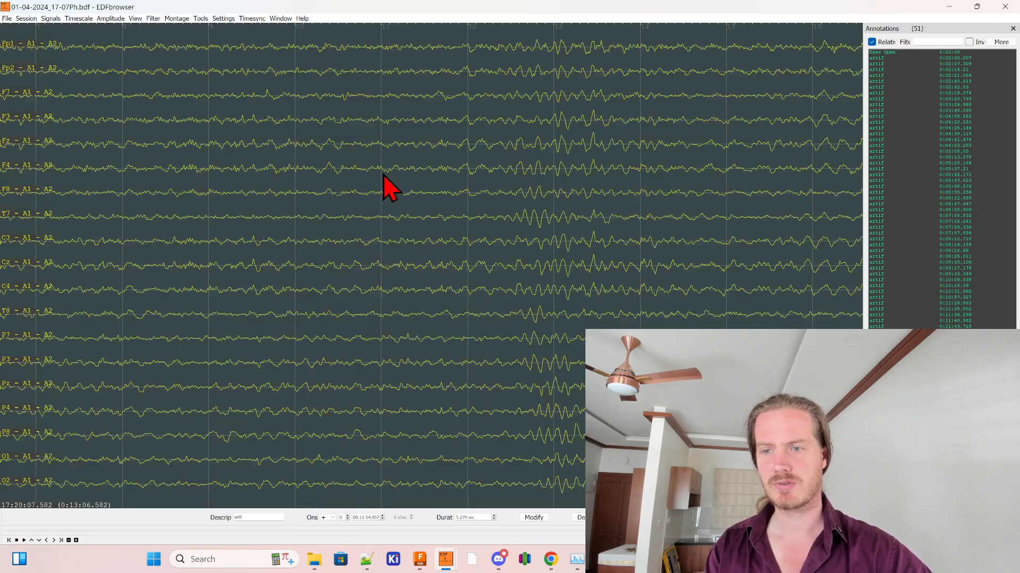
scroll(376, 194, "down", 10)
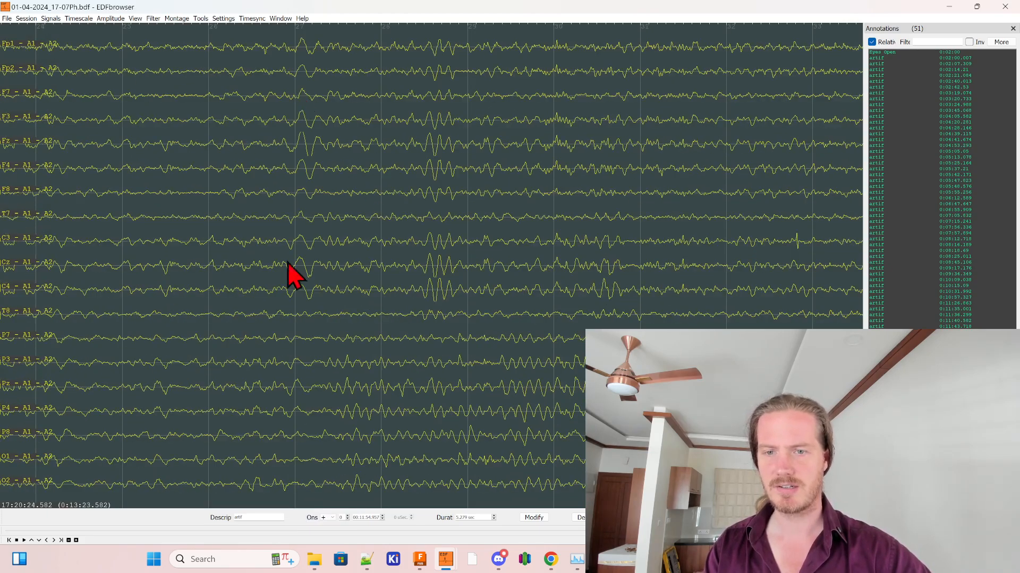
scroll(395, 207, "down", 7)
scroll(399, 211, "down", 18)
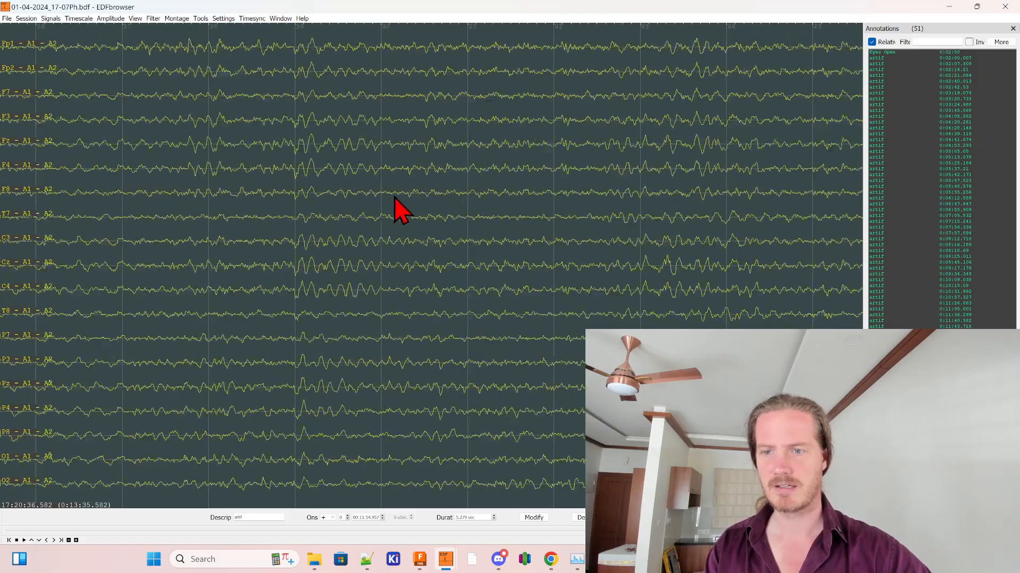
scroll(400, 208, "down", 19)
scroll(399, 207, "down", 8)
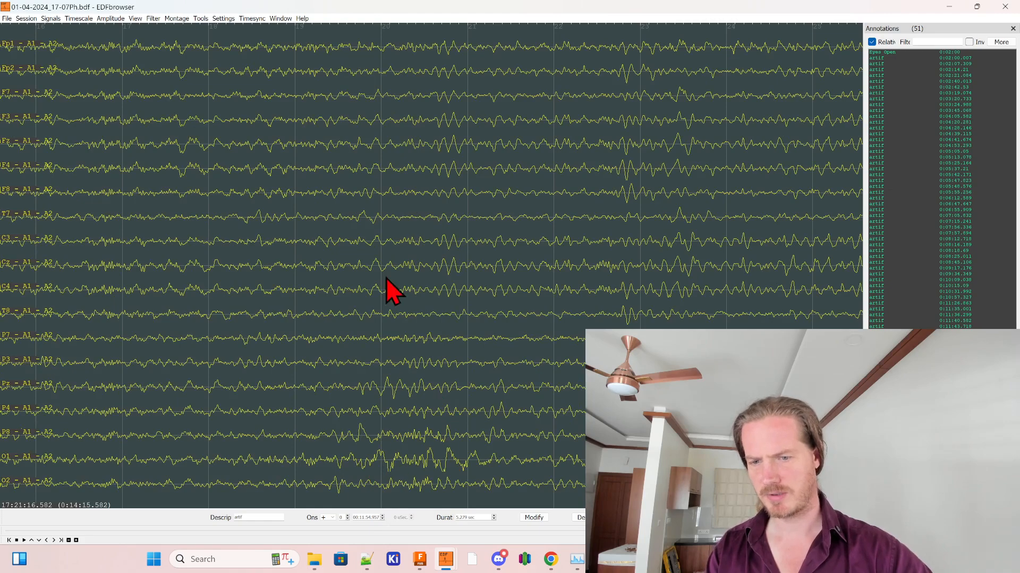
scroll(337, 247, "down", 5)
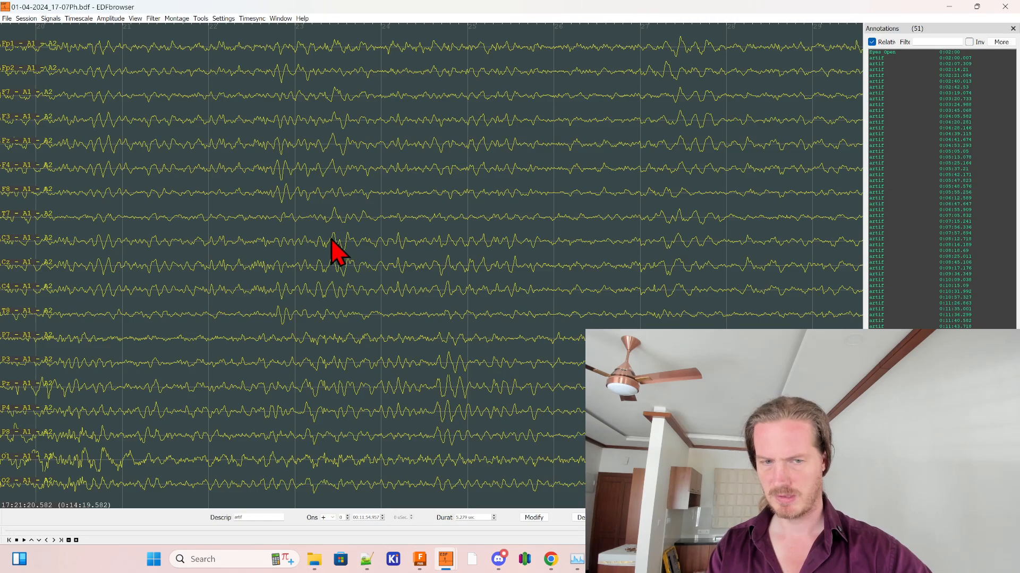
scroll(301, 208, "down", 2)
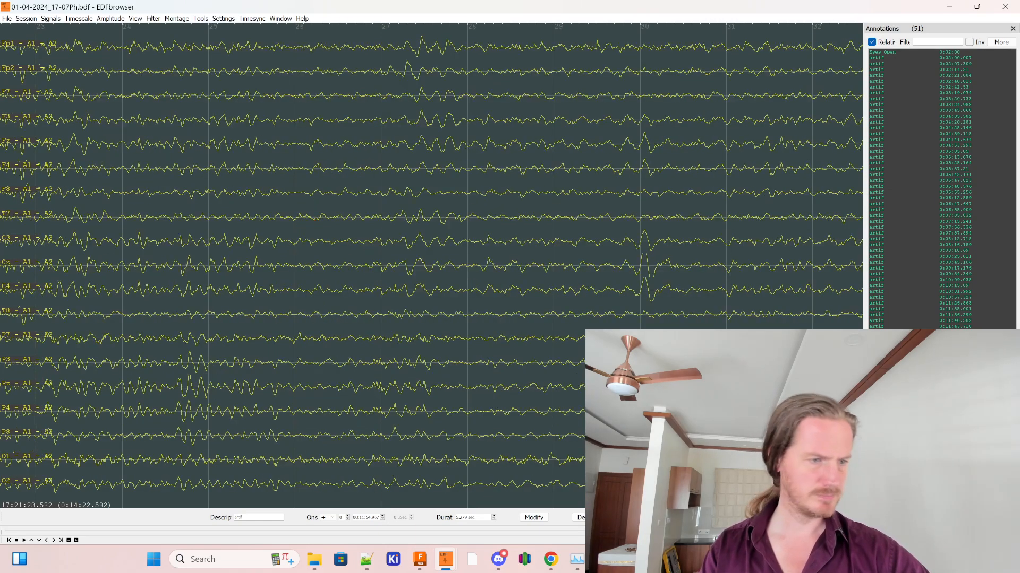
scroll(431, 277, "down", 8)
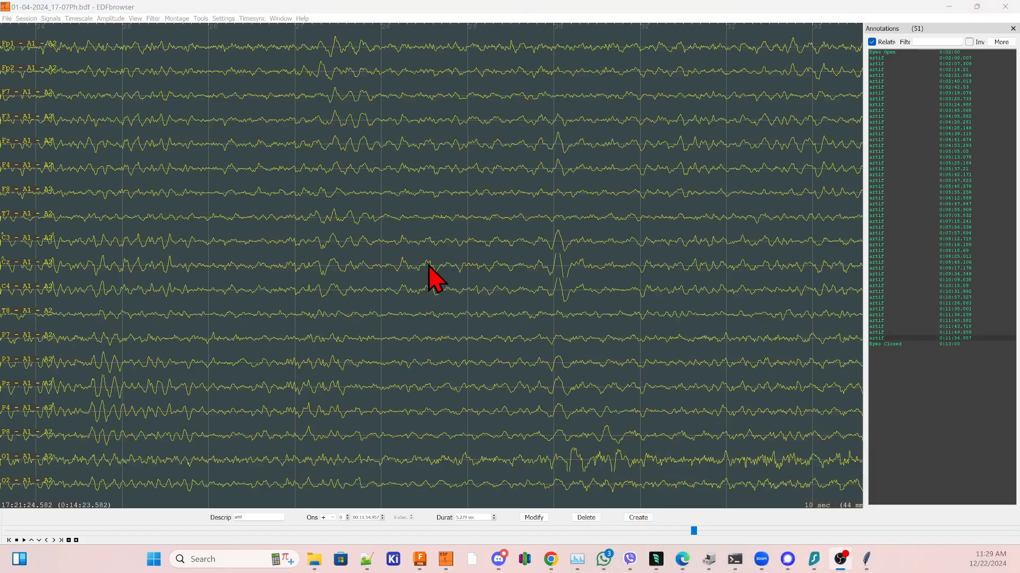
scroll(425, 264, "down", 6)
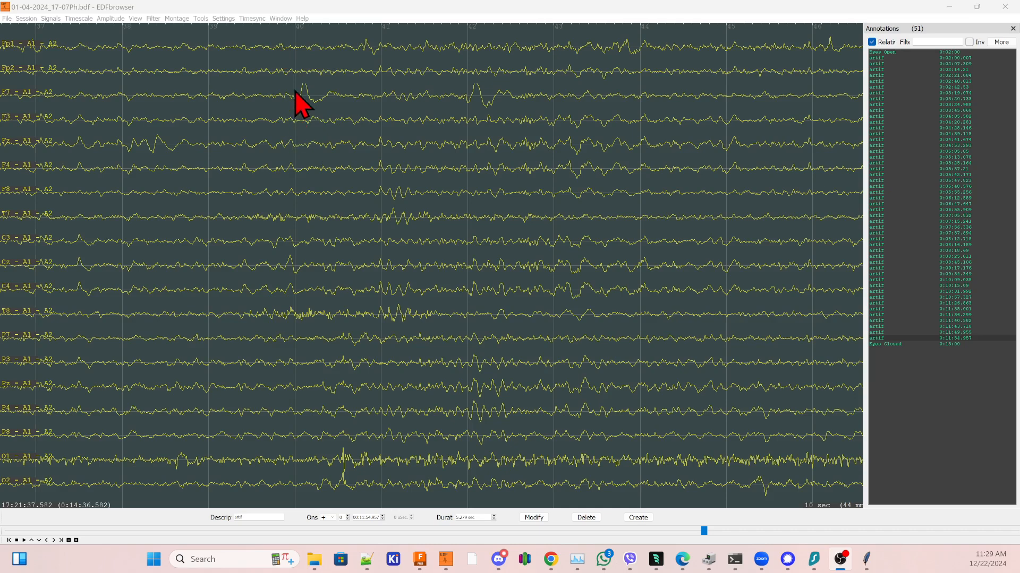
- Mark the two slow deflections in F7 as artif, at about 0:14:39.9 for 0.46 sec and 0:14:41.8 for 0.51 sec
left_click_drag(286, 82, 325, 102)
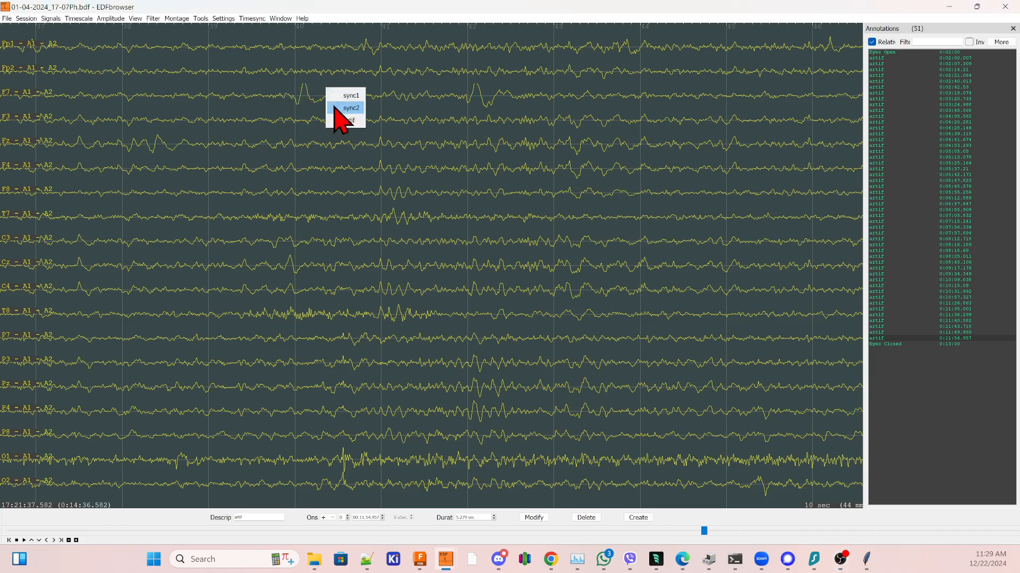
left_click(345, 133)
left_click_drag(445, 75, 496, 95)
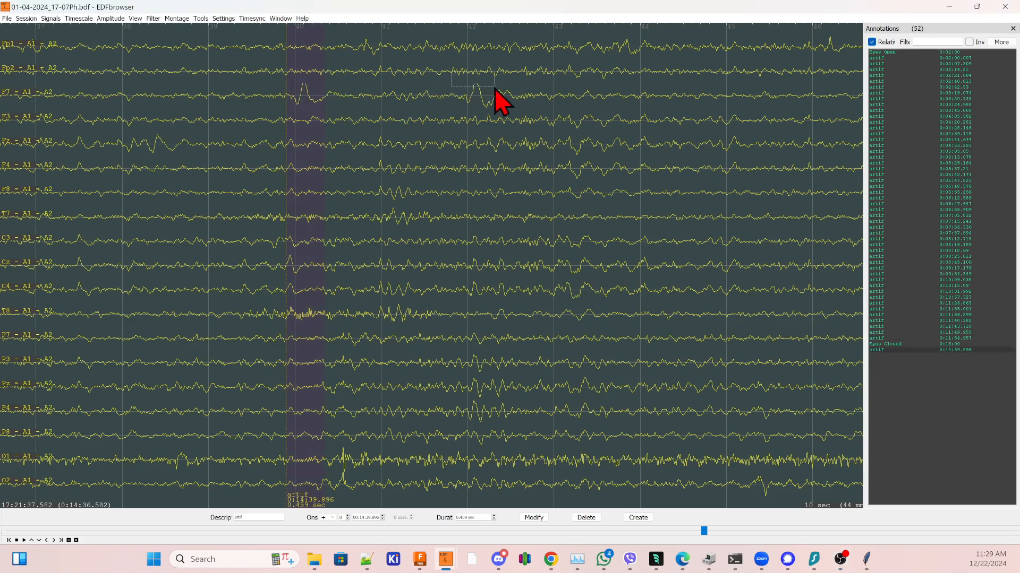
left_click(505, 130)
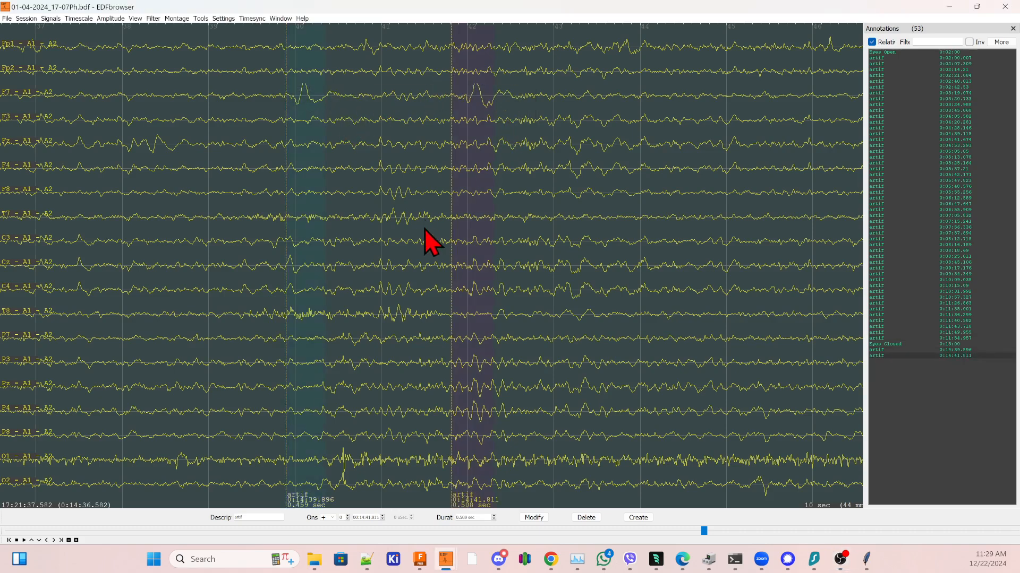
- Check the Eyes Closed signal from about 0:14:43 to 0:15:51 for artifacts, including the repeating spikes in Fp1
scroll(402, 218, "down", 13)
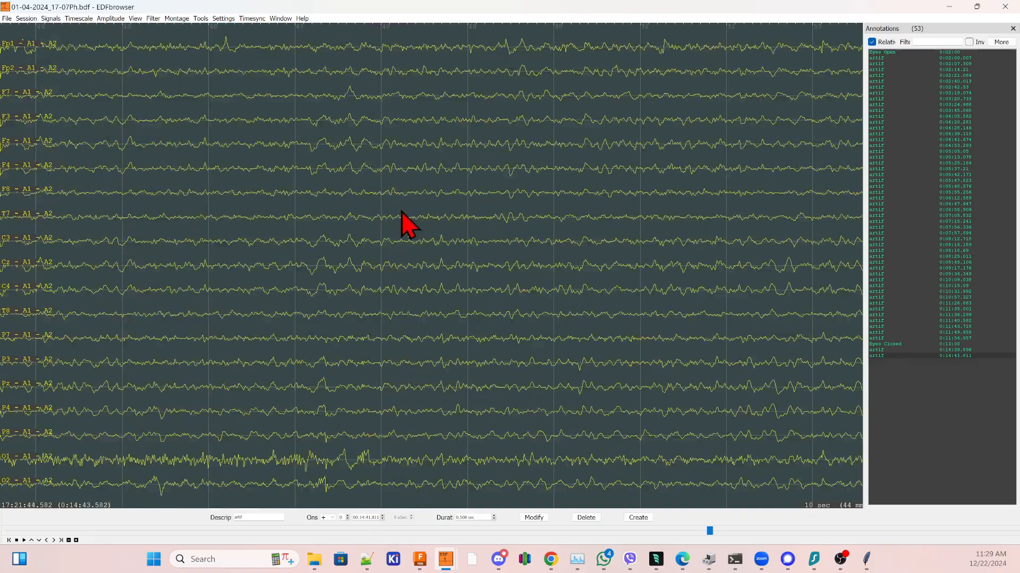
scroll(403, 218, "down", 10)
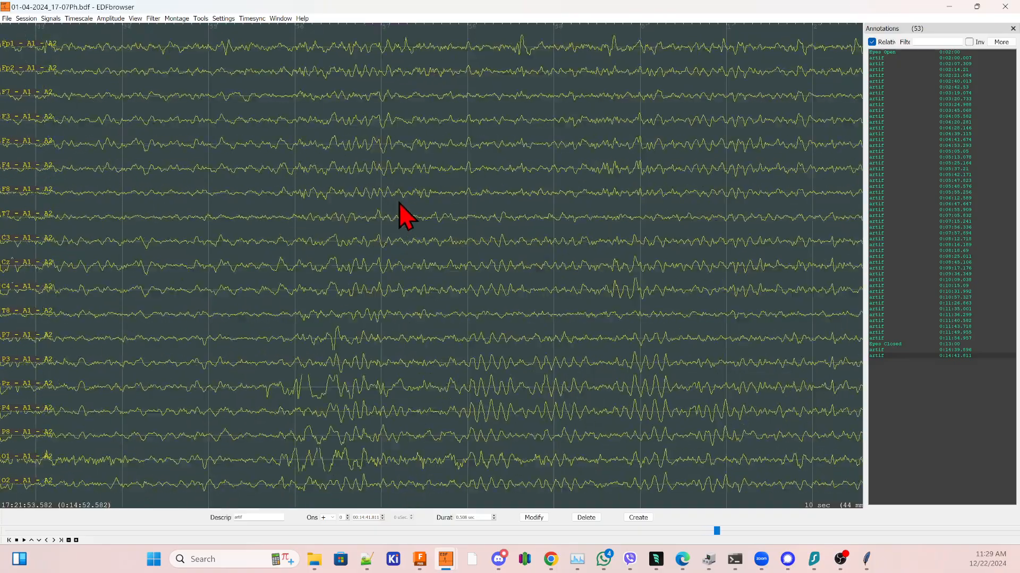
scroll(399, 203, "down", 11)
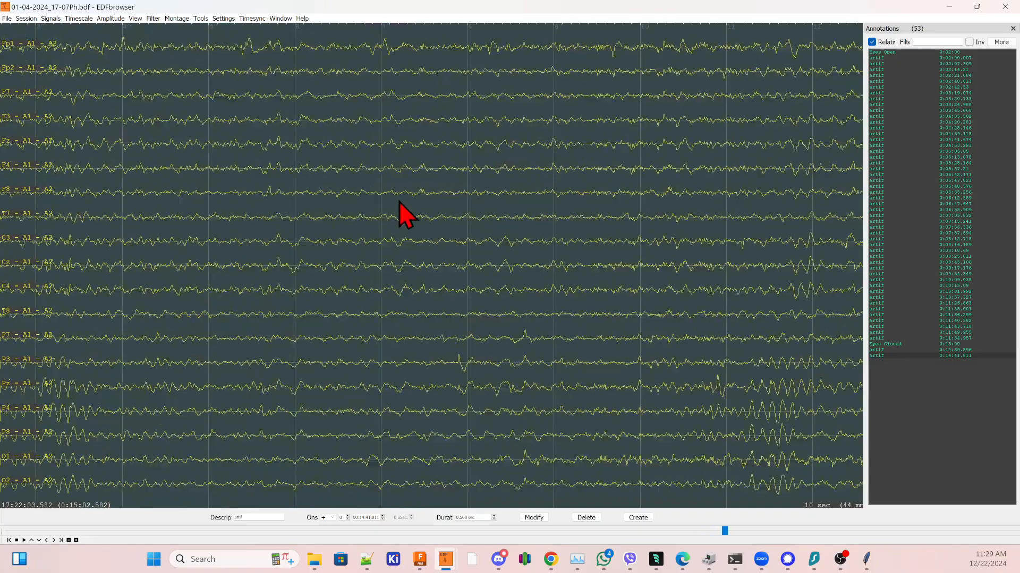
scroll(401, 215, "down", 13)
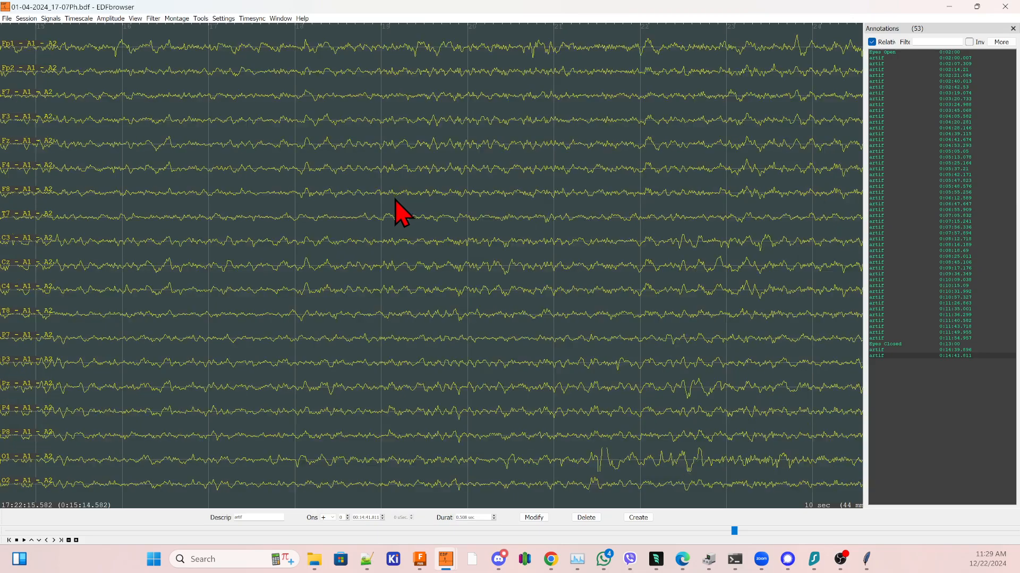
scroll(399, 215, "down", 5)
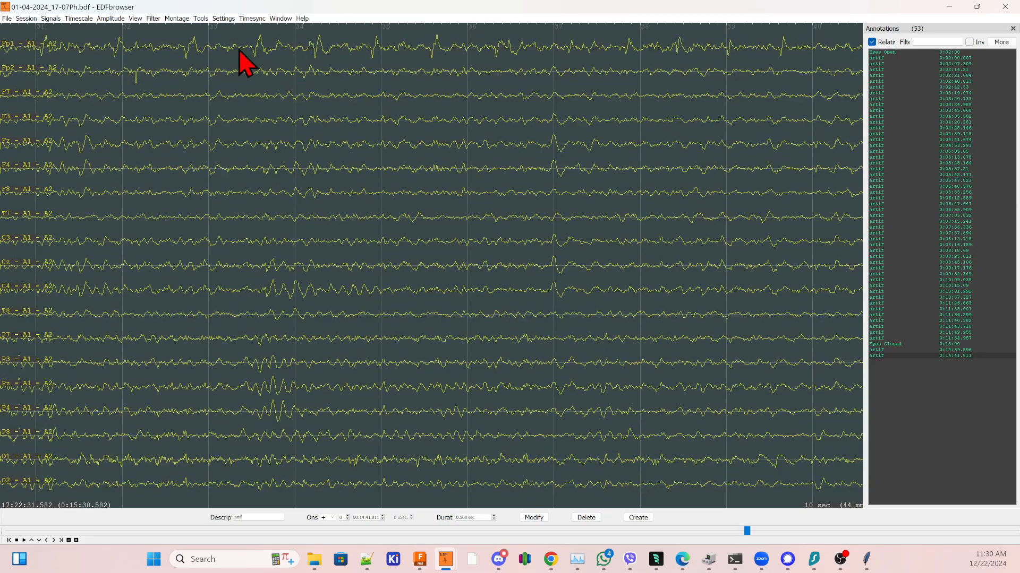
scroll(330, 42, "up", 4)
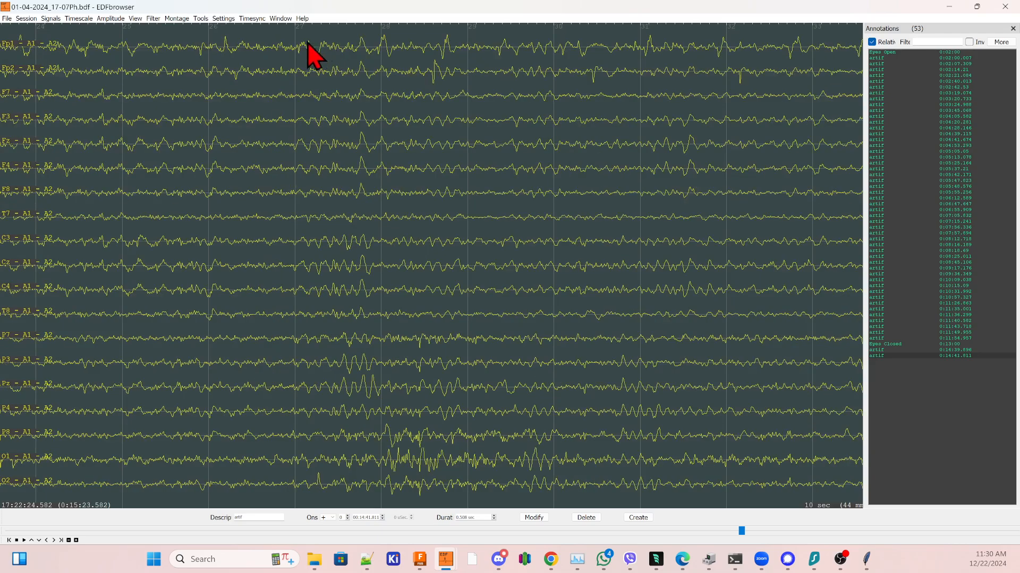
scroll(535, 48, "down", 3)
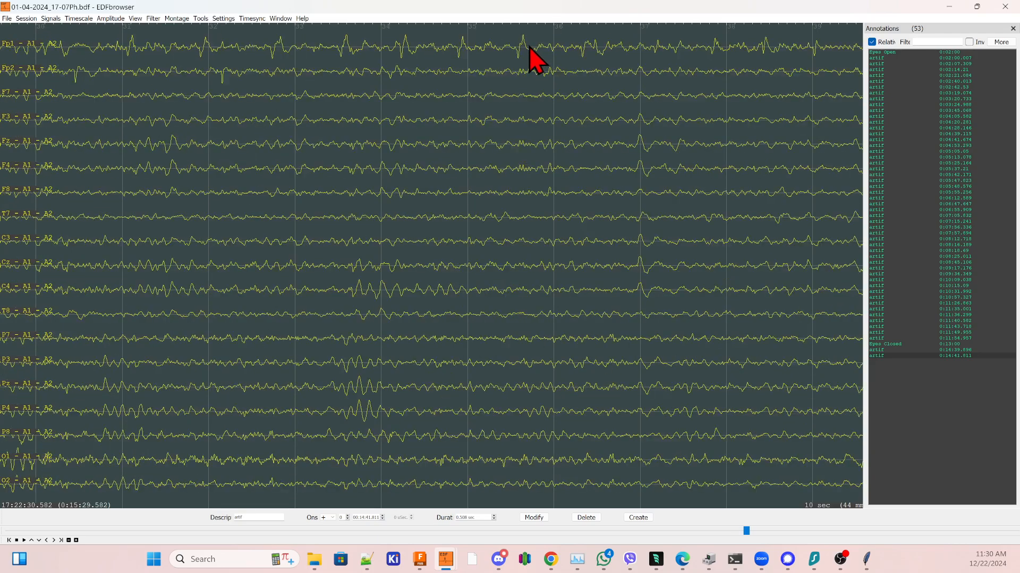
scroll(537, 108, "down", 7)
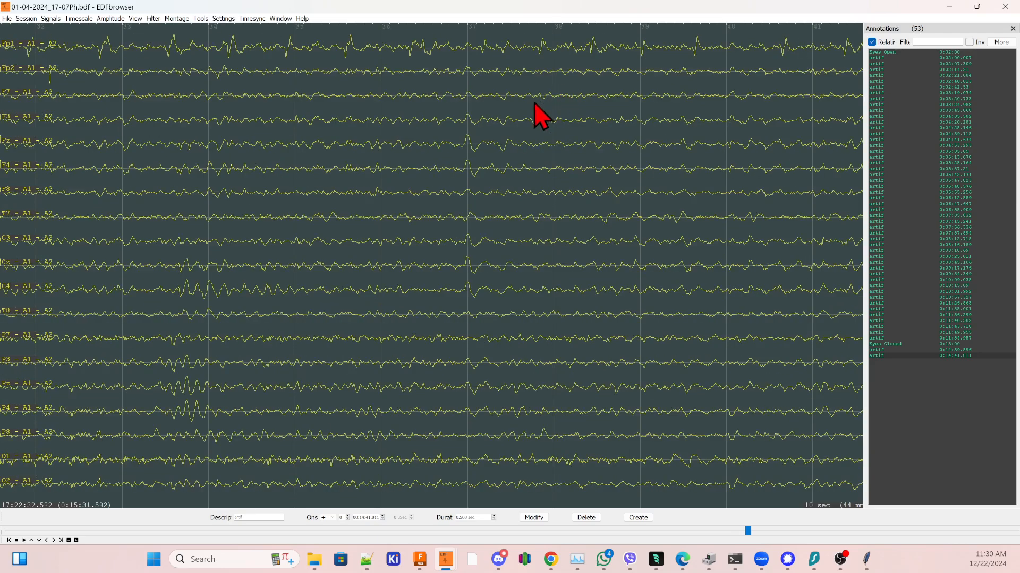
scroll(501, 105, "down", 7)
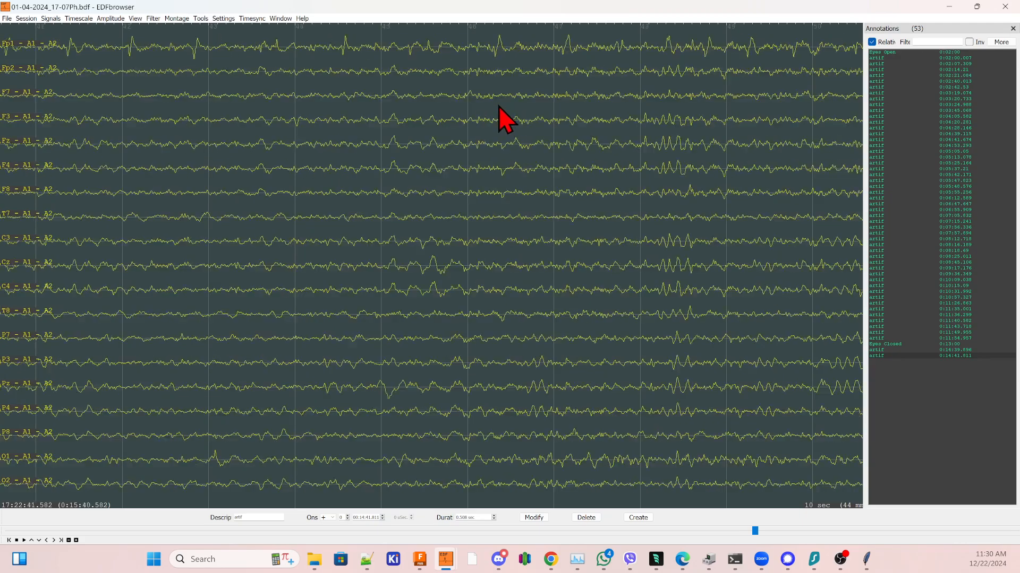
scroll(501, 119, "down", 8)
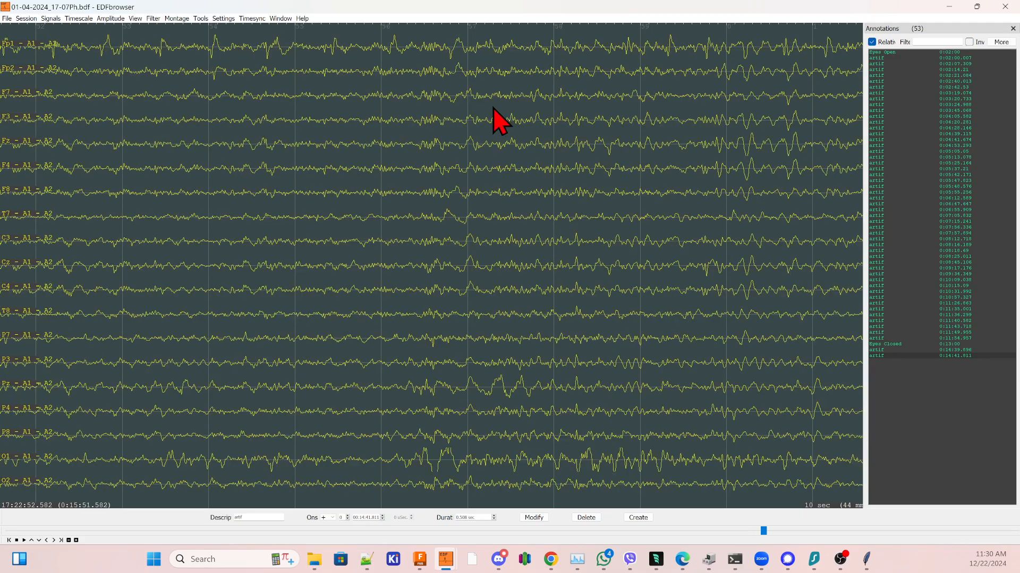
- Mark the irregular high-amplitude stretch in O1 as artif at about 0:15:56.2 for 0.88 sec
scroll(483, 127, "down", 2)
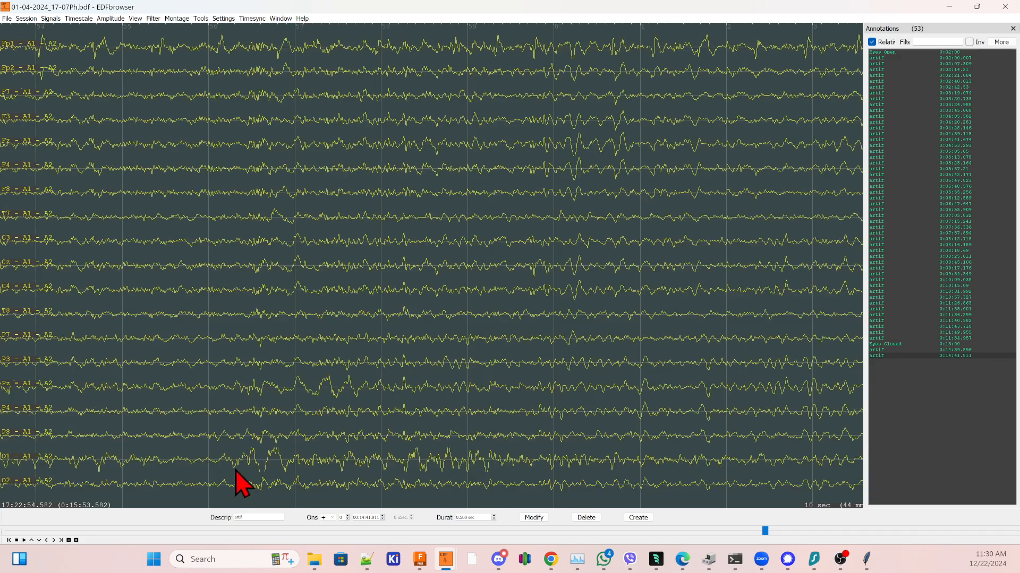
right_click(306, 439)
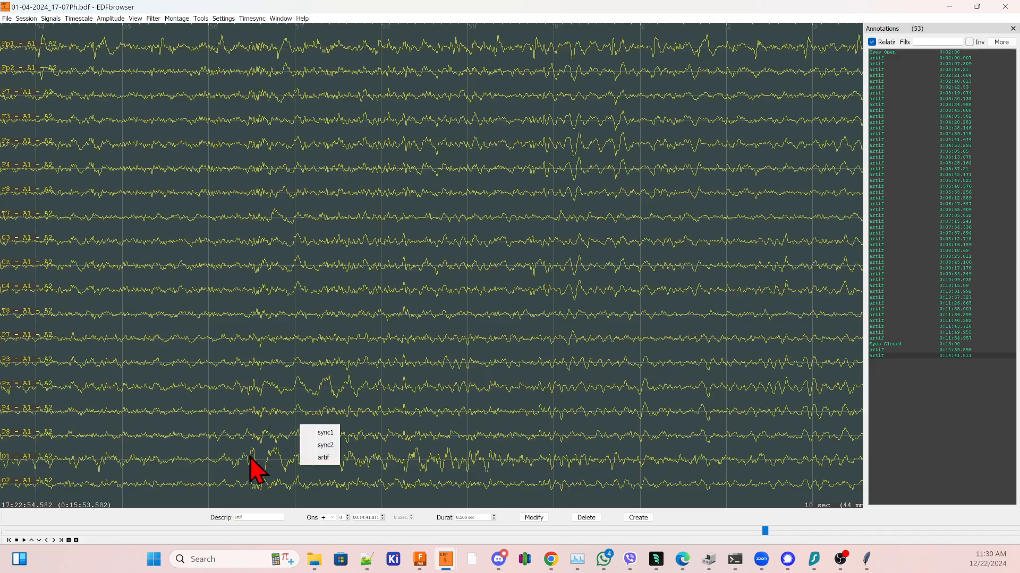
left_click(310, 459)
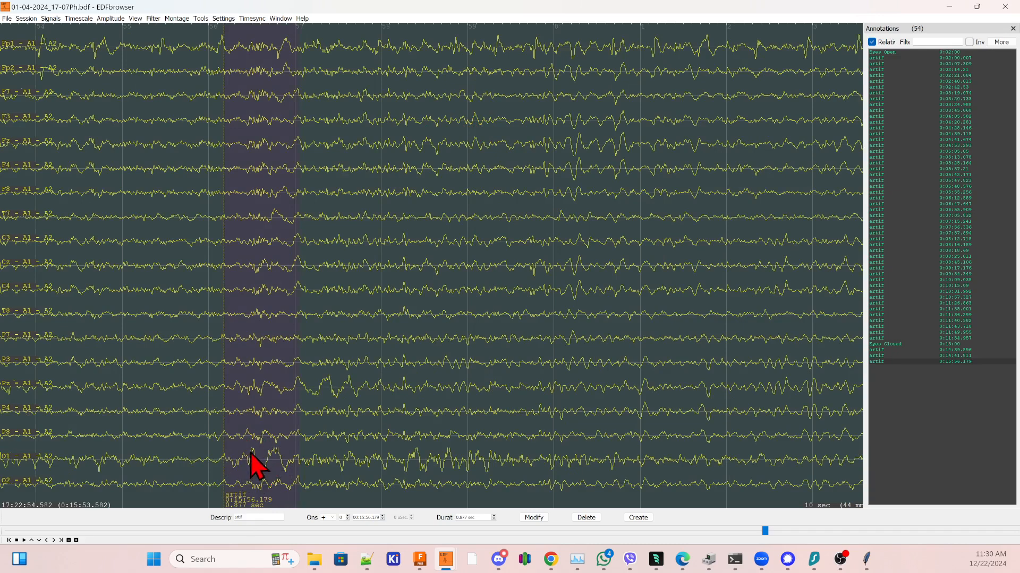
- Mark the high-amplitude burst across all channels as artif, from about 0:16:50.1 for about 2.4 sec
scroll(250, 336, "down", 14)
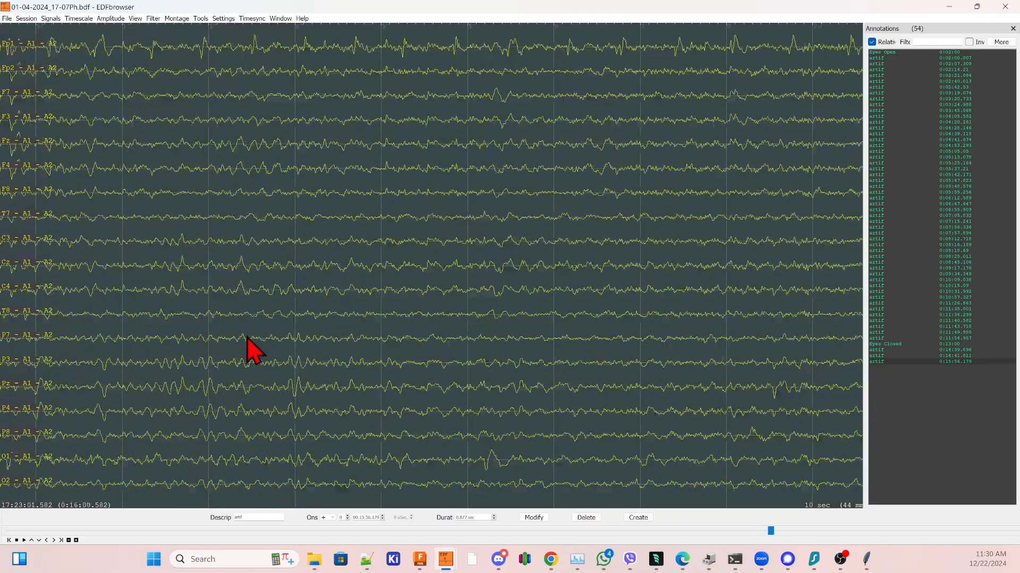
scroll(253, 336, "down", 14)
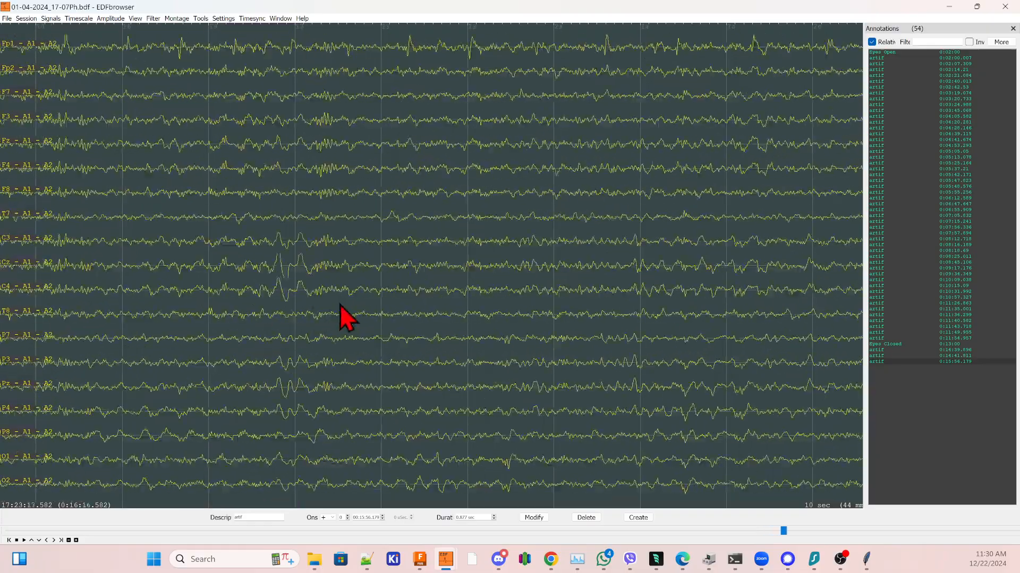
scroll(423, 227, "down", 14)
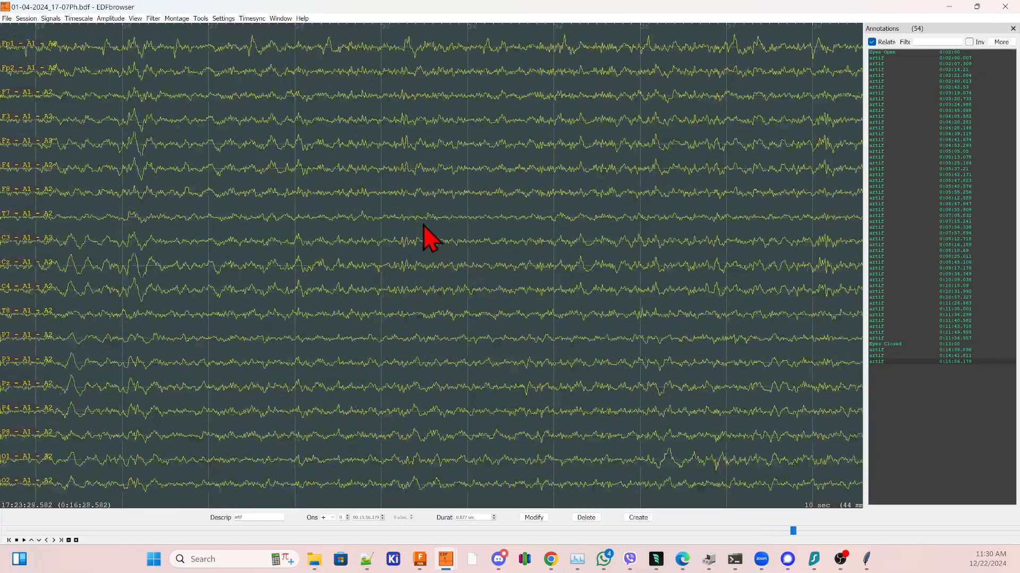
scroll(424, 228, "down", 11)
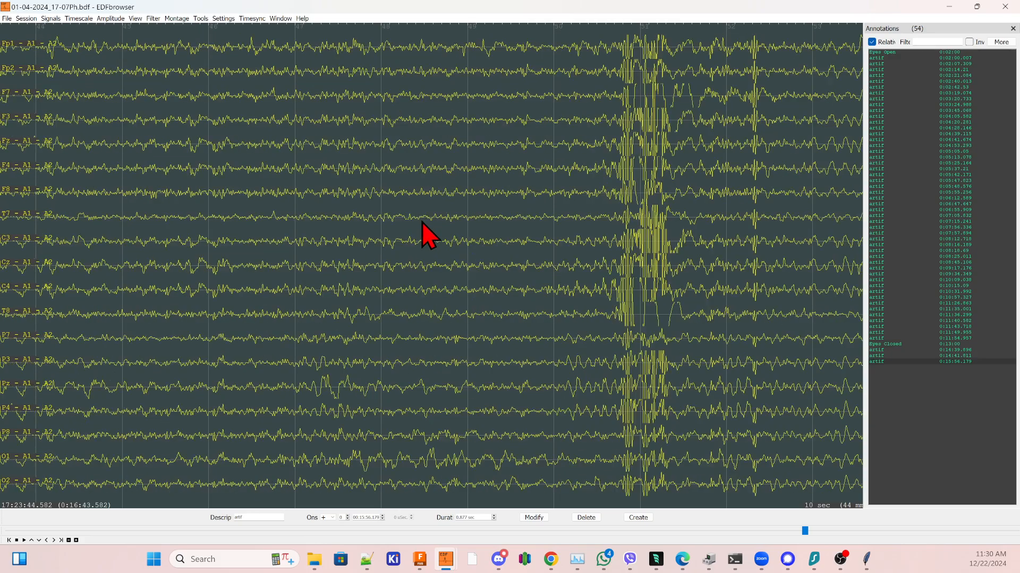
left_click_drag(305, 114, 509, 145)
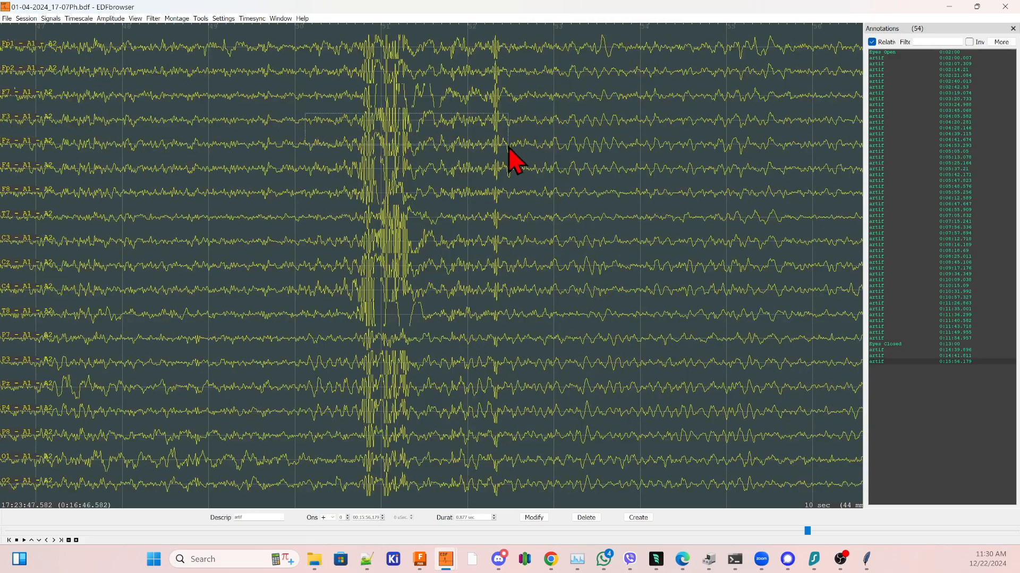
left_click(525, 182)
- Mark the noisy O1 stretch containing the sharp posterior spike as artif, from about 0:17:49.9 for about 7.06 sec
scroll(438, 208, "down", 12)
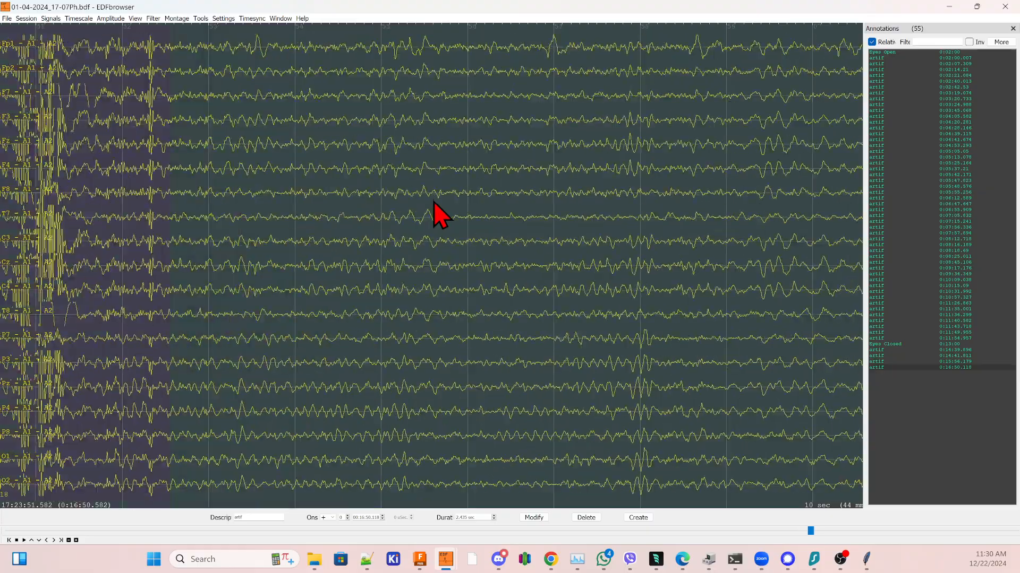
scroll(435, 212, "down", 20)
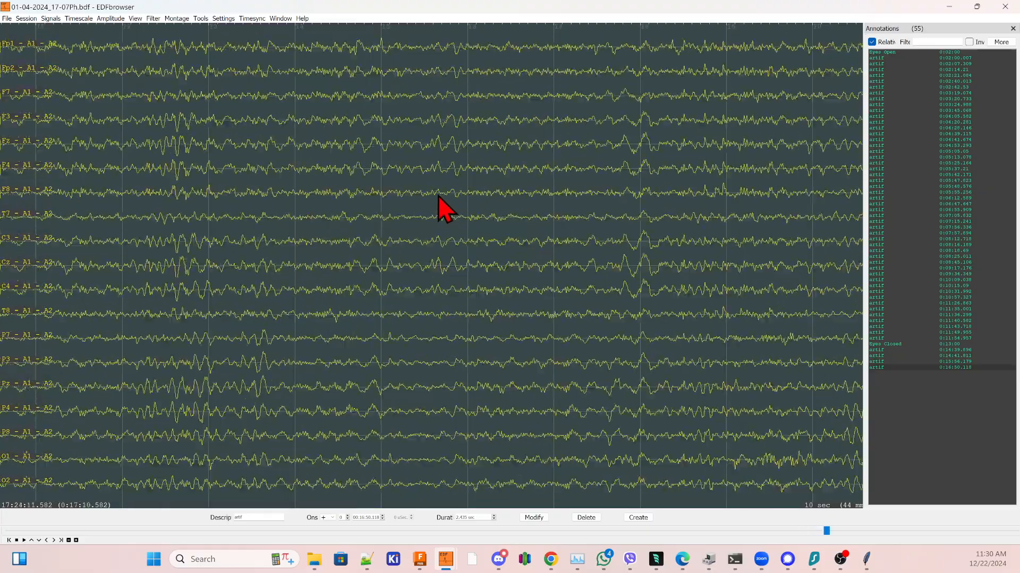
scroll(438, 198, "down", 14)
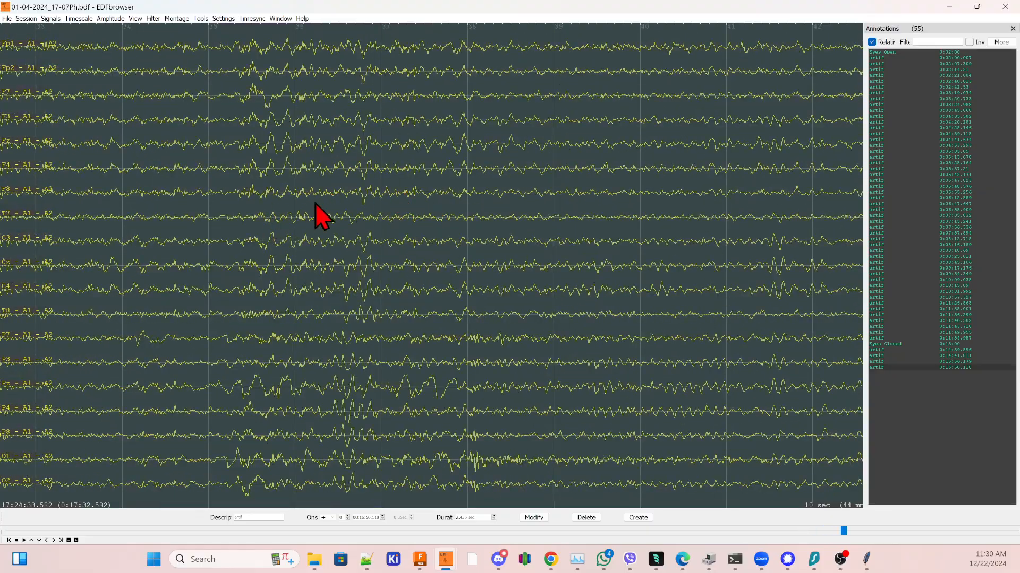
scroll(305, 222, "down", 16)
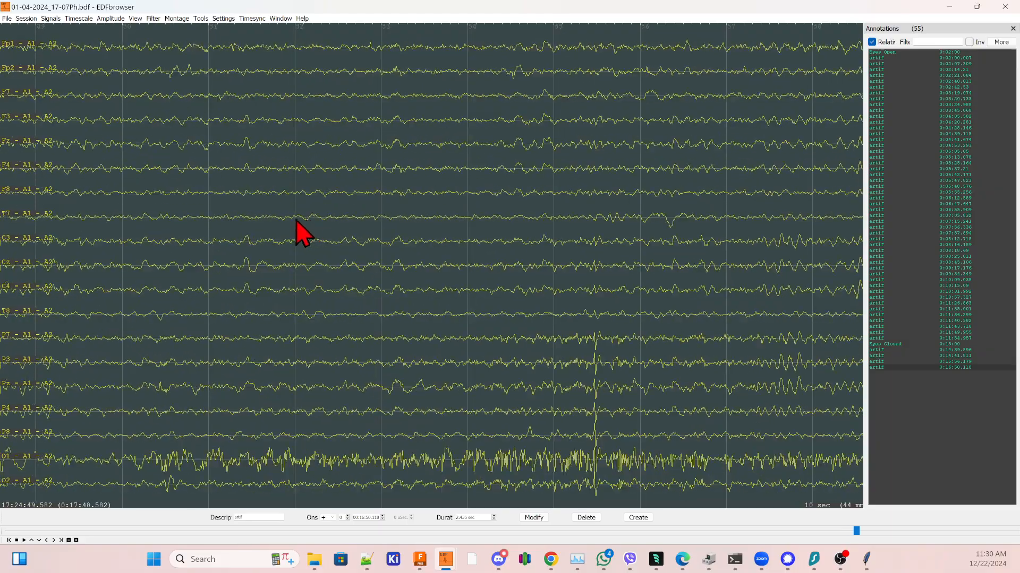
scroll(324, 382, "down", 10)
scroll(315, 382, "up", 11)
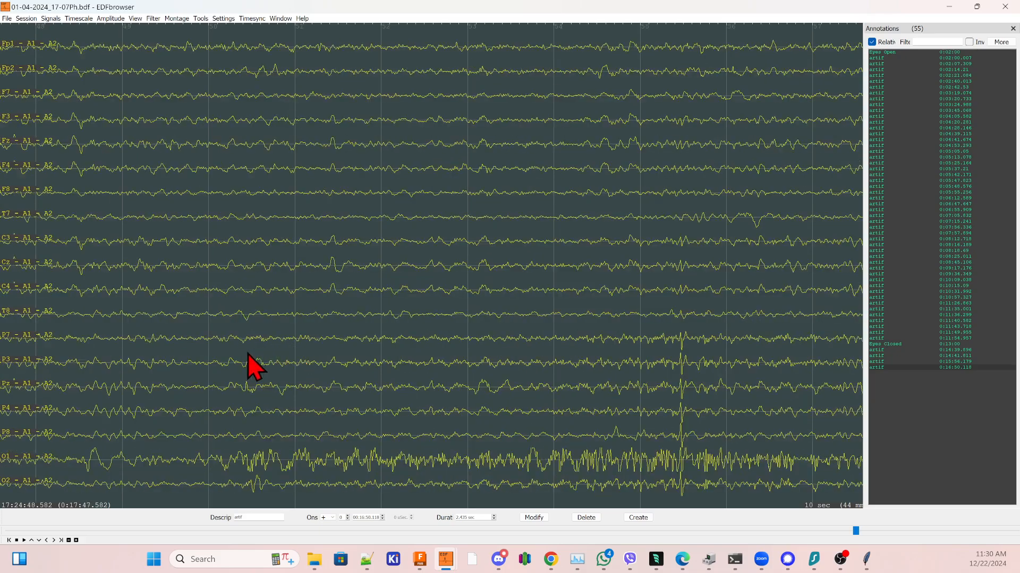
left_click_drag(653, 372, 814, 397)
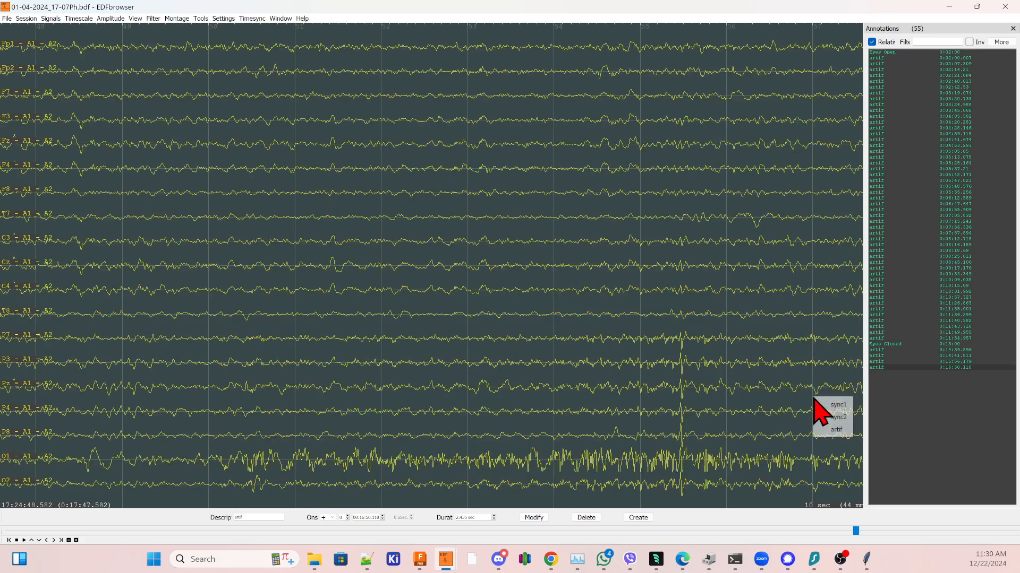
left_click(823, 436)
- Mark the brief high-amplitude deflection in Fp2 as artif at about 0:18:49.5
scroll(462, 346, "down", 13)
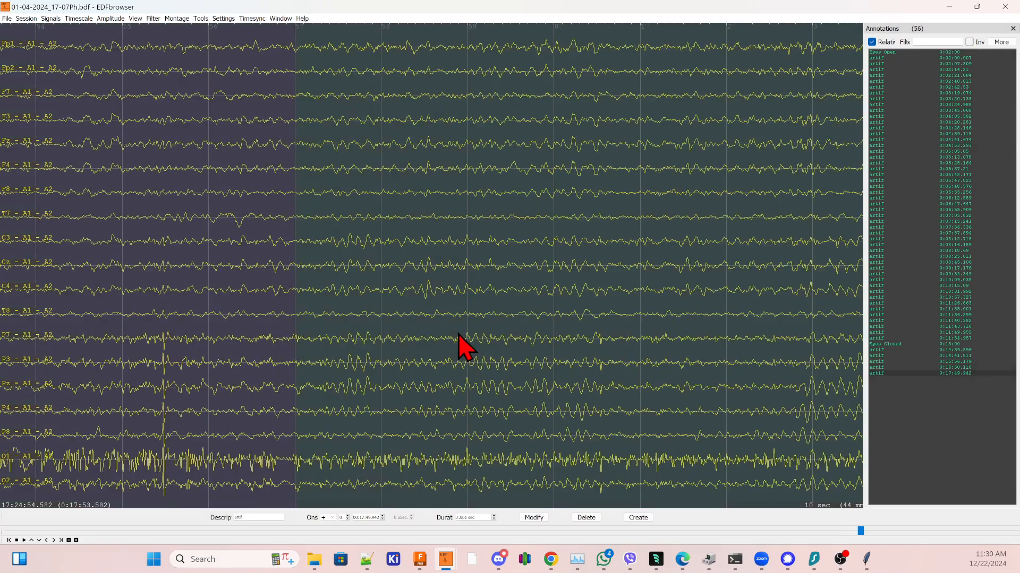
scroll(462, 346, "down", 17)
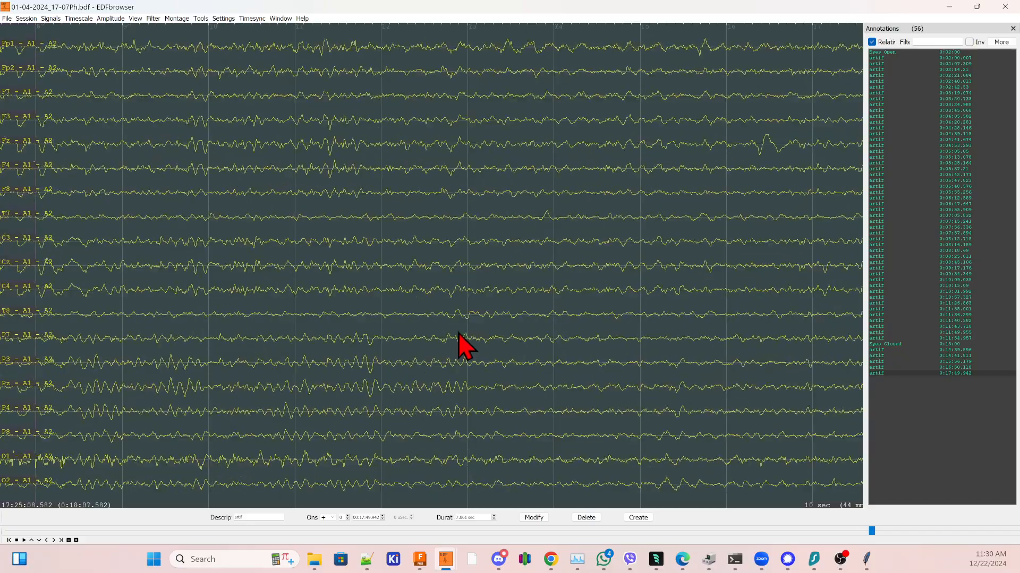
scroll(462, 346, "down", 12)
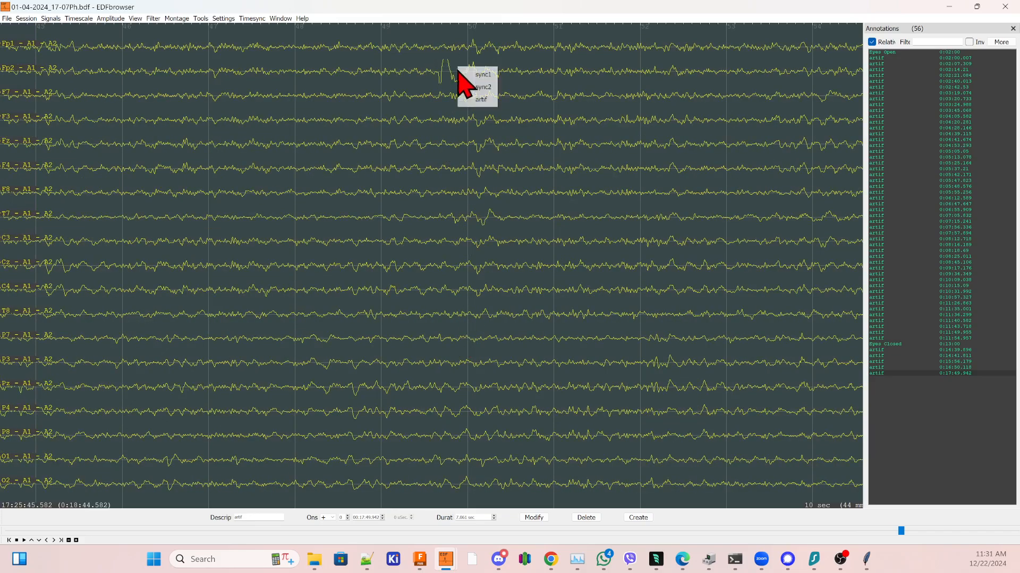
left_click(470, 101)
- Mark the large burst across all channels as artif, from about 0:19:55.0 for 3.16 sec
scroll(387, 170, "down", 12)
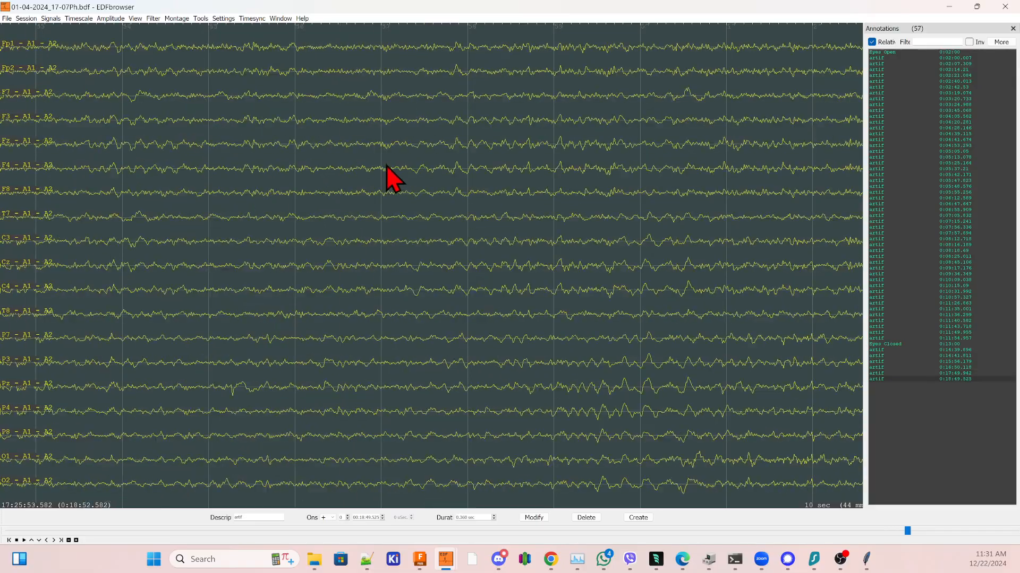
scroll(387, 170, "down", 4)
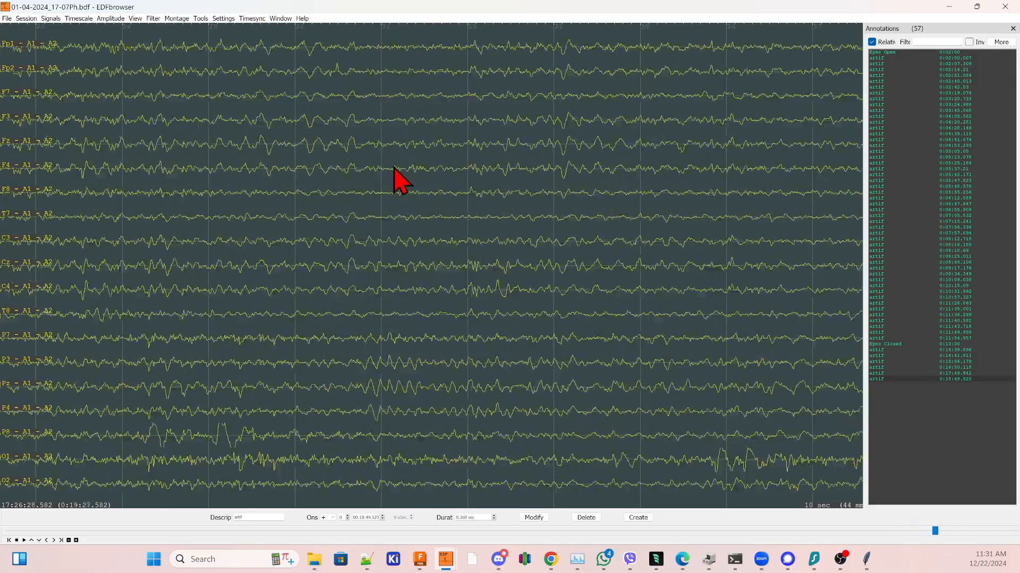
scroll(396, 176, "up", 6)
scroll(395, 177, "down", 19)
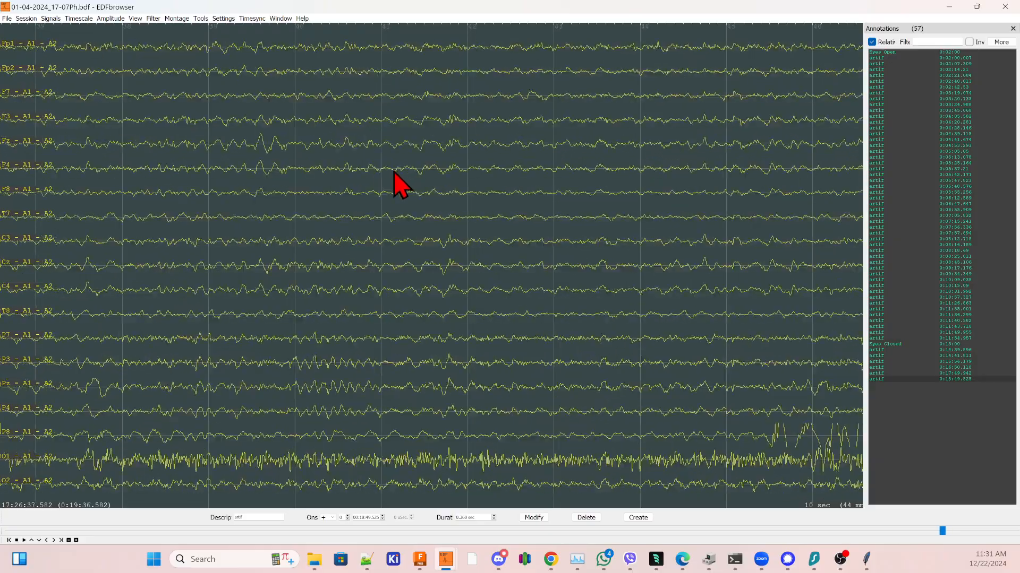
scroll(394, 172, "up", 2)
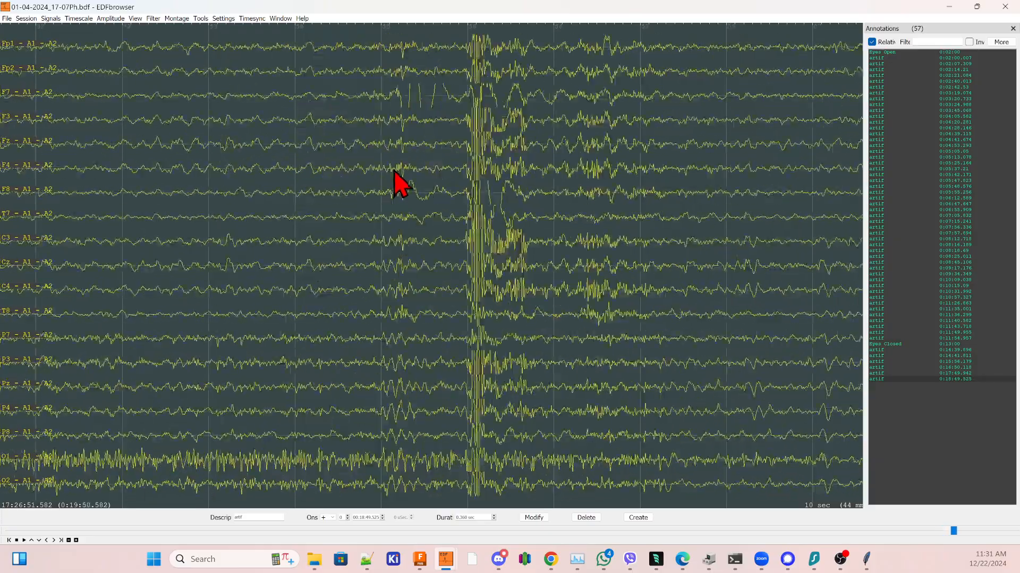
left_click_drag(421, 83, 653, 129)
left_click(665, 162)
- Go back and mark the large P8 deflections as artif, from about 0:19:45.3 for 1.66 sec
scroll(482, 239, "up", 12)
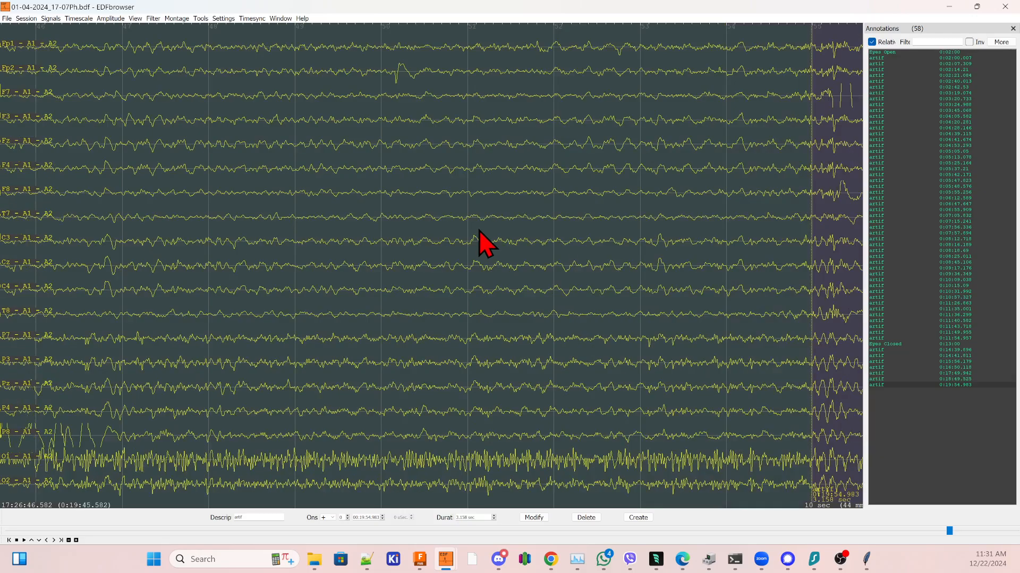
scroll(482, 242, "up", 1)
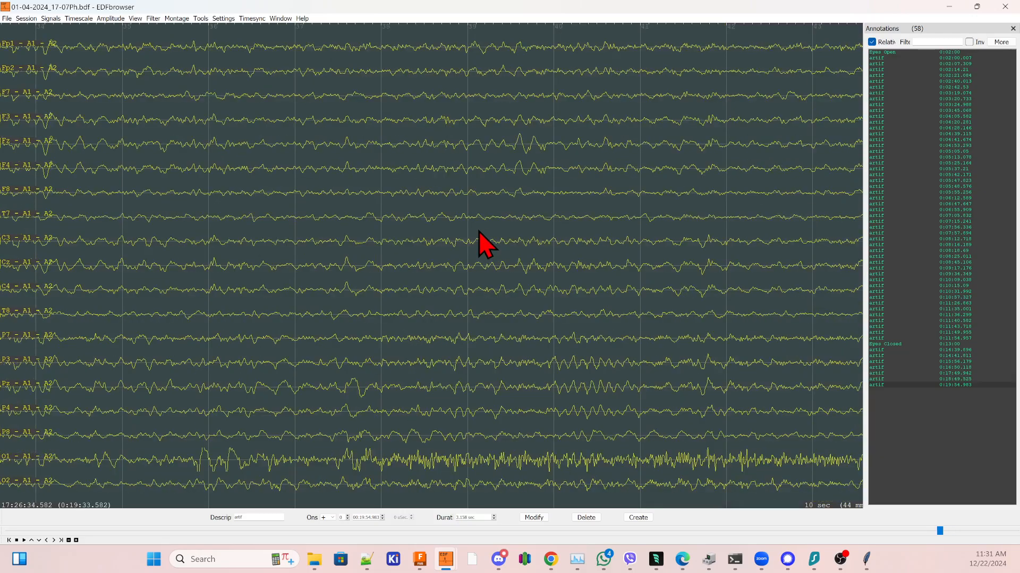
scroll(482, 241, "down", 2)
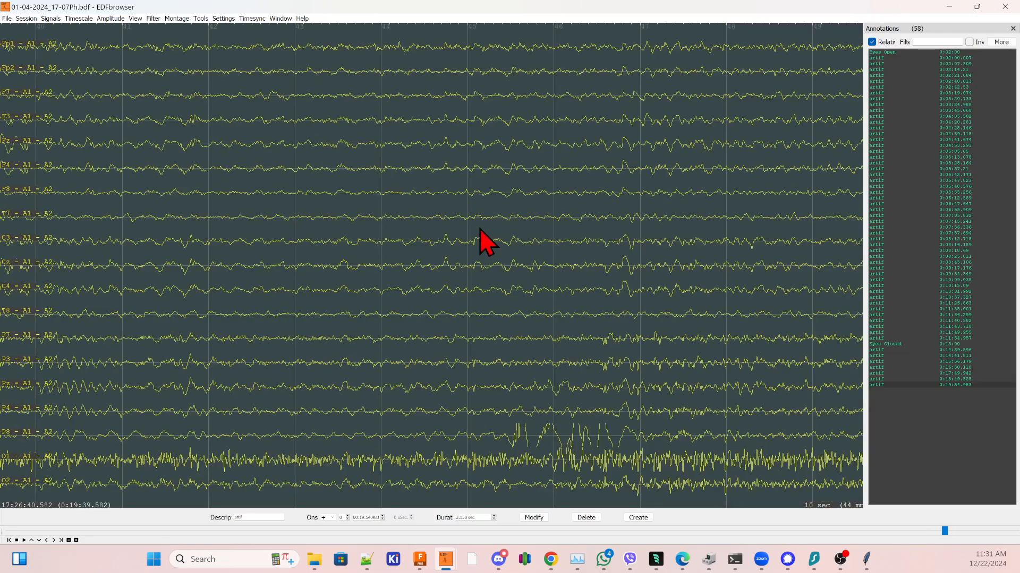
left_click_drag(643, 411, 639, 407)
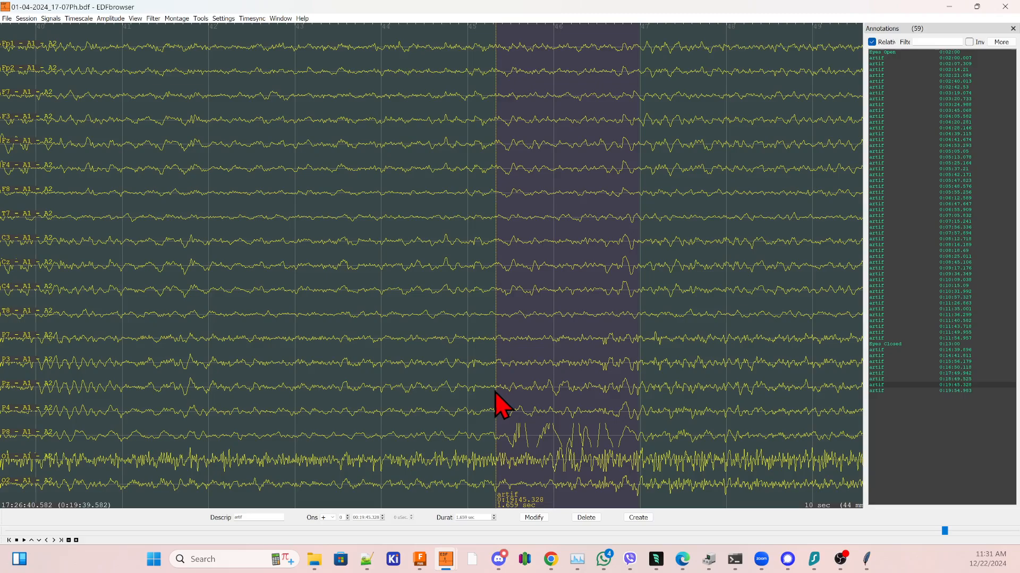
- Review the signal around the marked artifacts, from about 0:19:36 to 0:20:17, including the noise in O1
scroll(340, 409, "up", 1)
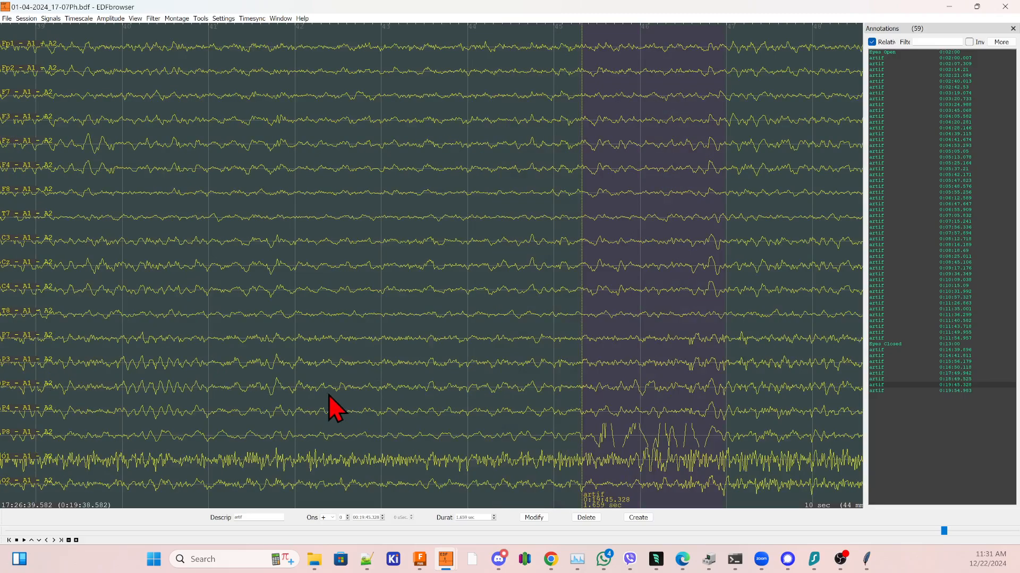
scroll(307, 459, "up", 3)
scroll(306, 458, "down", 6)
scroll(307, 450, "down", 8)
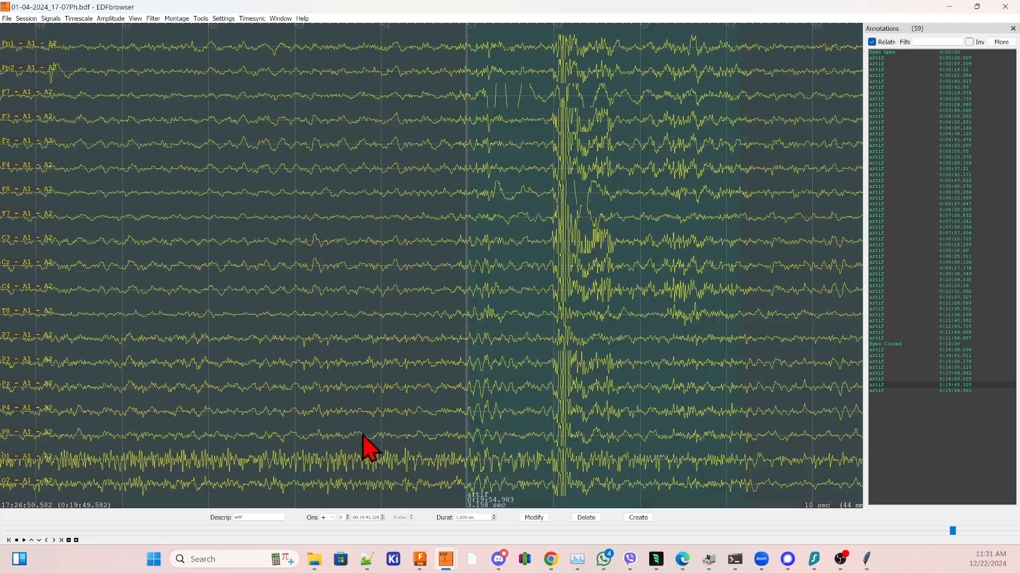
scroll(386, 433, "down", 1)
scroll(393, 417, "down", 2)
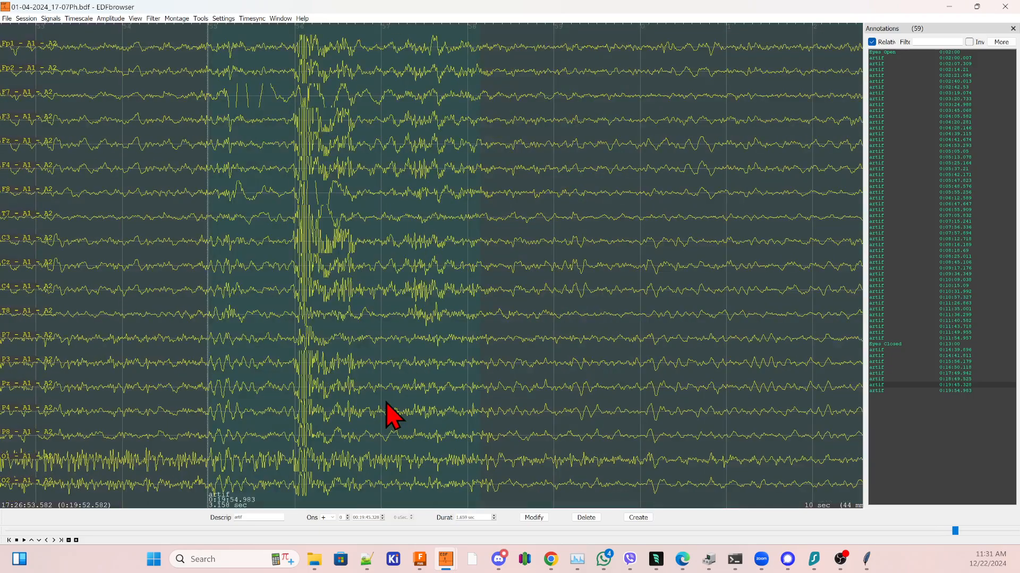
scroll(387, 403, "down", 12)
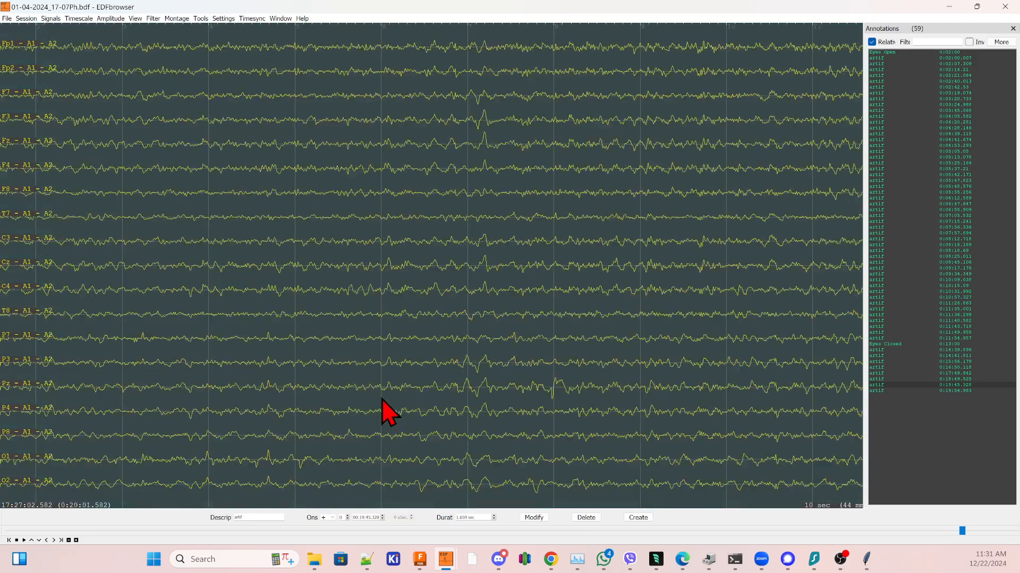
scroll(383, 401, "down", 3)
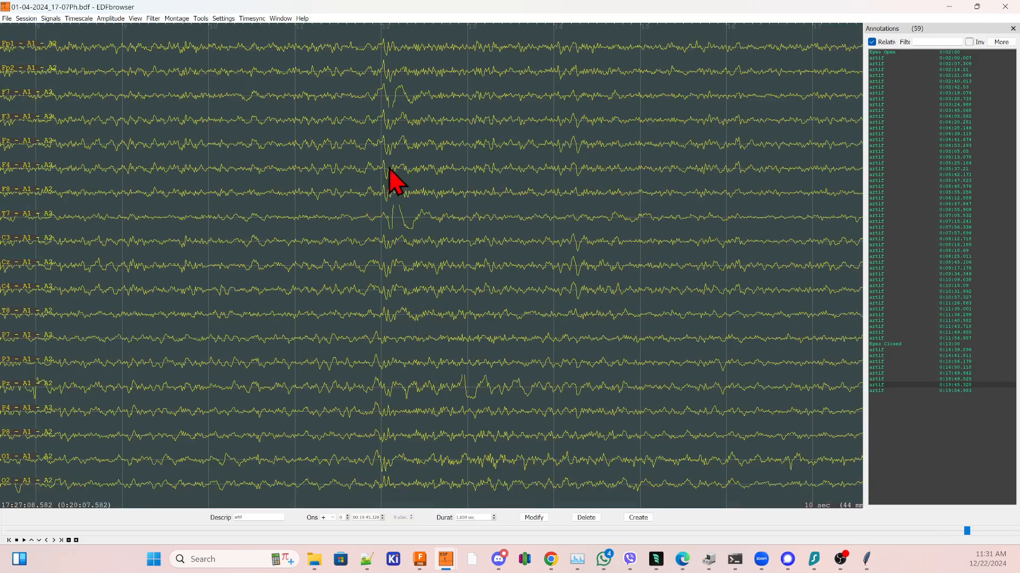
- Mark the high-frequency noise in O1 as artif, from about 0:20:22.0 for about 5 sec
scroll(479, 213, "down", 3)
scroll(480, 213, "down", 9)
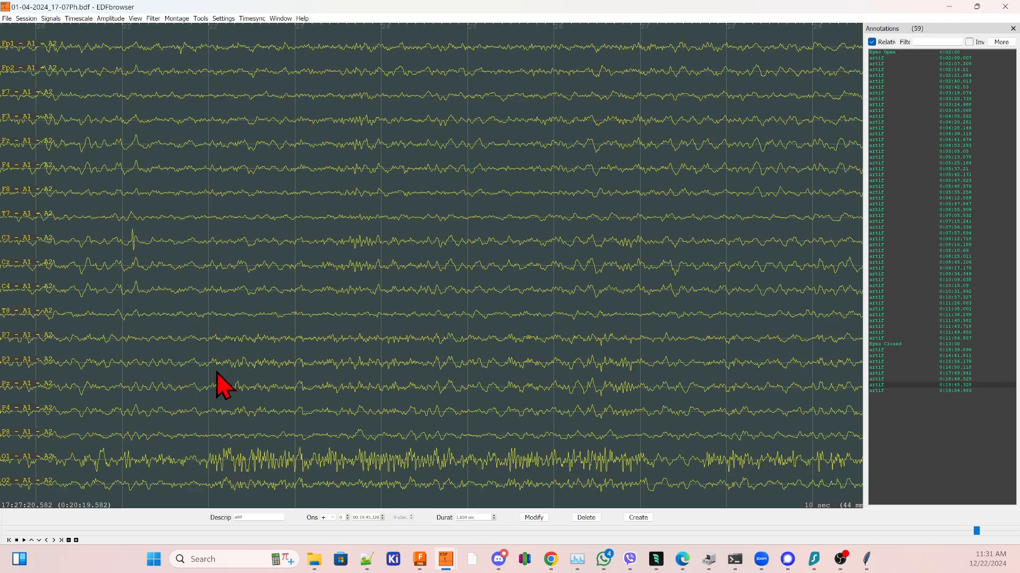
left_click_drag(207, 355, 646, 397)
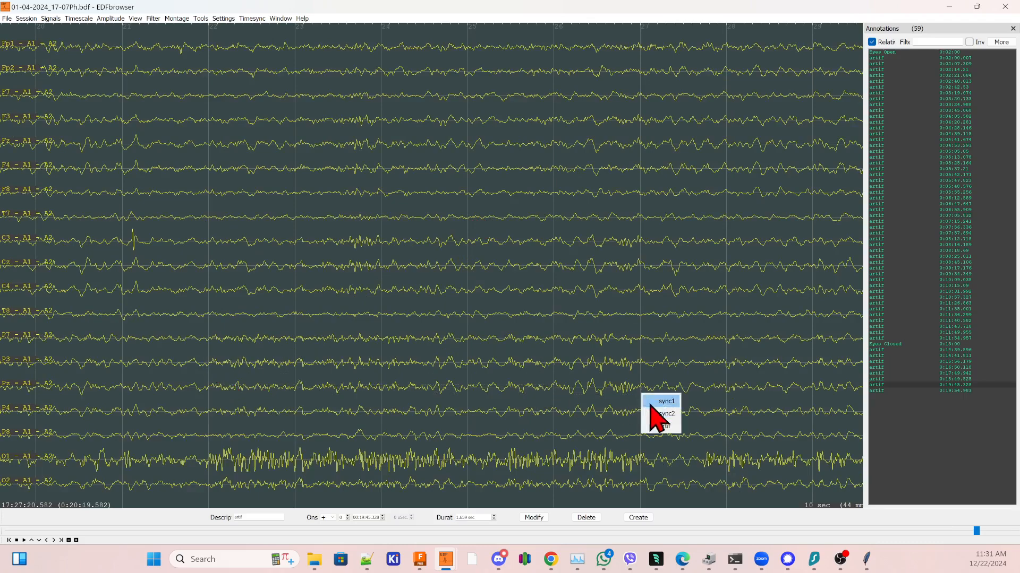
left_click(661, 428)
- Mark the large slow deflections in the frontal channels as artif at about 0:21:04.0
scroll(405, 357, "down", 11)
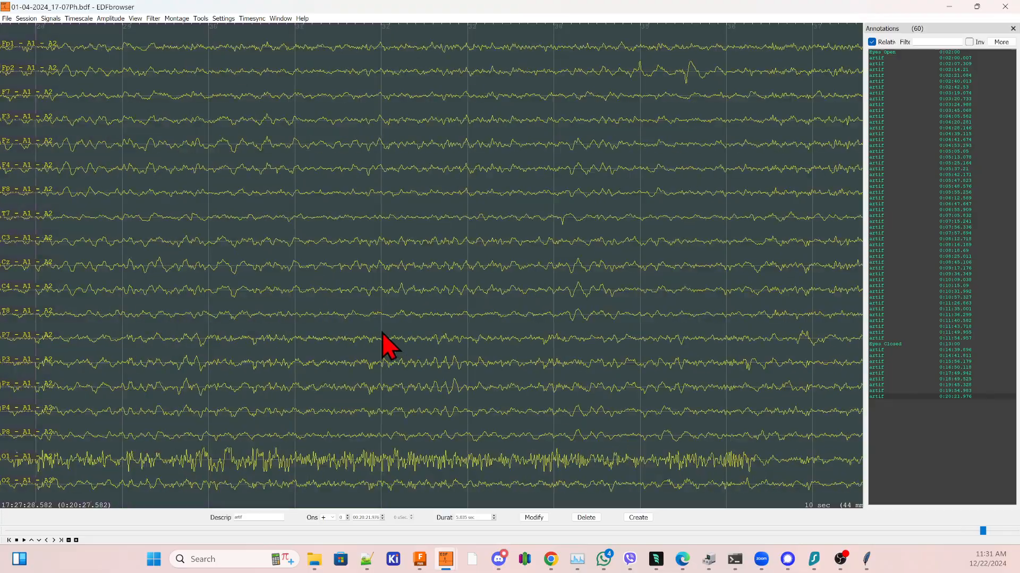
scroll(385, 343, "down", 17)
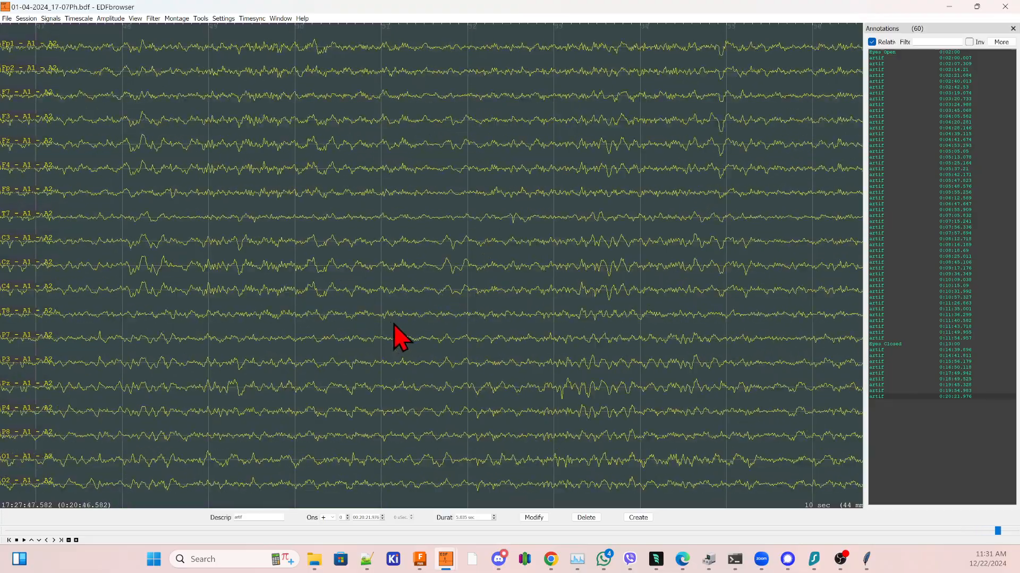
scroll(394, 326, "down", 12)
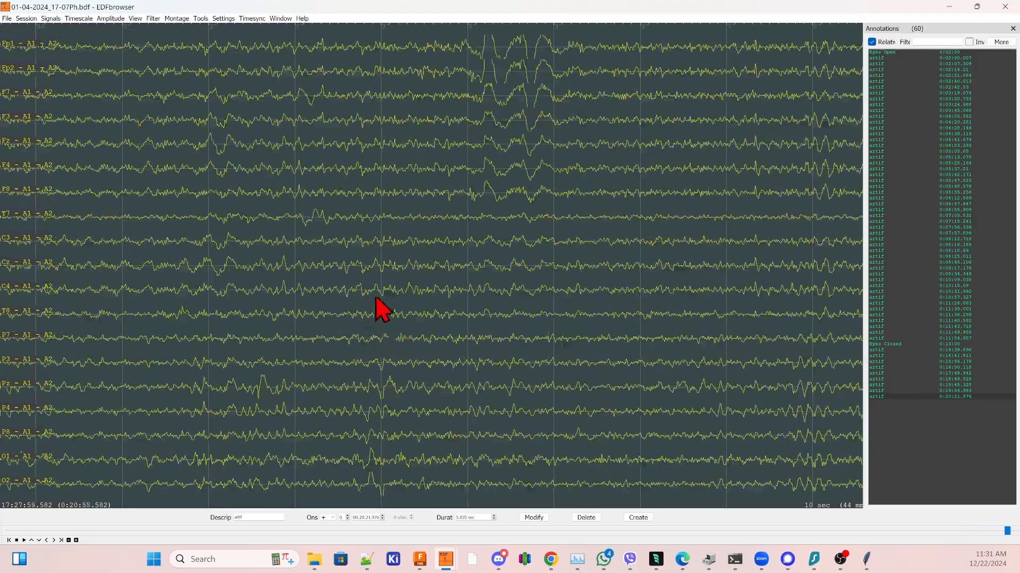
mouse_move(390, 36)
left_mouse_down()
mouse_move(469, 85)
mouse_move(468, 69)
left_mouse_up()
left_click(478, 102)
- Mark the last two frontal deflections as artif, at about 0:21:13.2 for 0.78 sec and 0:21:17.6 for 1.18 sec
scroll(313, 260, "down", 8)
scroll(426, 127, "down", 2)
left_click_drag(324, 49, 380, 79)
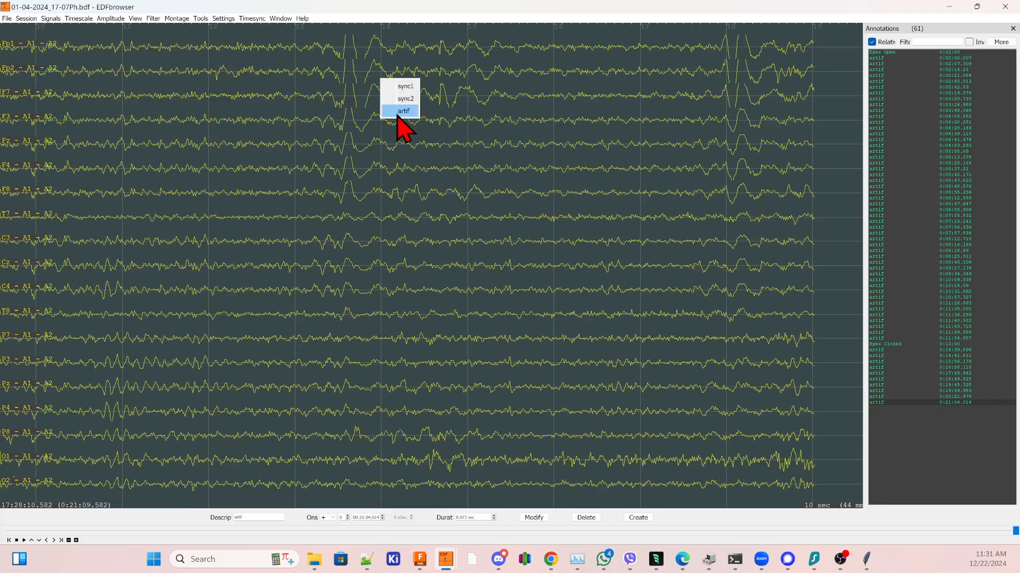
left_click(403, 111)
scroll(287, 217, "down", 3)
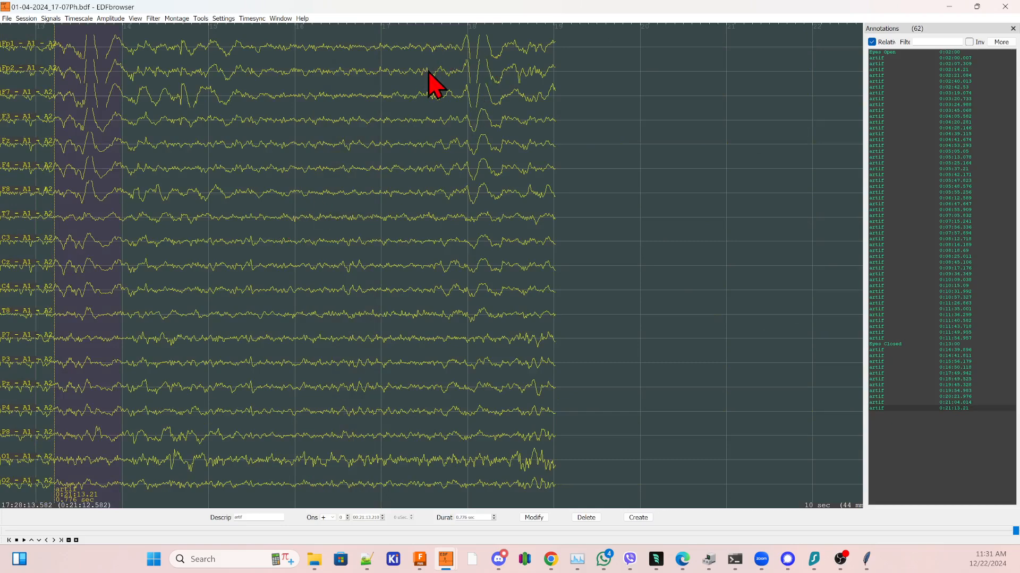
left_click_drag(428, 54, 532, 102)
left_click(550, 131)
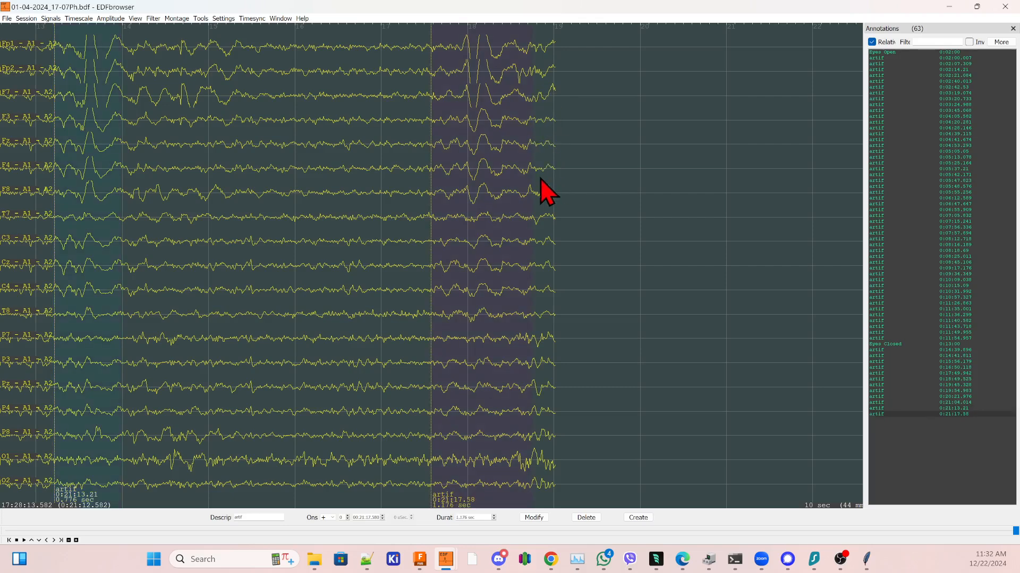
- Try to mark the noise at the very end of the recording as artif, from about 0:21:18.5 for about 1.14 sec
scroll(526, 228, "down", 1)
scroll(448, 257, "down", 6)
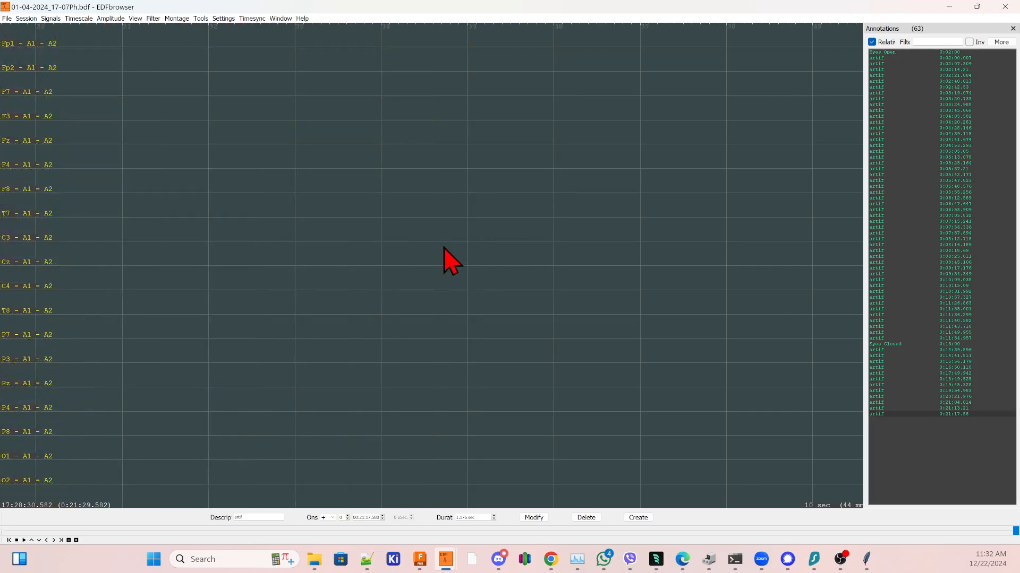
scroll(454, 268, "up", 7)
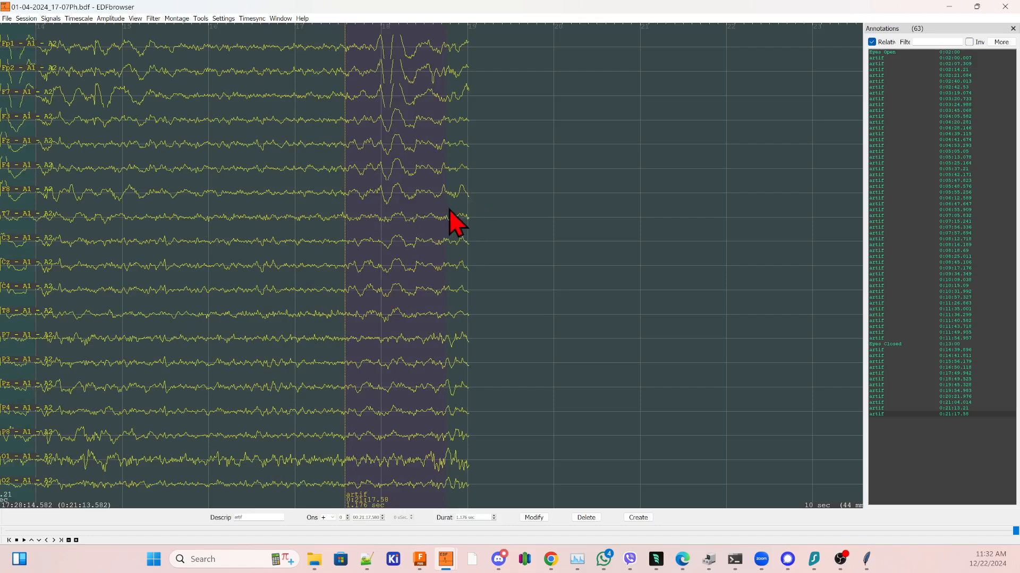
left_click_drag(424, 177, 520, 207)
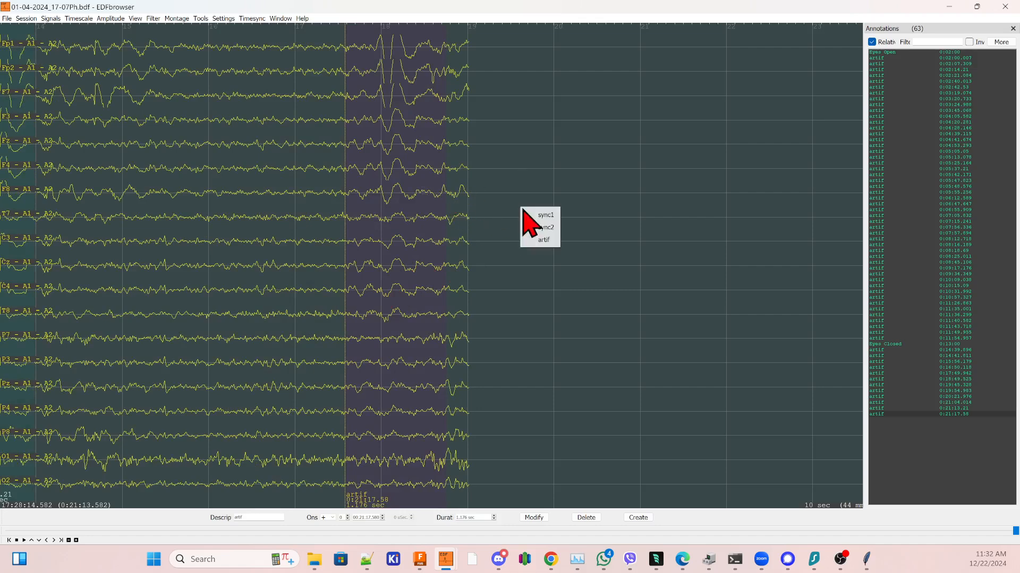
left_click(543, 239)
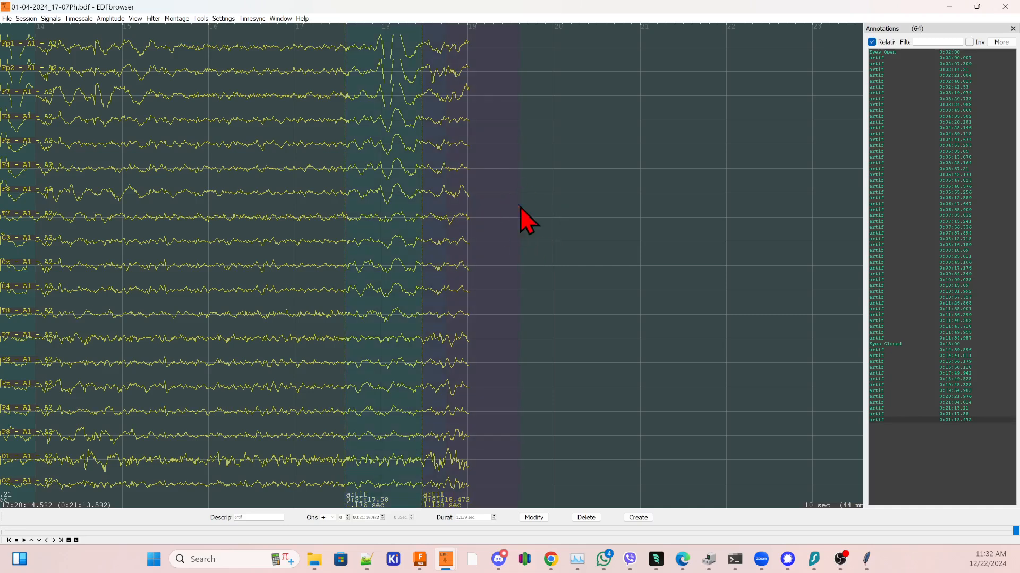
- Delete the artif annotation that runs past the end of the signal, at 0:21:18.472
left_click(877, 416)
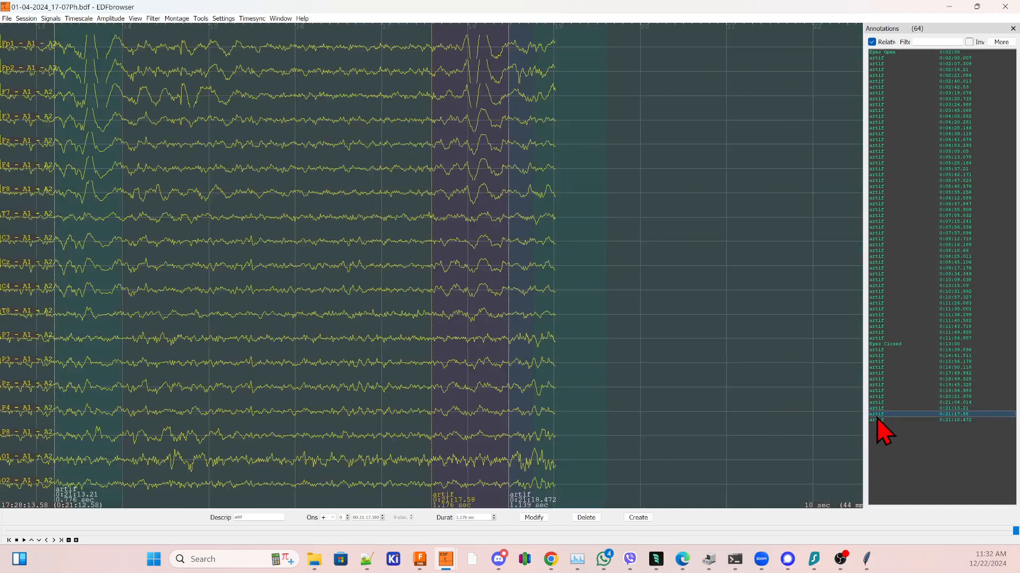
left_click(876, 420)
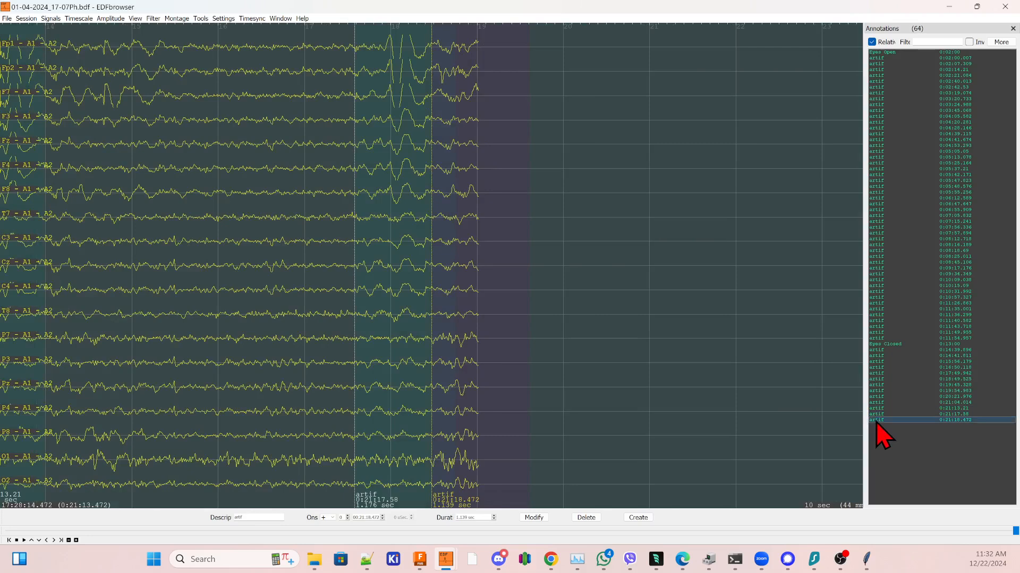
left_click(592, 518)
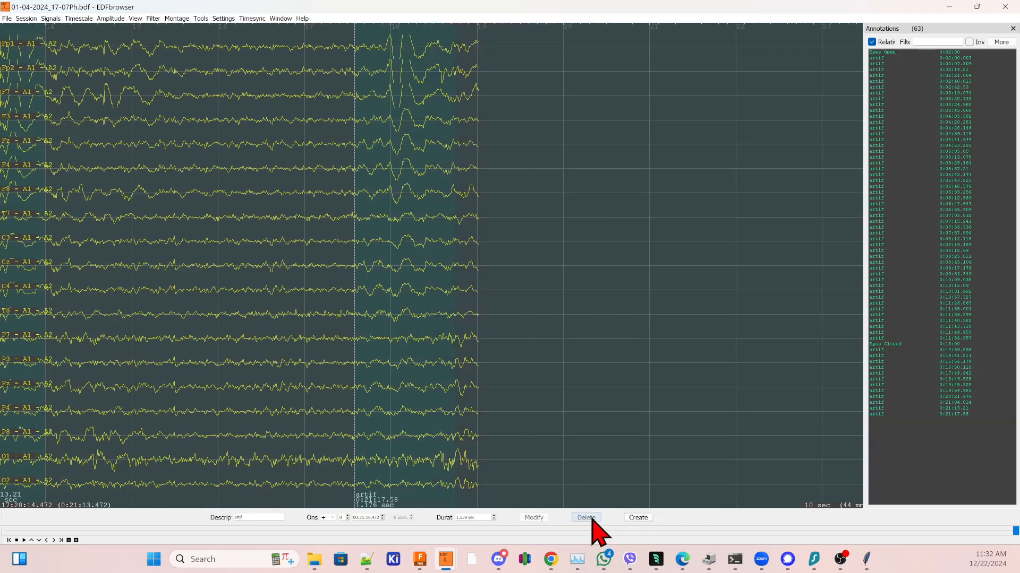
- Examine the last artif annotation, the start of the Eyes Closed segment and the area past the end of the recording
left_click(882, 415)
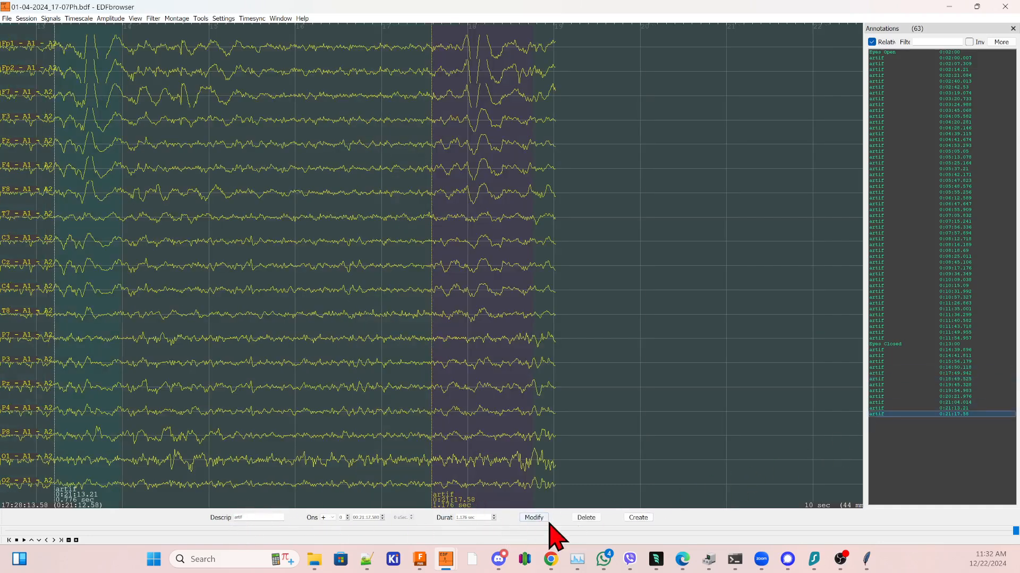
left_click(881, 338)
left_click(884, 344)
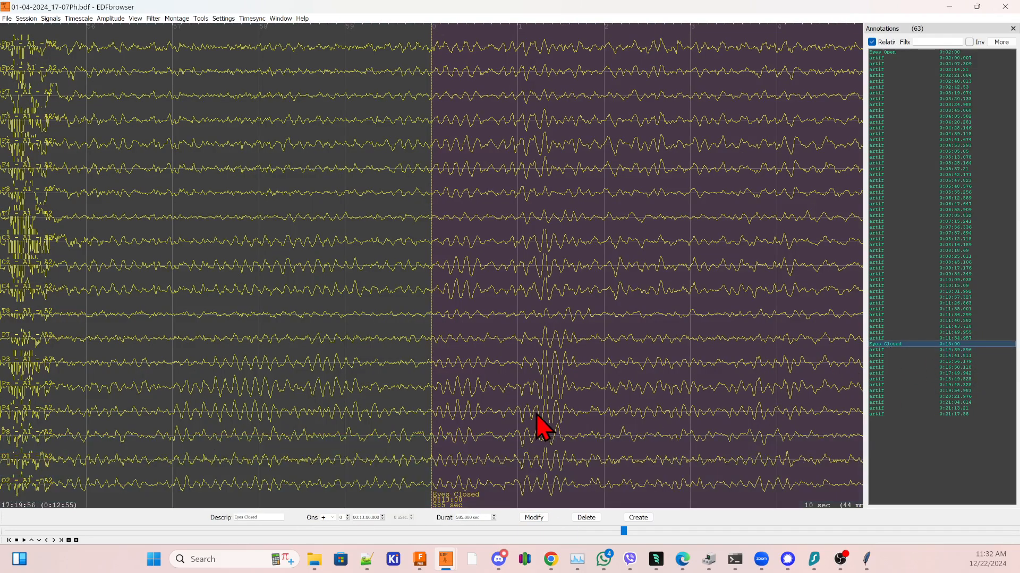
scroll(536, 417, "down", 5)
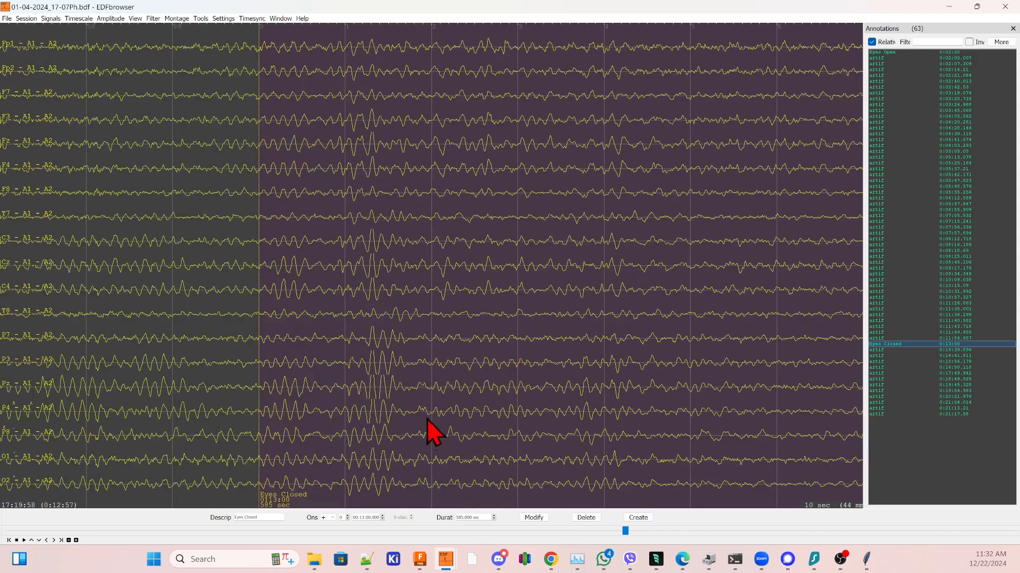
left_click(884, 414)
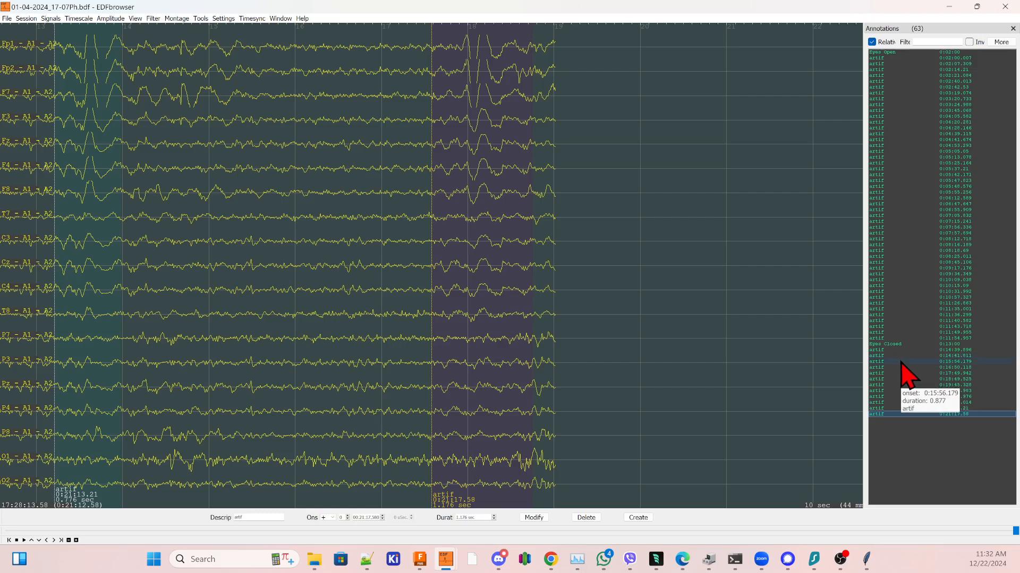
scroll(660, 337, "down", 10)
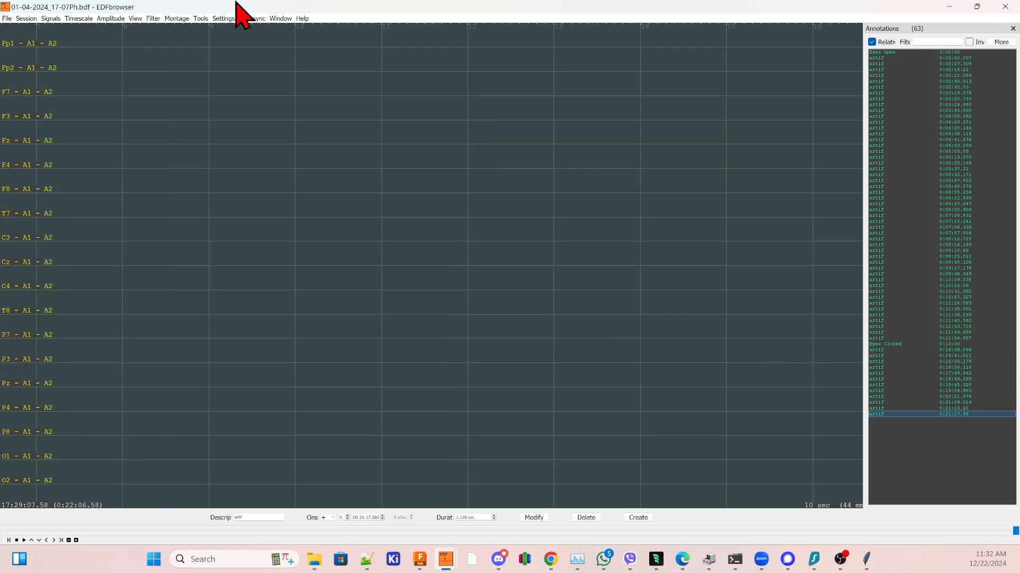
- Display the whole recording on one page and set the Eyes Closed annotation's duration to 525 sec
left_click(103, 19)
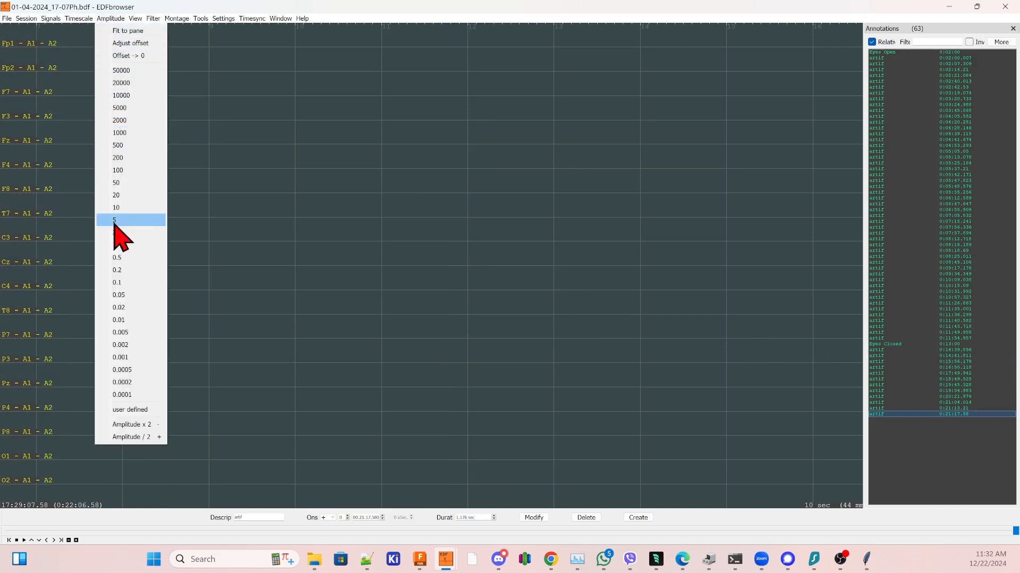
mouse_move(79, 19)
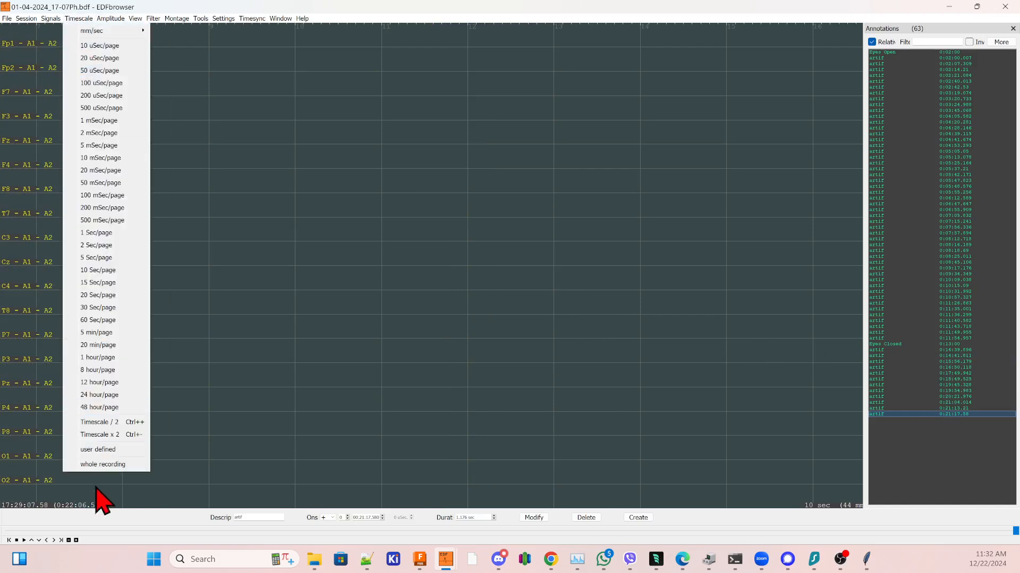
left_click(101, 526)
scroll(467, 330, "down", 5)
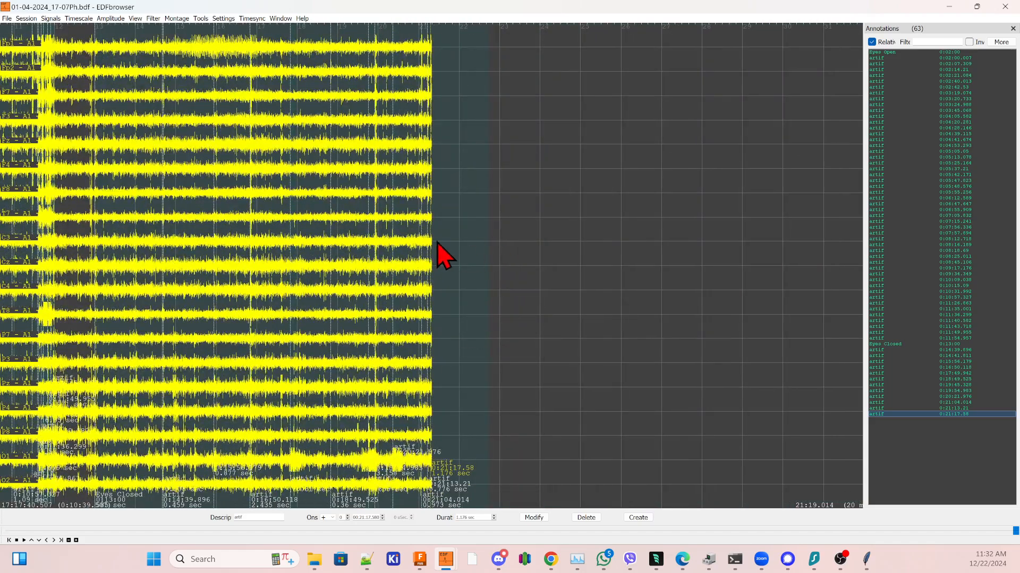
left_click(897, 345)
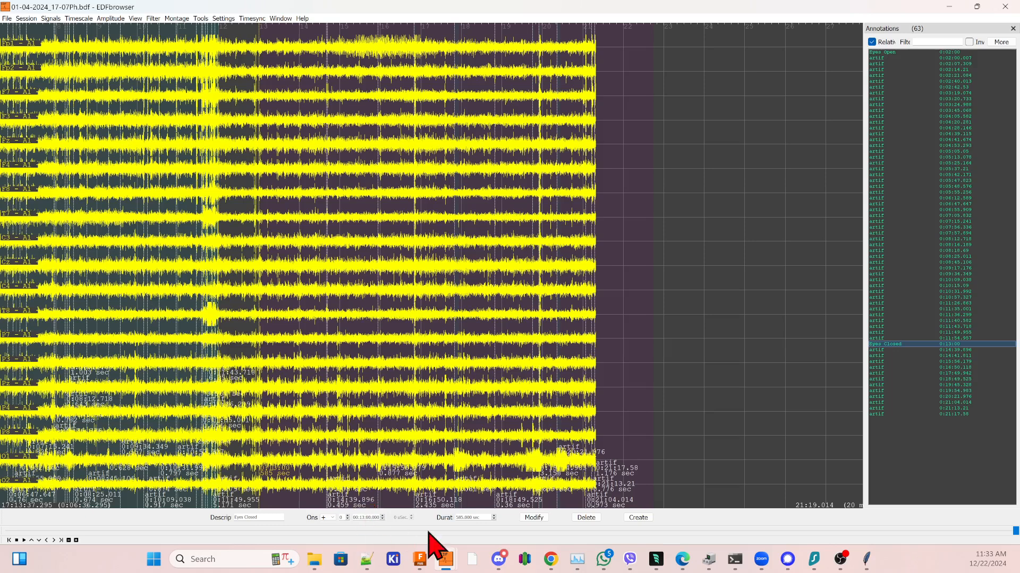
left_click(462, 517)
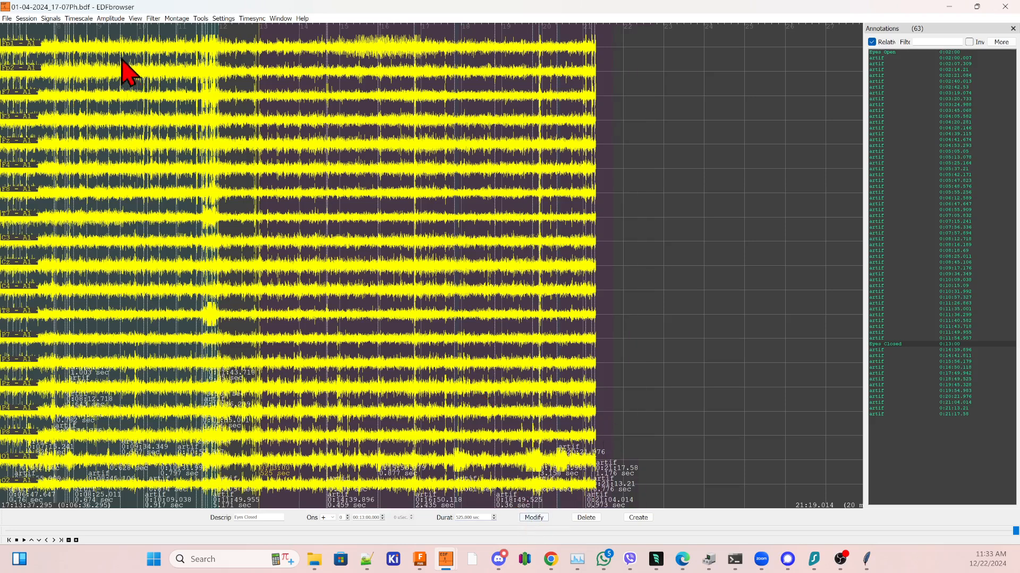
- Show 5 minutes per page and set the Eyes Closed annotation's duration to 500 sec
left_click(113, 22)
mouse_move(82, 20)
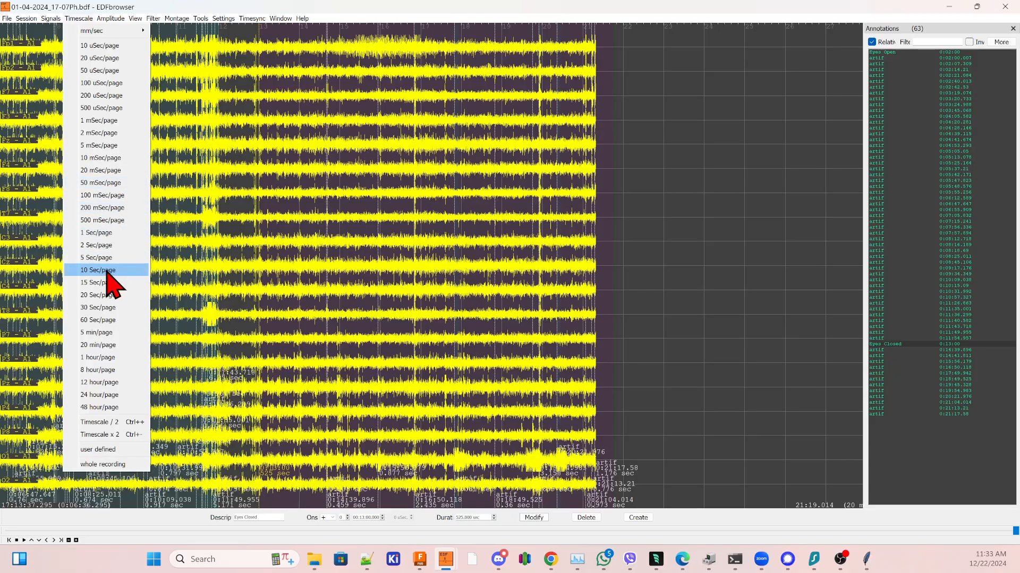
left_click(109, 335)
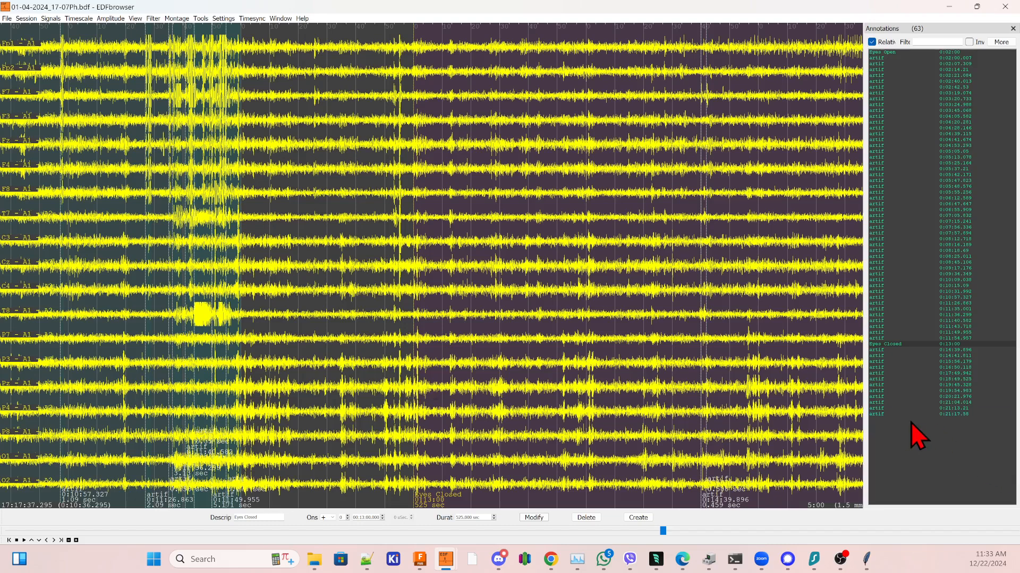
left_click(902, 415)
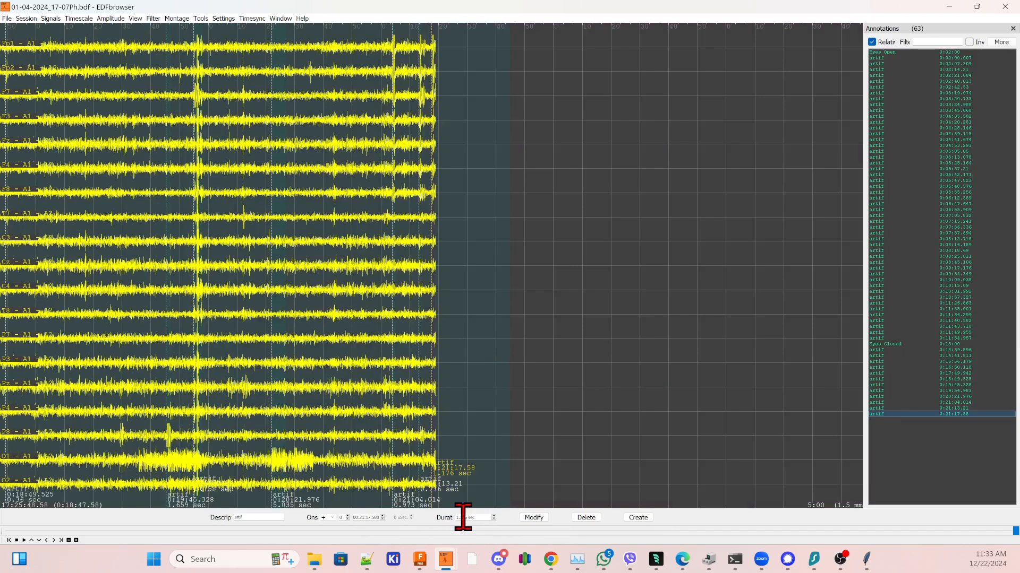
left_click(888, 344)
scroll(562, 406, "down", 6)
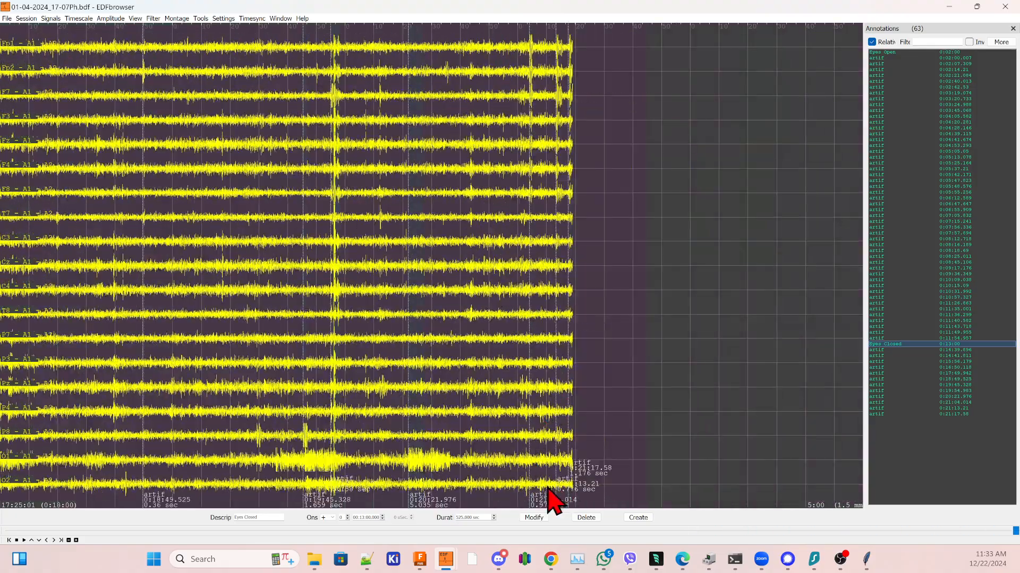
left_click(463, 519)
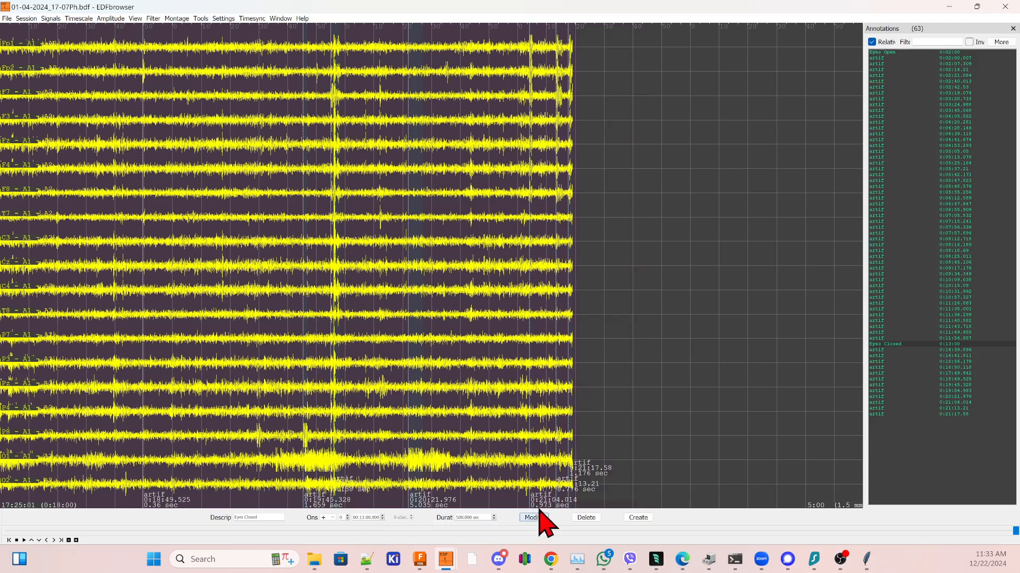
left_click(113, 18)
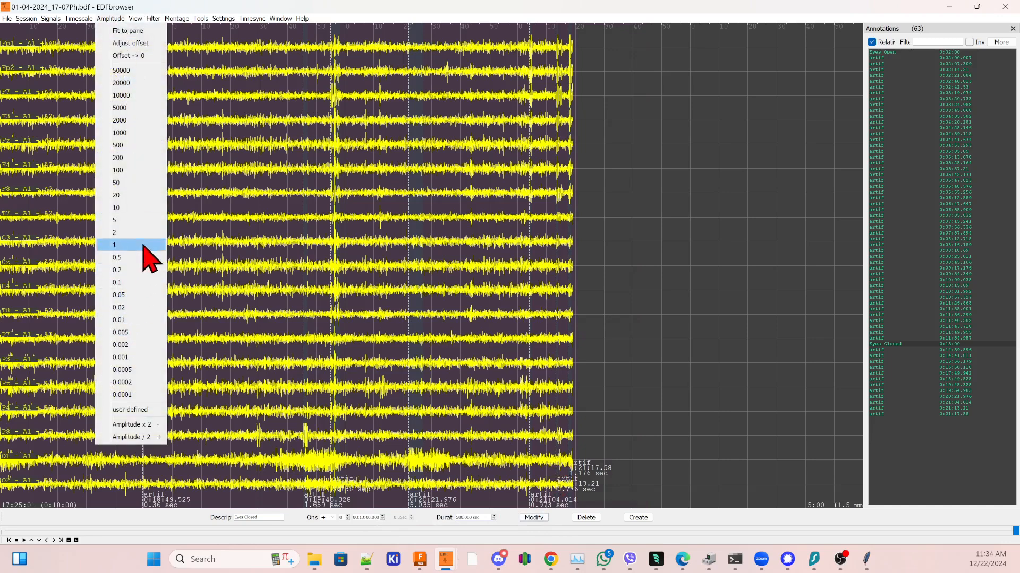
left_click(143, 208)
scroll(249, 308, "down", 3)
left_click(110, 18)
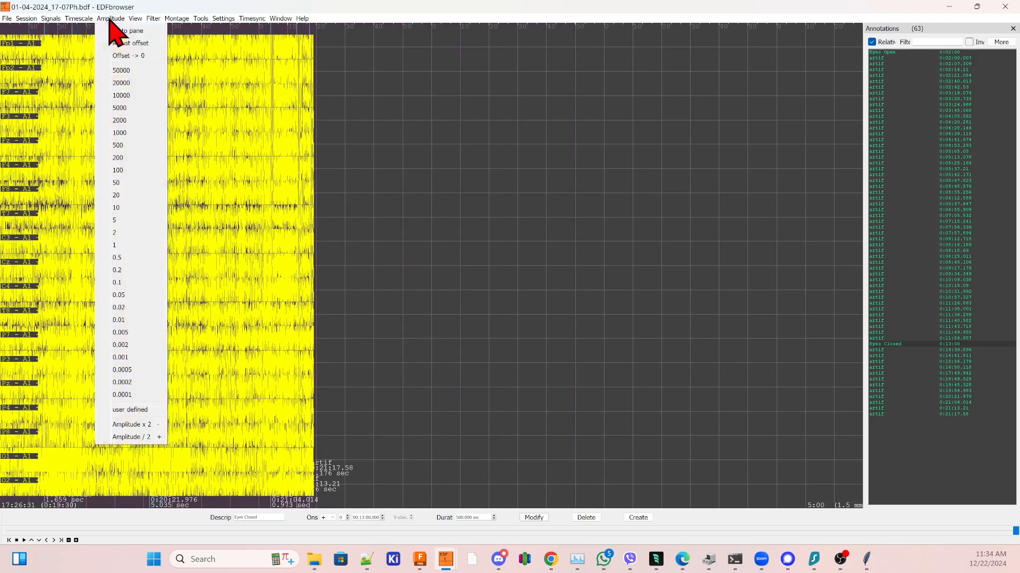
left_click(123, 171)
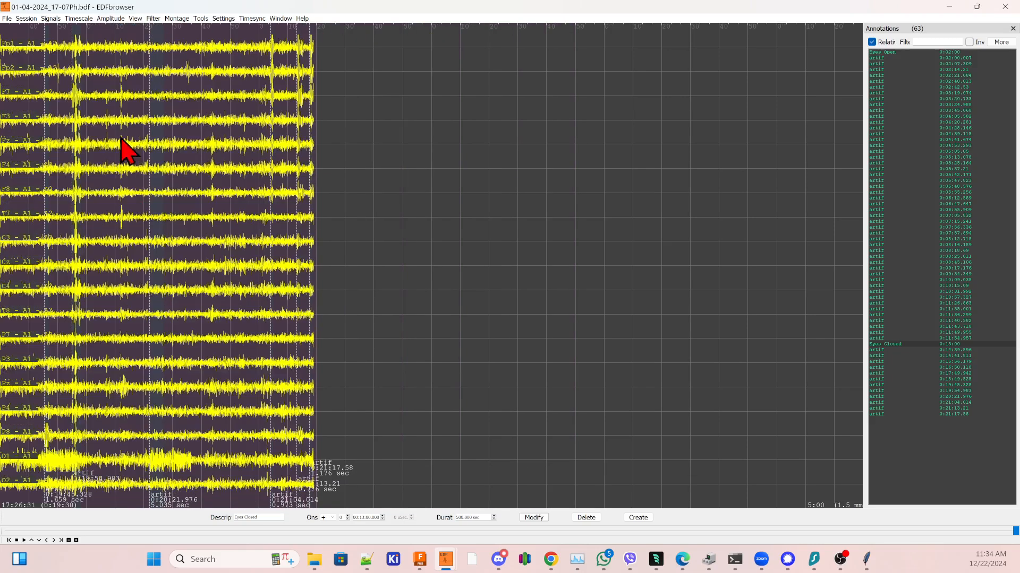
- Return to 10 seconds per page and set the Eyes Closed annotation's duration to 499 sec, matching the end of the signal
left_click(79, 19)
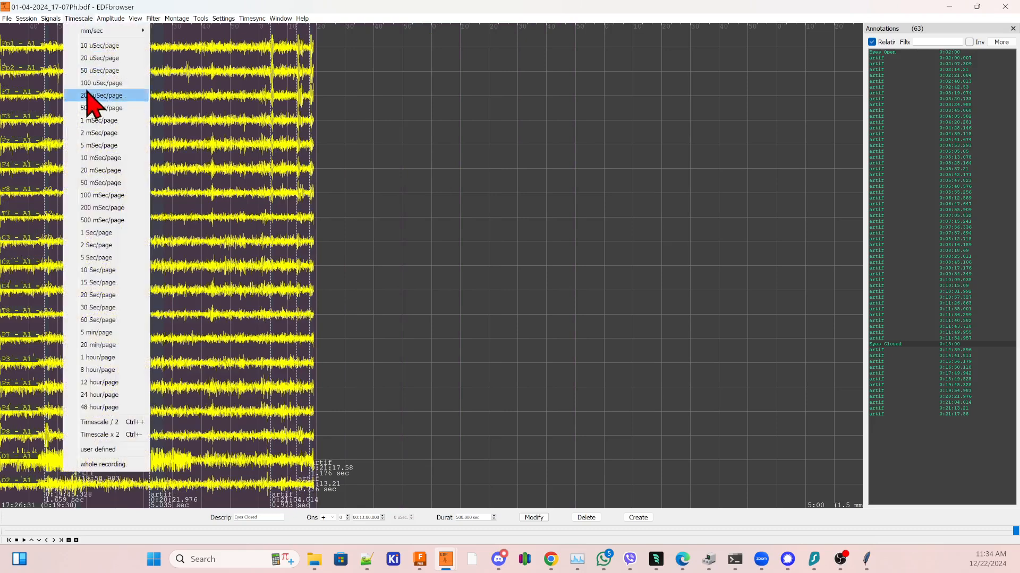
left_click(104, 271)
left_click(897, 412)
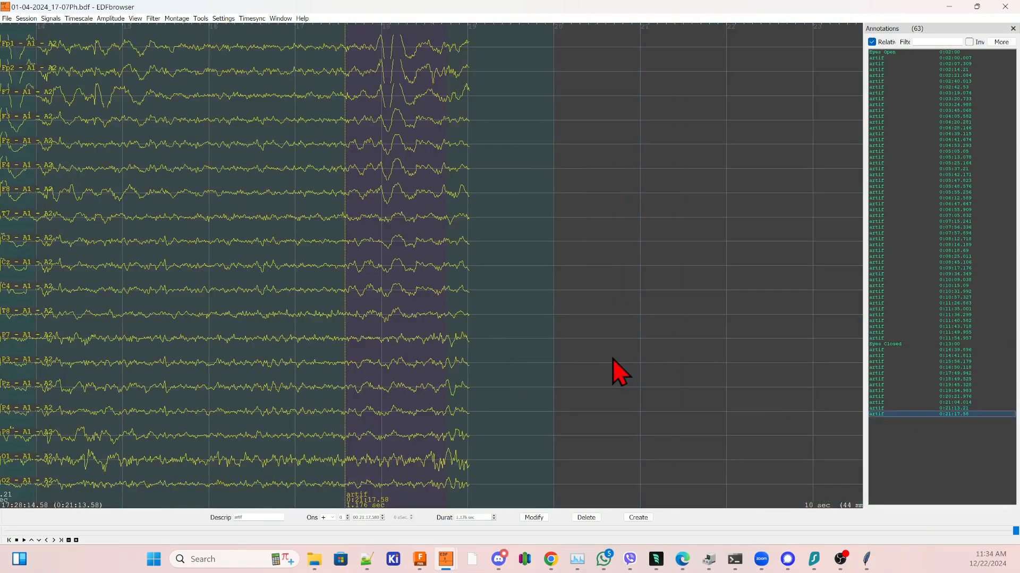
left_click(904, 345)
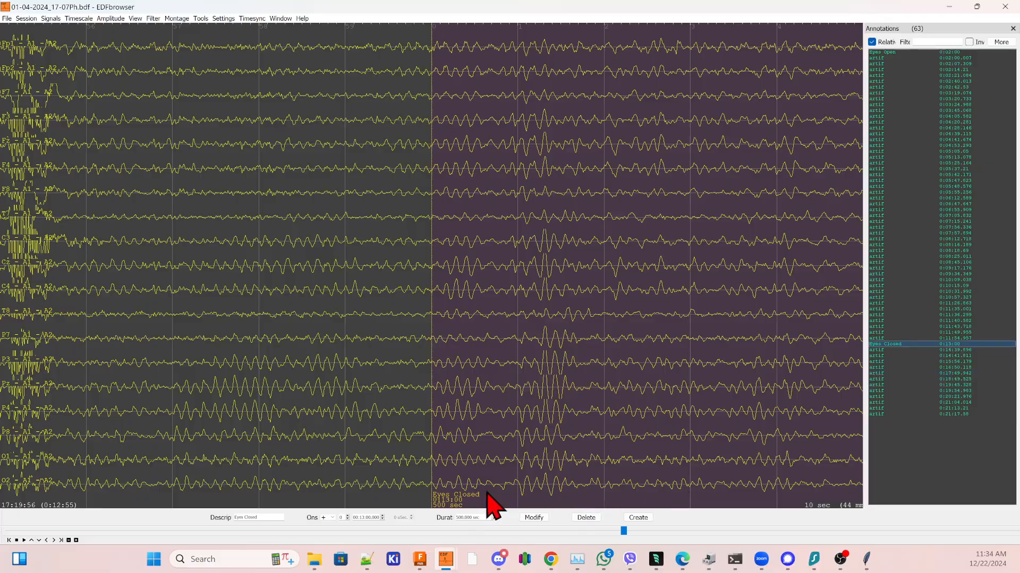
scroll(618, 485, "down", 10)
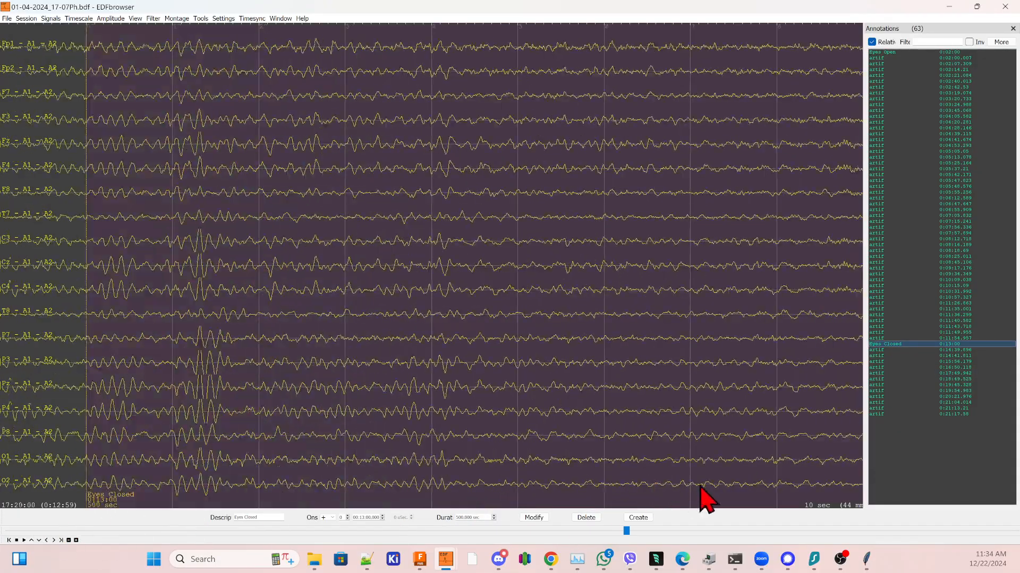
left_click_drag(631, 531, 1017, 523)
scroll(744, 407, "down", 8)
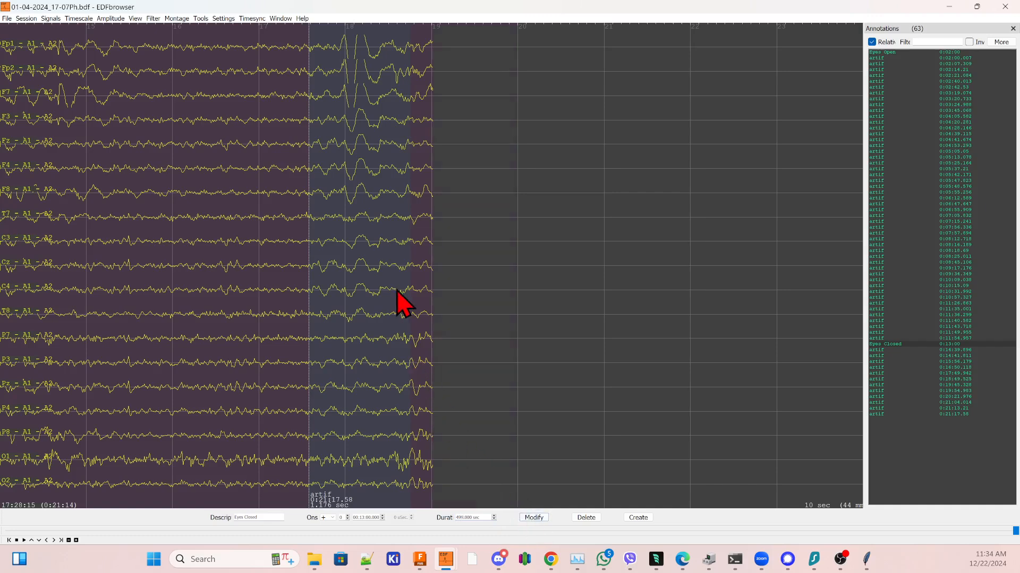
- Save the annotated recording as 01-04-2024_17-07Ph_edited.bdf in the Desktop's "to process" folder
left_click(7, 19)
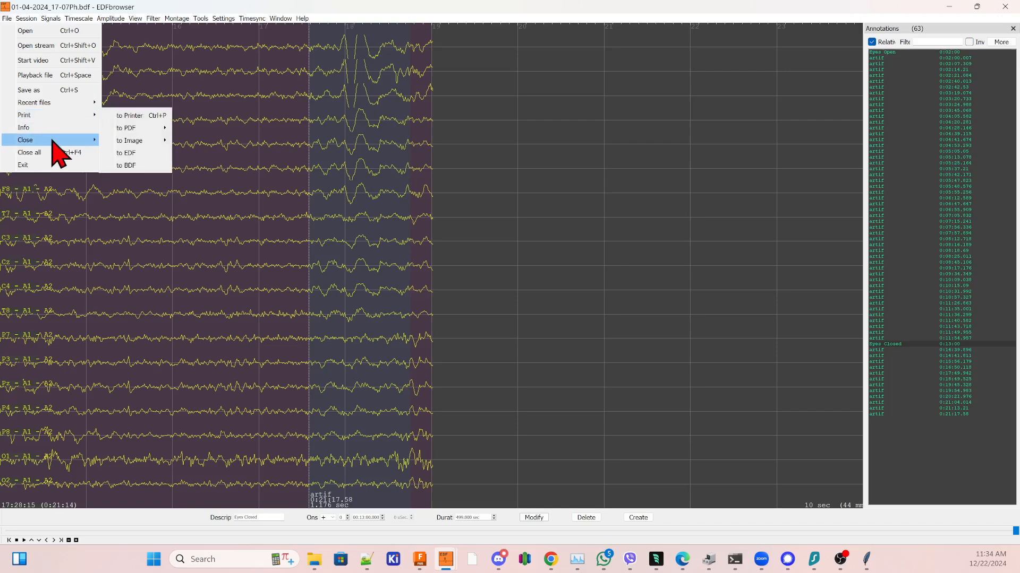
left_click(53, 90)
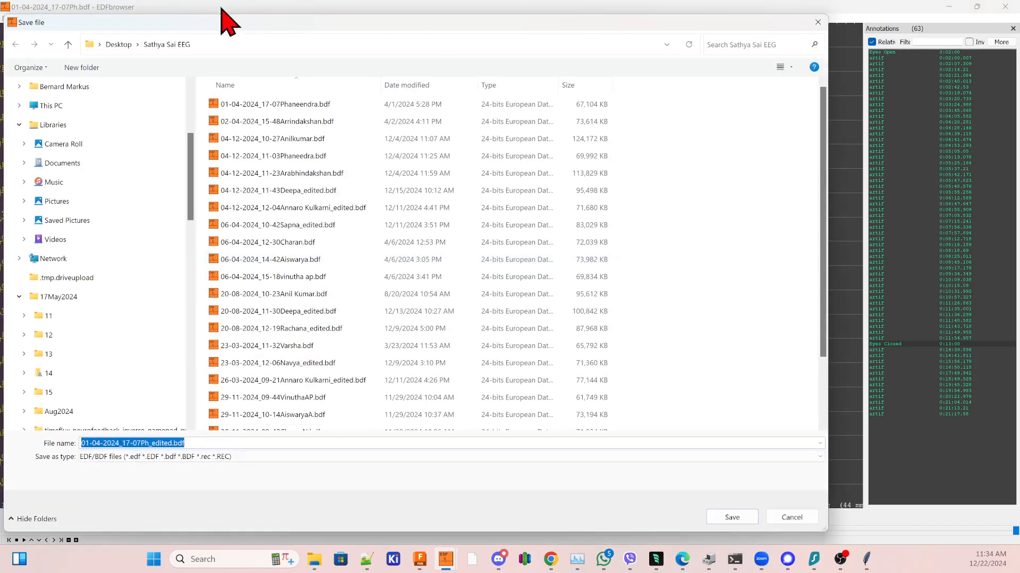
left_click(68, 45)
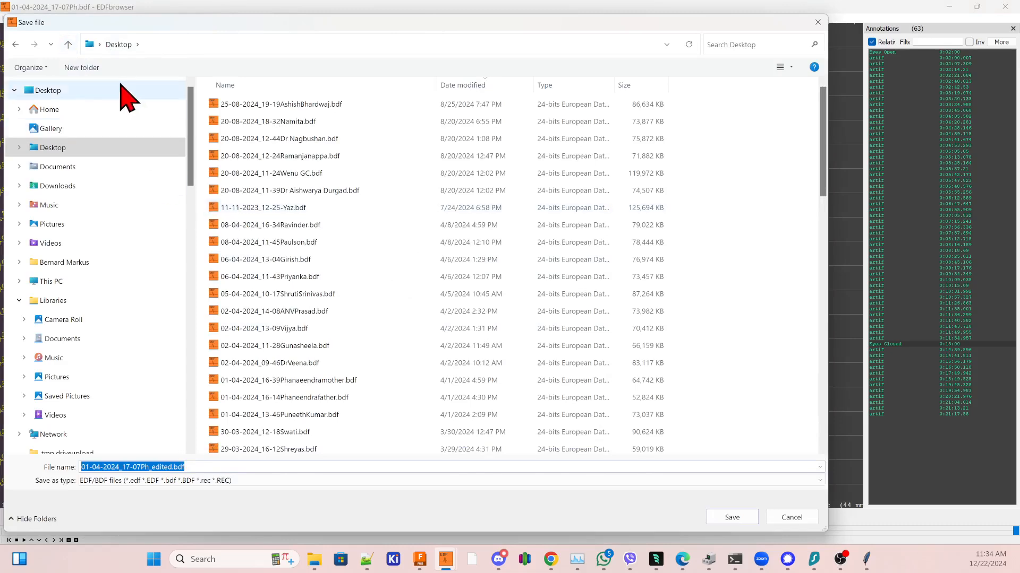
left_click(68, 44)
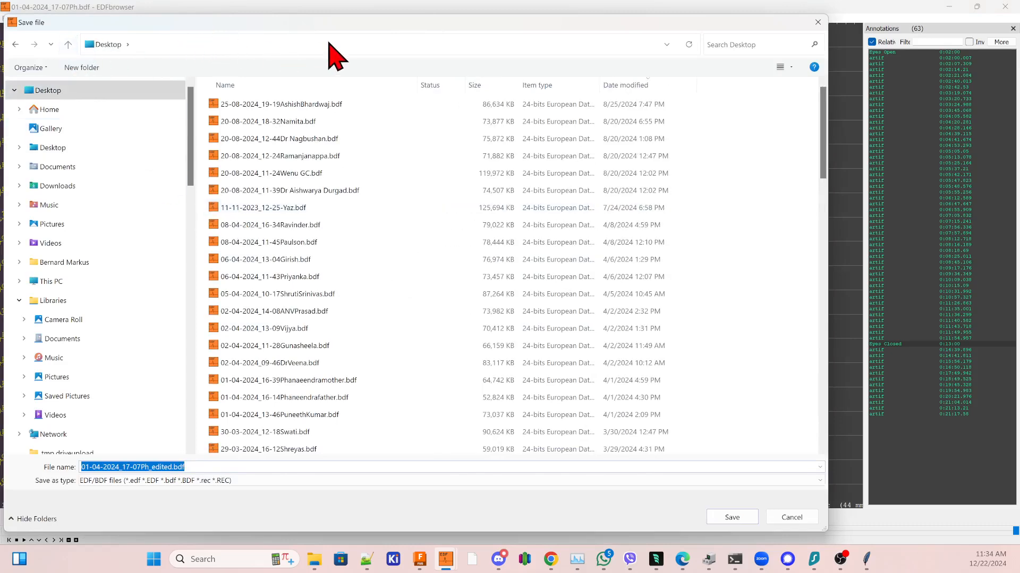
scroll(371, 210, "down", 6)
scroll(371, 210, "down", 12)
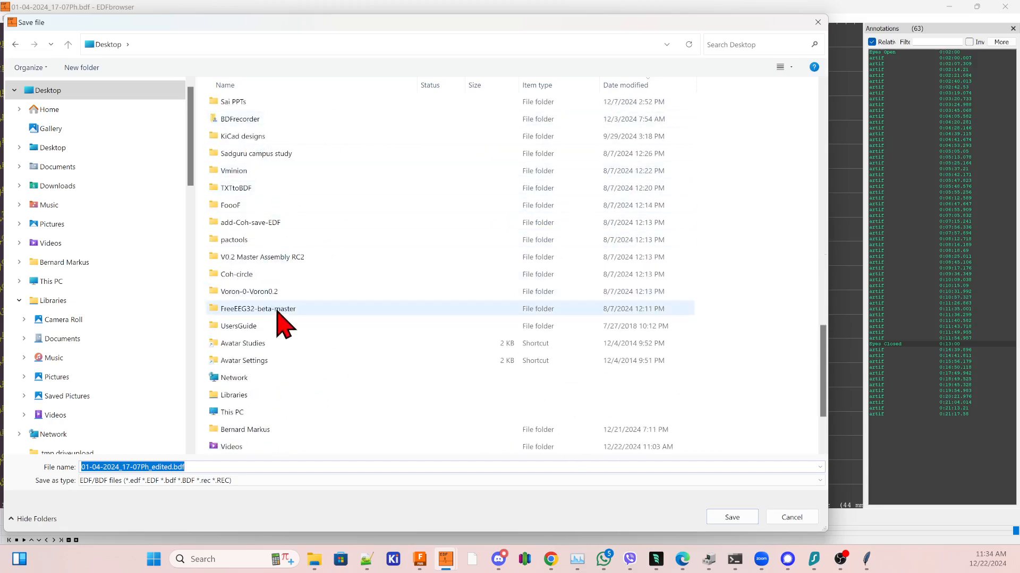
scroll(273, 223, "up", 1)
scroll(271, 213, "up", 2)
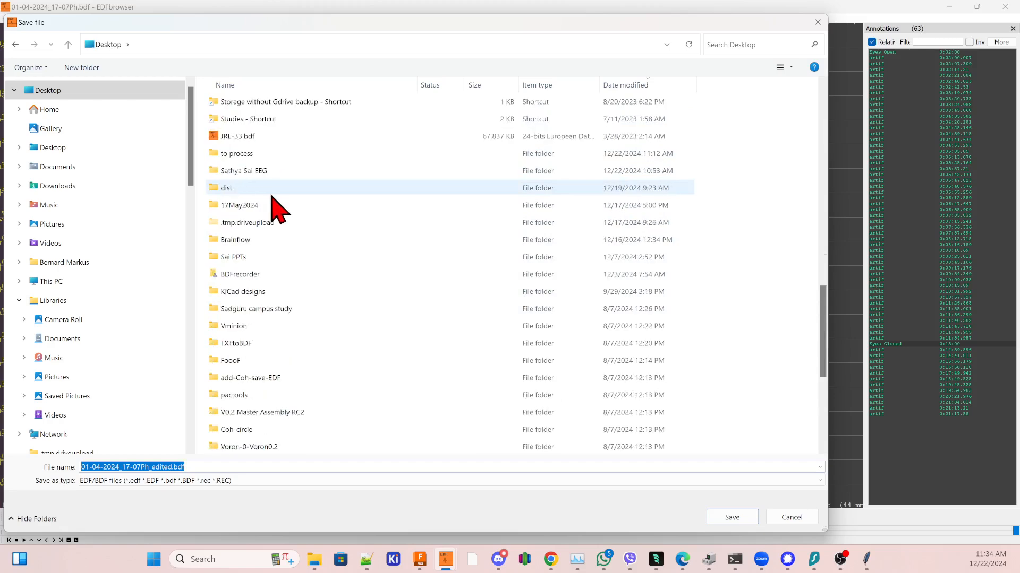
left_click(243, 155)
double_click(244, 158)
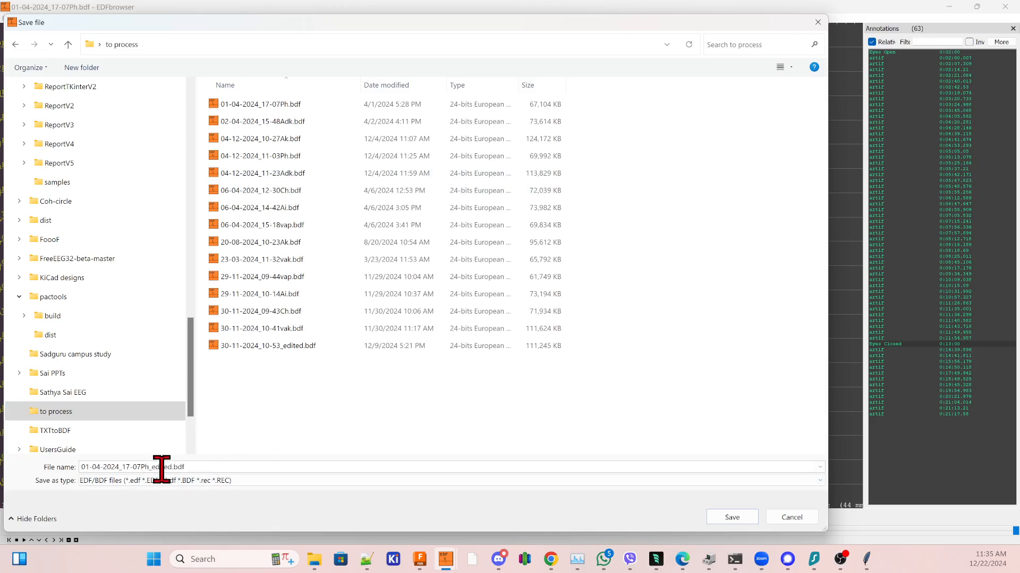
left_click(732, 517)
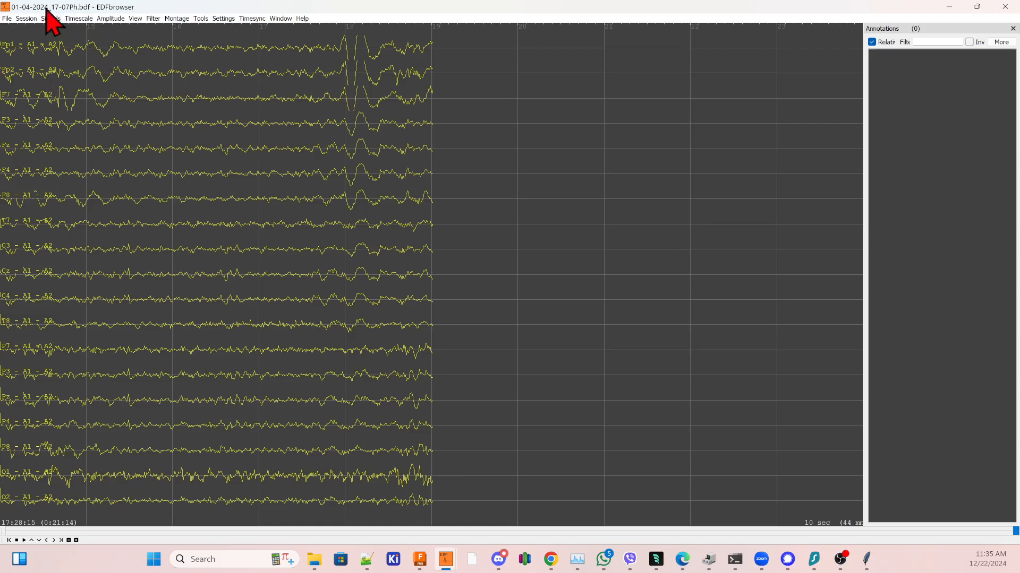
- Close EDFbrowser and locate 01-04-2024_17-07Ph_edited.bdf in the "to process" folder in File Explorer
left_click(1001, 7)
scroll(450, 362, "left", 1)
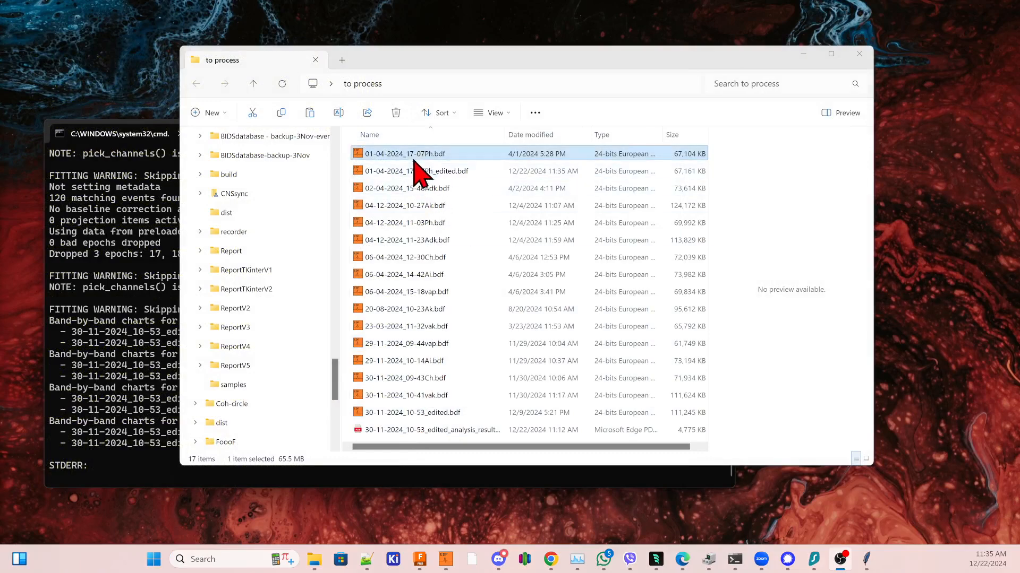
left_click(444, 153)
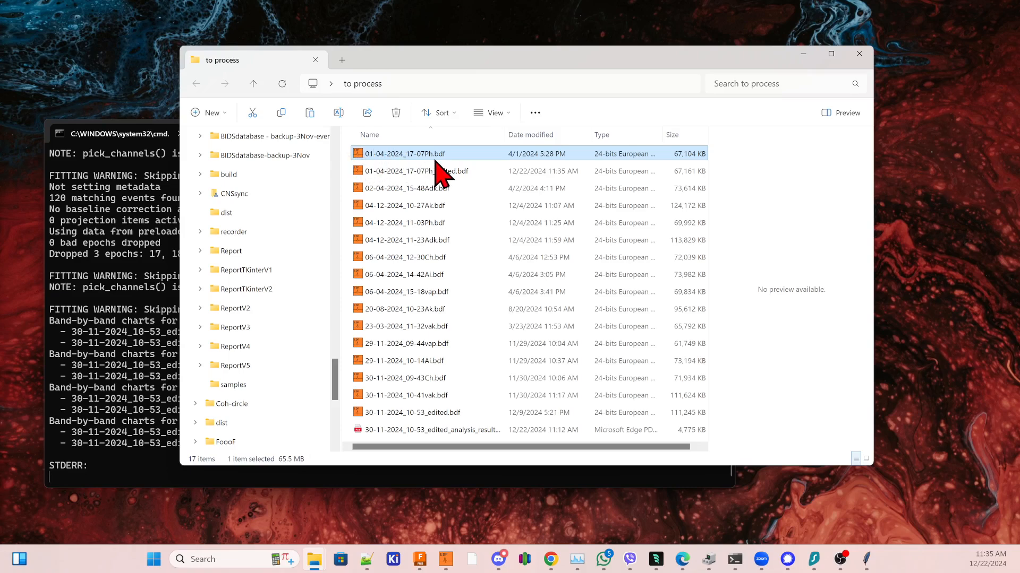
left_click(425, 171)
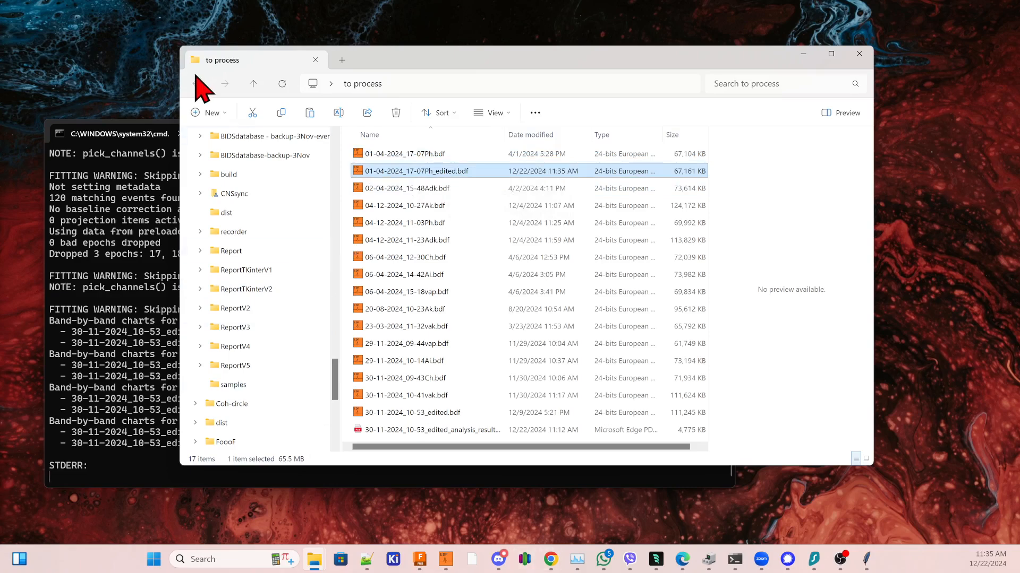
mouse_move(727, 565)
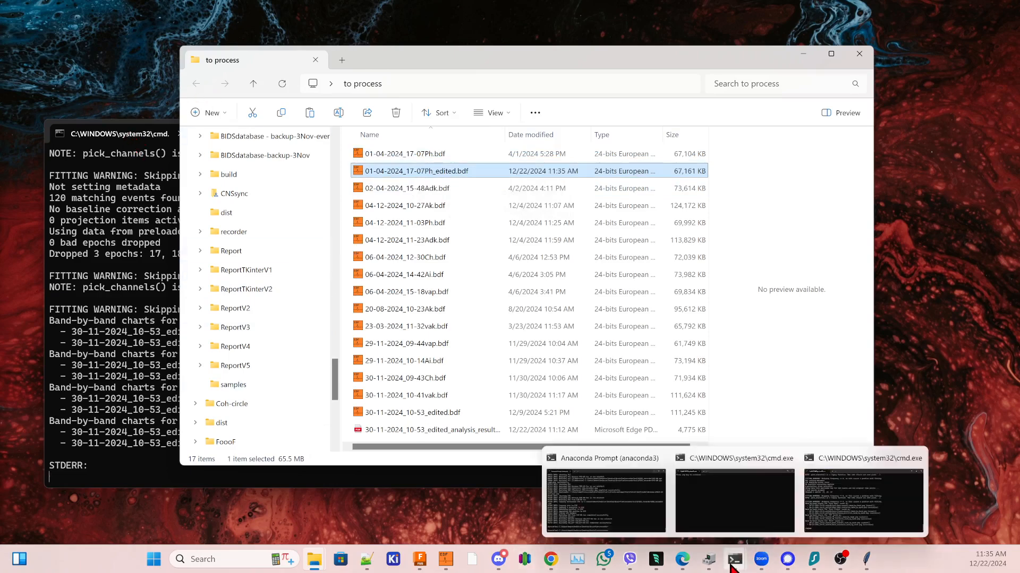
- Switch to BrainFlow Analysis and load 01-04-2024_17-07Ph_edited.bdf from the Desktop's "to process" folder
left_click(866, 559)
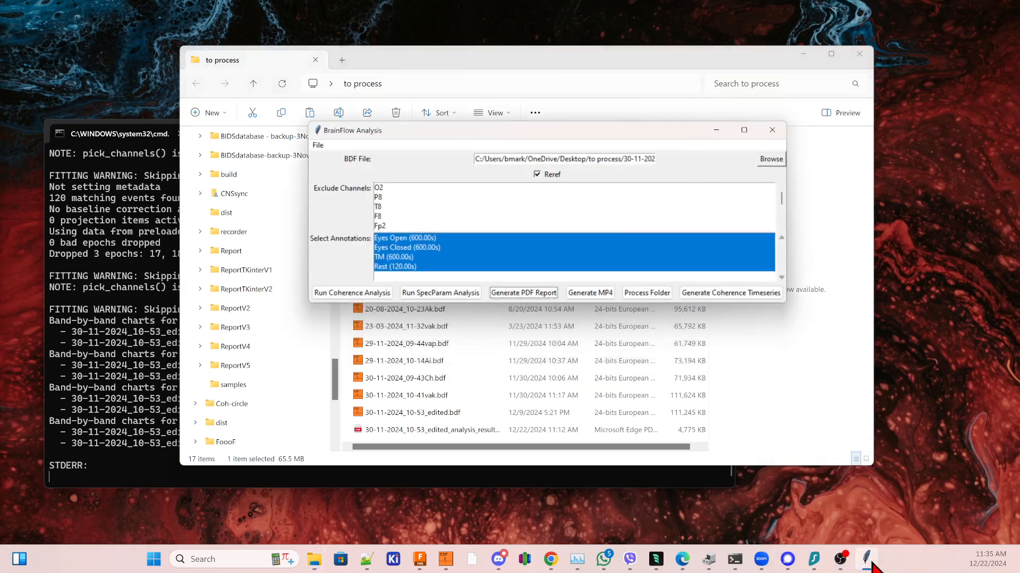
left_click(765, 163)
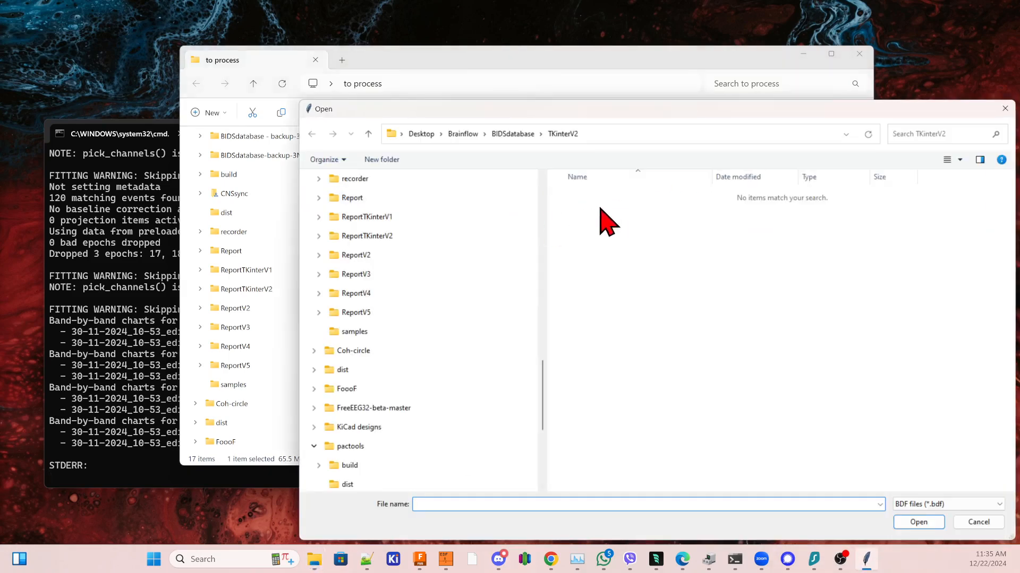
scroll(392, 276, "up", 10)
scroll(392, 277, "up", 10)
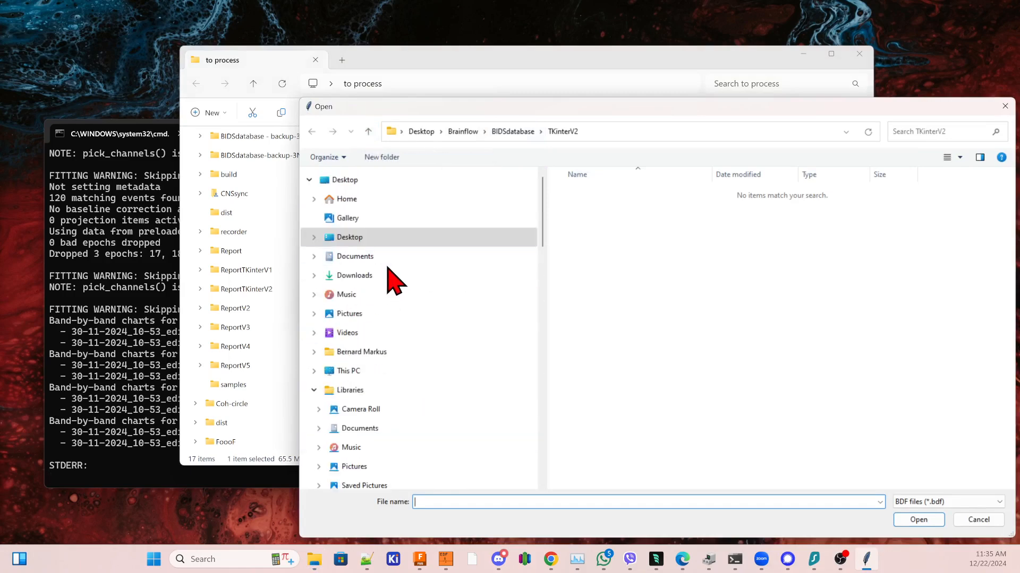
left_click(361, 181)
scroll(619, 292, "up", 6)
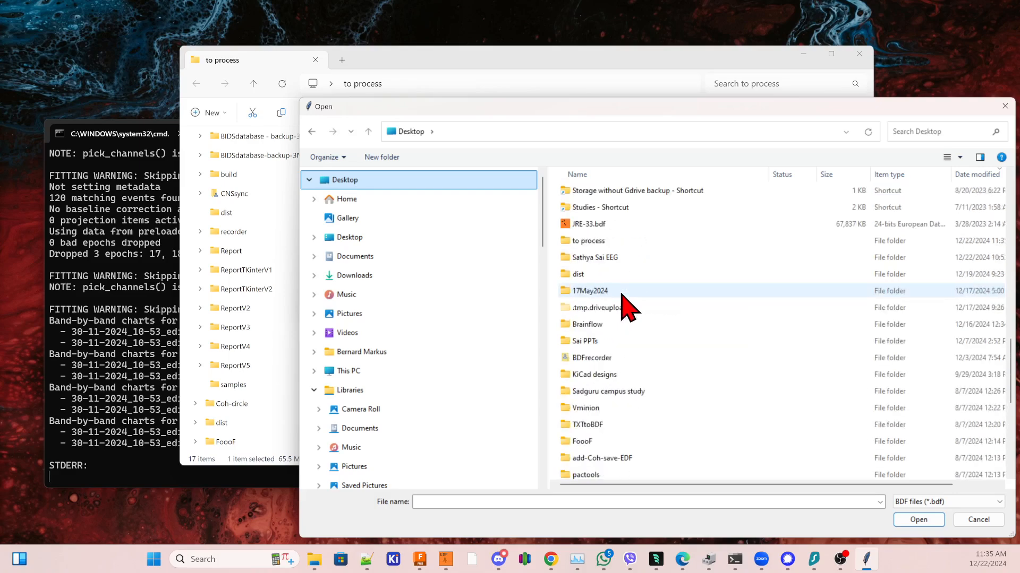
double_click(599, 244)
left_click(611, 208)
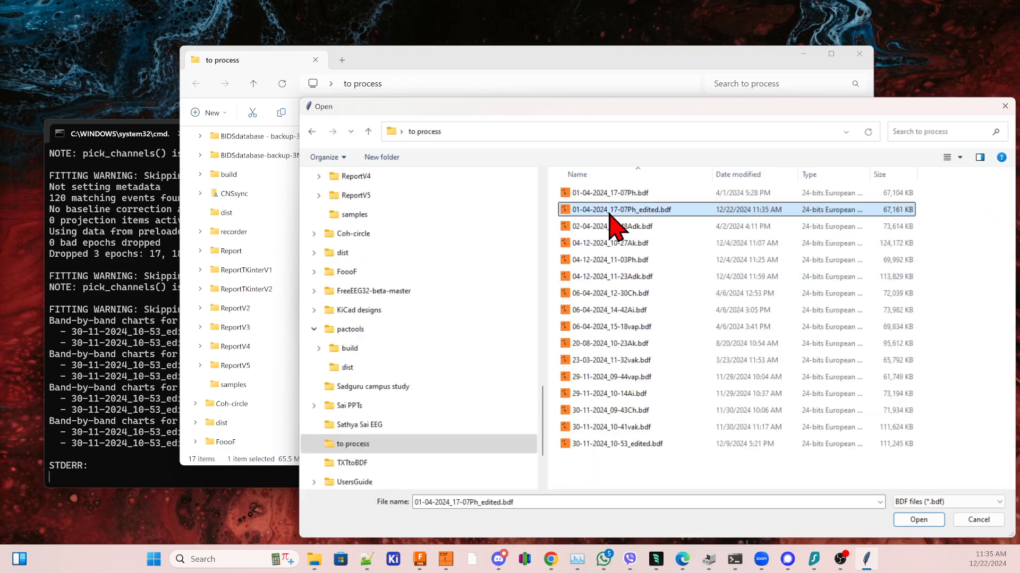
left_click(915, 523)
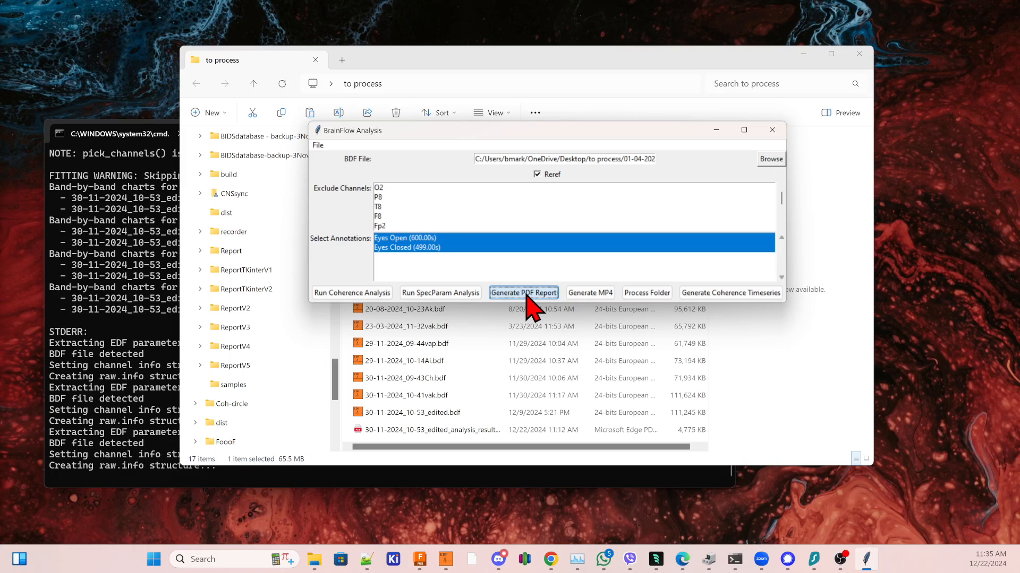
- Generate the PDF report for Eyes Open and Eyes Closed, and preview the chart images produced in the "to process" folder
left_click(527, 293)
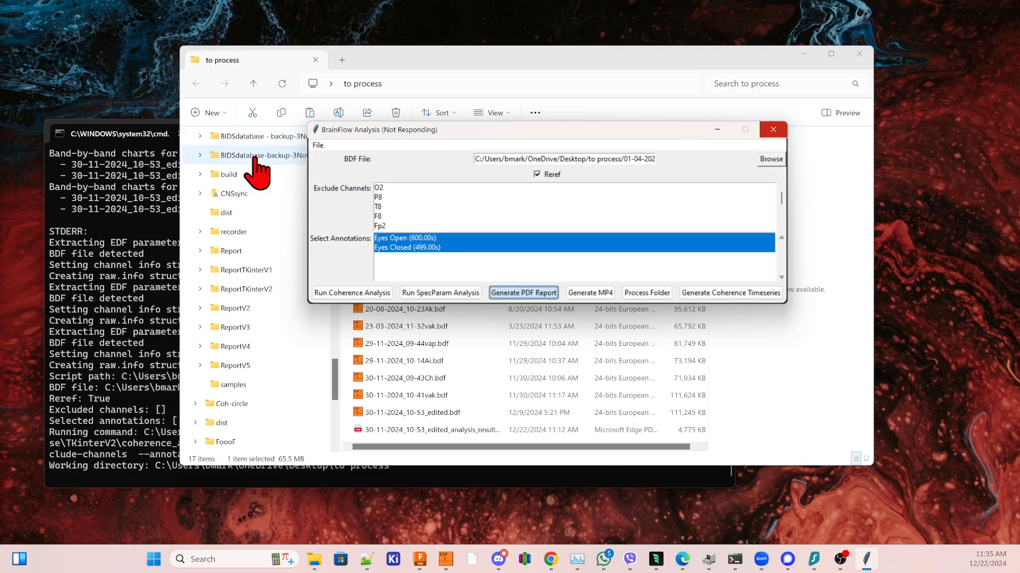
left_click(546, 64)
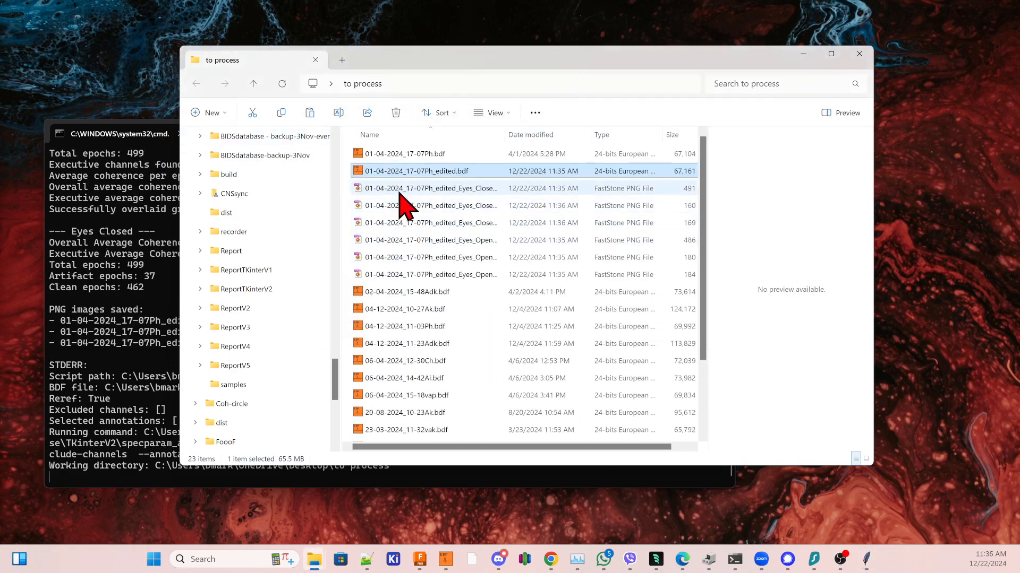
left_click(450, 256)
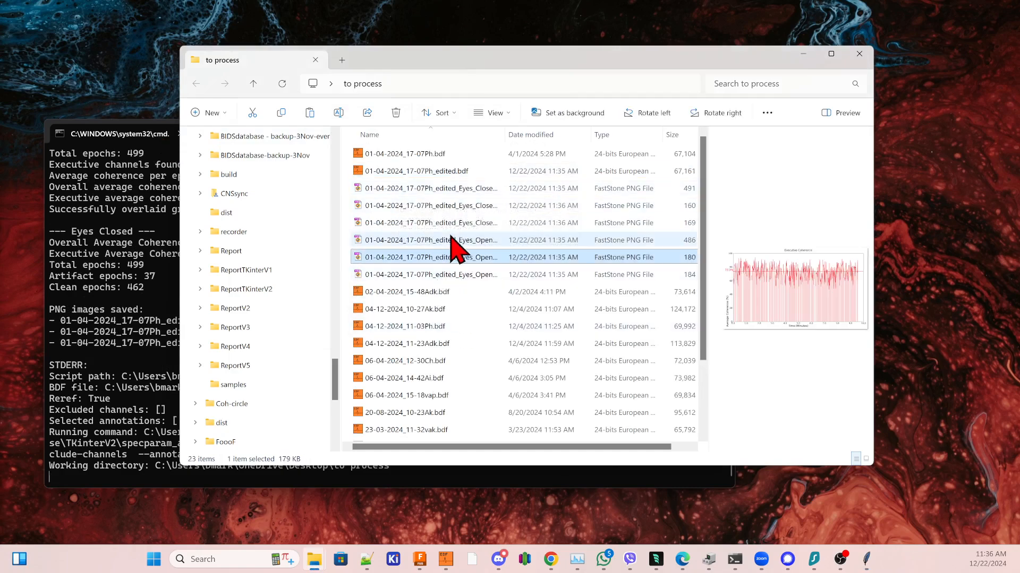
left_click(451, 223)
left_click(445, 209)
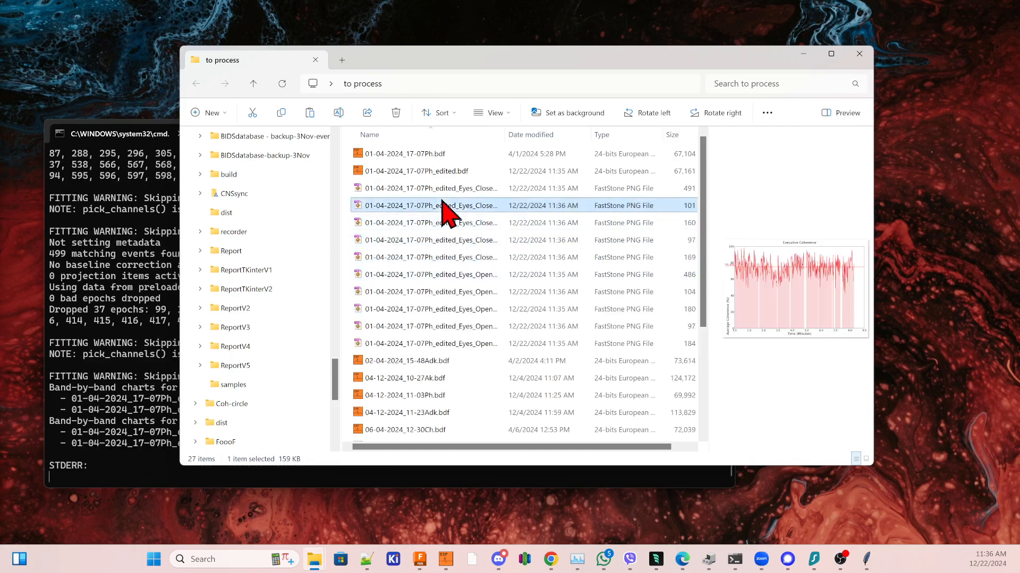
left_click(441, 193)
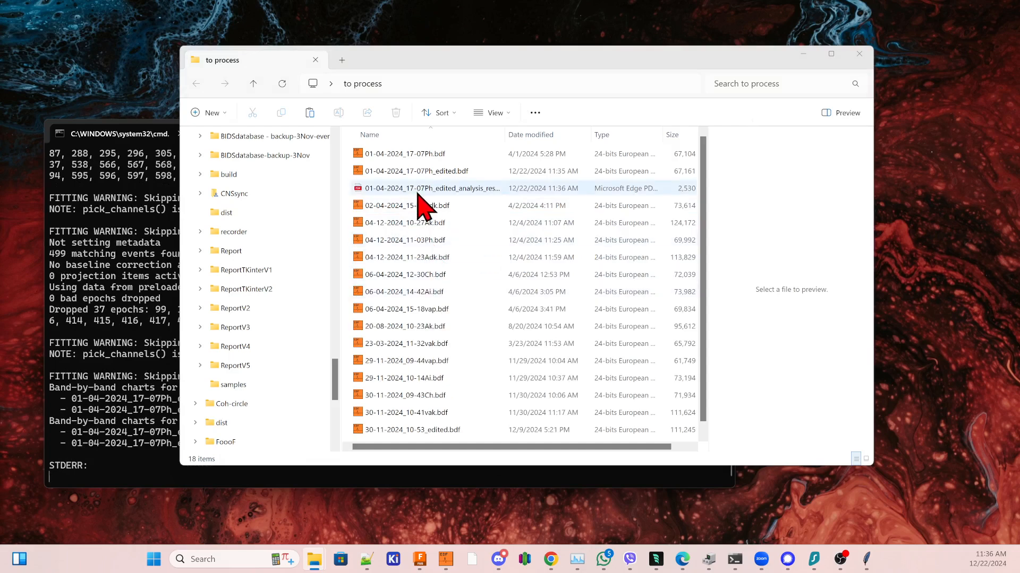
- Preview the new analysis results PDF with a widened Name column and dismiss the report confirmation in BrainFlow Analysis
left_click(414, 190)
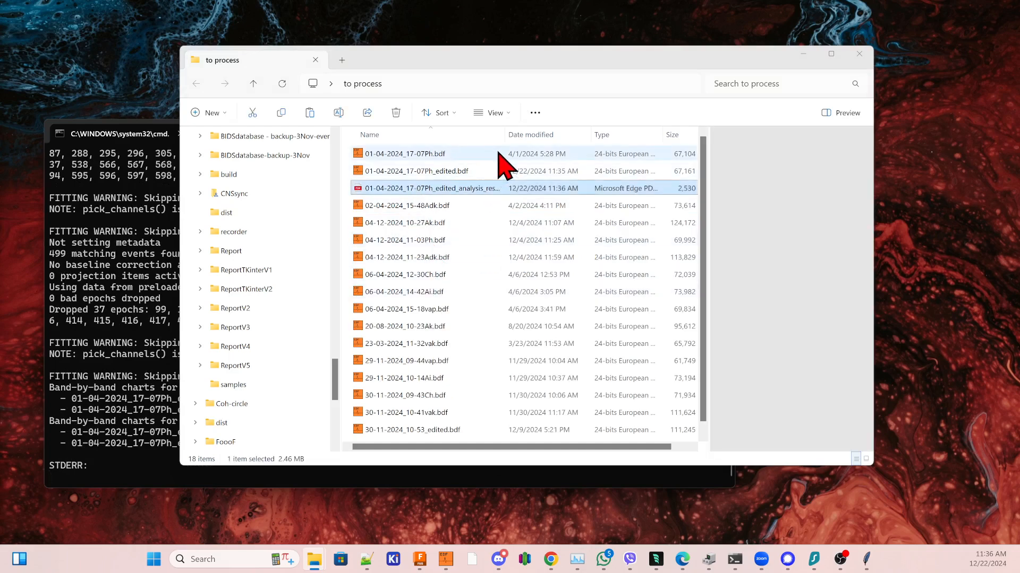
left_click_drag(505, 134, 605, 135)
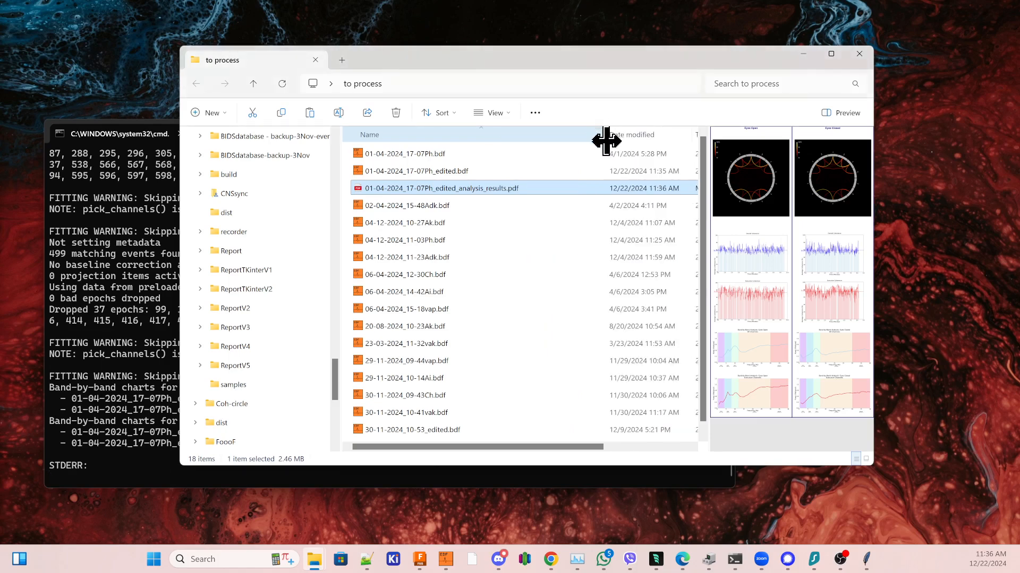
left_click(866, 559)
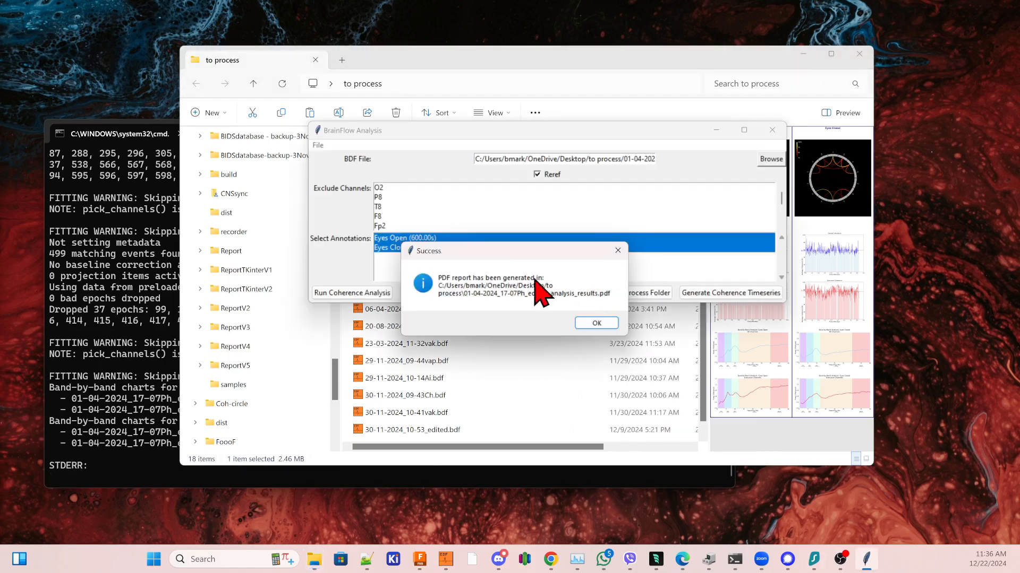
left_click(595, 325)
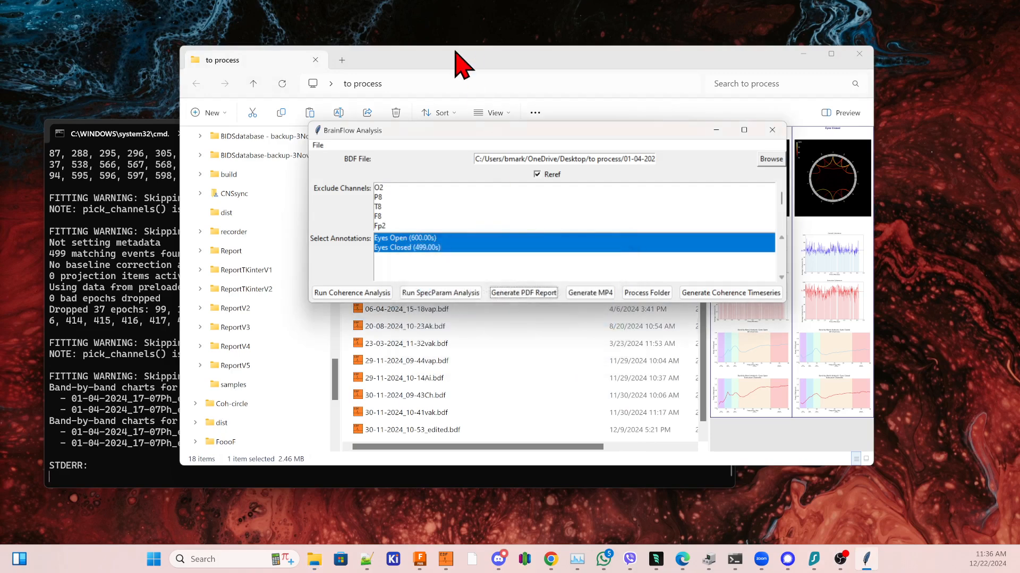
left_click(460, 59)
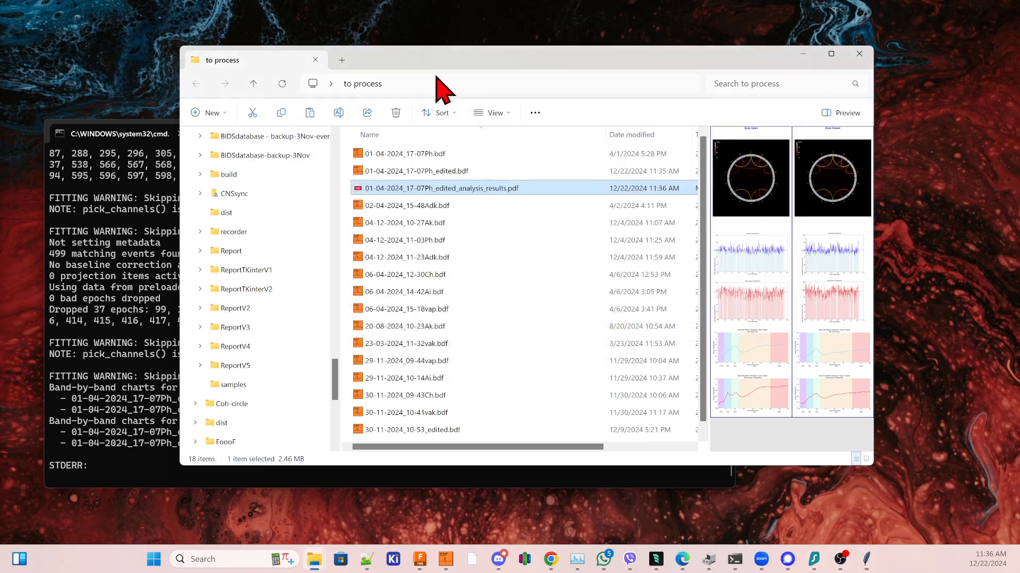
- Open 01-04-2024_17-07Ph_edited_analysis_results.pdf and examine its coherence circles, overall and executive coherence charts, and band-by-band analysis for Eyes Open and Eyes Closed
double_click(420, 190)
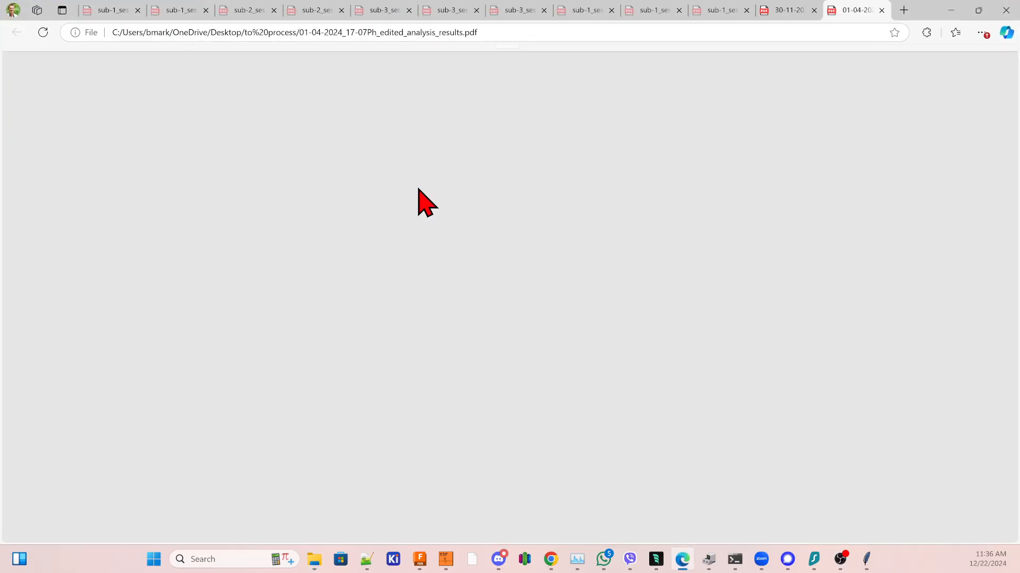
scroll(423, 257, "down", 5)
scroll(419, 249, "up", 5)
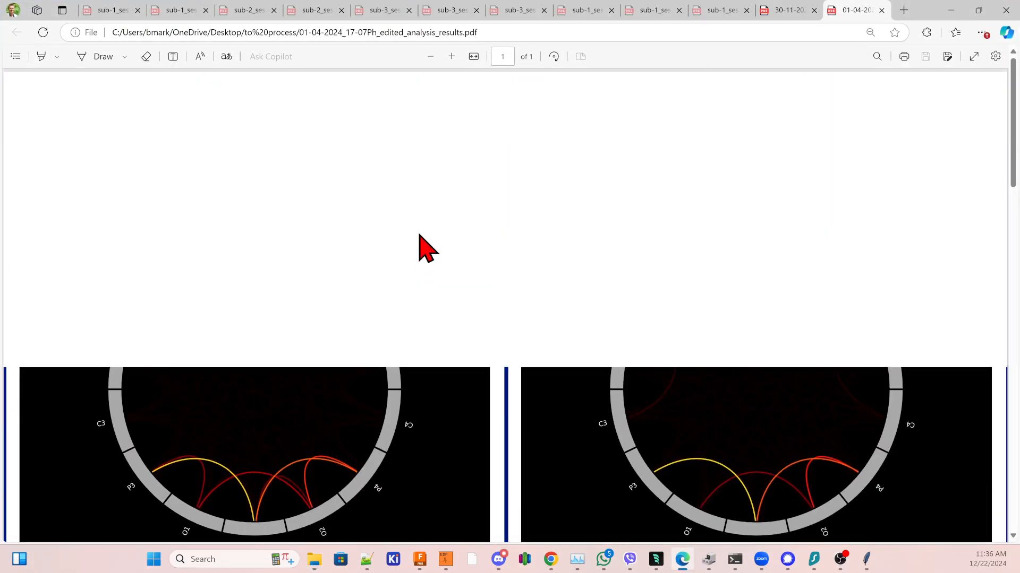
scroll(455, 253, "down", 3)
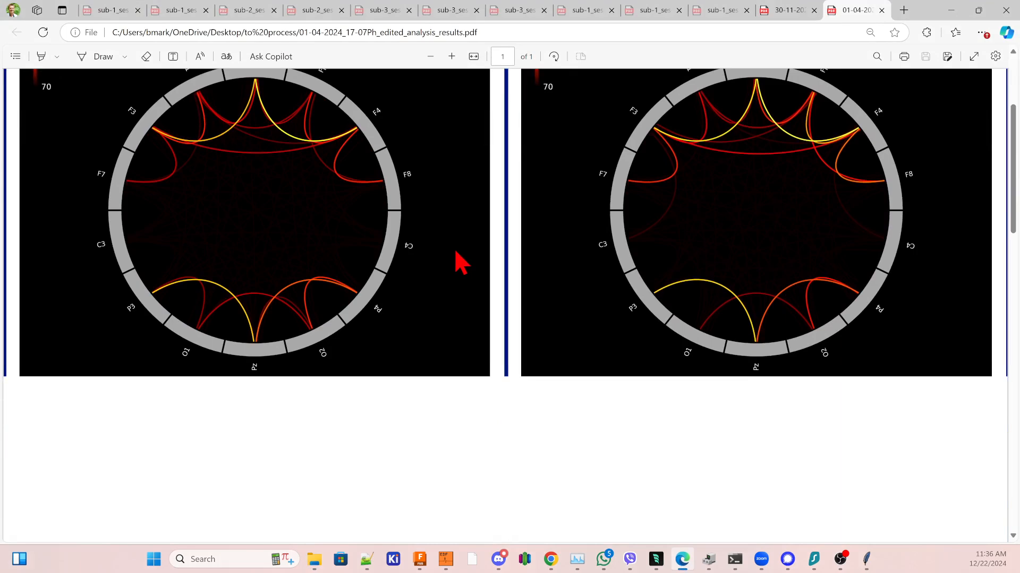
scroll(454, 252, "up", 2)
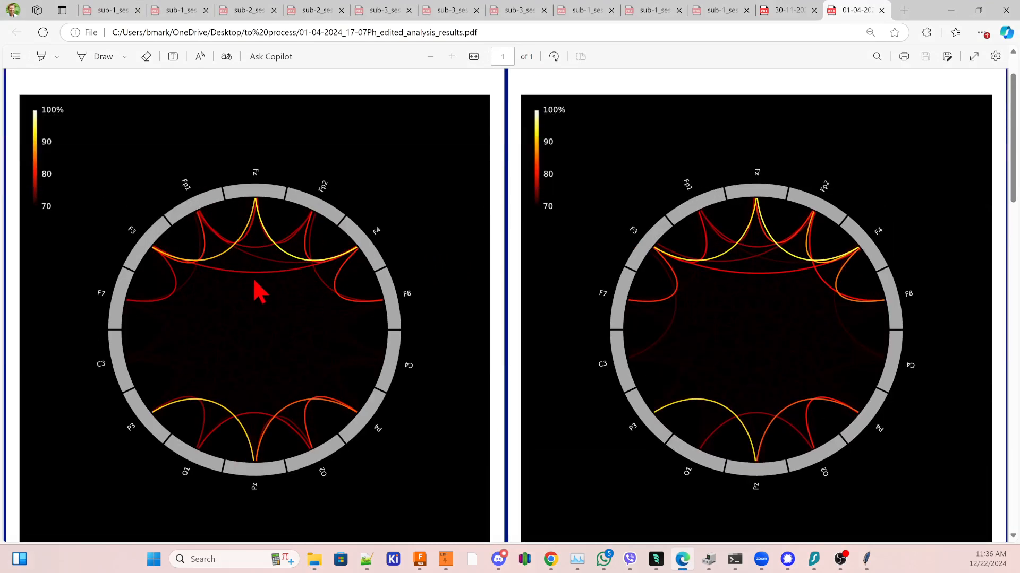
scroll(569, 322, "down", 8)
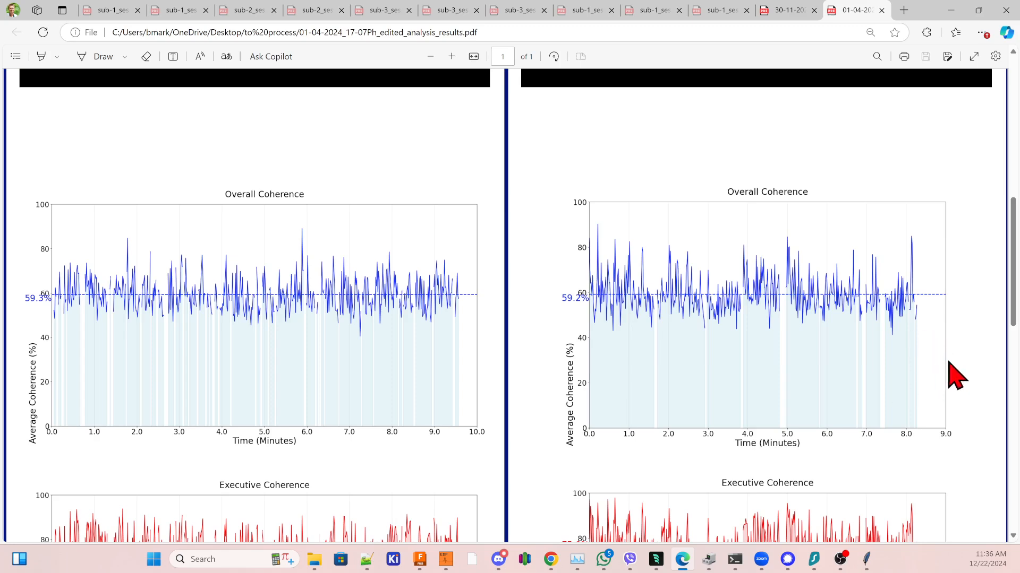
scroll(813, 385, "down", 3)
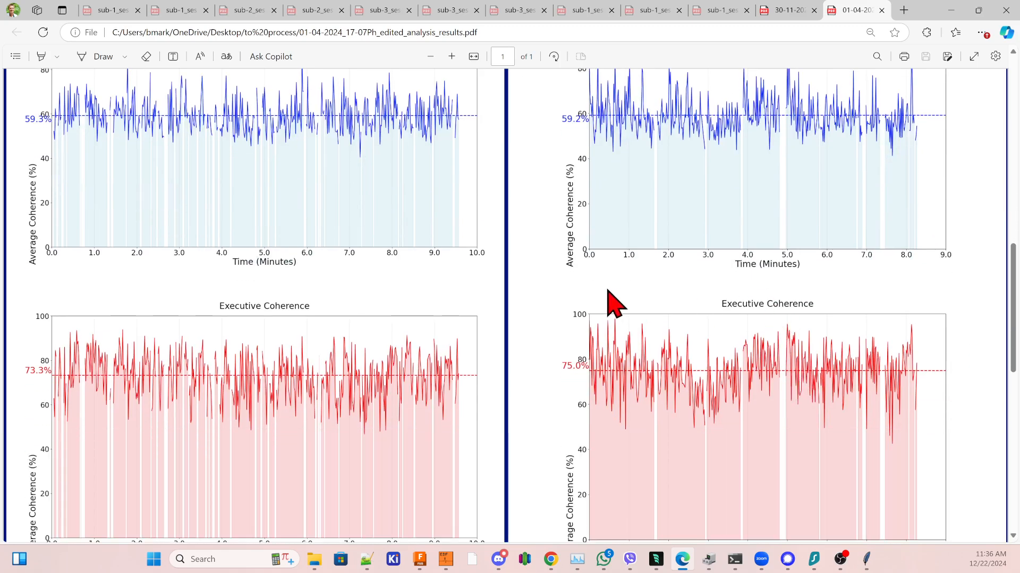
scroll(541, 290, "down", 2)
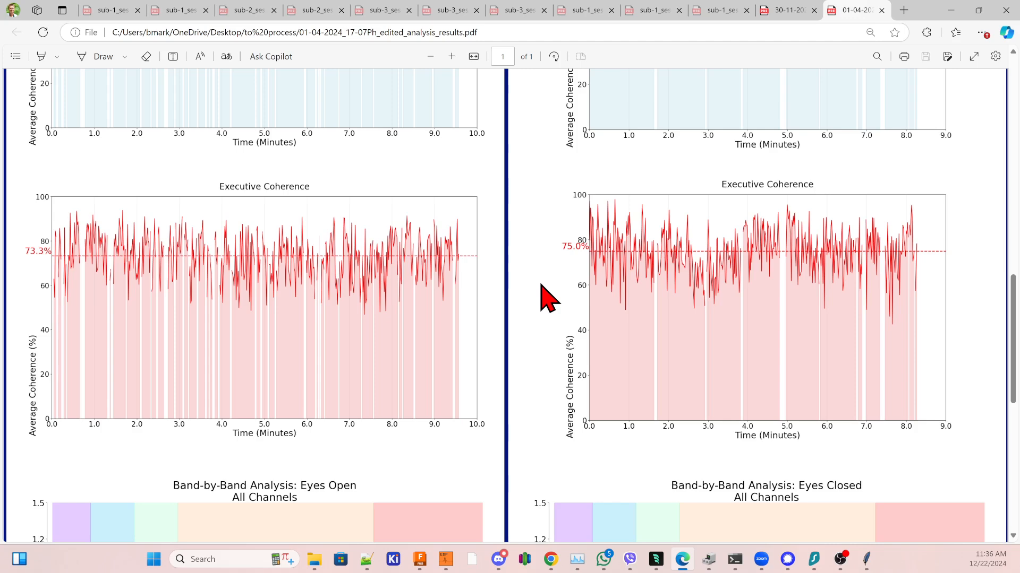
scroll(541, 285, "down", 6)
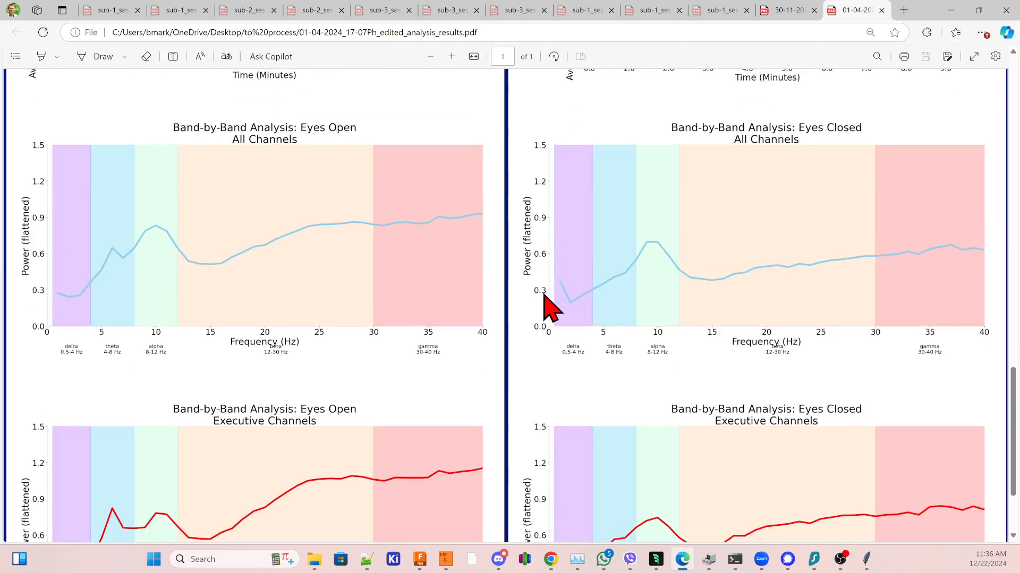
scroll(551, 308, "up", 7)
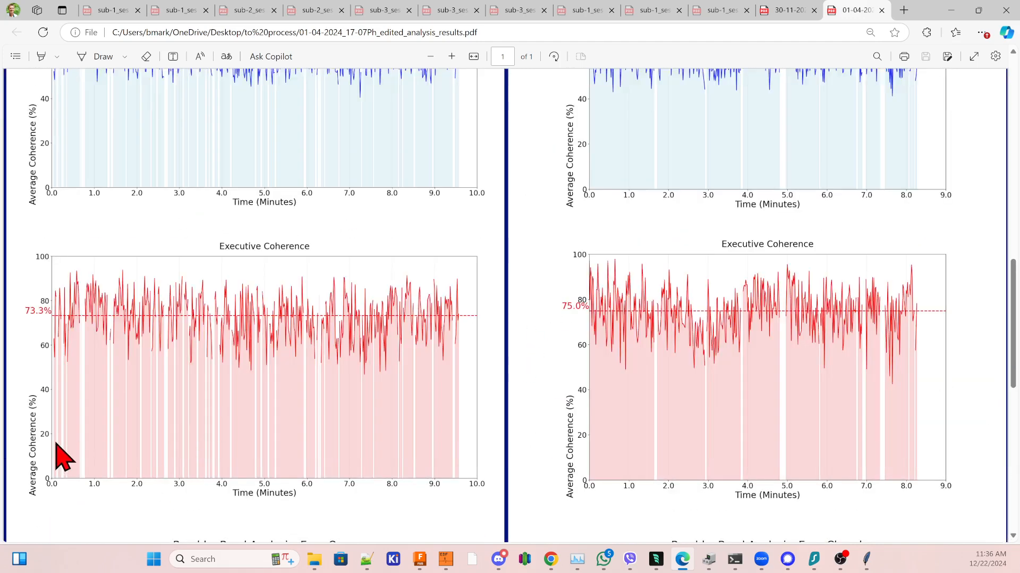